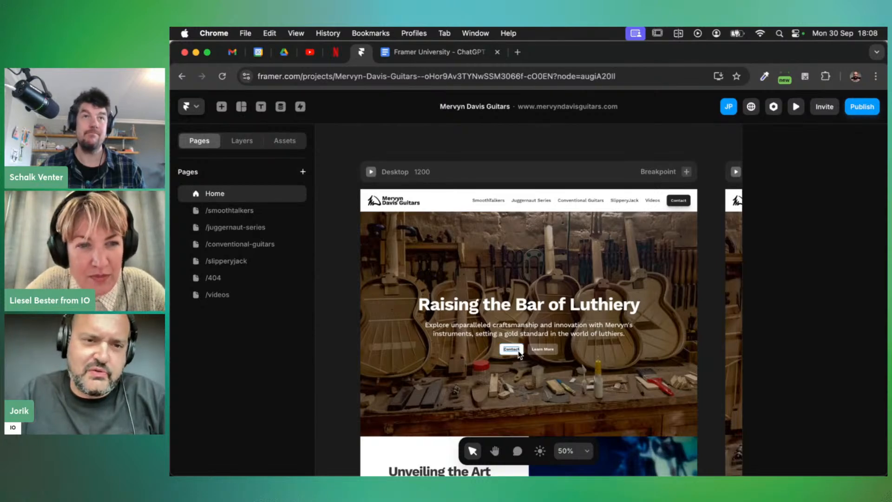
Duplicate the /404 page from the Pages panel
{"action": "scroll", "coordinate": [518, 353], "scroll_direction": "down", "scroll_amount": 5}
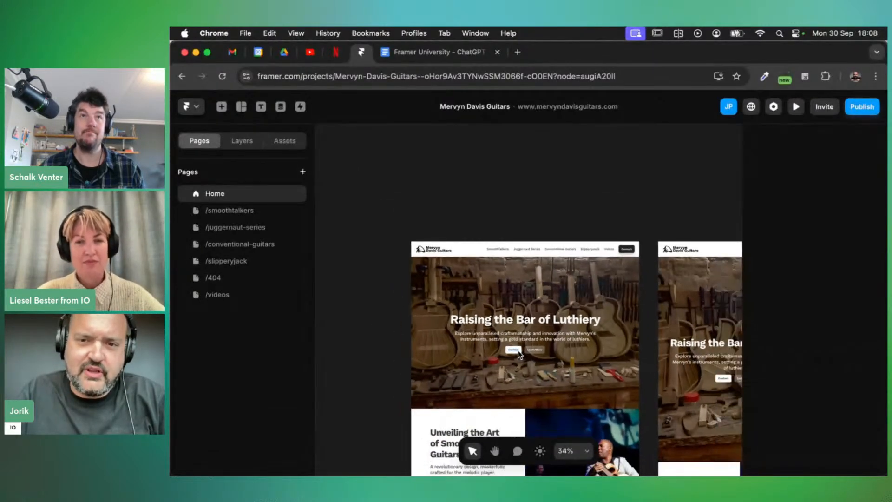
{"action": "scroll", "coordinate": [518, 351], "scroll_direction": "down", "scroll_amount": 3}
{"action": "scroll", "coordinate": [477, 357], "scroll_direction": "down", "scroll_amount": 4}
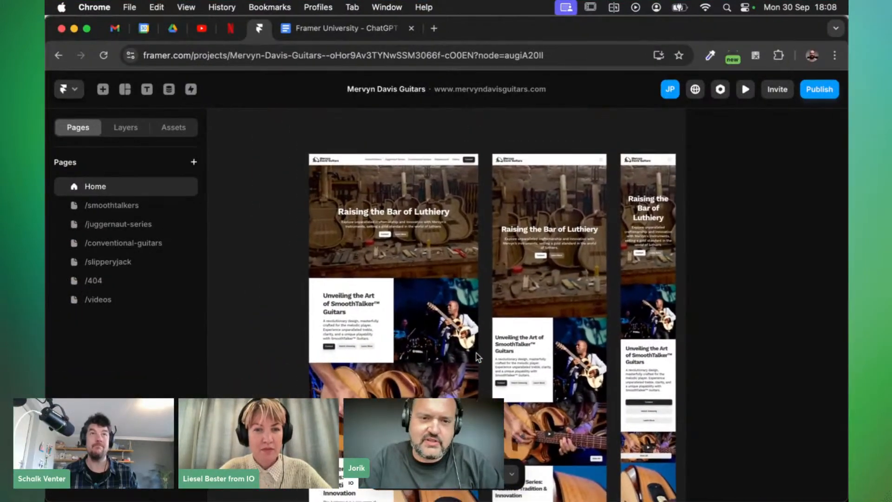
{"action": "scroll", "coordinate": [431, 344], "scroll_direction": "up", "scroll_amount": 5}
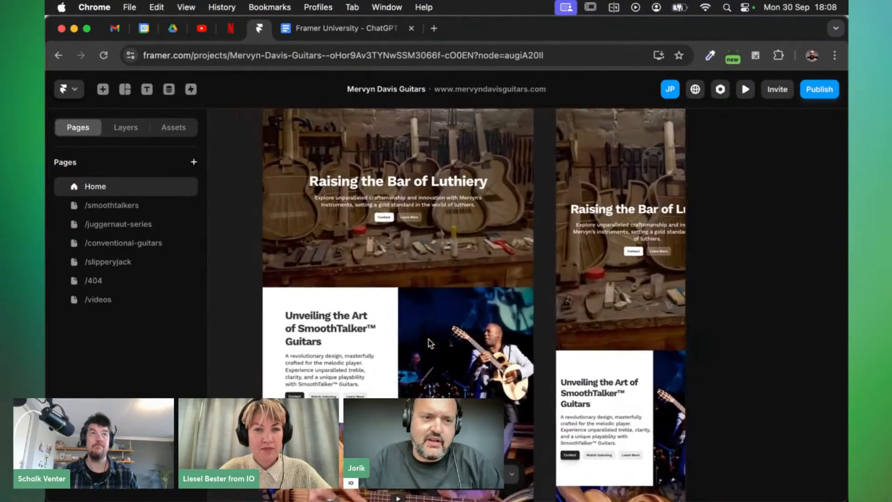
{"action": "scroll", "coordinate": [431, 343], "scroll_direction": "up", "scroll_amount": 1}
{"action": "scroll", "coordinate": [431, 344], "scroll_direction": "down", "scroll_amount": 5}
{"action": "scroll", "coordinate": [428, 340], "scroll_direction": "down", "scroll_amount": 2}
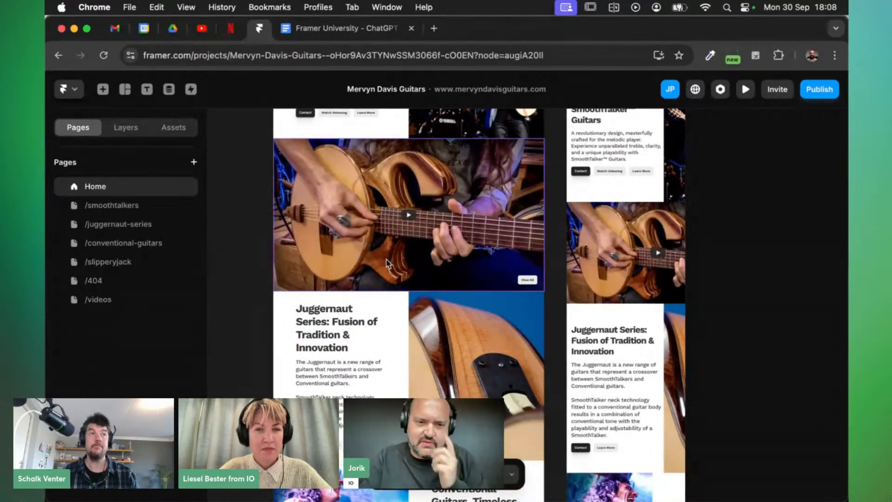
{"action": "scroll", "coordinate": [390, 261], "scroll_direction": "down", "scroll_amount": 1}
{"action": "scroll", "coordinate": [388, 264], "scroll_direction": "up", "scroll_amount": 1}
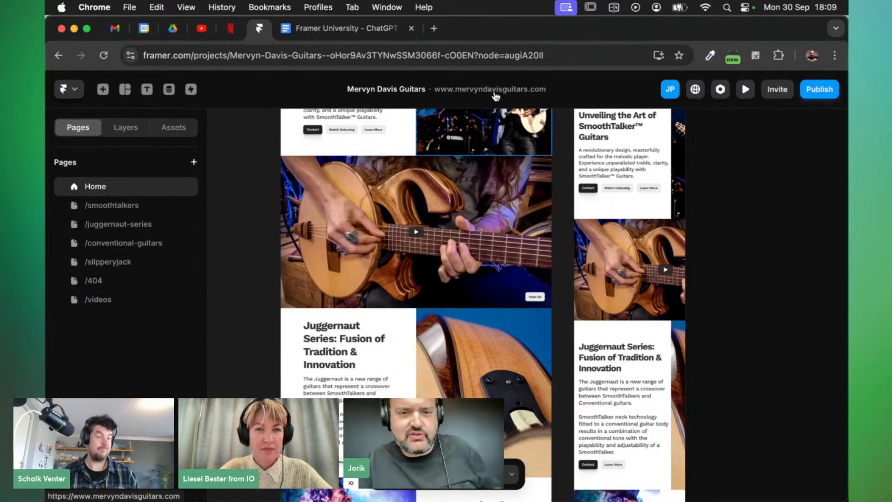
{"action": "scroll", "coordinate": [437, 251], "scroll_direction": "down", "scroll_amount": 10}
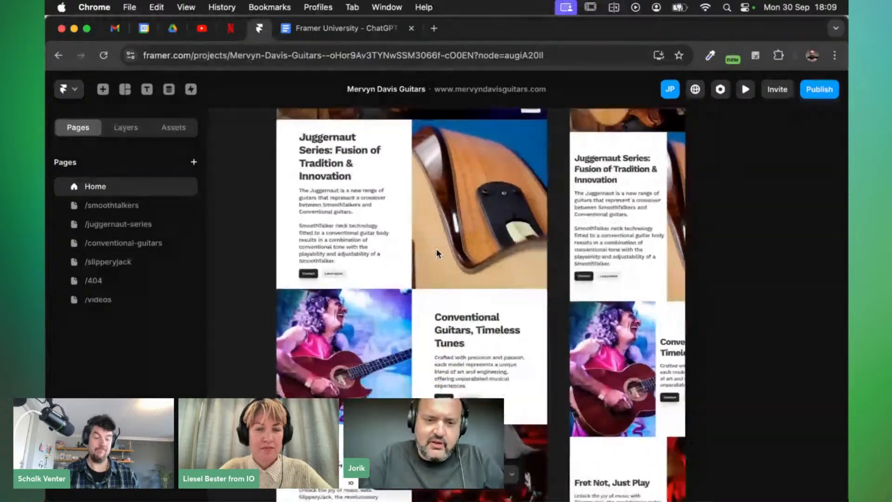
{"action": "scroll", "coordinate": [437, 251], "scroll_direction": "down", "scroll_amount": 5}
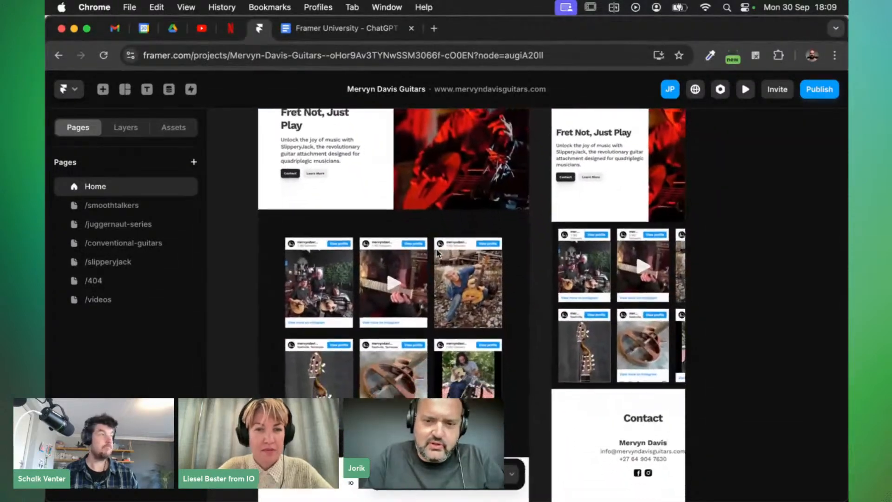
{"action": "scroll", "coordinate": [422, 335], "scroll_direction": "down", "scroll_amount": 3}
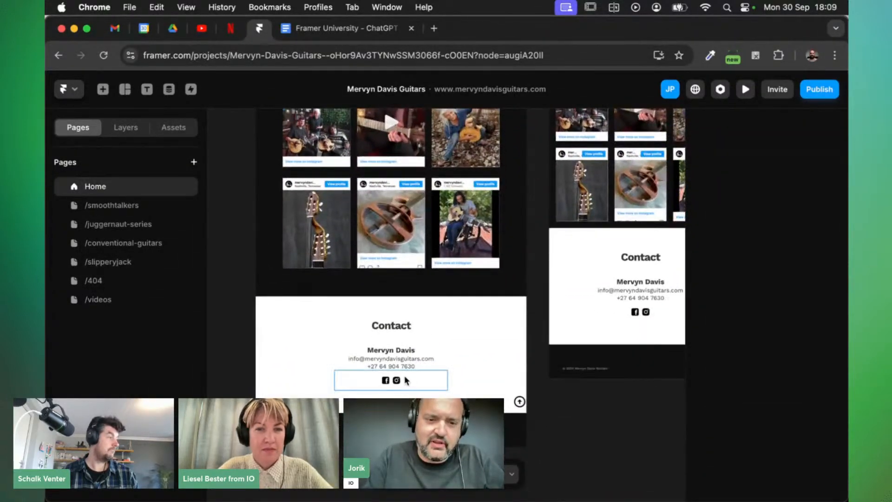
{"action": "scroll", "coordinate": [388, 356], "scroll_direction": "up", "scroll_amount": 5, "text": "ctrl"}
{"action": "scroll", "coordinate": [389, 359], "scroll_direction": "up", "scroll_amount": 2, "text": "ctrl"}
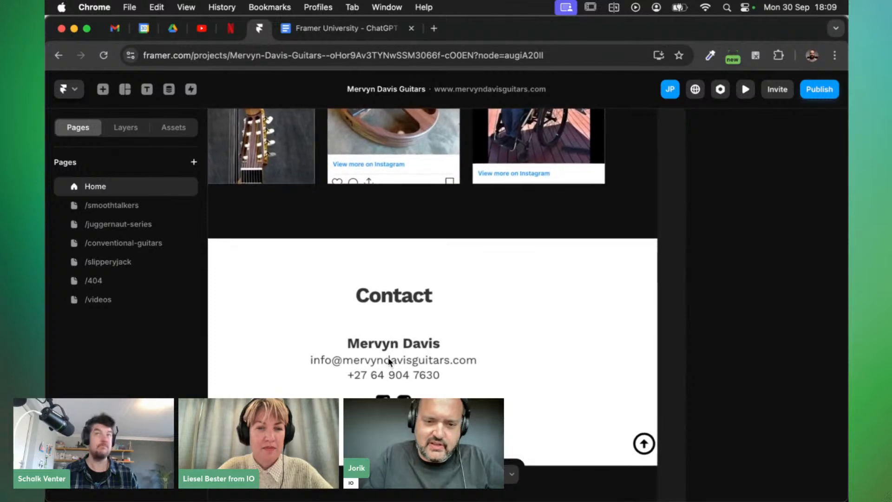
{"action": "scroll", "coordinate": [388, 359], "scroll_direction": "down", "scroll_amount": 3, "text": "ctrl"}
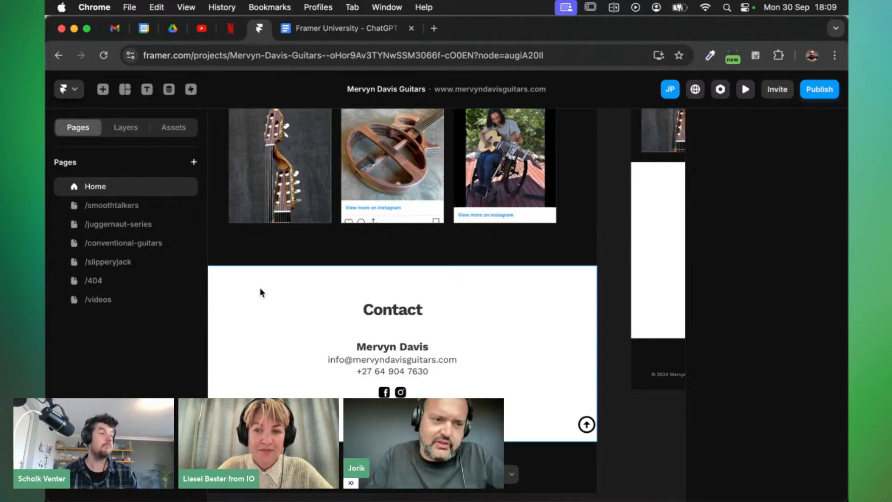
{"action": "left_click", "coordinate": [95, 282]}
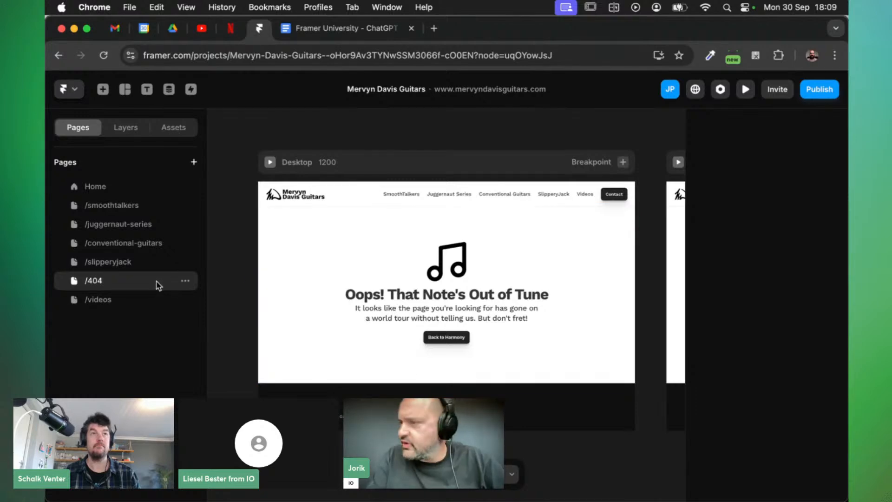
{"action": "left_click", "coordinate": [185, 281]}
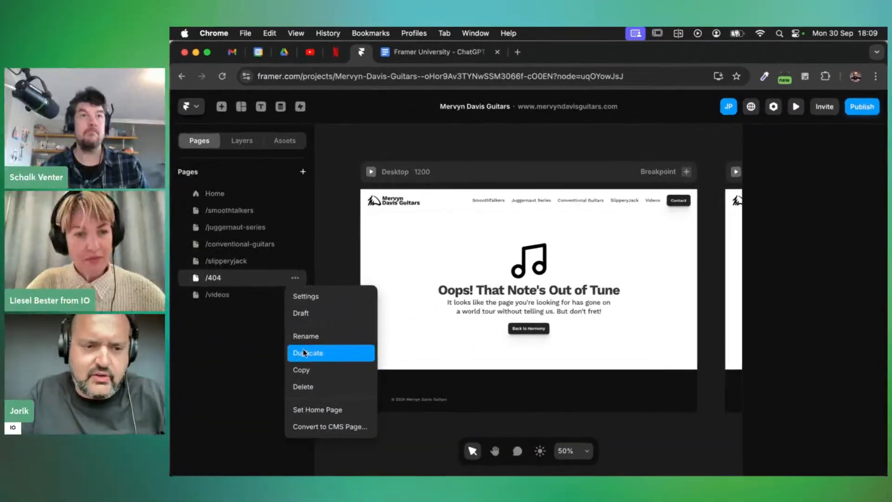
{"action": "left_click", "coordinate": [214, 364]}
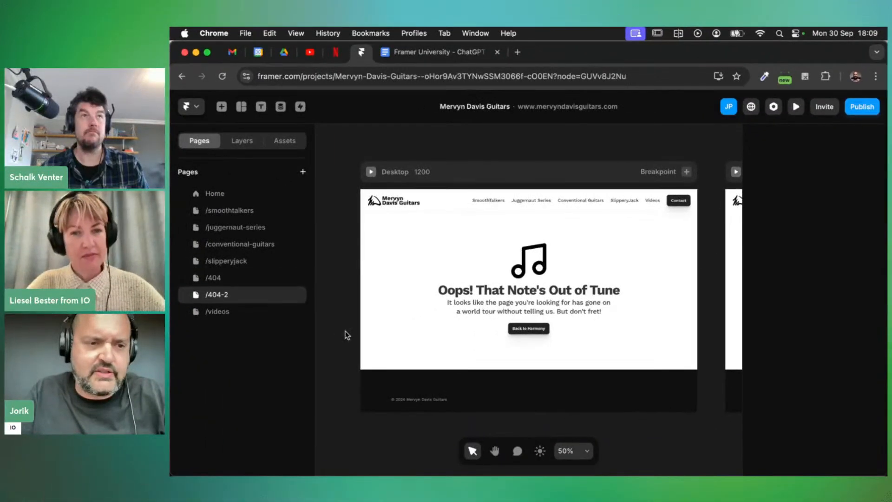
Rename the copied /404-2 page to /contact
{"action": "double_click", "coordinate": [236, 294]}
{"action": "type", "text": "/contact"}
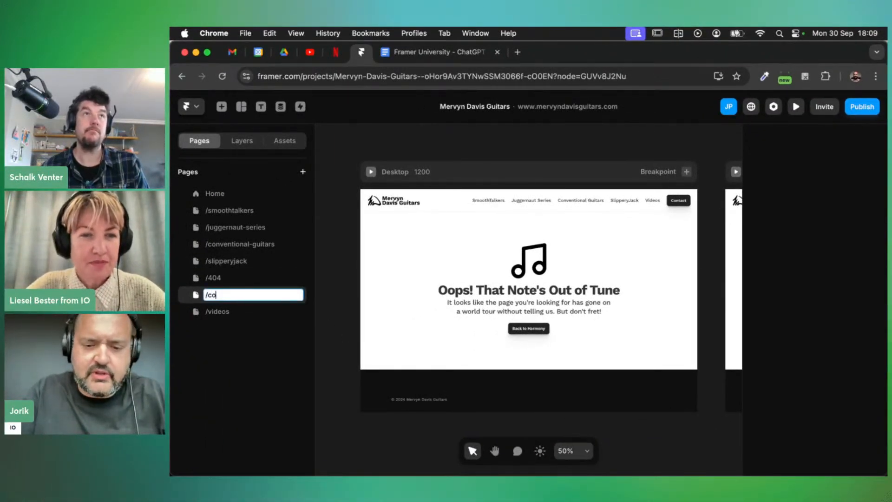
{"action": "key", "text": "Return"}
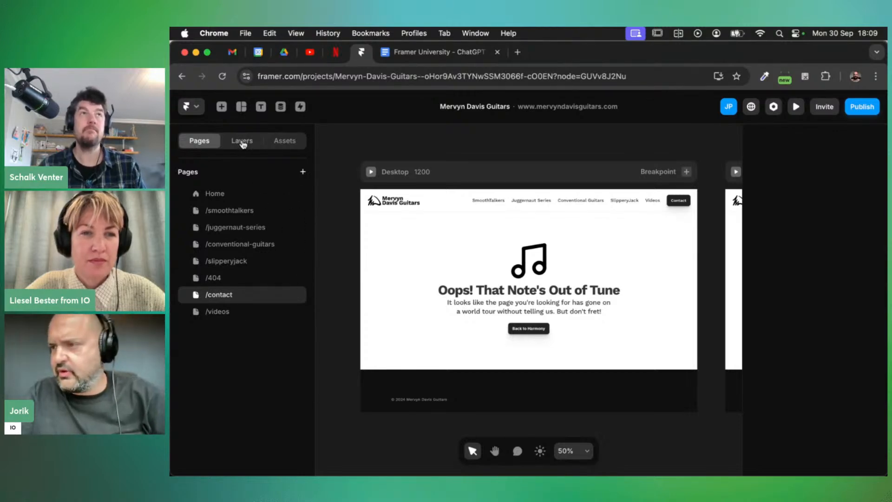
Delete the Feather music-note icon from the Contact section, then check the Tablet and Phone frames
{"action": "left_click", "coordinate": [242, 141]}
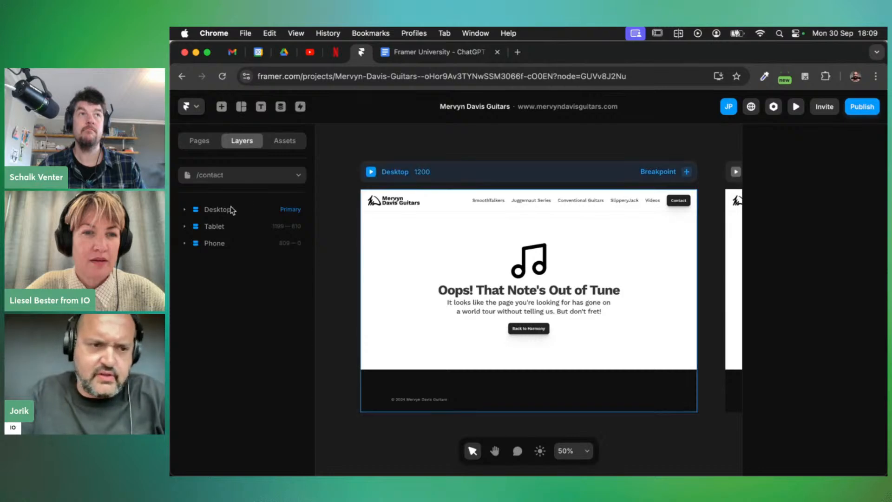
{"action": "left_click", "coordinate": [184, 210]}
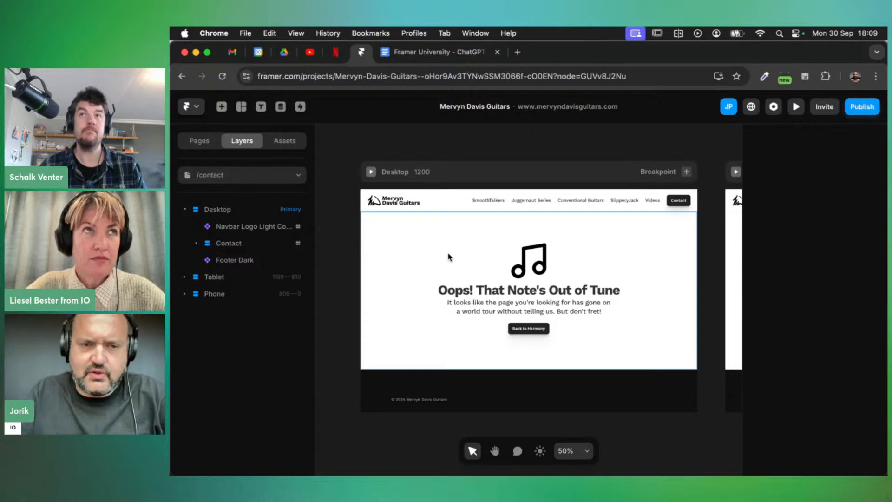
{"action": "left_click", "coordinate": [531, 261]}
{"action": "scroll", "coordinate": [530, 261], "scroll_direction": "right", "scroll_amount": 4}
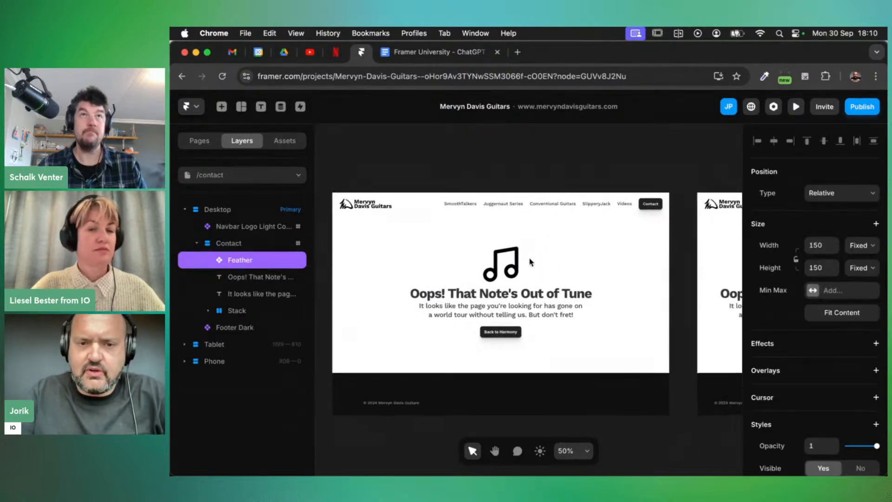
{"action": "scroll", "coordinate": [531, 262], "scroll_direction": "right", "scroll_amount": 2}
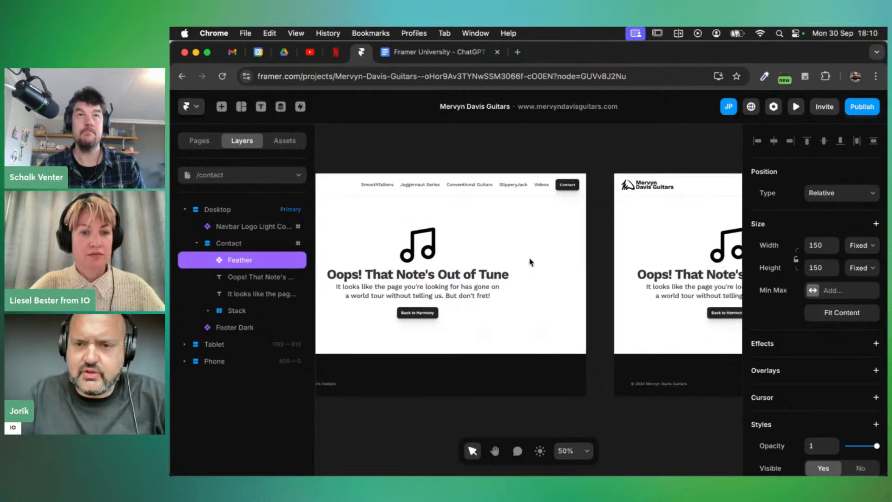
{"action": "key", "text": "BackSpace"}
{"action": "scroll", "coordinate": [532, 261], "scroll_direction": "right", "scroll_amount": 3}
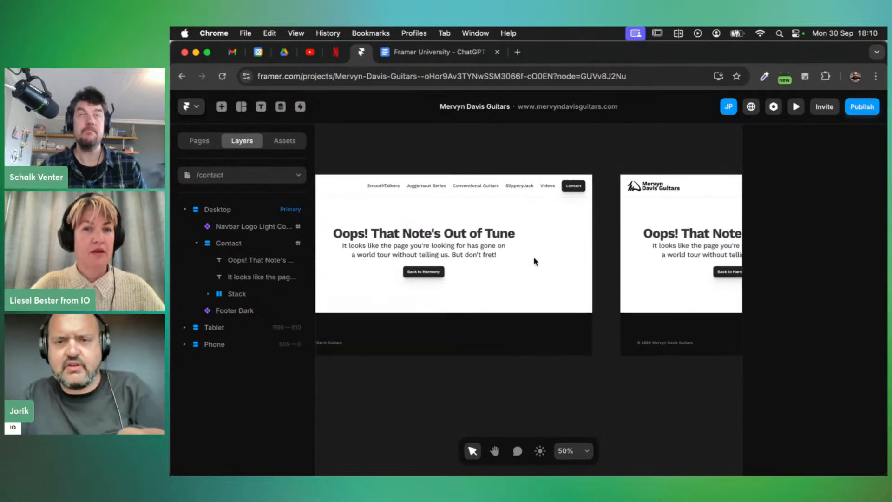
{"action": "scroll", "coordinate": [536, 261], "scroll_direction": "right", "scroll_amount": 1}
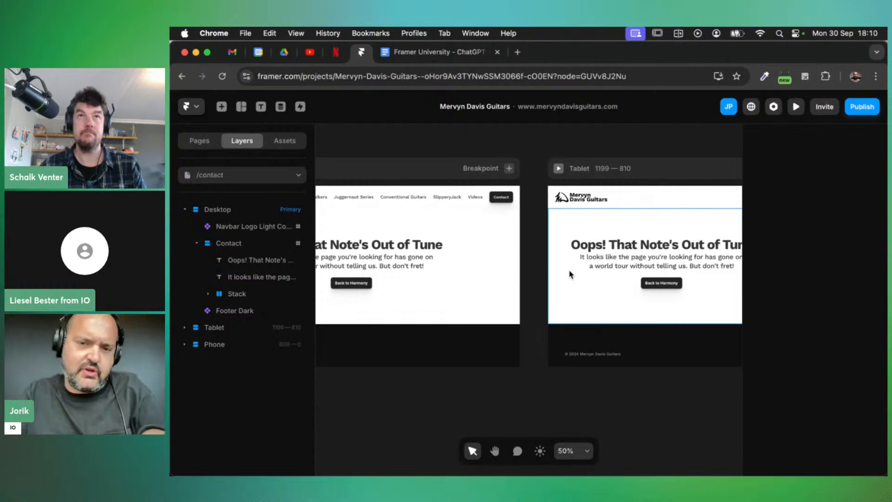
{"action": "scroll", "coordinate": [596, 281], "scroll_direction": "right", "scroll_amount": 3}
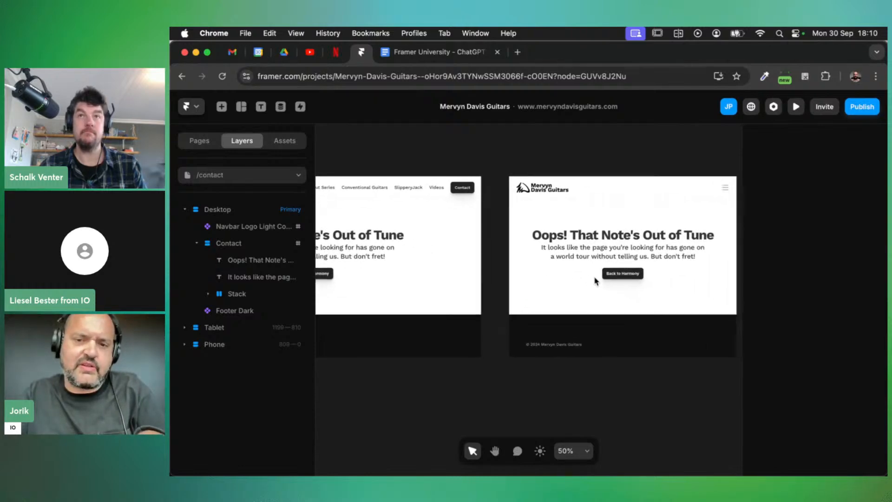
{"action": "scroll", "coordinate": [617, 277], "scroll_direction": "right", "scroll_amount": 10}
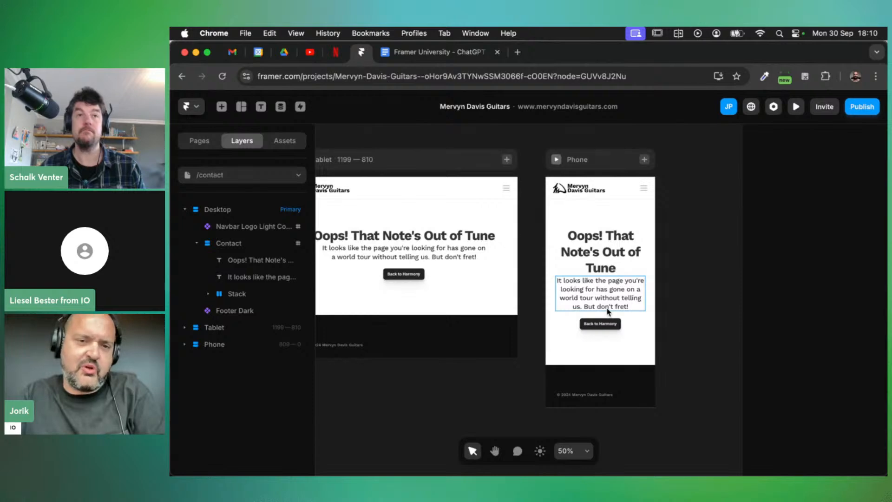
{"action": "scroll", "coordinate": [607, 311], "scroll_direction": "left", "scroll_amount": 20}
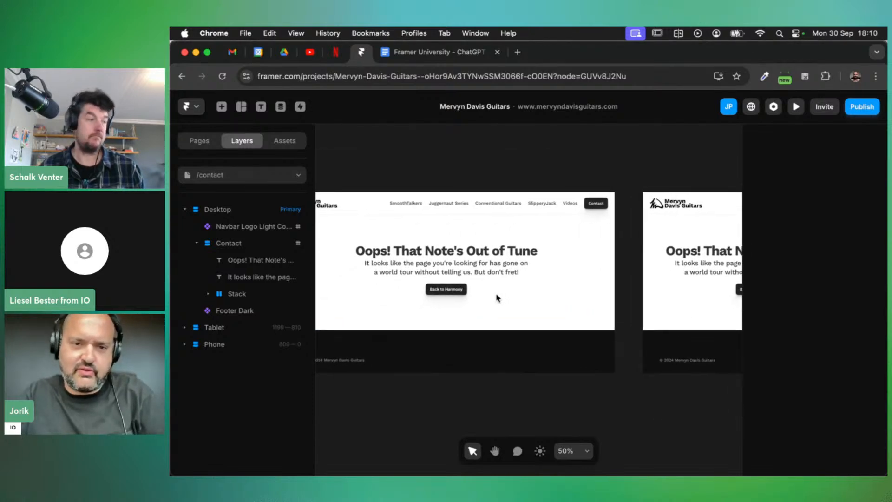
{"action": "scroll", "coordinate": [496, 297], "scroll_direction": "left", "scroll_amount": 3}
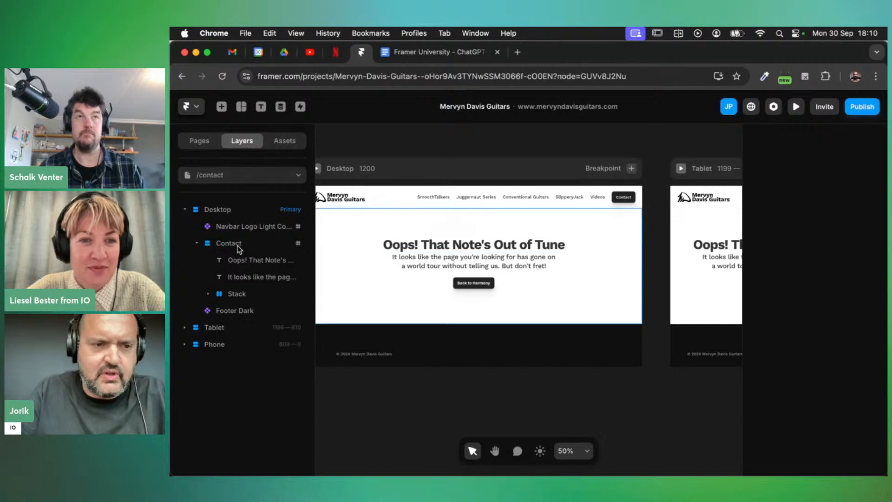
Select the Oops! heading, message and Back to Harmony button stack in Layers and delete them
{"action": "left_click", "coordinate": [249, 259]}
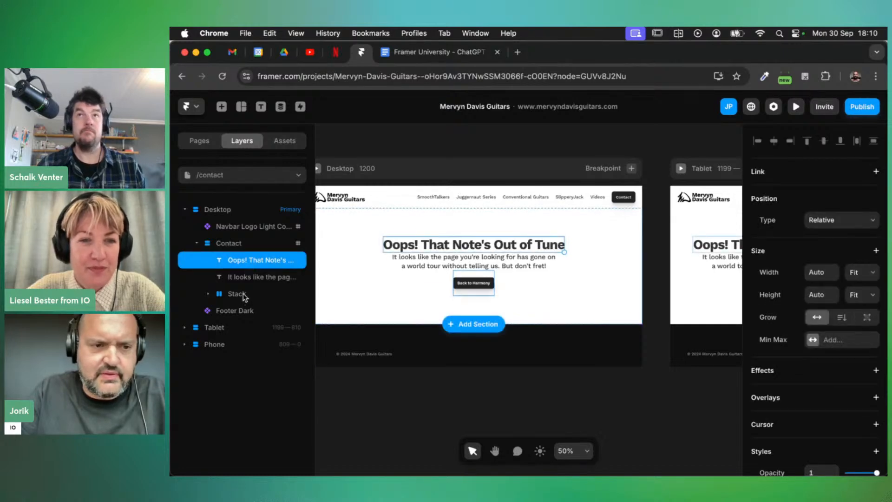
{"action": "left_click", "coordinate": [238, 248]}
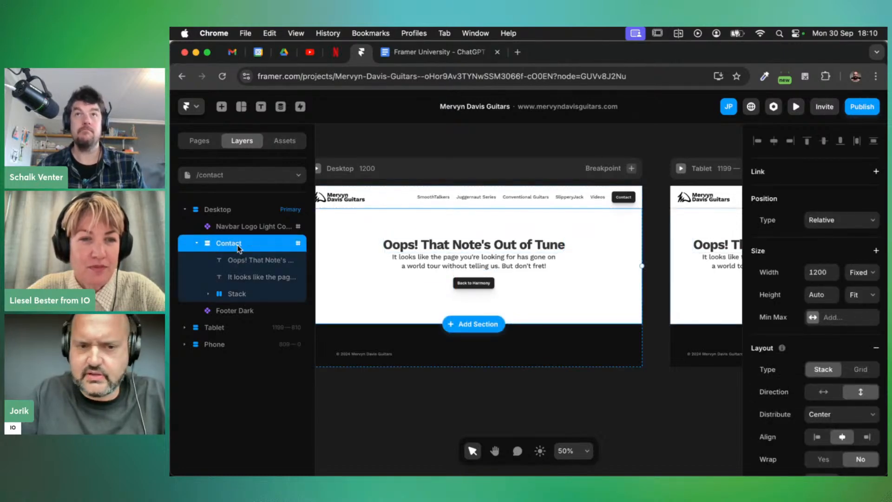
{"action": "left_click", "coordinate": [247, 294]}
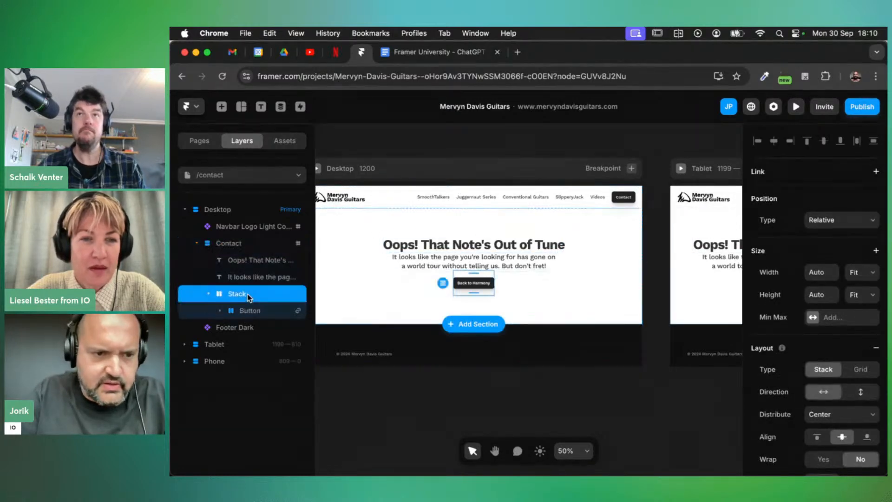
{"action": "left_click", "coordinate": [249, 266], "text": "shift"}
{"action": "key", "text": "Delete"}
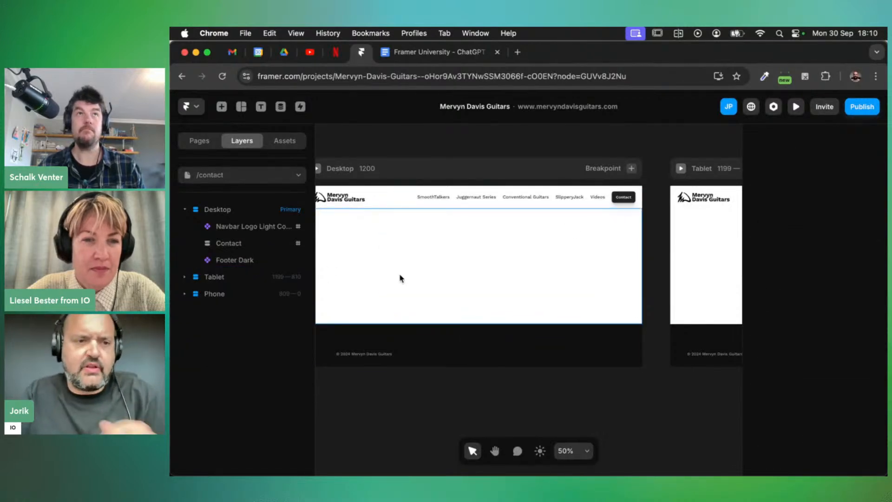
{"action": "left_click", "coordinate": [300, 183]}
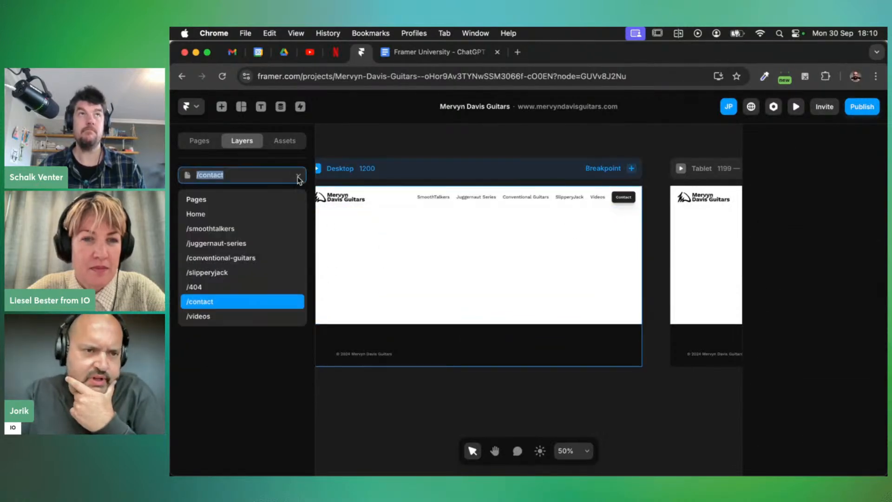
Copy the Contact block with heading, name, e-mail, phone and social icons from the Home page
{"action": "left_click", "coordinate": [209, 212]}
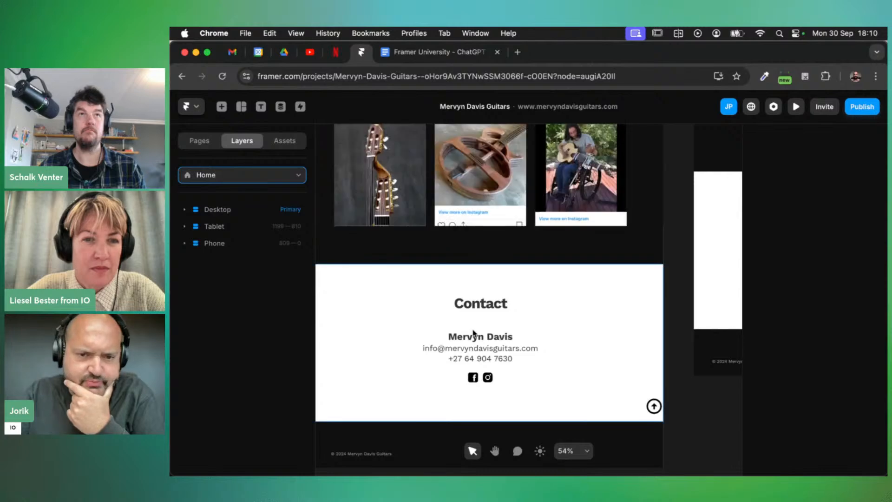
{"action": "left_click", "coordinate": [480, 303]}
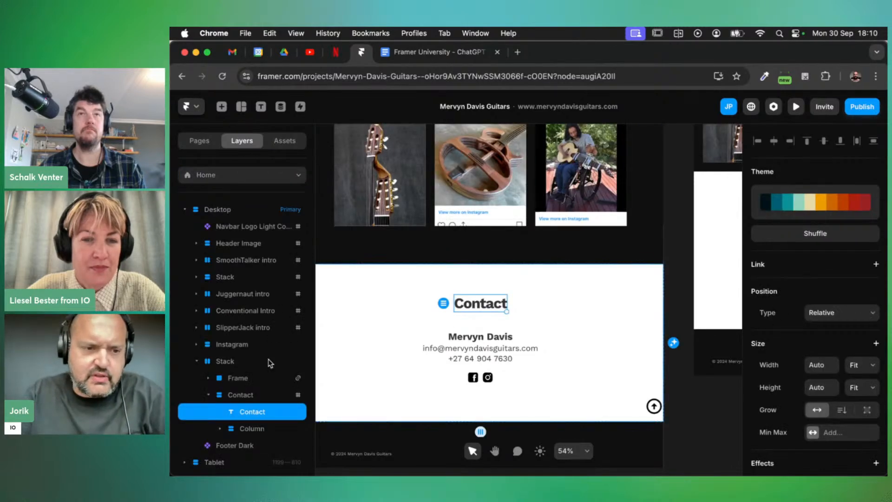
{"action": "left_click", "coordinate": [378, 353]}
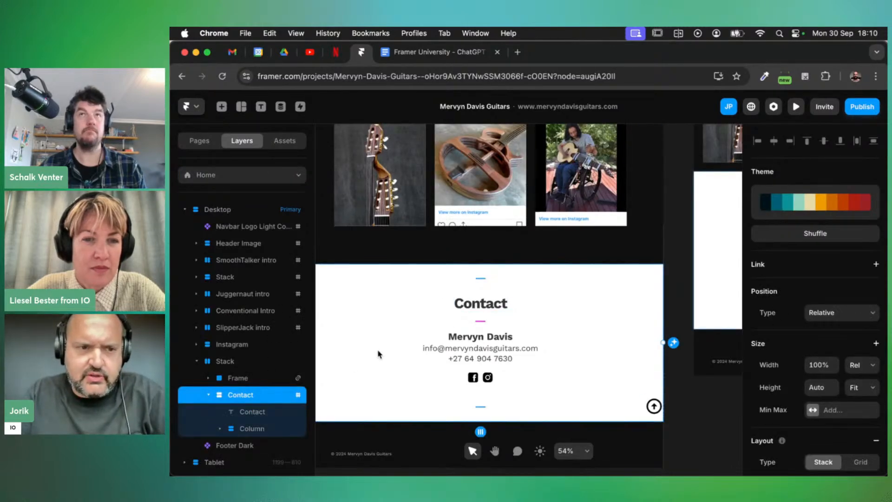
Replace /contact's empty Contact section with the pasted block, placed between navbar and Footer Dark
{"action": "left_click", "coordinate": [300, 175]}
{"action": "left_click", "coordinate": [208, 298]}
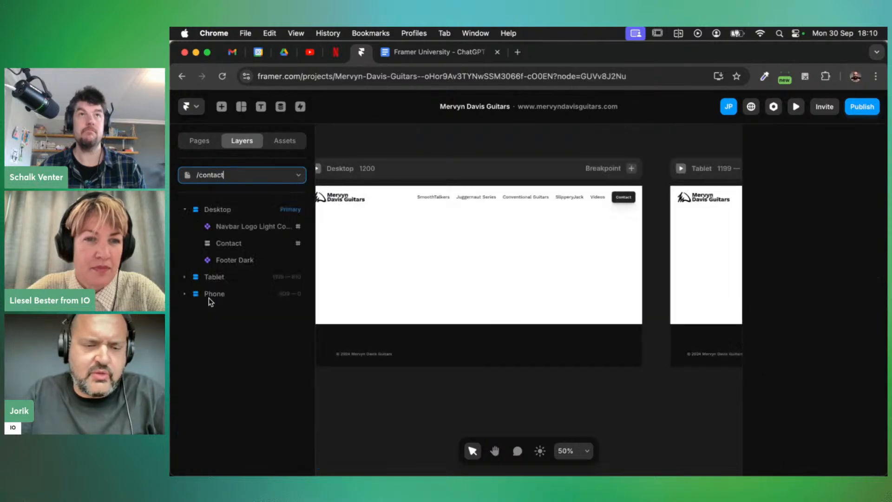
{"action": "left_click", "coordinate": [472, 267]}
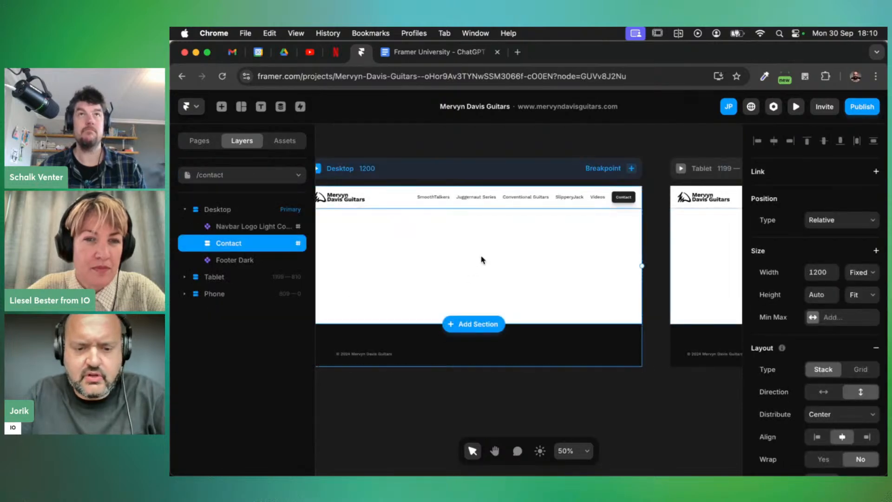
{"action": "key", "text": "super+v"}
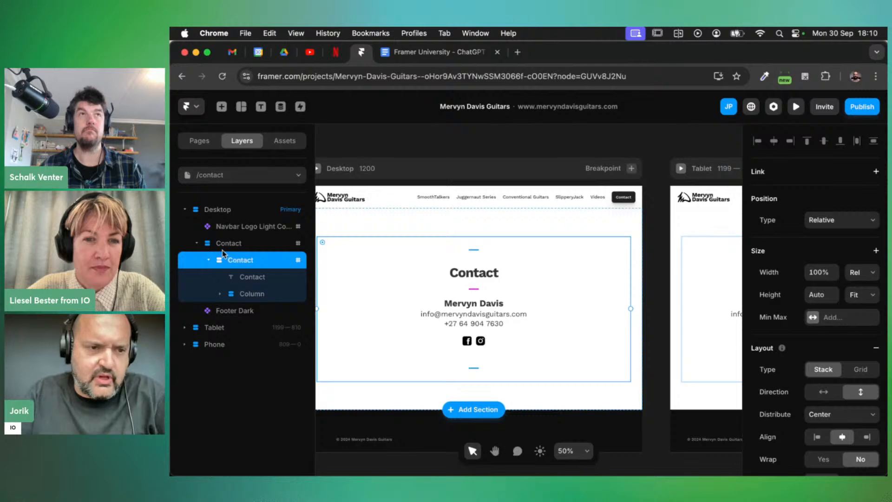
{"action": "key", "text": "super+z"}
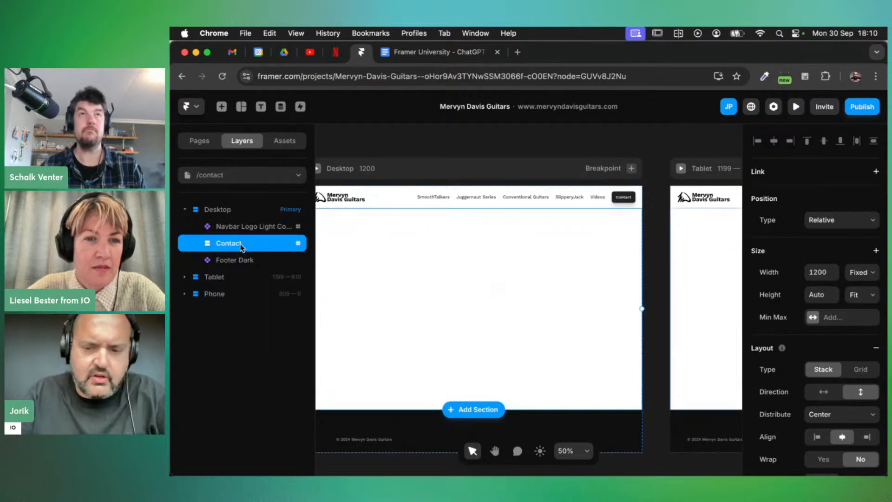
{"action": "key", "text": "Delete"}
{"action": "left_click", "coordinate": [227, 210]}
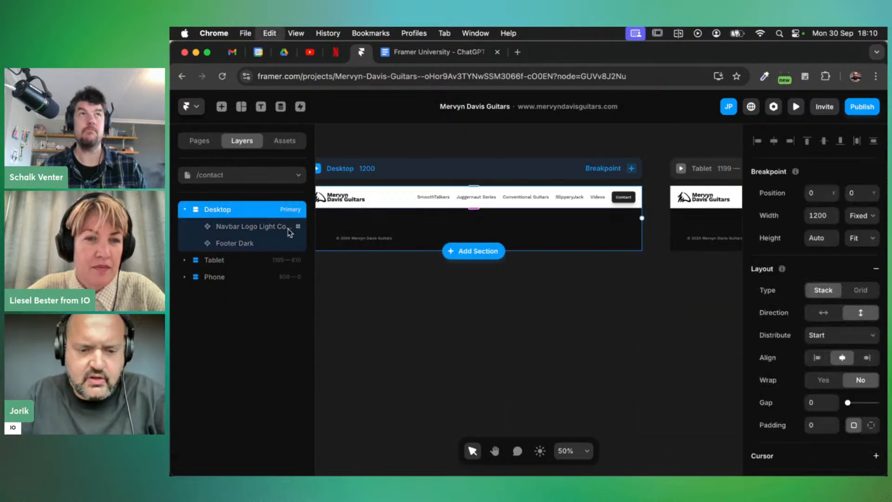
{"action": "key", "text": "super+z"}
{"action": "left_click_drag", "start_coordinate": [241, 261], "coordinate": [232, 238]}
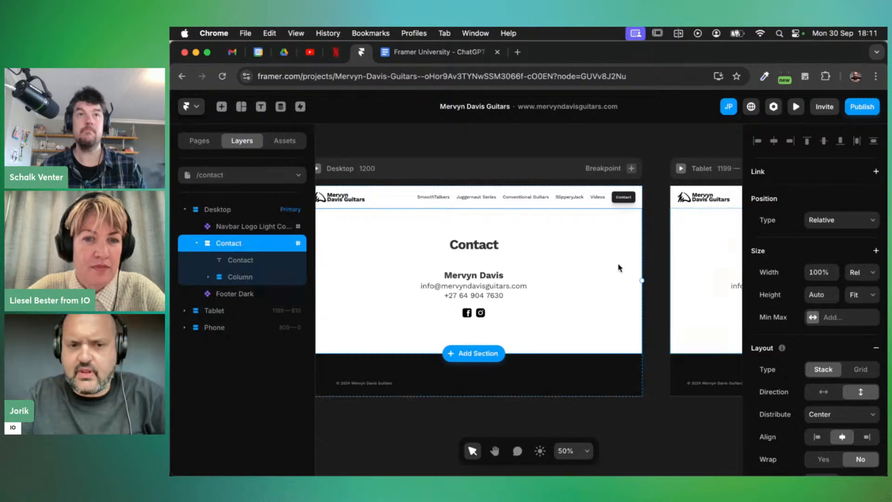
{"action": "scroll", "coordinate": [556, 284], "scroll_direction": "down", "scroll_amount": 1}
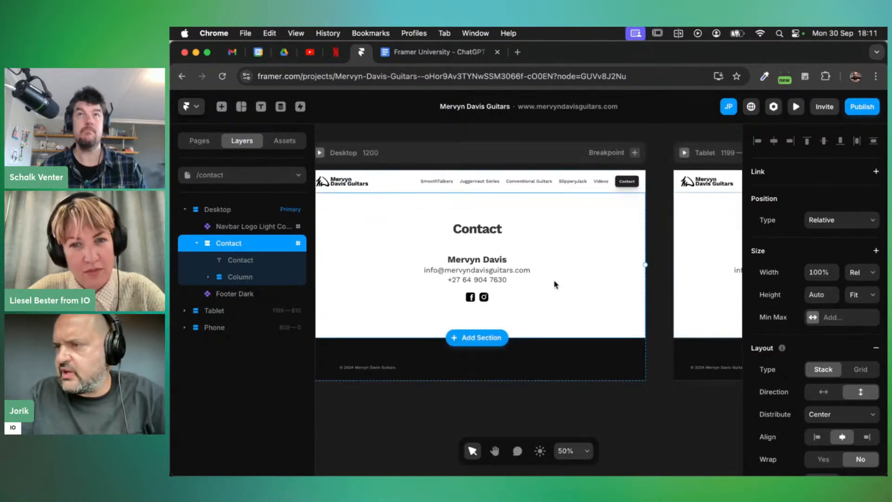
{"action": "scroll", "coordinate": [555, 285], "scroll_direction": "down", "scroll_amount": 1}
{"action": "scroll", "coordinate": [556, 284], "scroll_direction": "down", "scroll_amount": 1}
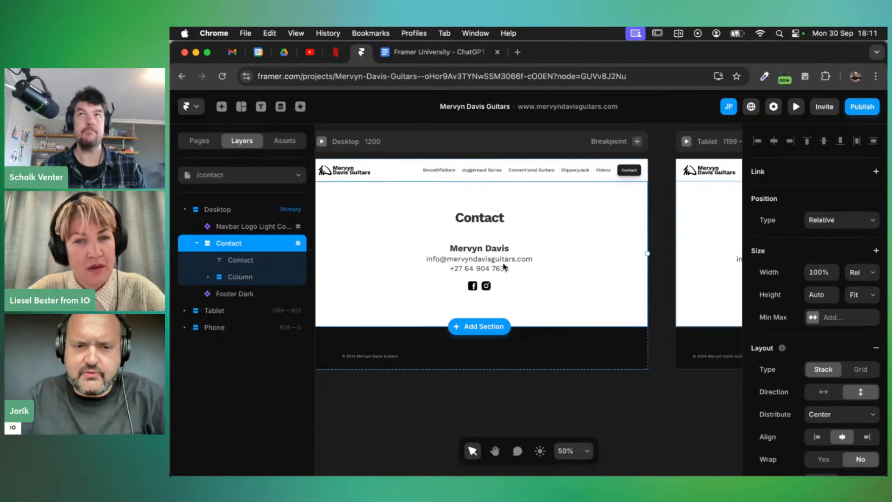
{"action": "left_click", "coordinate": [478, 264]}
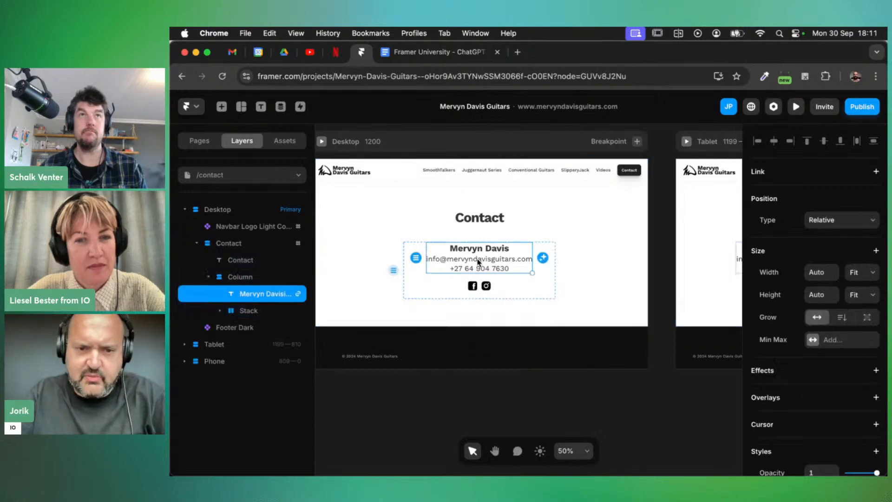
Delete the e-mail address line from the contact details text, keeping the name and phone number
{"action": "double_click", "coordinate": [479, 262]}
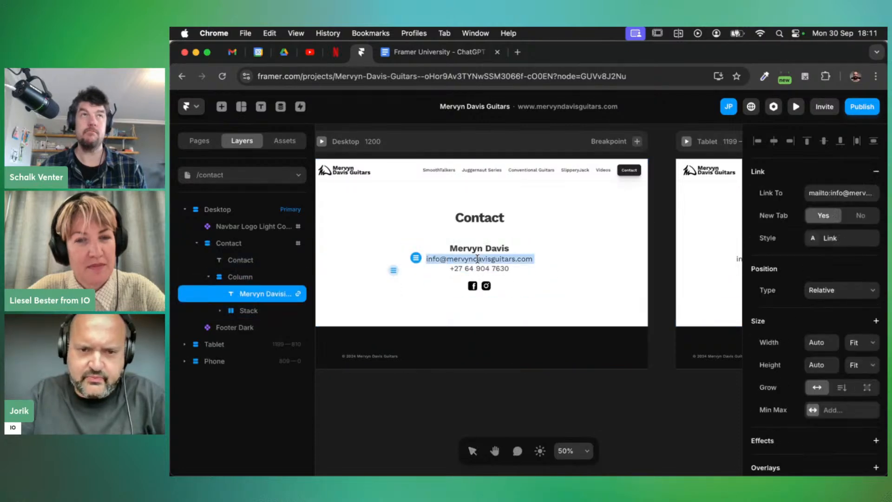
{"action": "key", "text": "BackSpace"}
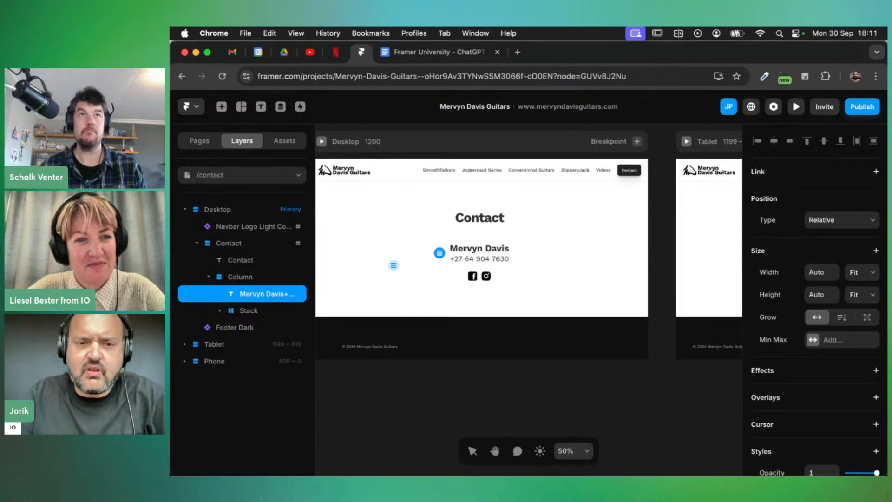
{"action": "key", "text": "Escape"}
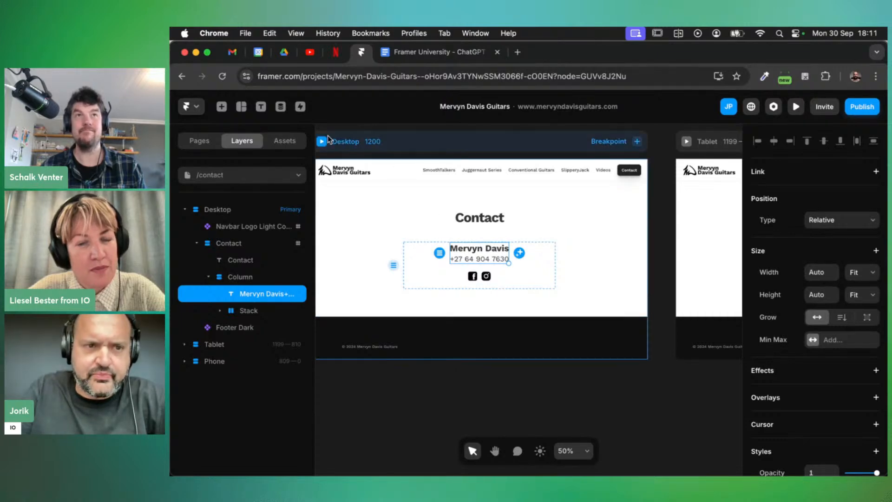
Drag a Form Builder form from Insert > Forms into the contact column below the phone number
{"action": "left_click", "coordinate": [221, 107]}
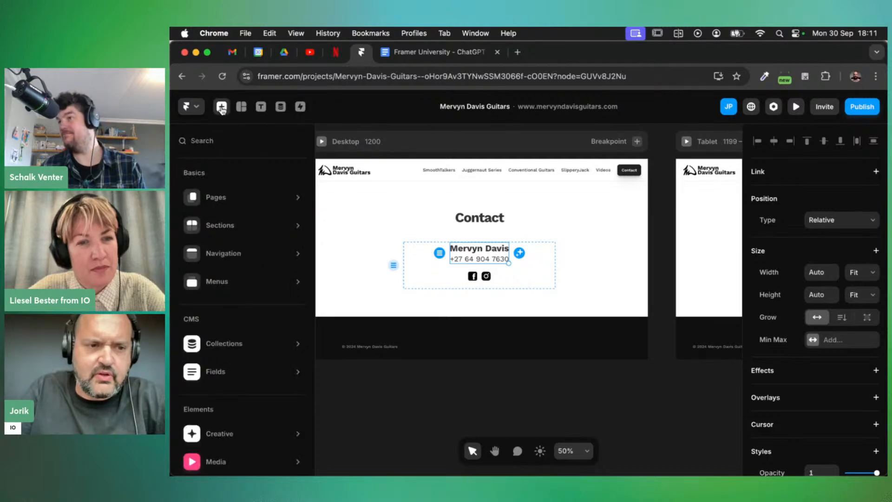
{"action": "scroll", "coordinate": [241, 325], "scroll_direction": "down", "scroll_amount": 3}
{"action": "mouse_move", "coordinate": [224, 335]}
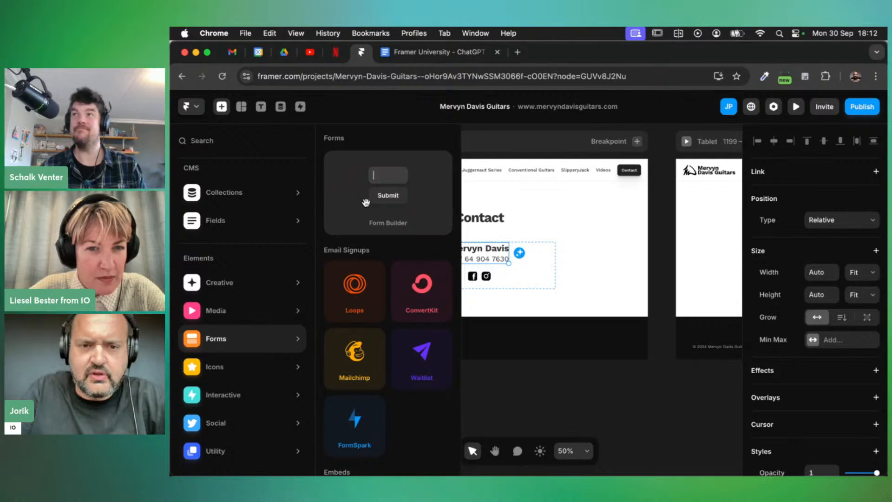
{"action": "left_click_drag", "start_coordinate": [357, 191], "coordinate": [460, 269]}
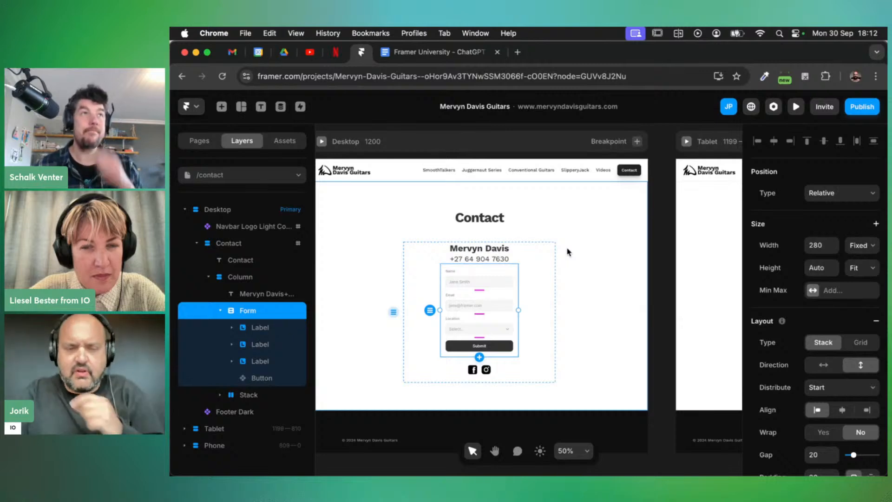
{"action": "scroll", "coordinate": [481, 313], "scroll_direction": "up", "scroll_amount": 5}
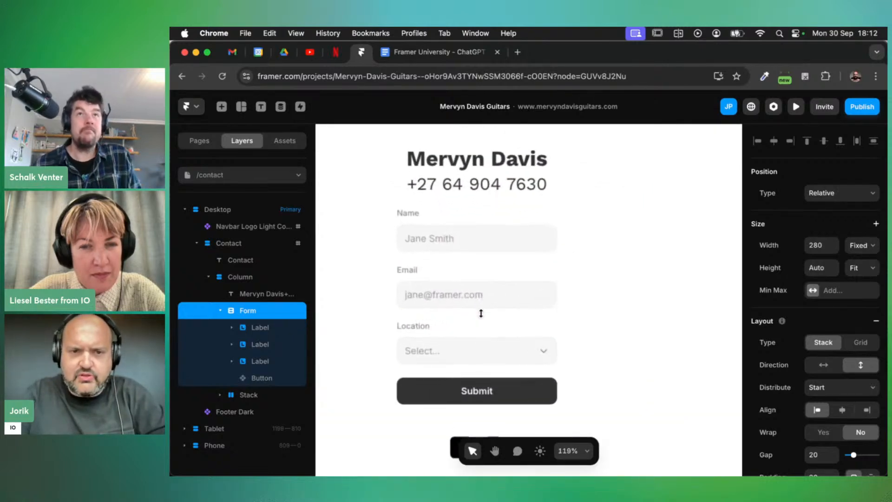
{"action": "scroll", "coordinate": [481, 313], "scroll_direction": "down", "scroll_amount": 1}
{"action": "scroll", "coordinate": [554, 323], "scroll_direction": "left", "scroll_amount": 1}
{"action": "scroll", "coordinate": [553, 324], "scroll_direction": "down", "scroll_amount": 1}
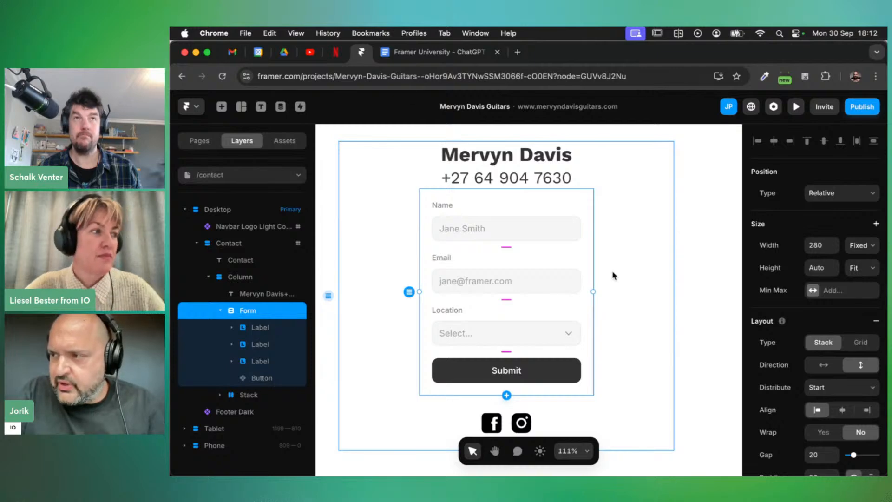
{"action": "scroll", "coordinate": [613, 275], "scroll_direction": "down", "scroll_amount": 2}
{"action": "scroll", "coordinate": [613, 276], "scroll_direction": "up", "scroll_amount": 2}
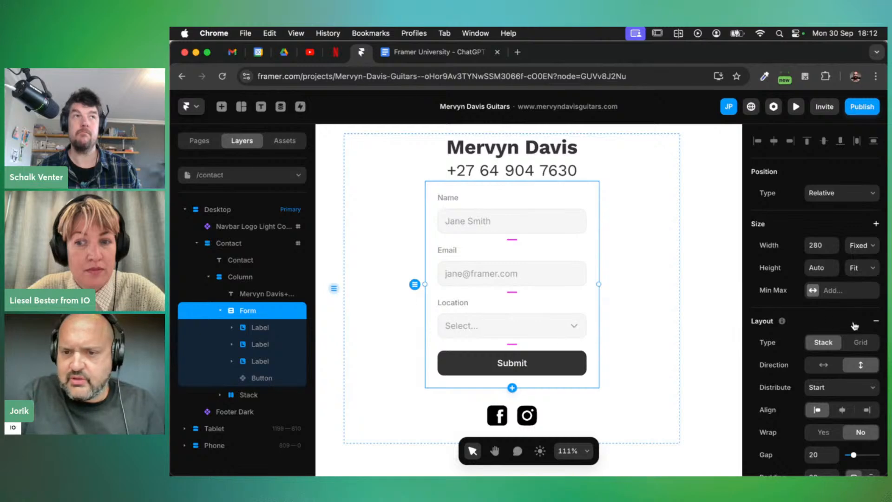
{"action": "scroll", "coordinate": [823, 334], "scroll_direction": "down", "scroll_amount": 3}
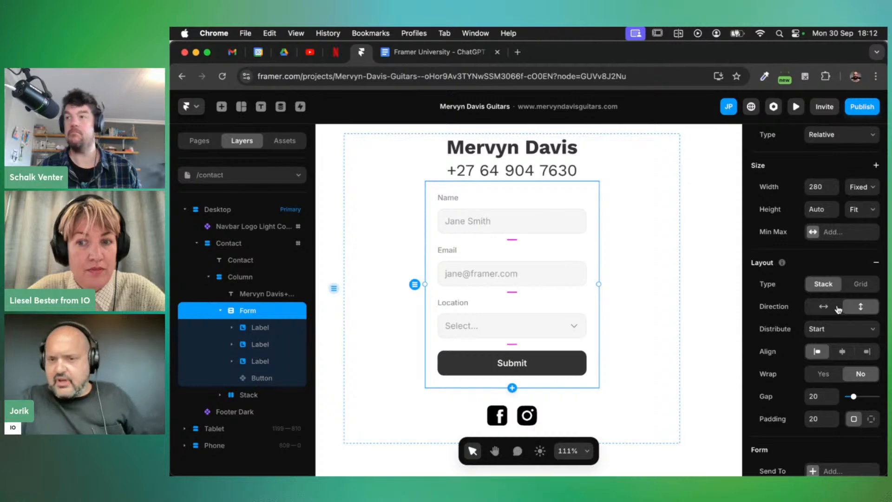
{"action": "left_click", "coordinate": [822, 311]}
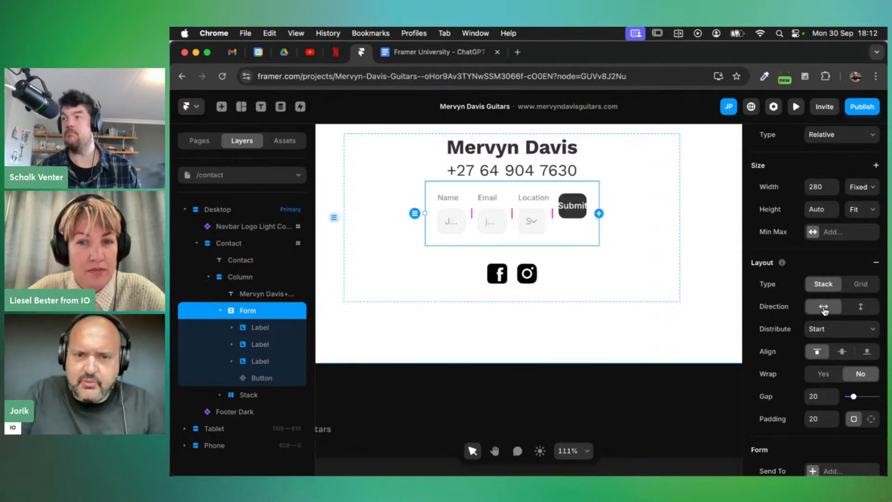
{"action": "left_click", "coordinate": [860, 307]}
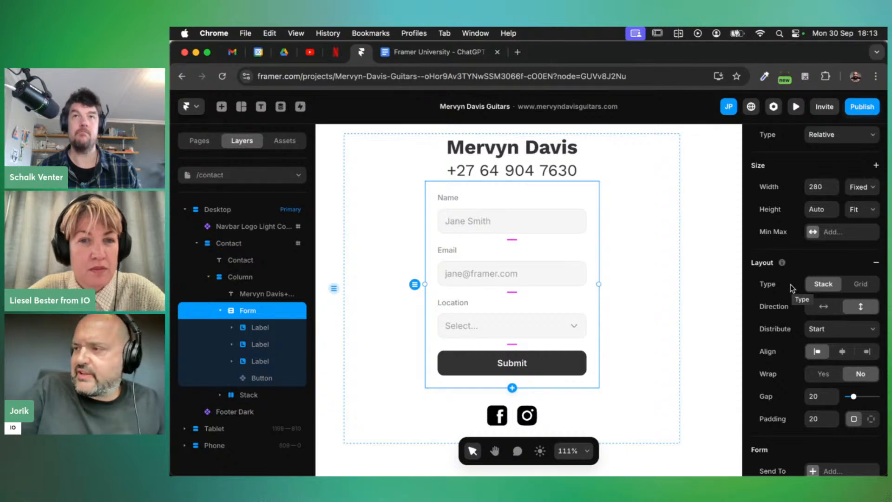
{"action": "scroll", "coordinate": [789, 288], "scroll_direction": "down", "scroll_amount": 10}
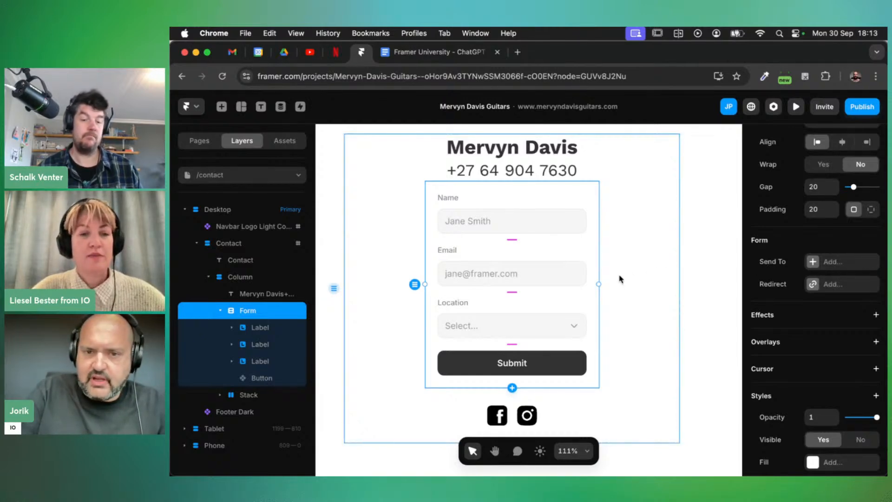
Widen the form to about 317 px, trying Gap and Padding at 30 but keeping both at 20
{"action": "left_click_drag", "start_coordinate": [600, 283], "coordinate": [622, 289]}
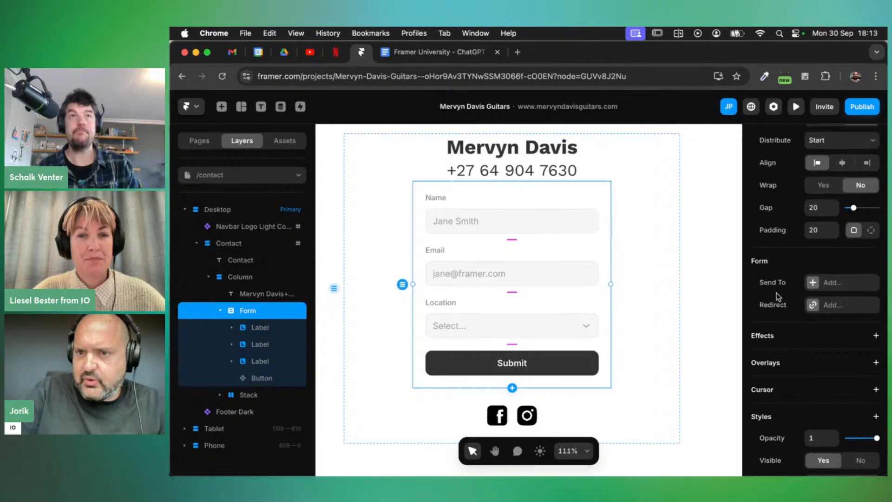
{"action": "left_click", "coordinate": [820, 217]}
{"action": "key", "text": "shift+Up"}
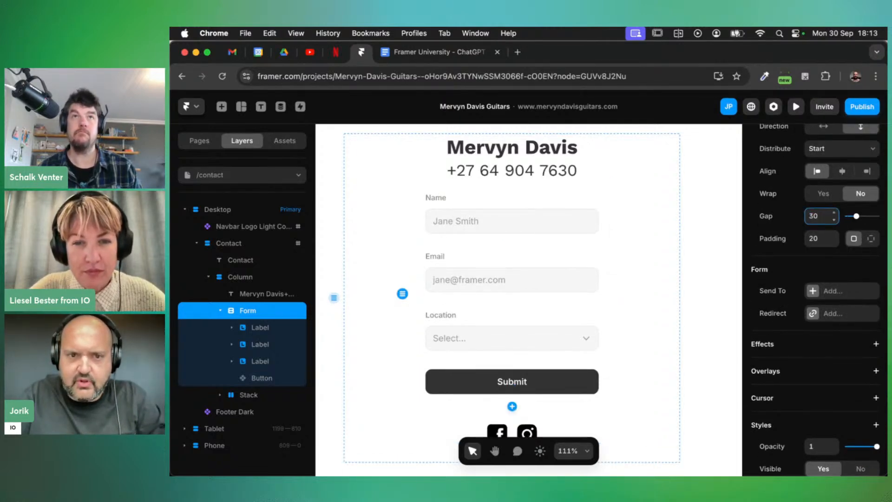
{"action": "key", "text": "shift+Down"}
{"action": "left_click", "coordinate": [818, 239]}
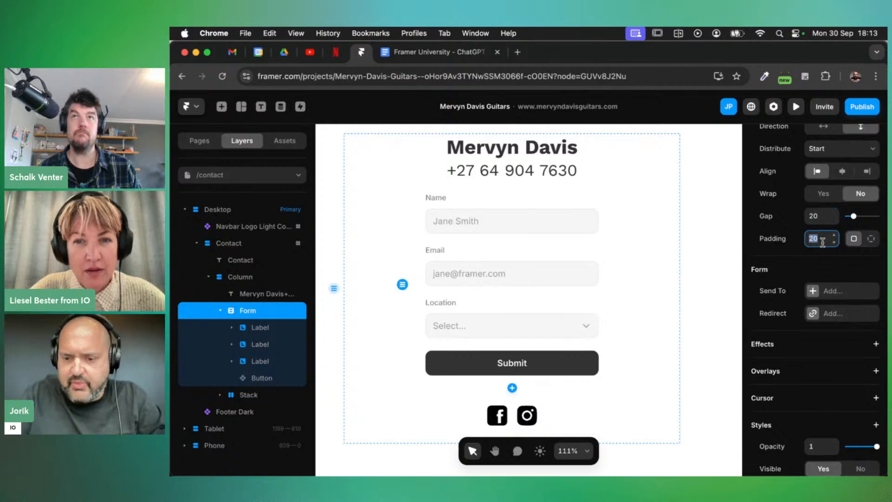
{"action": "type", "text": "30"}
{"action": "key", "text": "shift+Down"}
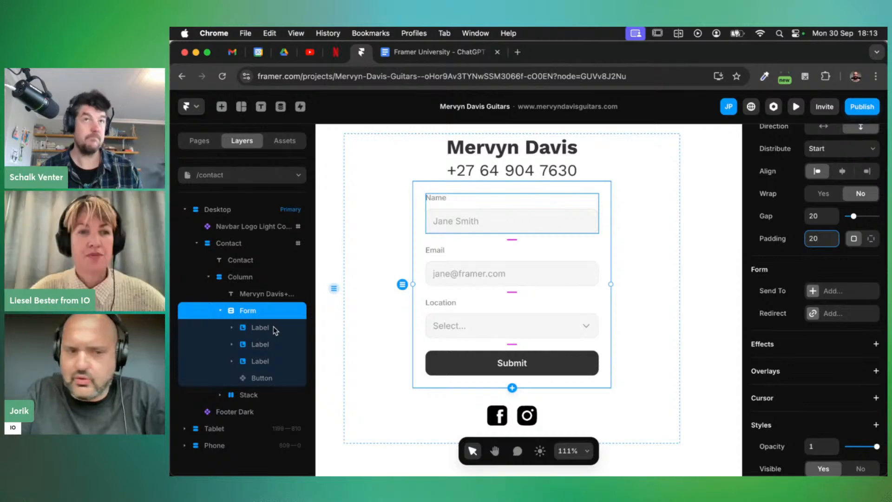
Select the Input layer under the Name label in Layers to show its Input properties
{"action": "left_click", "coordinate": [248, 329]}
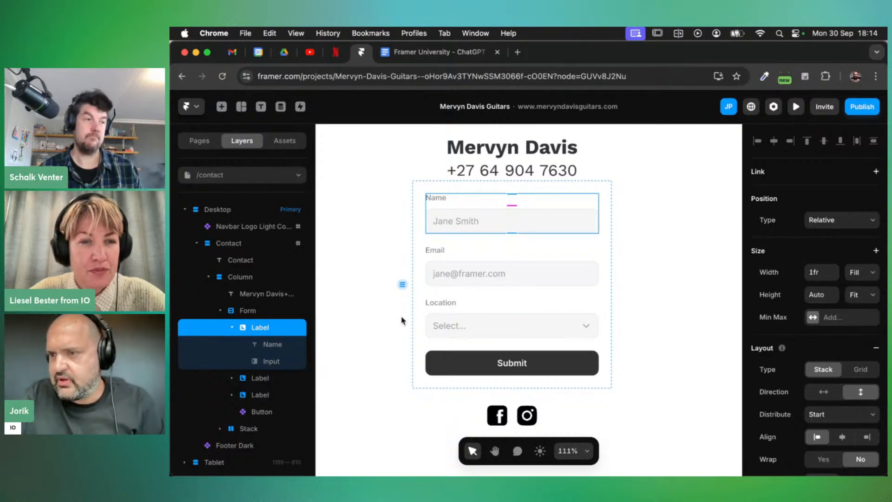
{"action": "scroll", "coordinate": [832, 356], "scroll_direction": "down", "scroll_amount": 5}
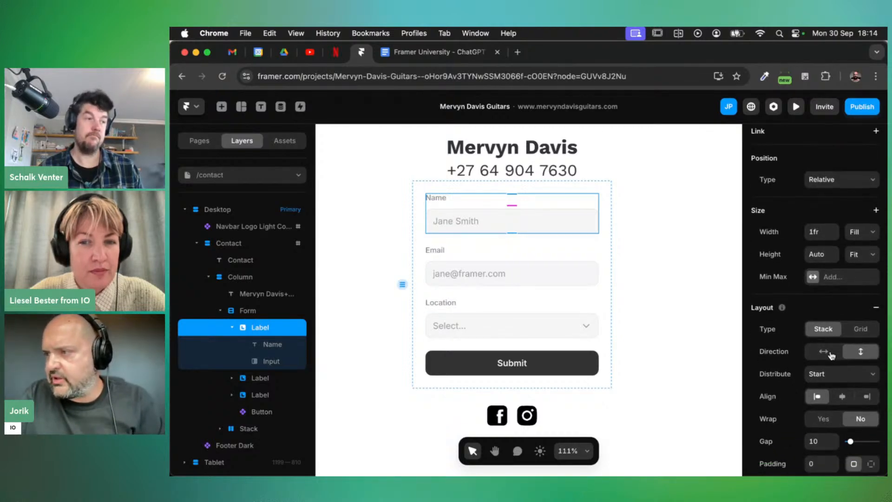
{"action": "scroll", "coordinate": [831, 355], "scroll_direction": "down", "scroll_amount": 12}
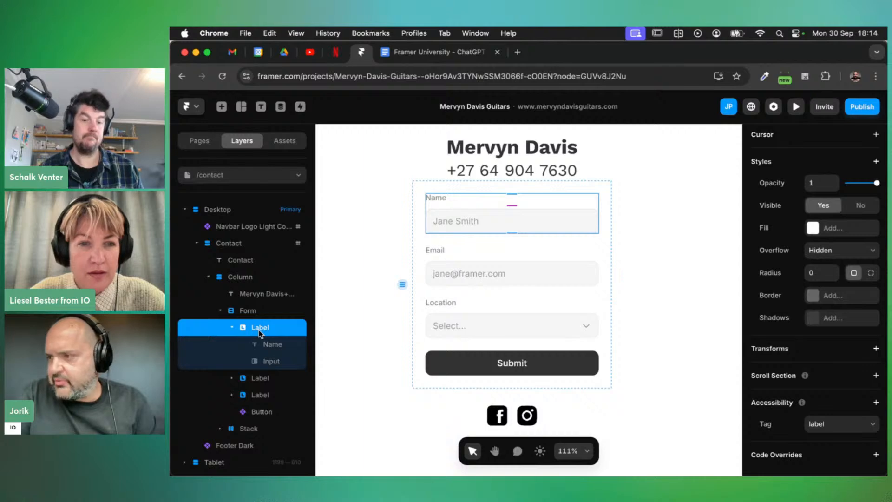
{"action": "left_click", "coordinate": [267, 345]}
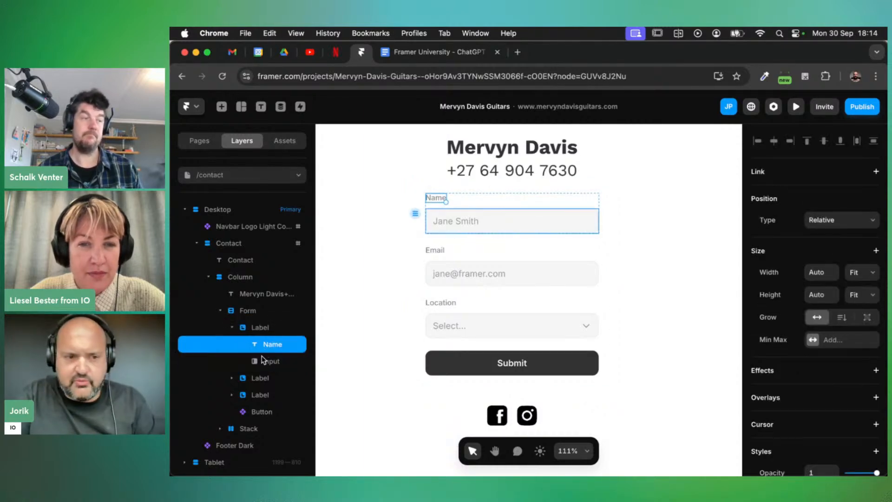
{"action": "left_click", "coordinate": [261, 365]}
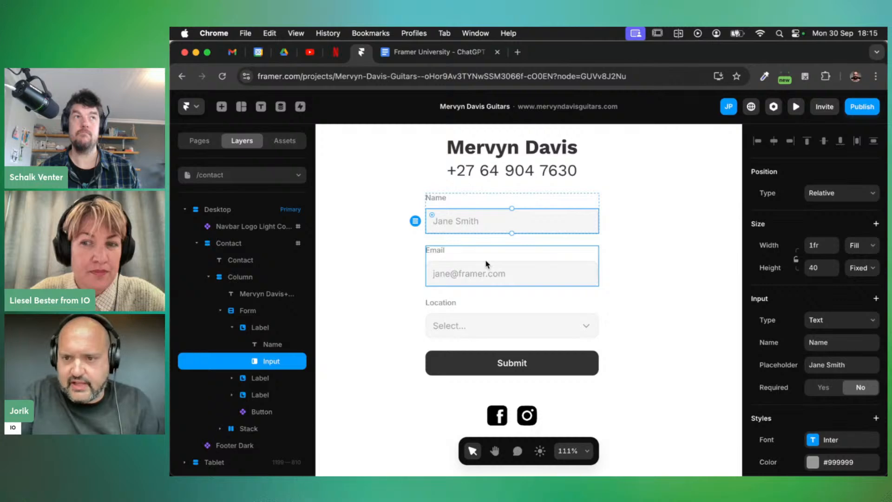
{"action": "scroll", "coordinate": [804, 280], "scroll_direction": "down", "scroll_amount": 1}
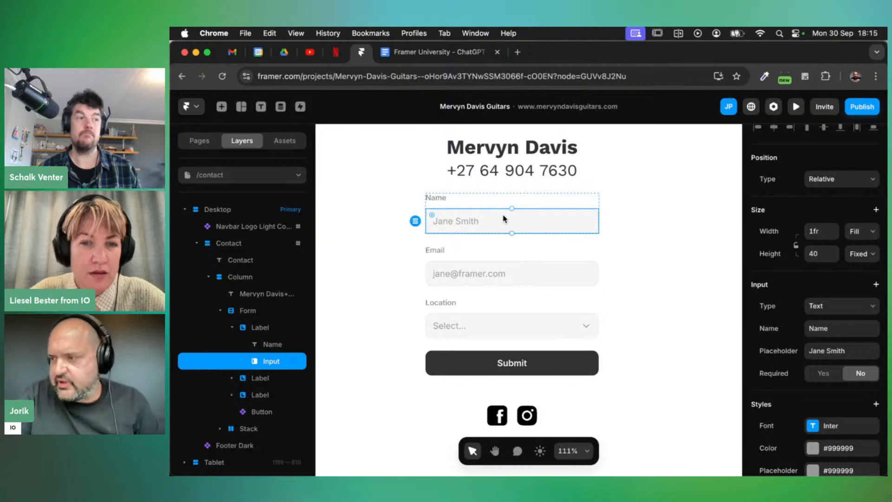
{"action": "left_click", "coordinate": [590, 331]}
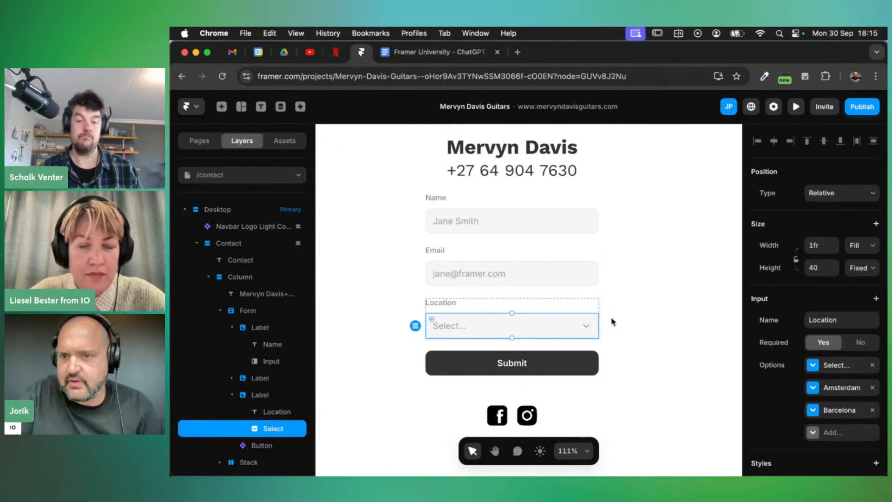
{"action": "left_click", "coordinate": [539, 230]}
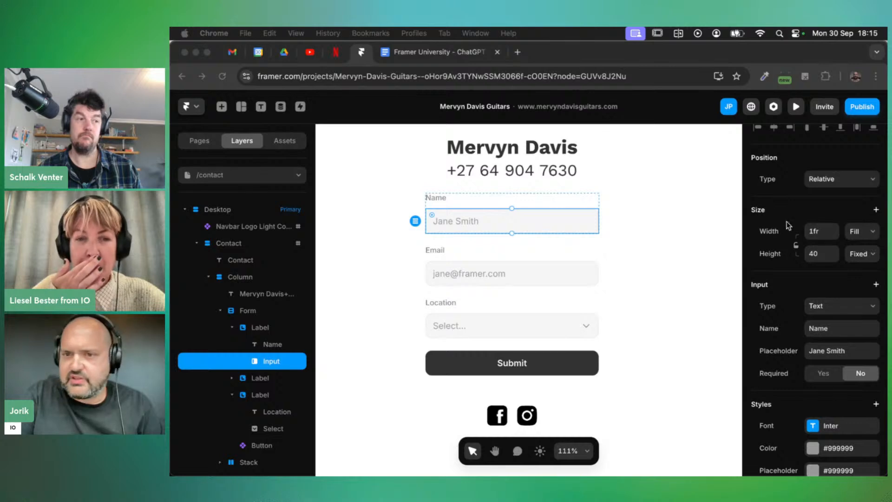
{"action": "scroll", "coordinate": [557, 225], "scroll_direction": "up", "scroll_amount": 1}
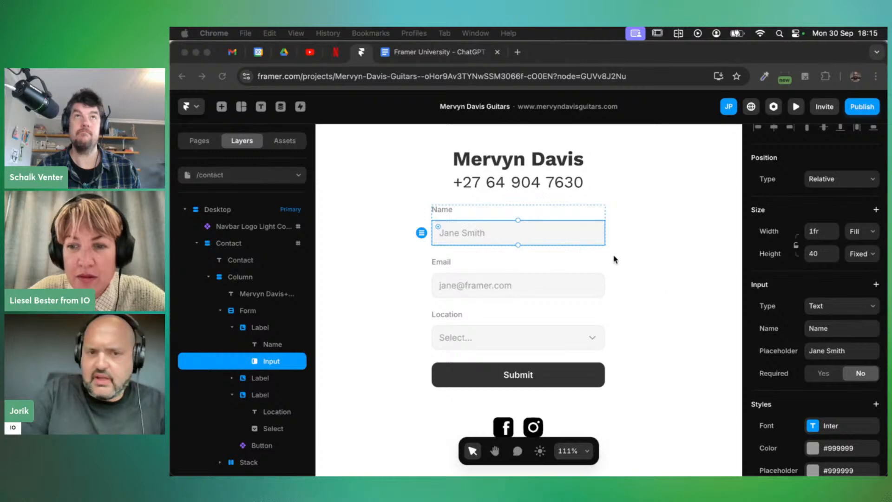
{"action": "left_click", "coordinate": [545, 239]}
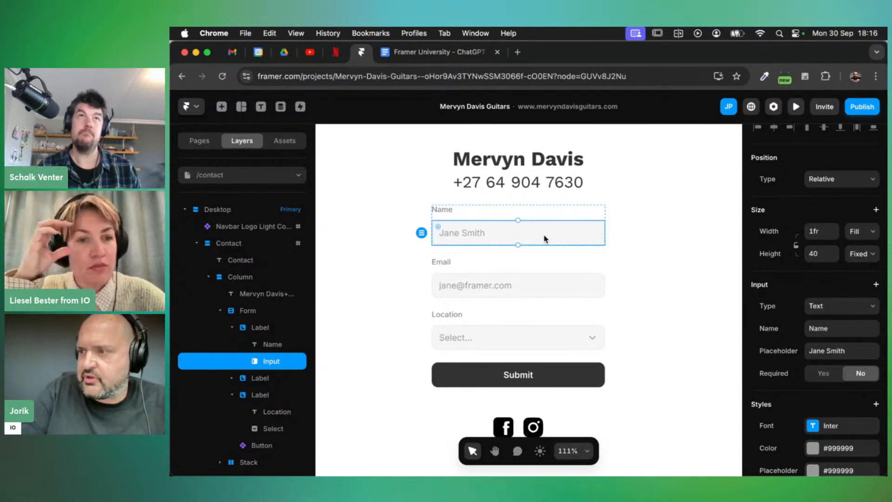
{"action": "scroll", "coordinate": [852, 188], "scroll_direction": "down", "scroll_amount": 2}
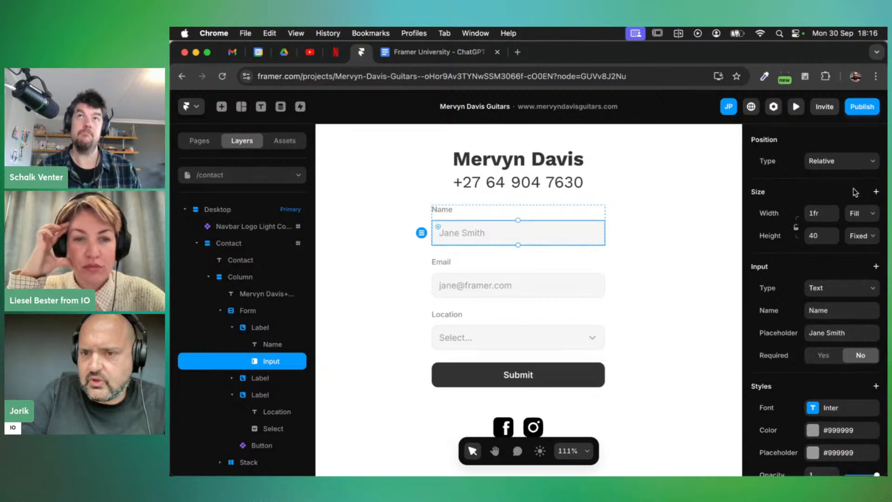
{"action": "left_click", "coordinate": [873, 270]}
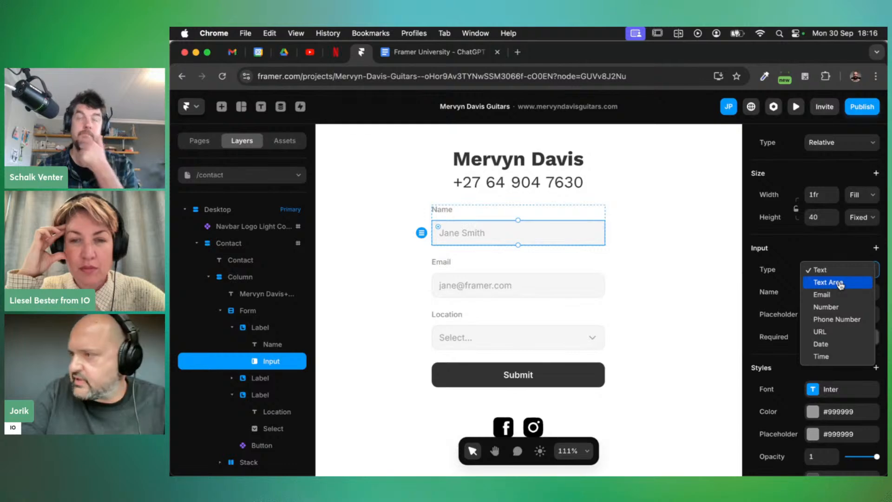
{"action": "left_click", "coordinate": [841, 284]}
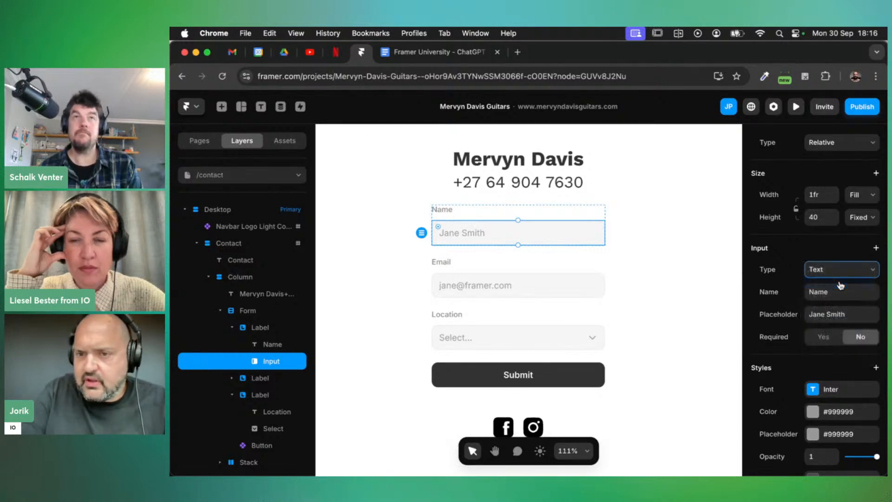
{"action": "left_click", "coordinate": [873, 294]}
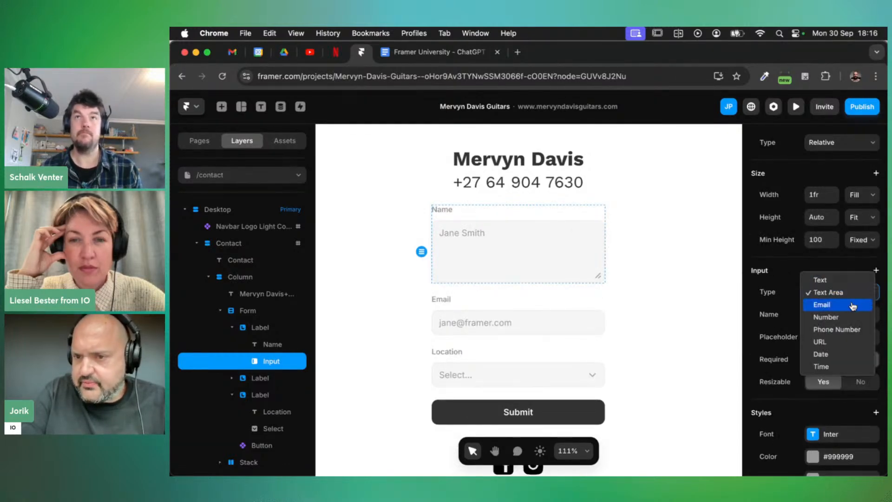
{"action": "left_click", "coordinate": [848, 306]}
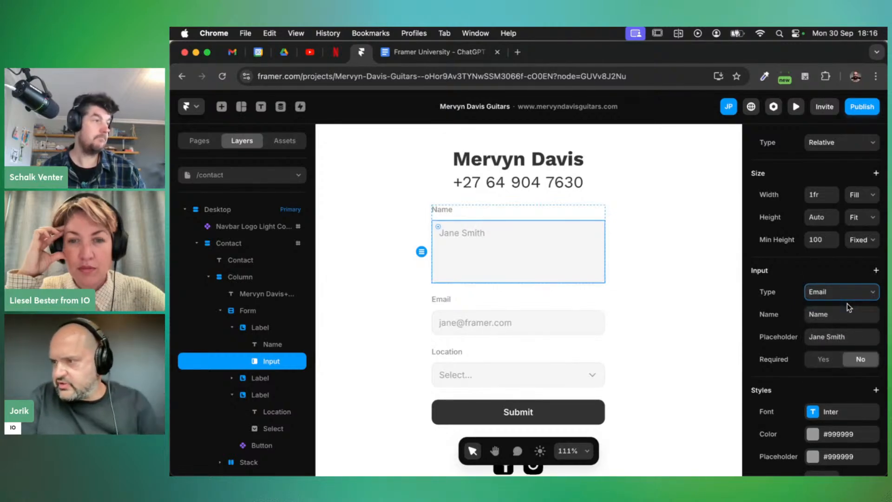
{"action": "scroll", "coordinate": [846, 302], "scroll_direction": "down", "scroll_amount": 1}
{"action": "left_click", "coordinate": [868, 279]}
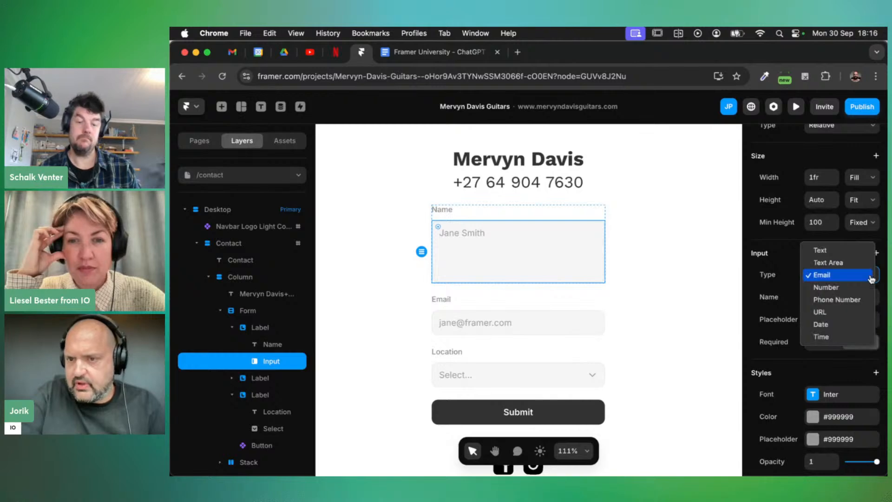
{"action": "left_click", "coordinate": [846, 294]}
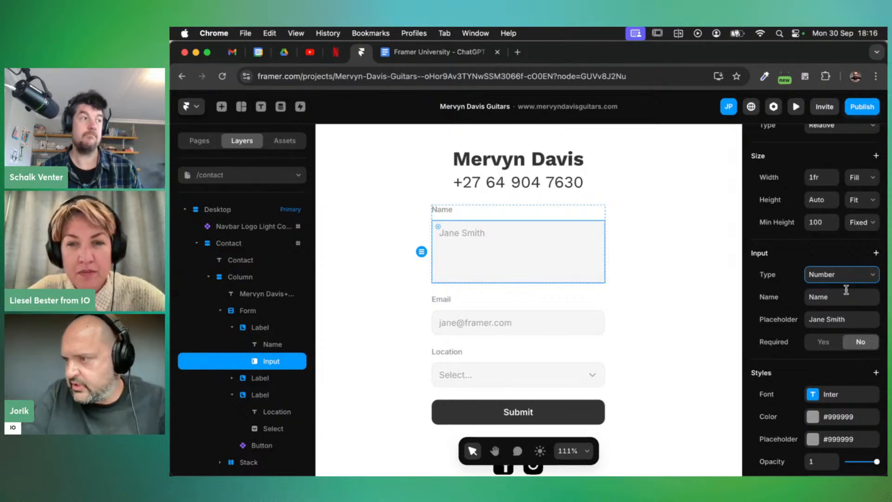
{"action": "left_click", "coordinate": [869, 278]}
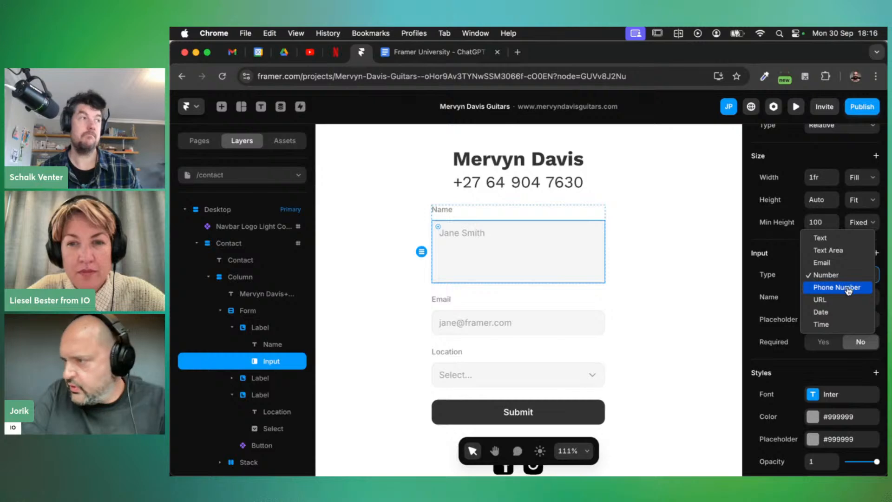
{"action": "left_click", "coordinate": [848, 288]}
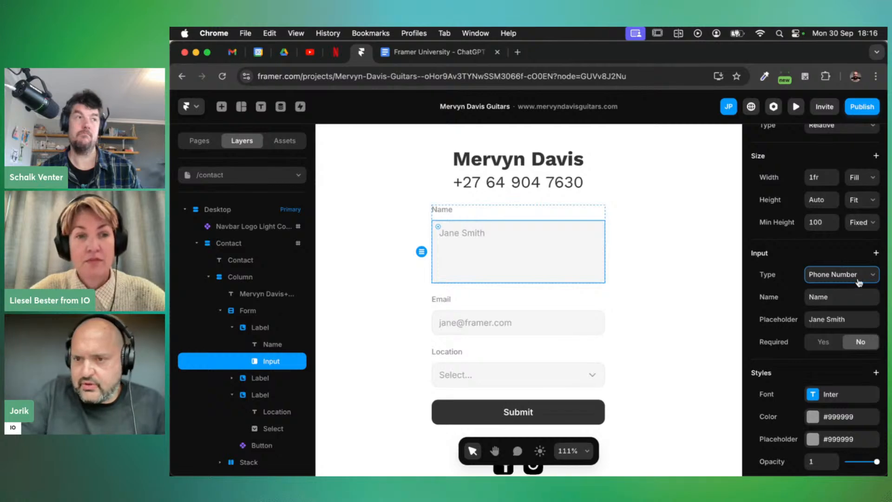
{"action": "left_click", "coordinate": [866, 278]}
{"action": "left_click", "coordinate": [833, 288]}
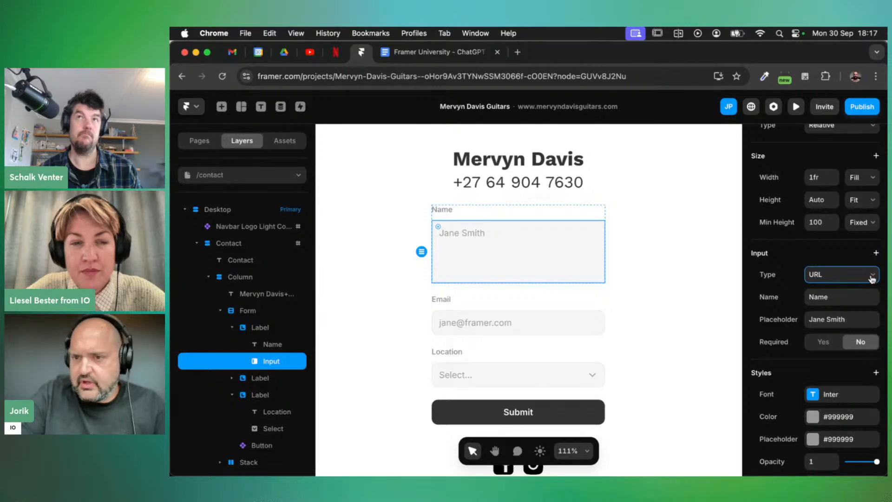
{"action": "left_click", "coordinate": [866, 276]}
{"action": "left_click", "coordinate": [841, 290]}
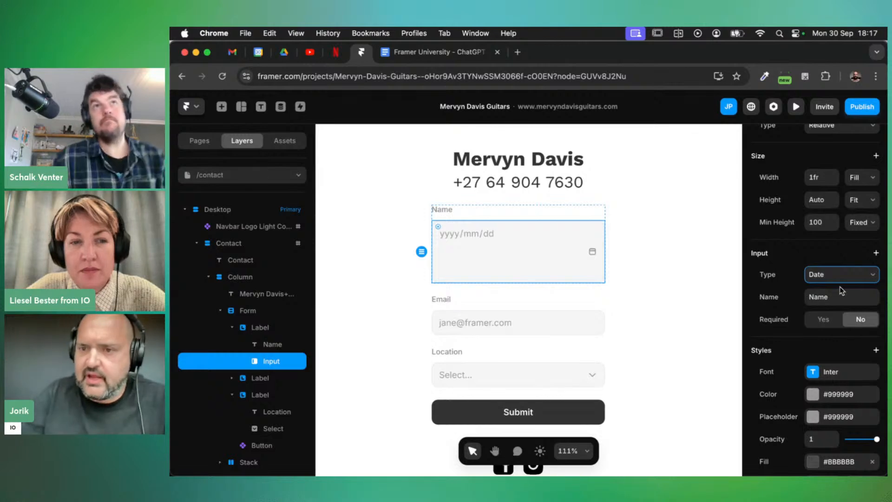
{"action": "left_click", "coordinate": [862, 277]}
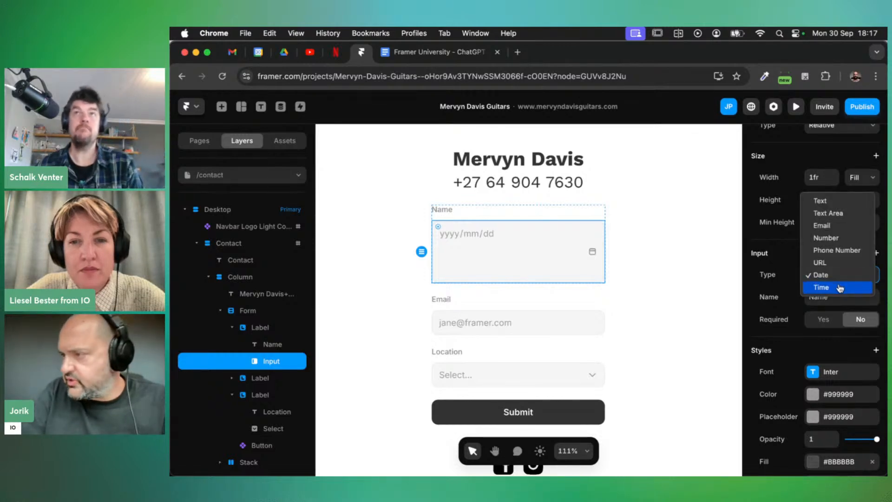
{"action": "left_click", "coordinate": [840, 287]}
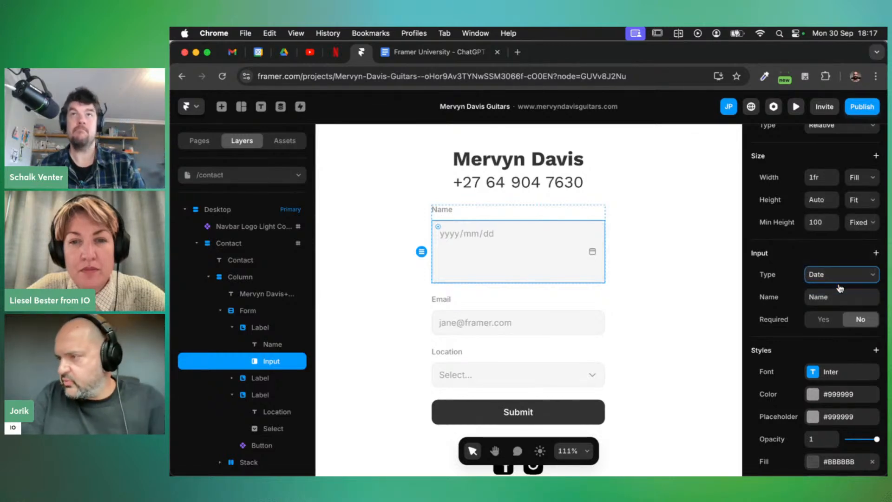
{"action": "left_click", "coordinate": [865, 277]}
{"action": "left_click", "coordinate": [825, 189]}
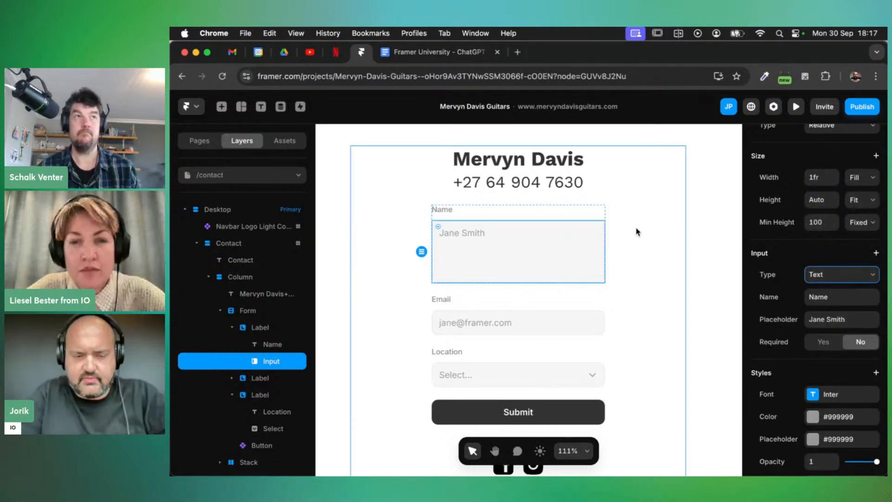
{"action": "key", "text": "super+z"}
{"action": "key", "text": "super+z"}
{"action": "key", "text": "super+z"}
{"action": "key", "text": "super+z"}
{"action": "key", "text": "super+z"}
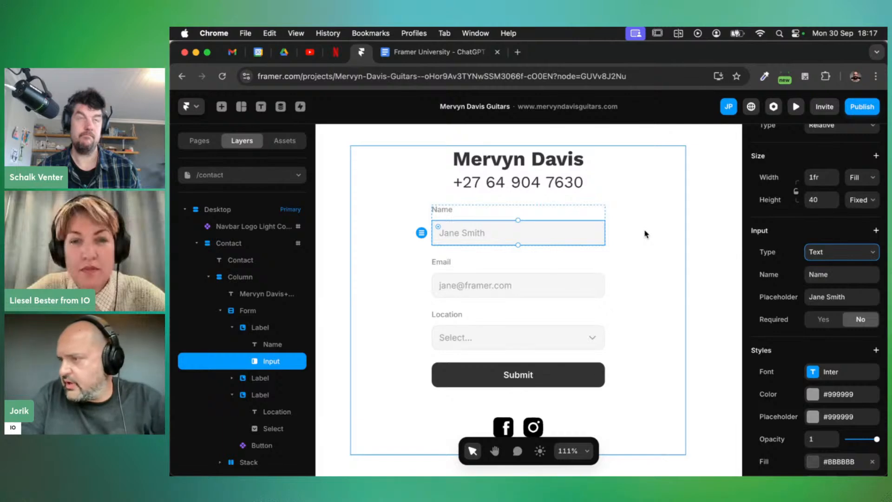
Check the Name input's submission field name, then delete its sample placeholder text
{"action": "scroll", "coordinate": [608, 244], "scroll_direction": "down", "scroll_amount": 1}
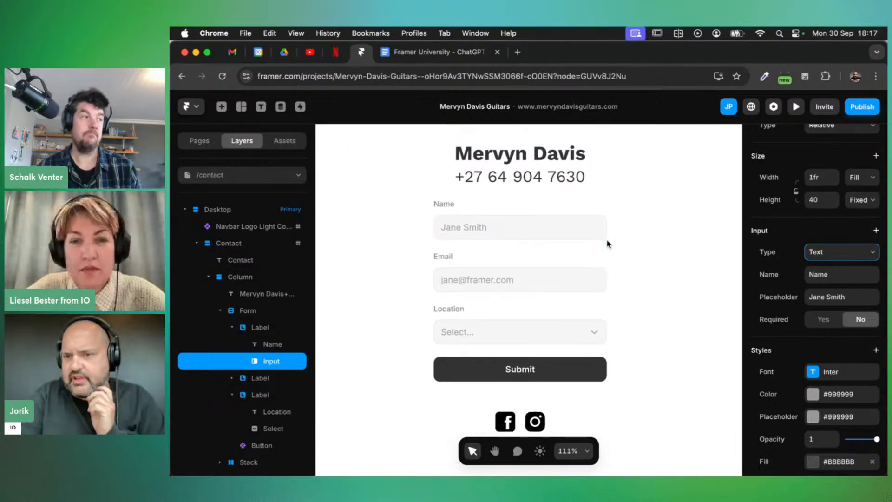
{"action": "left_click", "coordinate": [838, 277]}
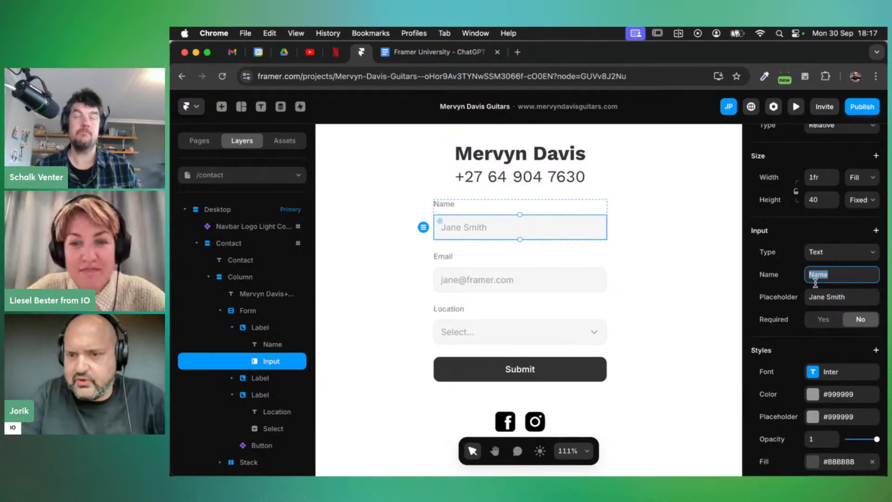
{"action": "scroll", "coordinate": [807, 285], "scroll_direction": "down", "scroll_amount": 2}
{"action": "scroll", "coordinate": [806, 285], "scroll_direction": "down", "scroll_amount": 5}
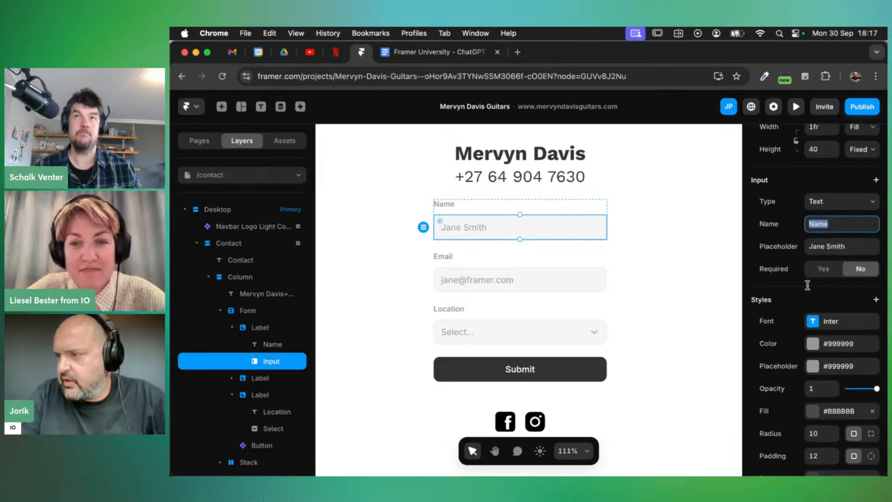
{"action": "left_click", "coordinate": [837, 227]}
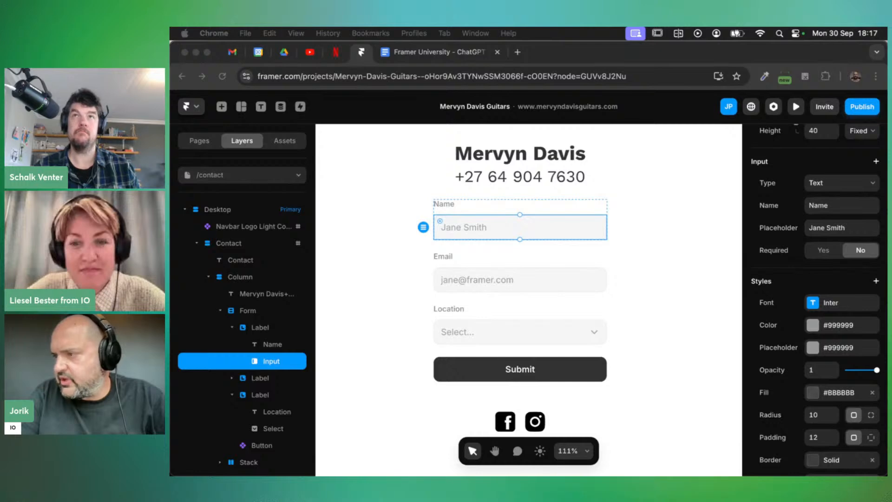
{"action": "double_click", "coordinate": [834, 228]}
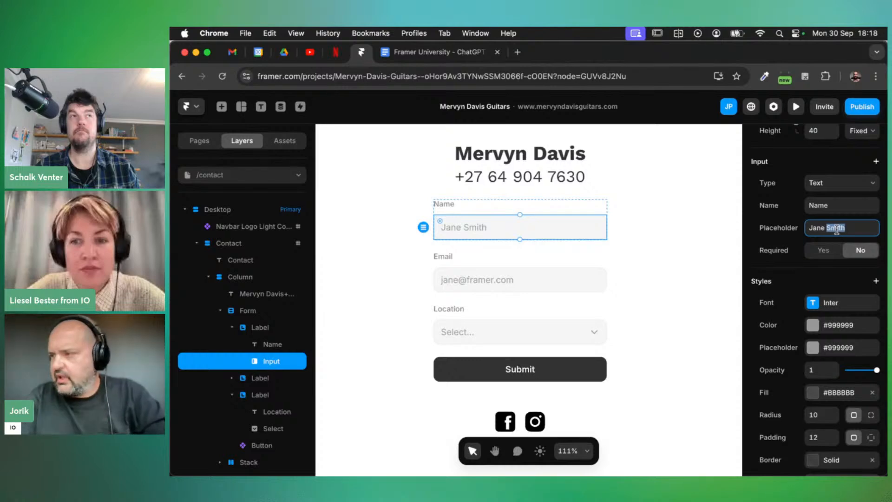
{"action": "triple_click", "coordinate": [835, 230]}
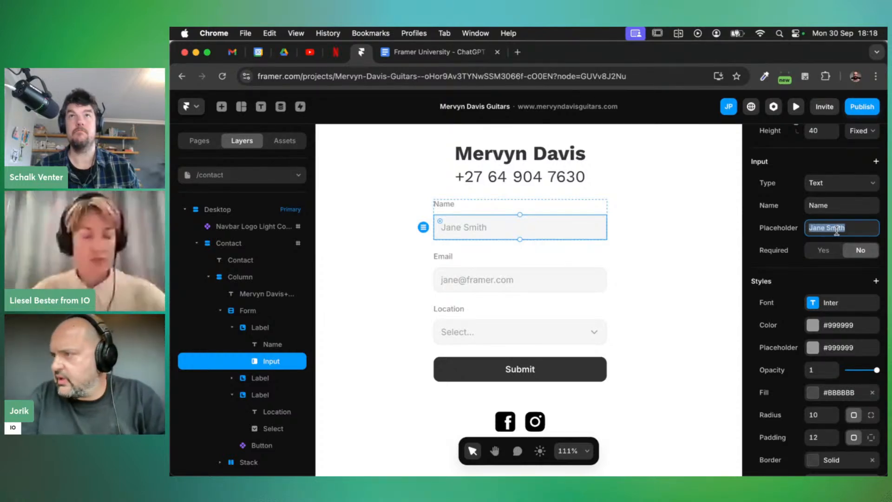
{"action": "key", "text": "BackSpace"}
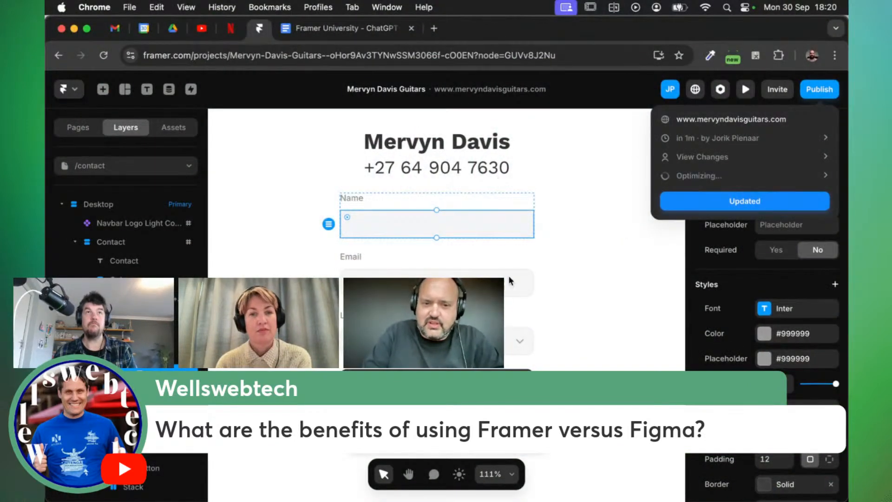
Open mervyndavisguitars.com/contact from the Publish popover and scroll through the live form
{"action": "left_click", "coordinate": [731, 119]}
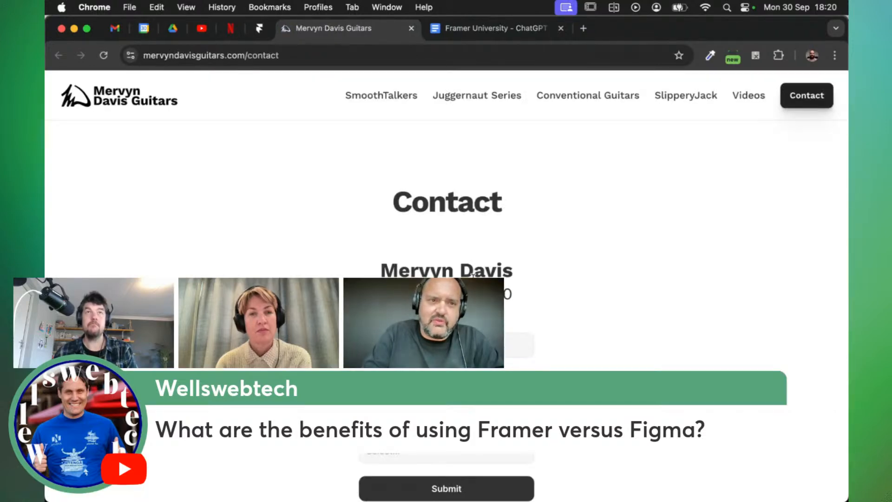
{"action": "scroll", "coordinate": [373, 233], "scroll_direction": "down", "scroll_amount": 1}
{"action": "scroll", "coordinate": [373, 233], "scroll_direction": "up", "scroll_amount": 1}
{"action": "scroll", "coordinate": [412, 334], "scroll_direction": "down", "scroll_amount": 3}
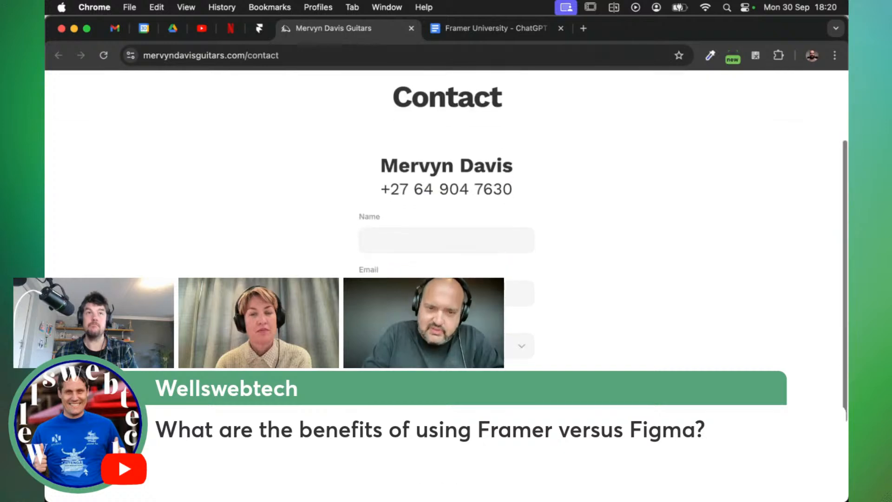
{"action": "scroll", "coordinate": [412, 334], "scroll_direction": "up", "scroll_amount": 3}
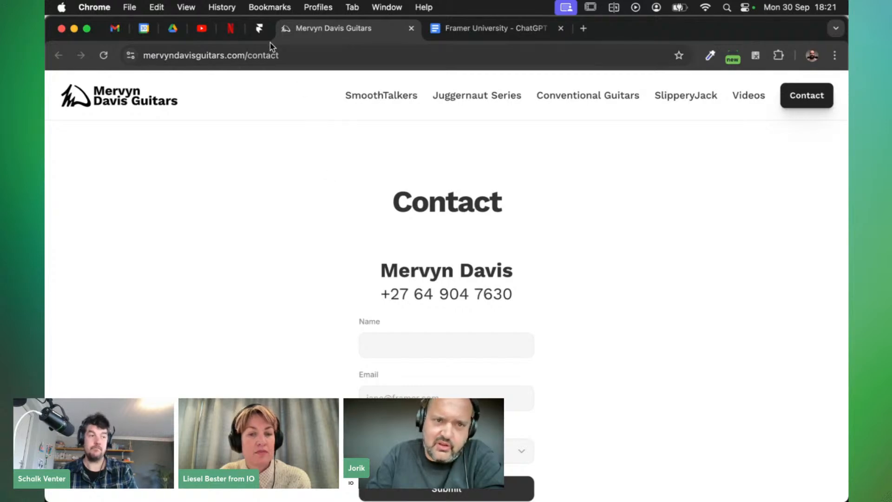
Return to the Framer editor and dismiss the publish summary
{"action": "left_click", "coordinate": [259, 29]}
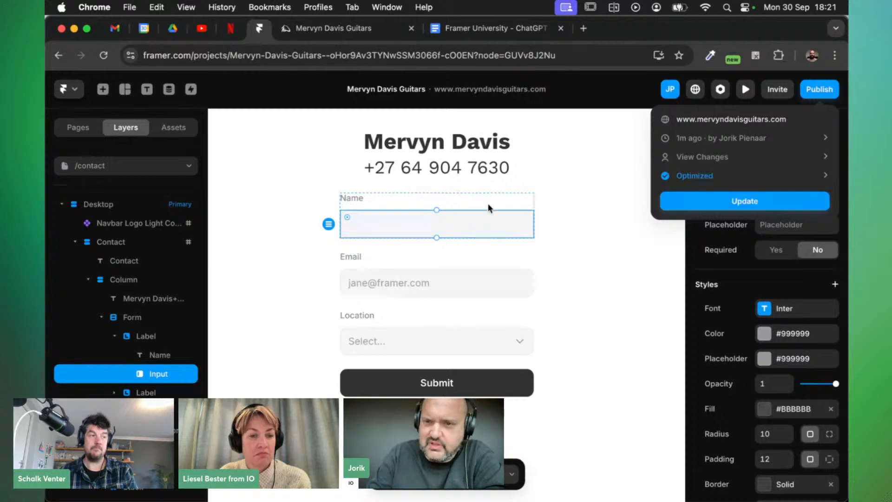
{"action": "left_click", "coordinate": [583, 224]}
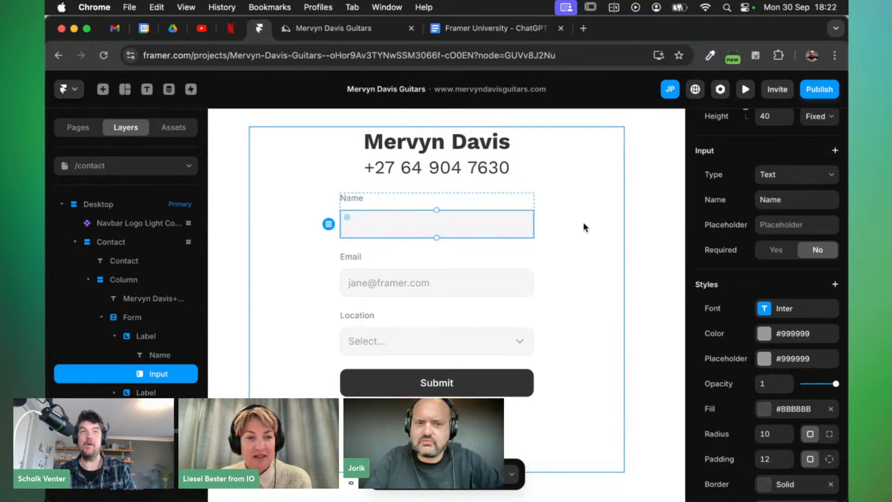
Empty the Email input's placeholder and set it to required
{"action": "left_click", "coordinate": [425, 283]}
{"action": "scroll", "coordinate": [780, 294], "scroll_direction": "down", "scroll_amount": 1}
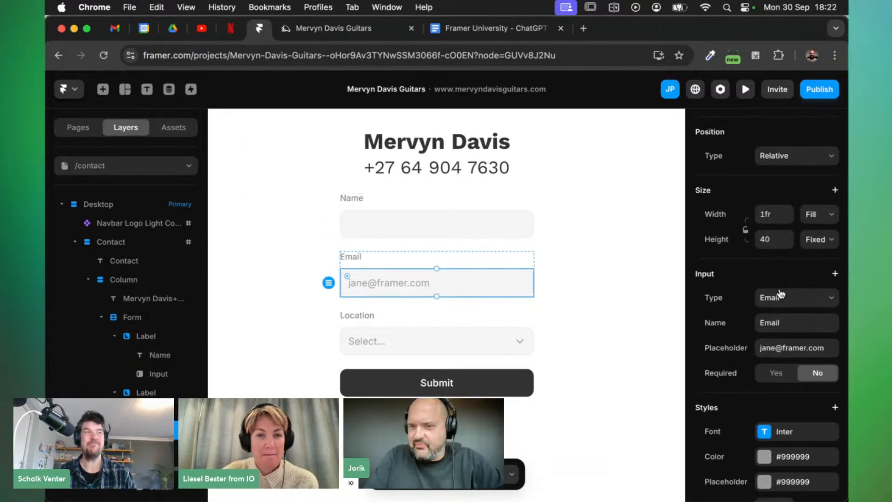
{"action": "left_click", "coordinate": [784, 348]}
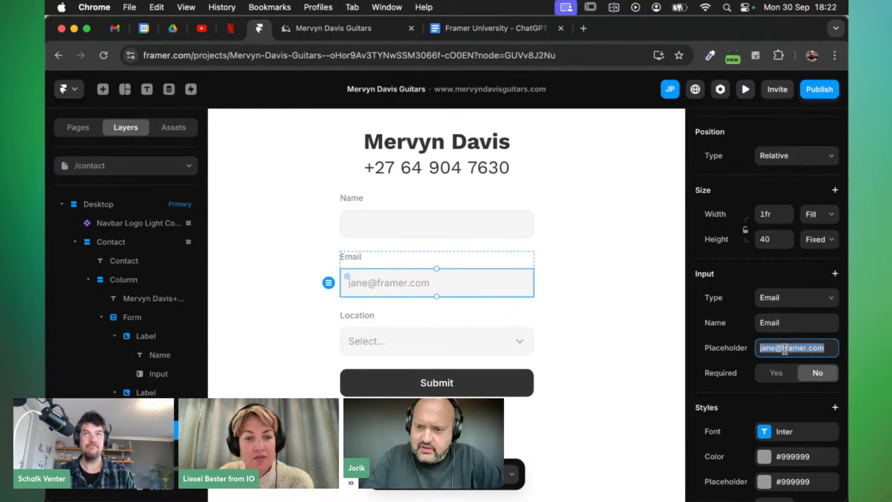
{"action": "key", "text": "BackSpace"}
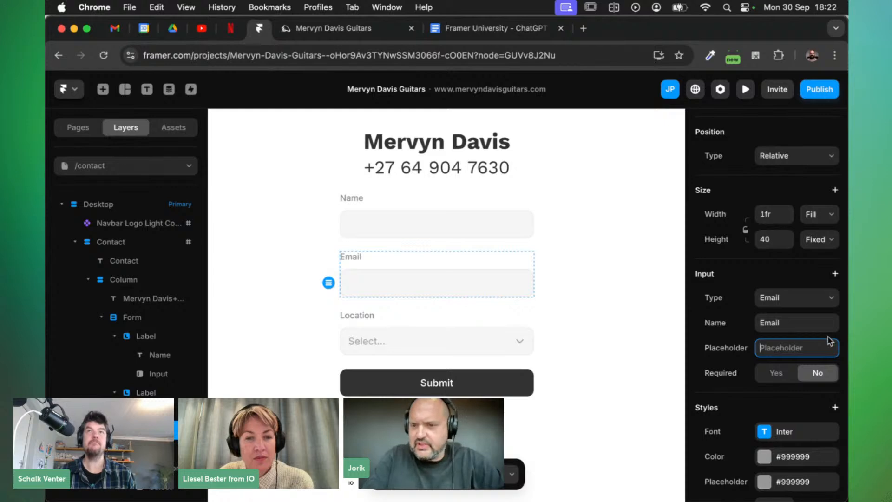
{"action": "left_click", "coordinate": [775, 375]}
{"action": "left_click", "coordinate": [776, 376]}
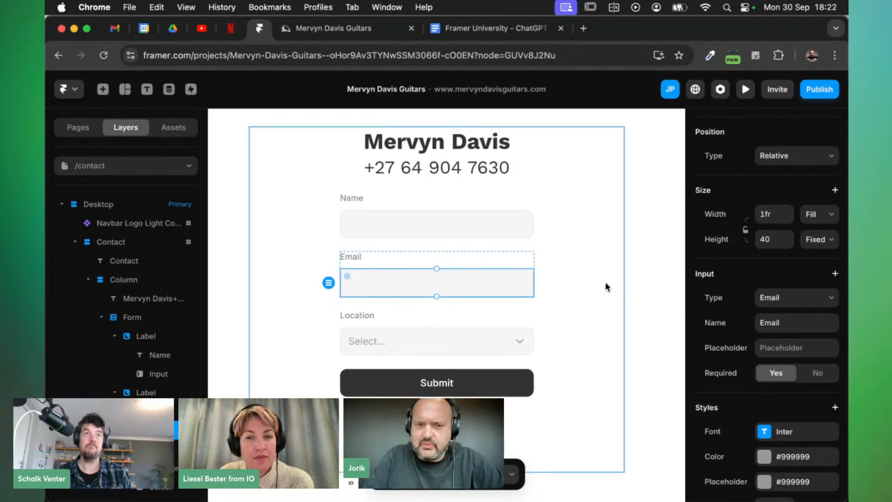
Set the Name input to required as well
{"action": "scroll", "coordinate": [605, 285], "scroll_direction": "down", "scroll_amount": 2}
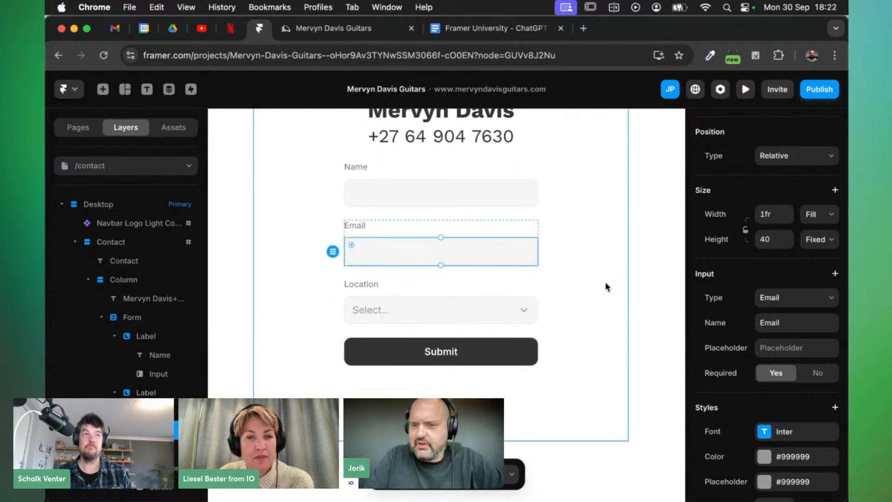
{"action": "left_click", "coordinate": [423, 201]}
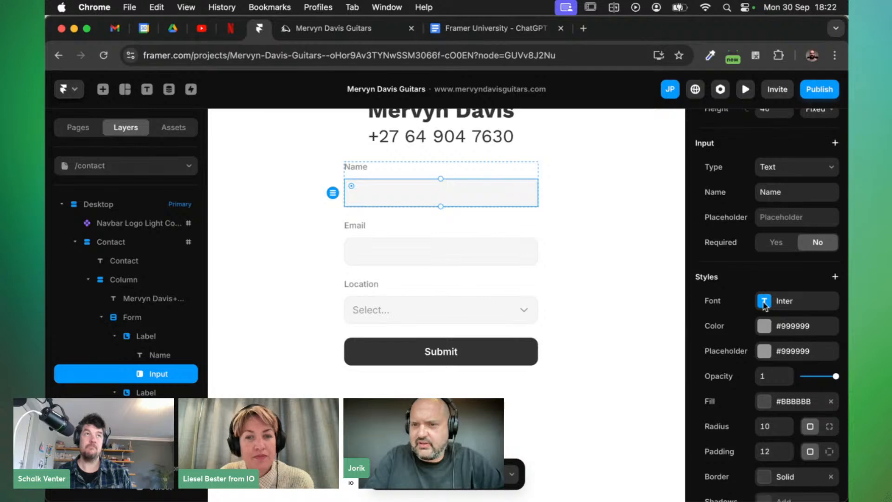
{"action": "left_click", "coordinate": [775, 242]}
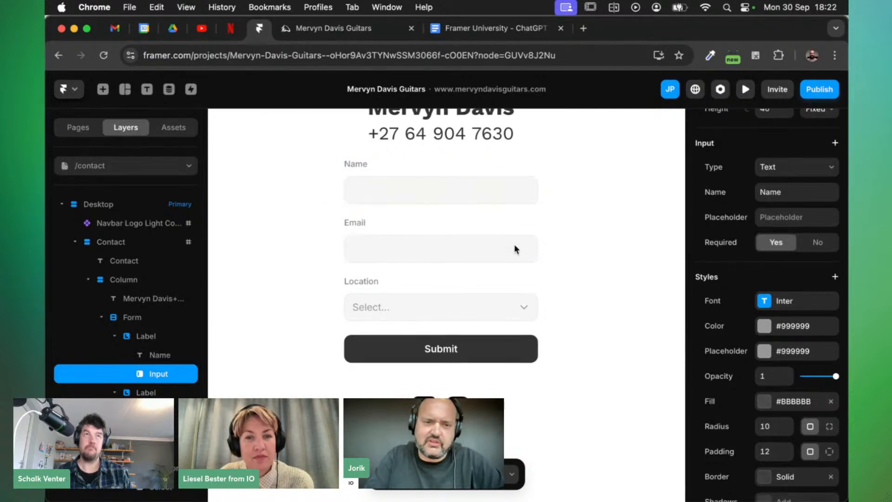
{"action": "scroll", "coordinate": [513, 244], "scroll_direction": "down", "scroll_amount": 1}
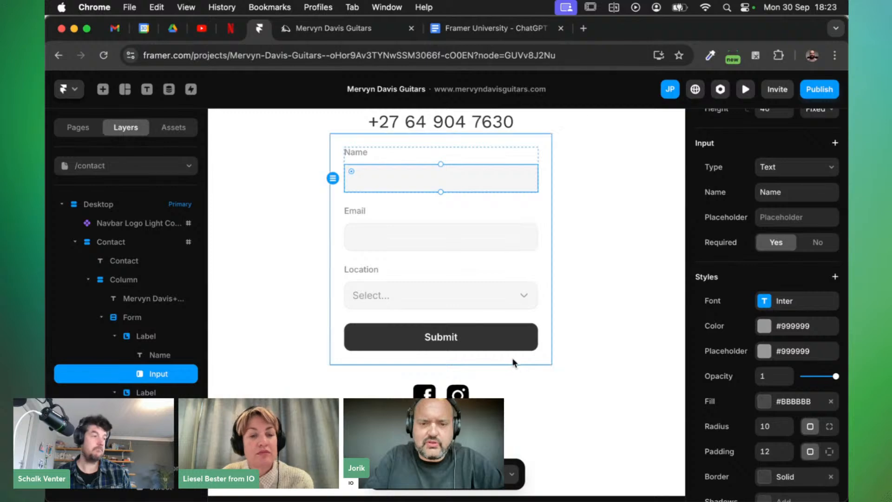
Add a new text field to the form above the Submit button
{"action": "left_click", "coordinate": [132, 318]}
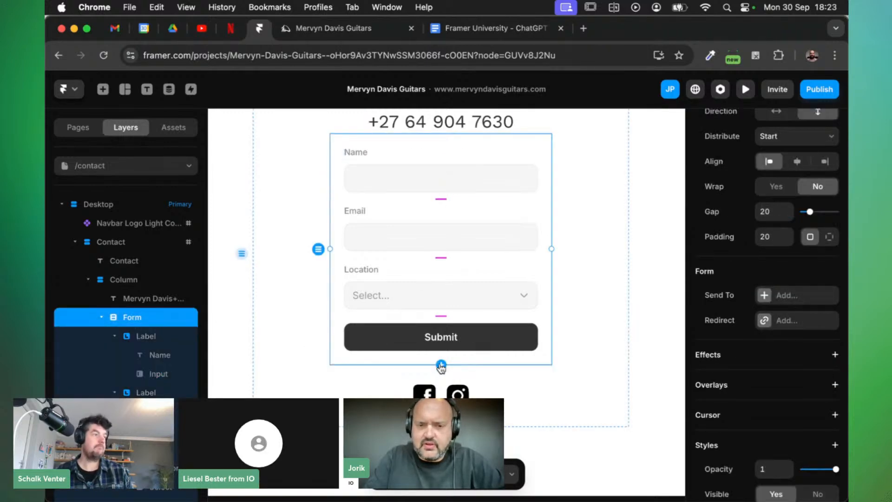
{"action": "left_click", "coordinate": [441, 365]}
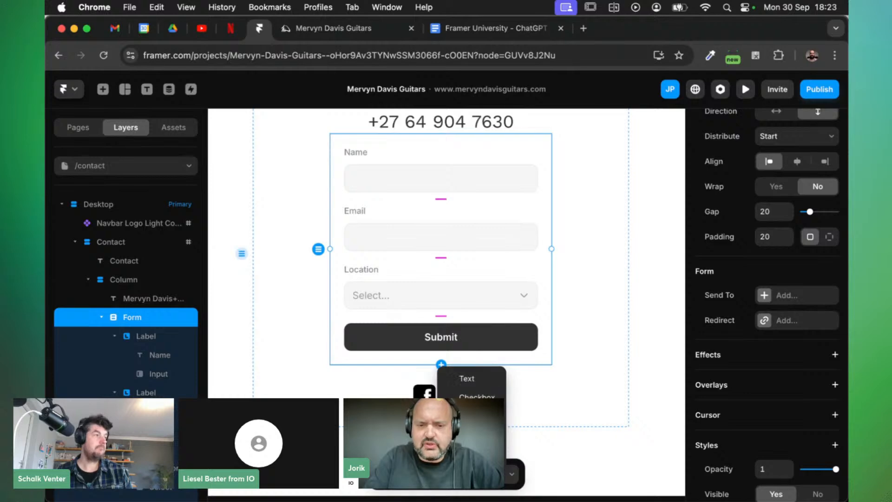
{"action": "left_click", "coordinate": [479, 386]}
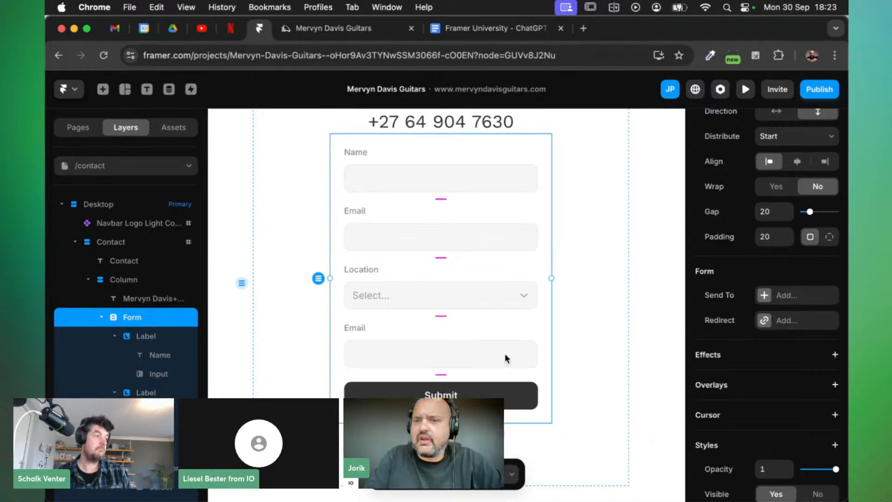
{"action": "left_click", "coordinate": [388, 353]}
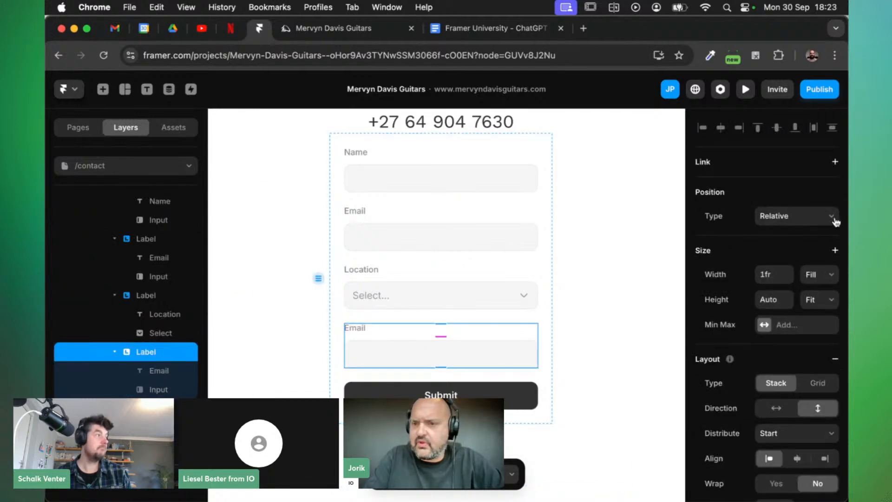
{"action": "scroll", "coordinate": [776, 268], "scroll_direction": "down", "scroll_amount": 5}
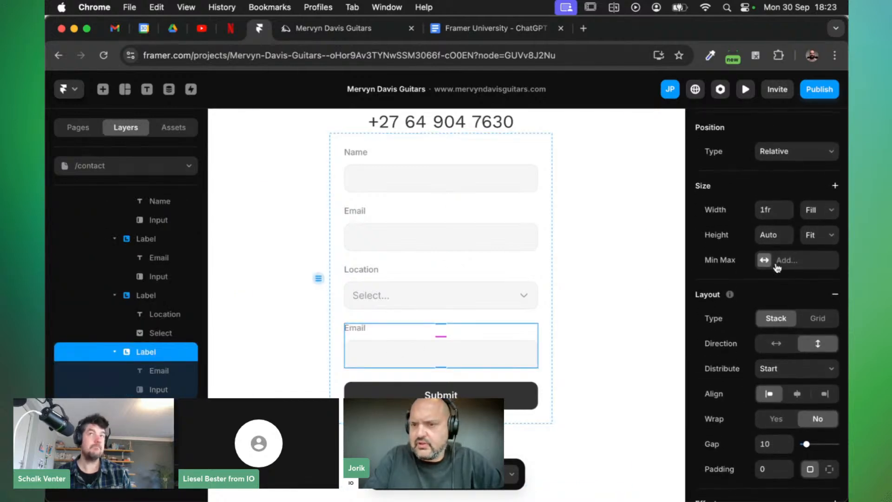
{"action": "scroll", "coordinate": [777, 268], "scroll_direction": "up", "scroll_amount": 5}
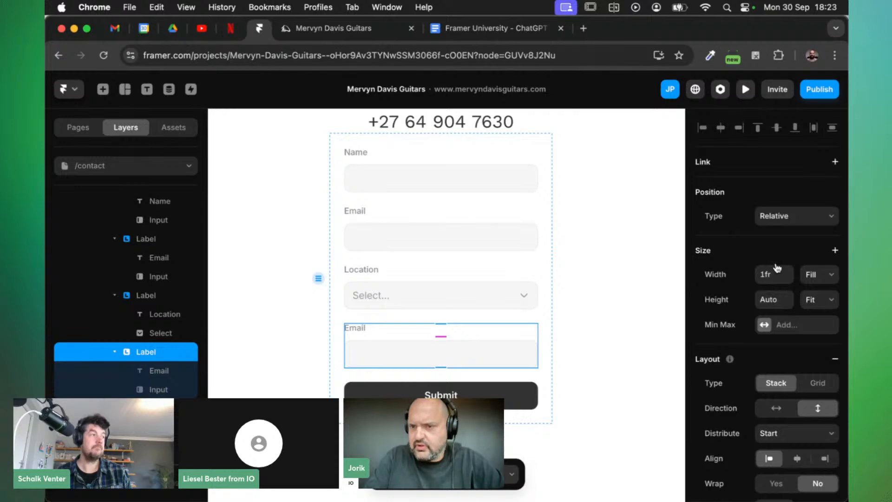
Make the new input a Text Area named Message, with Required set to No
{"action": "left_click", "coordinate": [154, 389]}
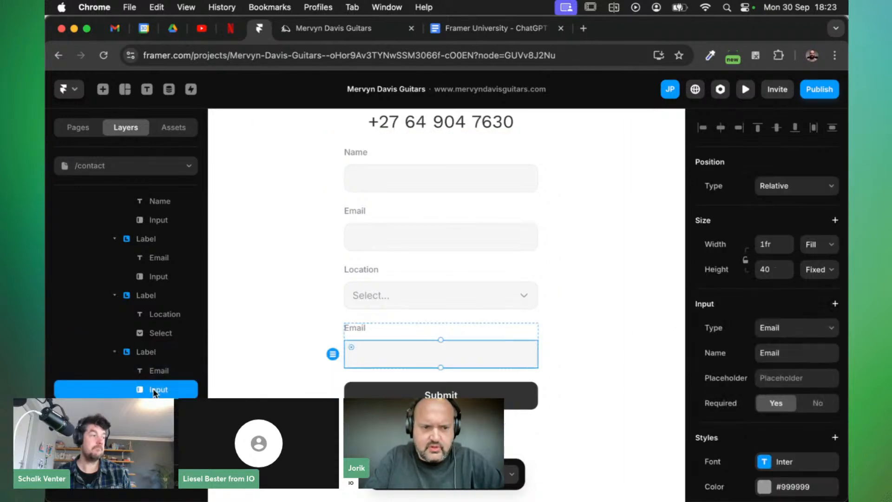
{"action": "scroll", "coordinate": [822, 295], "scroll_direction": "down", "scroll_amount": 2}
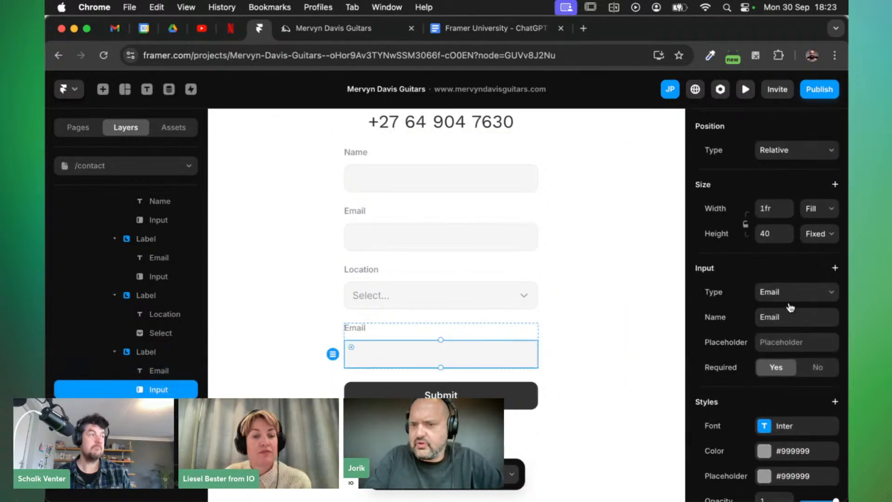
{"action": "left_click", "coordinate": [822, 295]}
{"action": "left_click", "coordinate": [790, 279]}
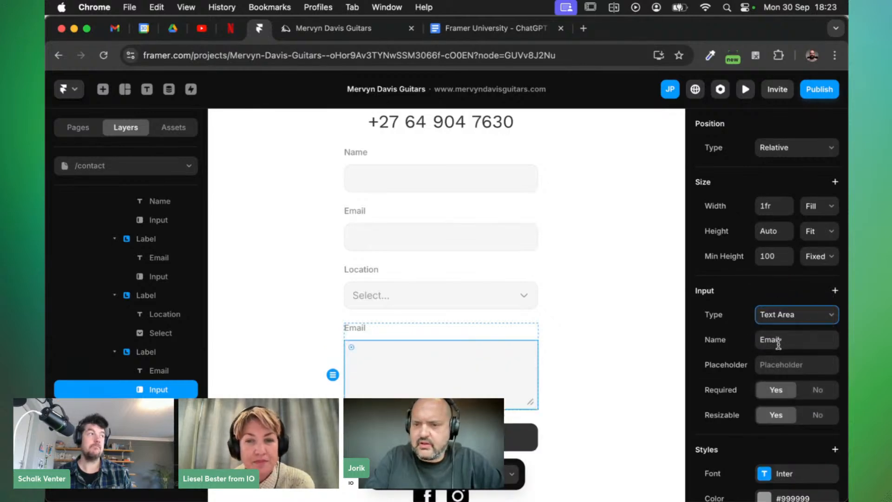
{"action": "left_click", "coordinate": [778, 341]}
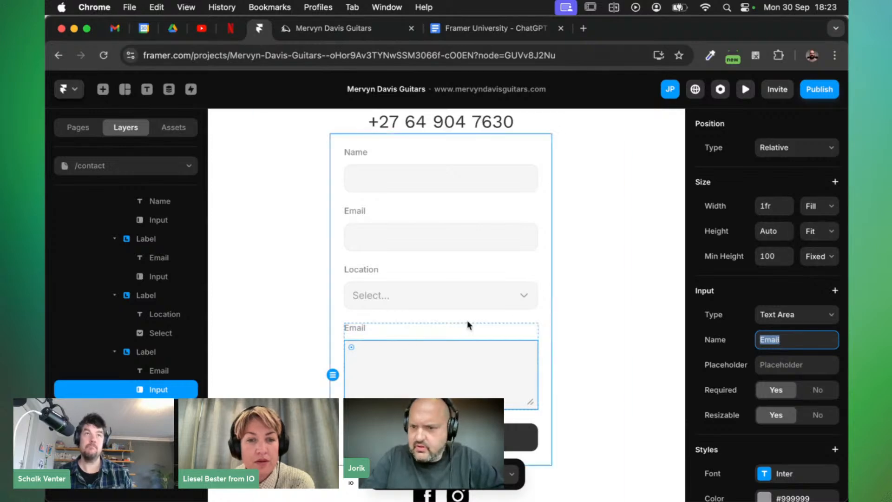
{"action": "type", "text": "Message"}
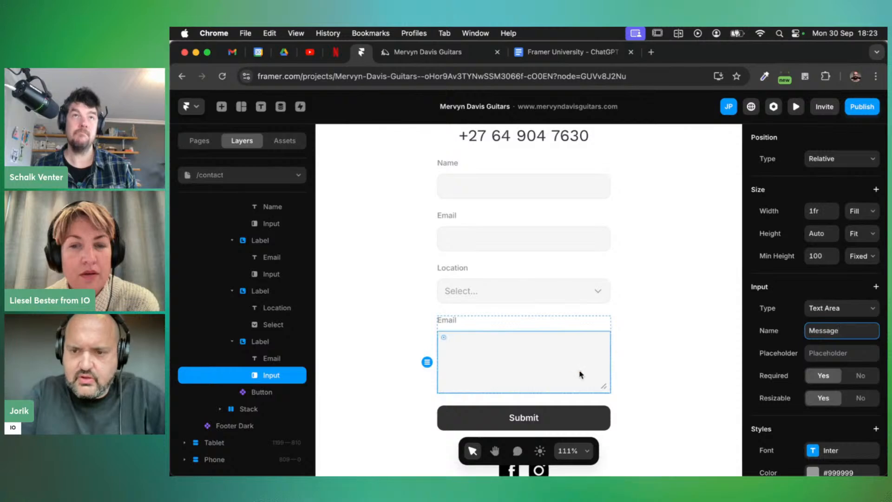
{"action": "left_click", "coordinate": [854, 374]}
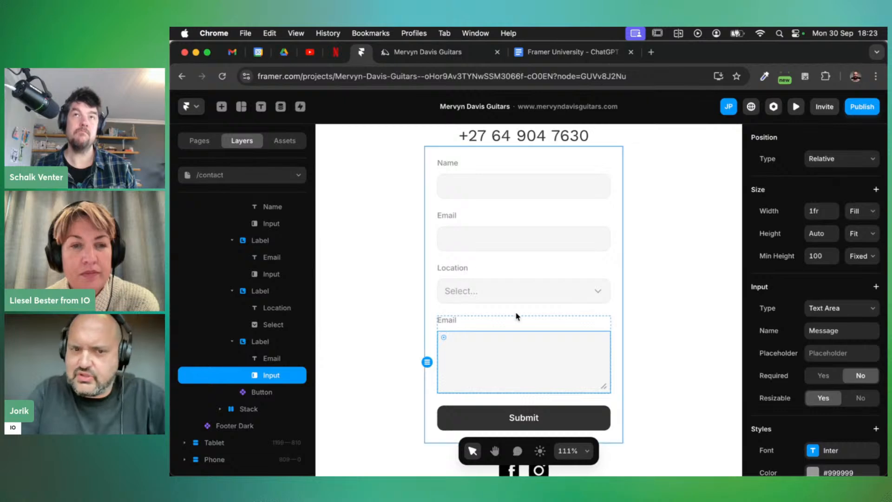
Rename the new field's label to 'Message'
{"action": "double_click", "coordinate": [445, 319]}
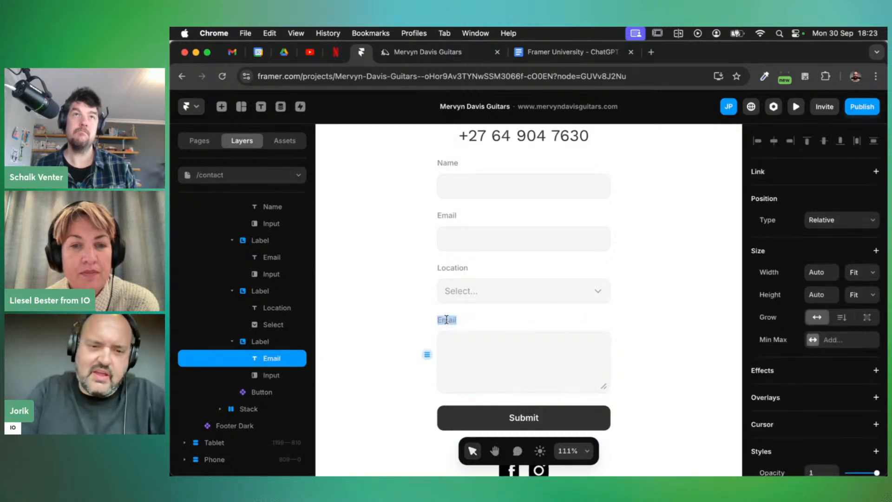
{"action": "type", "text": "Message"}
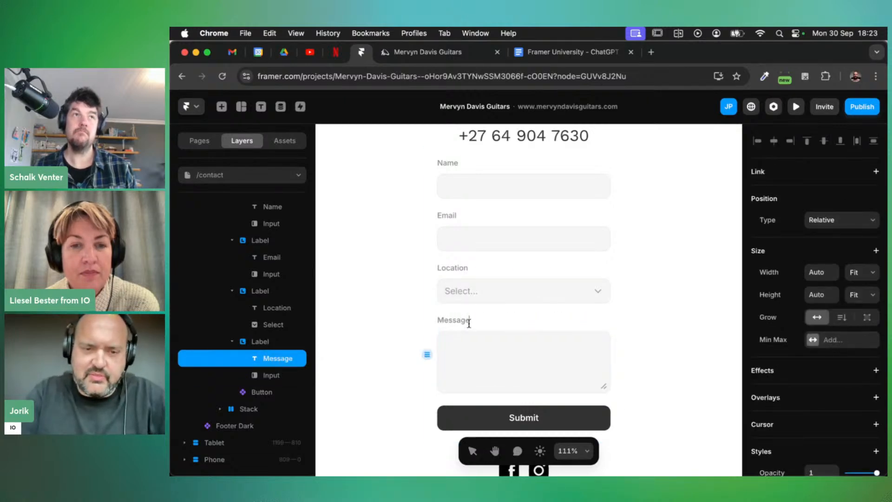
{"action": "key", "text": "Escape"}
{"action": "scroll", "coordinate": [578, 342], "scroll_direction": "down", "scroll_amount": 1}
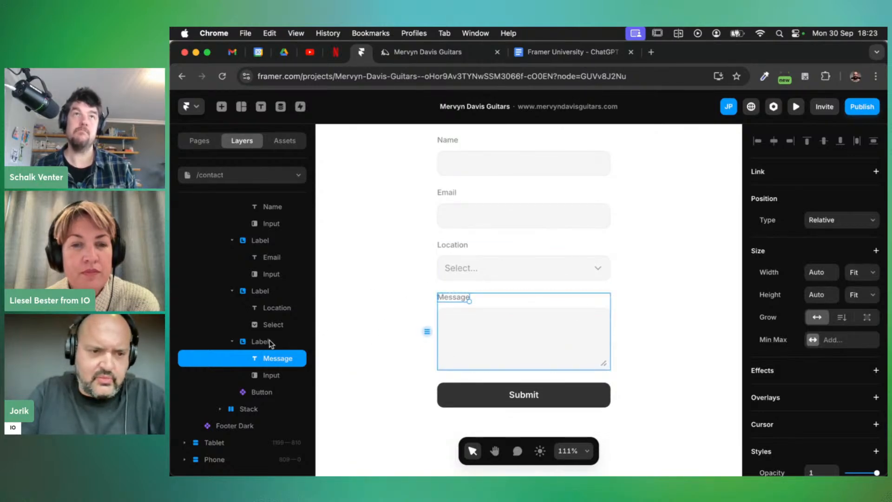
{"action": "scroll", "coordinate": [257, 251], "scroll_direction": "up", "scroll_amount": 3}
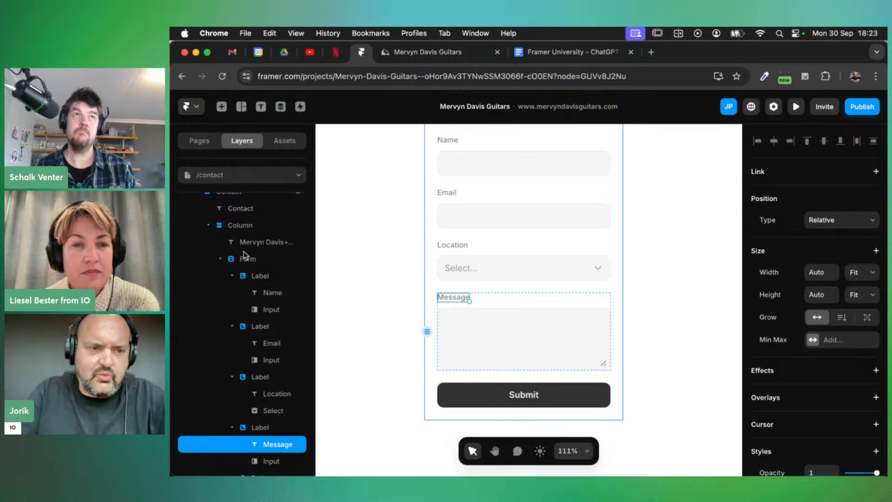
Add a Checkbox field to the Form, placed between the Message text area and Submit
{"action": "left_click", "coordinate": [245, 259]}
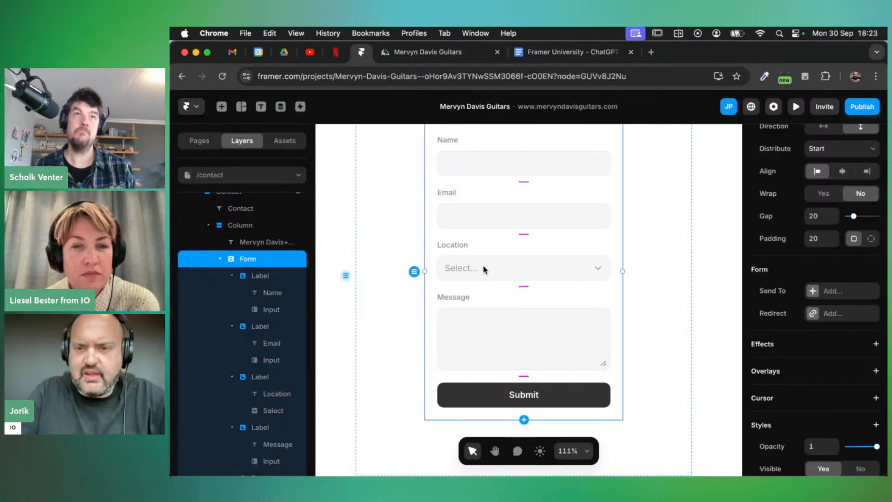
{"action": "left_click", "coordinate": [524, 419]}
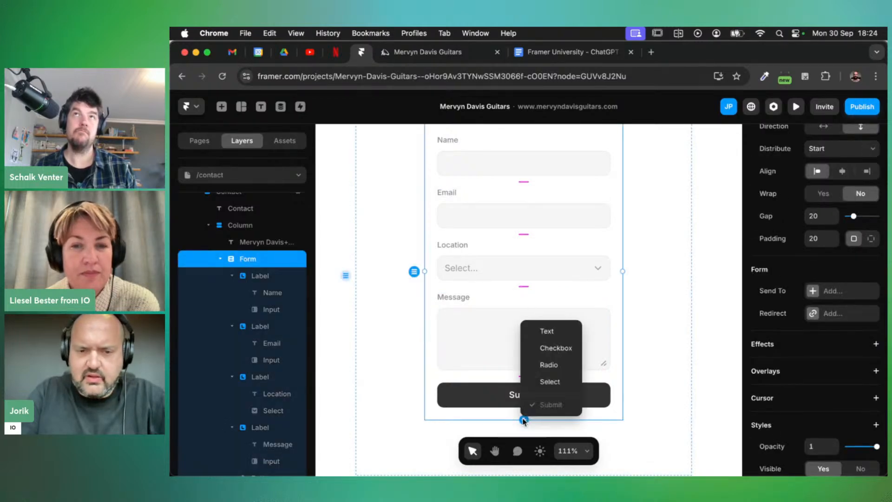
{"action": "left_click", "coordinate": [565, 349]}
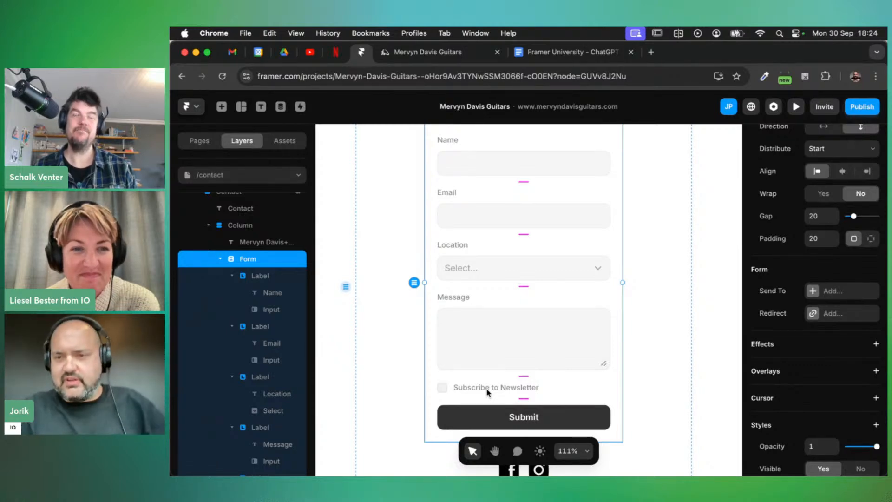
{"action": "scroll", "coordinate": [557, 389], "scroll_direction": "down", "scroll_amount": 3}
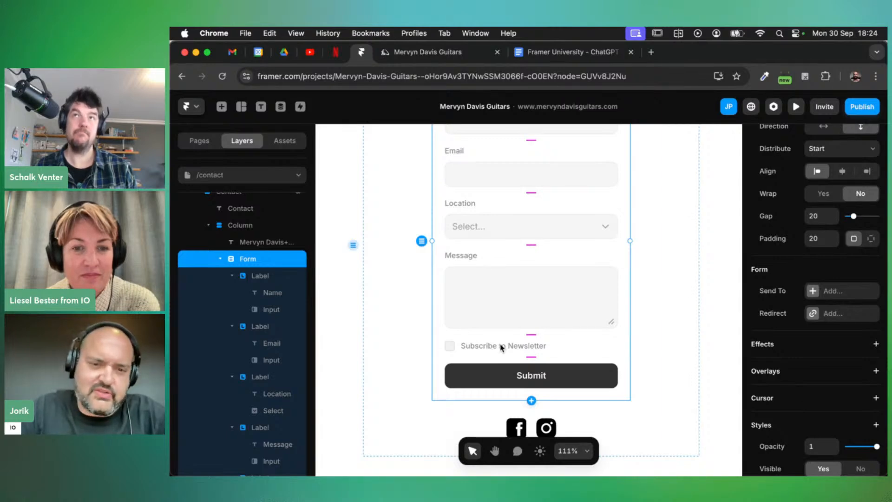
{"action": "scroll", "coordinate": [501, 347], "scroll_direction": "up", "scroll_amount": 1}
{"action": "scroll", "coordinate": [501, 347], "scroll_direction": "up", "scroll_amount": 1}
{"action": "scroll", "coordinate": [523, 321], "scroll_direction": "up", "scroll_amount": 2}
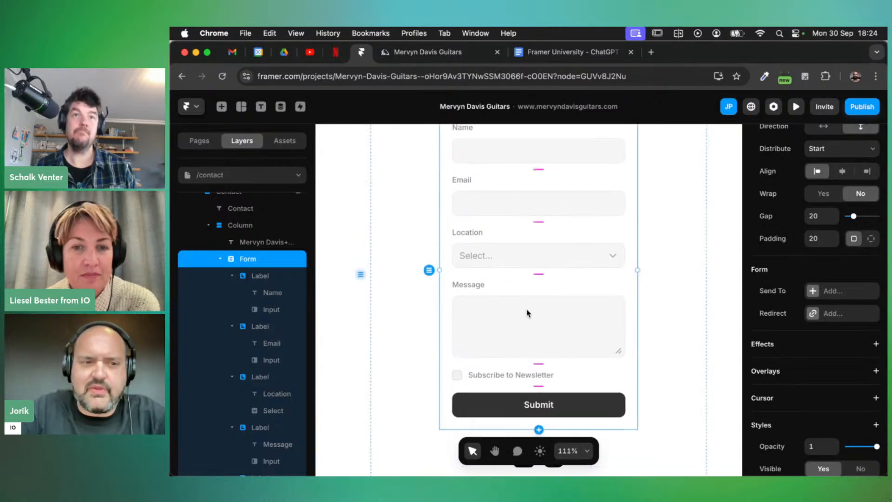
{"action": "left_click", "coordinate": [511, 245]}
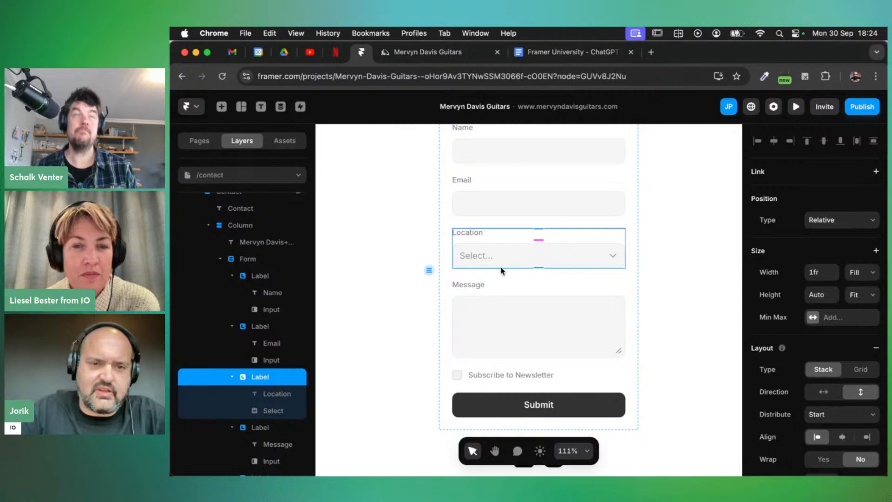
{"action": "key", "text": "Delete"}
{"action": "scroll", "coordinate": [549, 255], "scroll_direction": "up", "scroll_amount": 2}
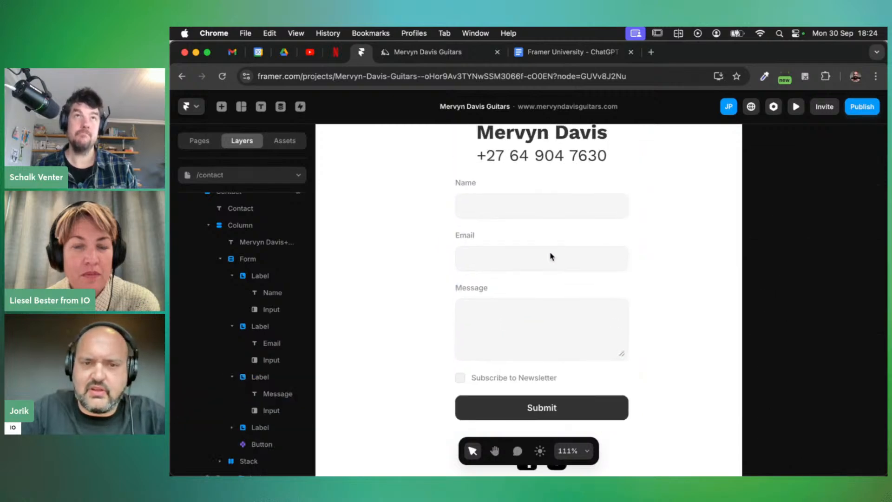
{"action": "left_click", "coordinate": [518, 262]}
{"action": "left_click", "coordinate": [263, 327]}
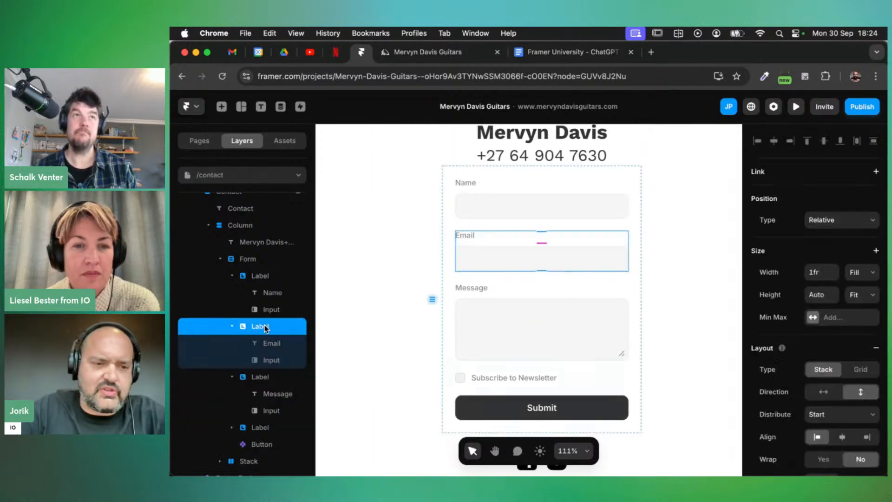
{"action": "key", "text": "super+d"}
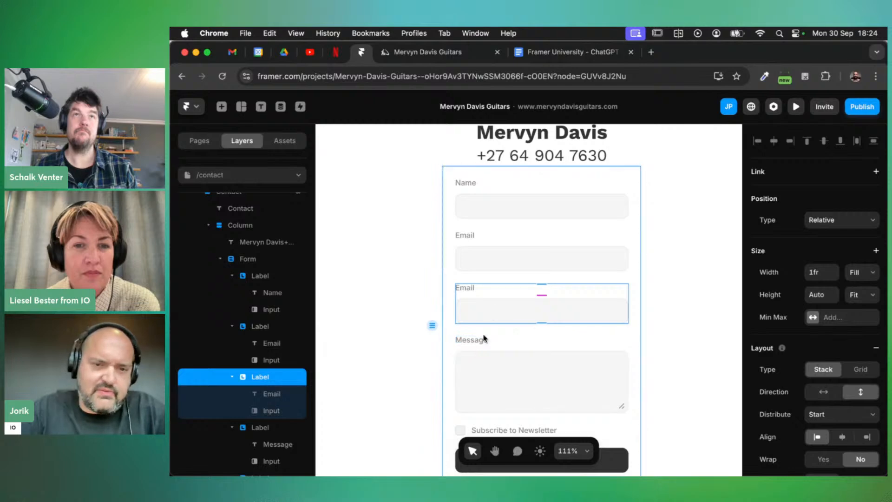
{"action": "key", "text": "super+z"}
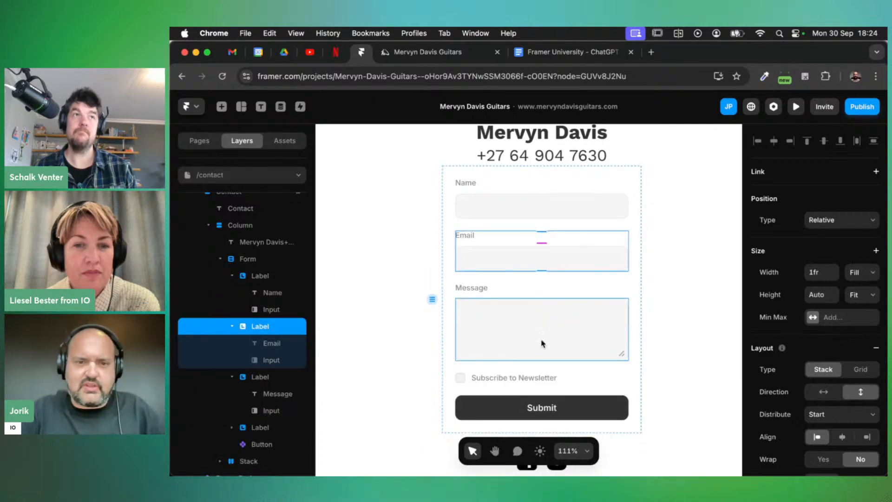
{"action": "scroll", "coordinate": [561, 337], "scroll_direction": "down", "scroll_amount": 1}
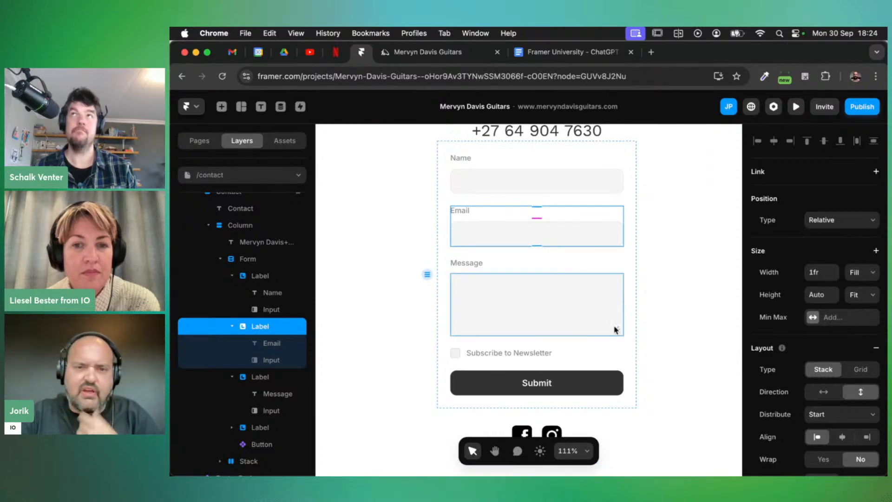
{"action": "scroll", "coordinate": [540, 325], "scroll_direction": "up", "scroll_amount": 1}
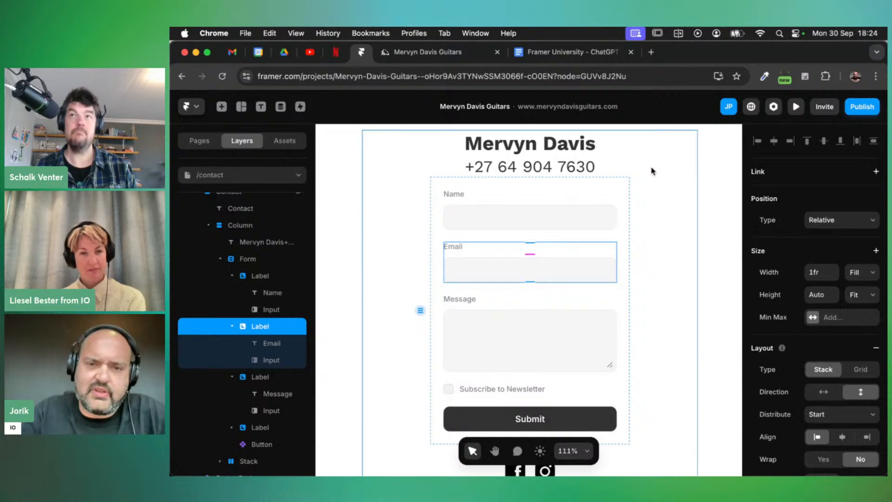
Try a field spacing of 30 on the form, then revert it to 20
{"action": "left_click", "coordinate": [625, 188]}
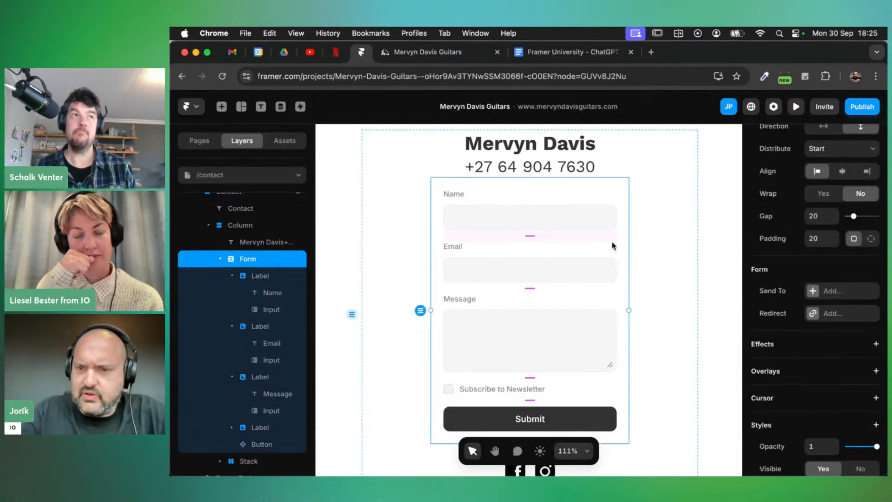
{"action": "scroll", "coordinate": [790, 293], "scroll_direction": "up", "scroll_amount": 1}
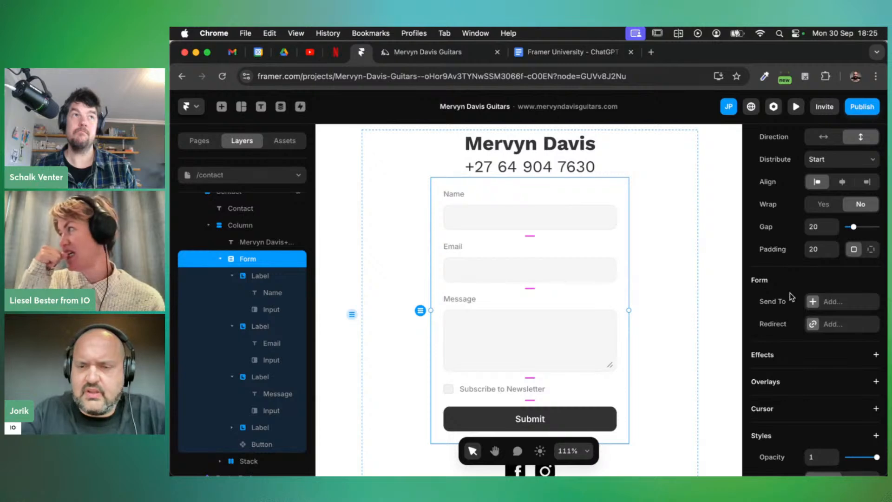
{"action": "left_click", "coordinate": [820, 227]}
{"action": "type", "text": "30"}
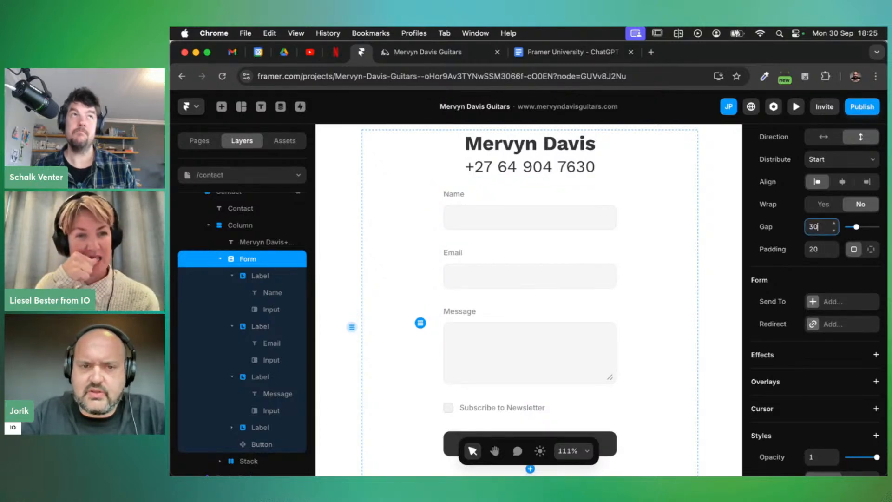
{"action": "key", "text": "shift+Down"}
{"action": "scroll", "coordinate": [811, 227], "scroll_direction": "down", "scroll_amount": 1}
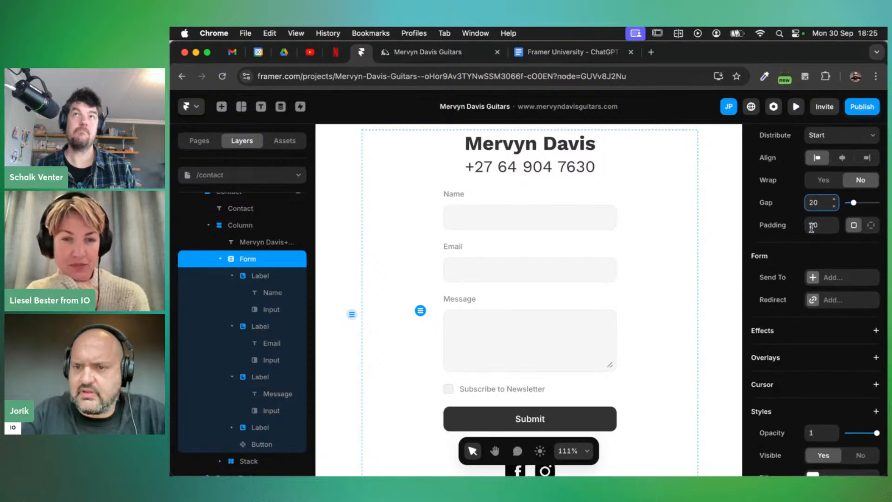
{"action": "scroll", "coordinate": [810, 227], "scroll_direction": "down", "scroll_amount": 1}
{"action": "scroll", "coordinate": [808, 294], "scroll_direction": "down", "scroll_amount": 2}
{"action": "scroll", "coordinate": [808, 295], "scroll_direction": "down", "scroll_amount": 5}
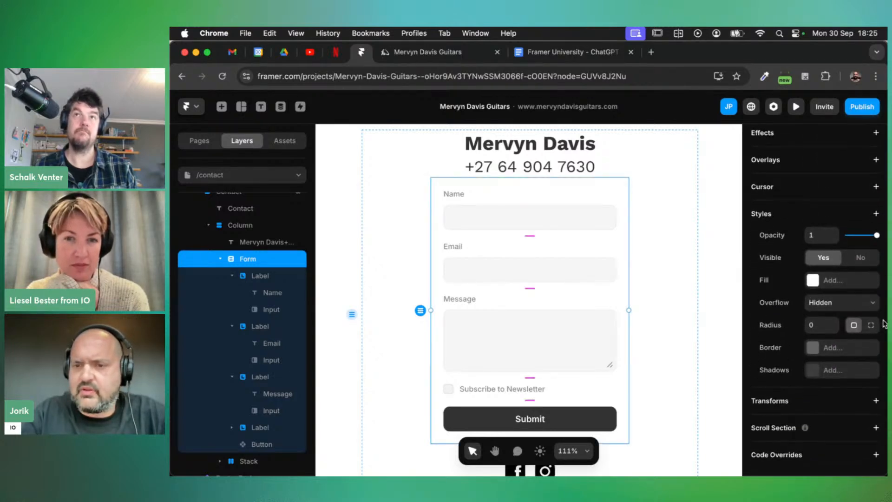
Add a solid #EEEEEE border to the form
{"action": "left_click", "coordinate": [834, 352]}
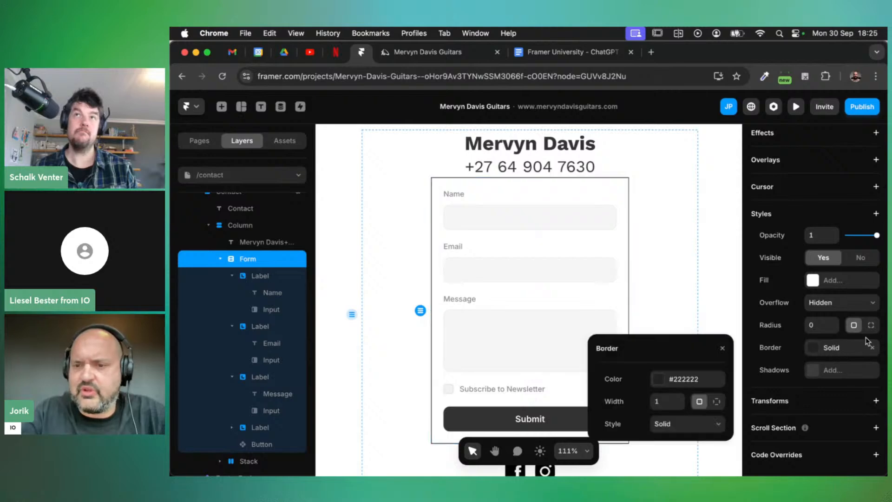
{"action": "left_click", "coordinate": [695, 380]}
{"action": "type", "text": "#eeeeee"}
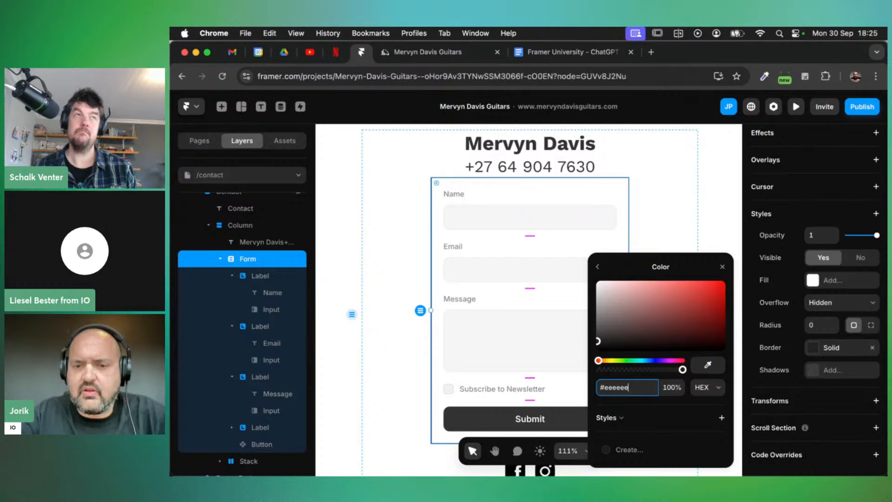
{"action": "key", "text": "Return"}
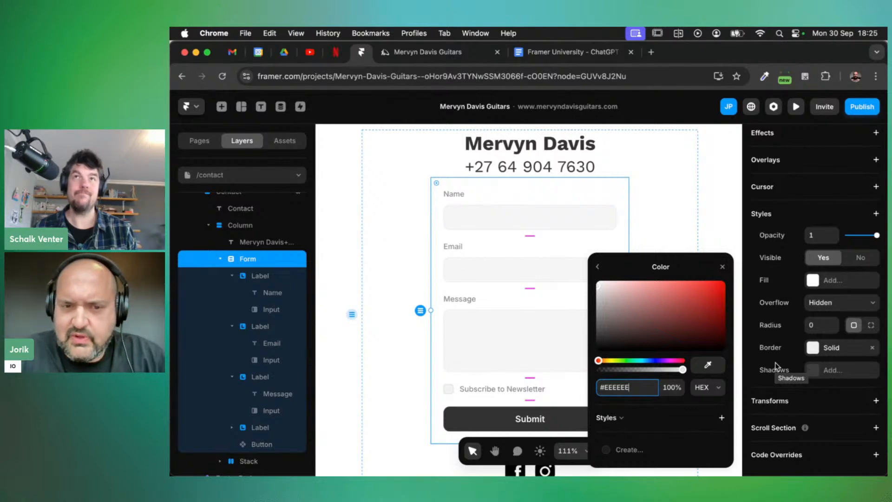
Set the form's corner radius to 10
{"action": "left_click", "coordinate": [809, 325]}
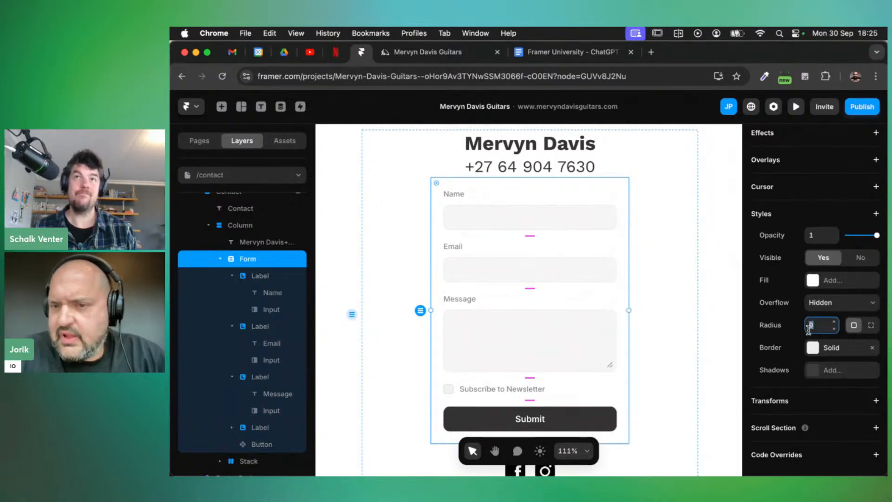
{"action": "type", "text": "10"}
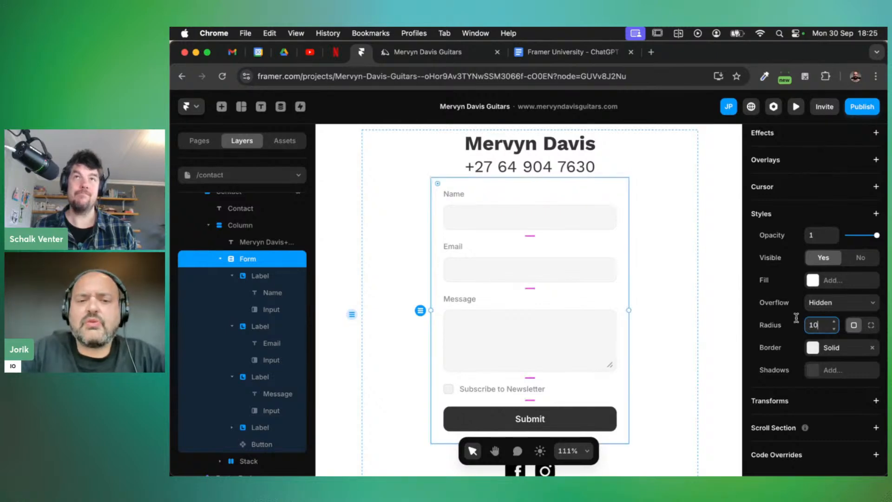
{"action": "scroll", "coordinate": [633, 295], "scroll_direction": "down", "scroll_amount": 2}
{"action": "scroll", "coordinate": [595, 302], "scroll_direction": "down", "scroll_amount": 2}
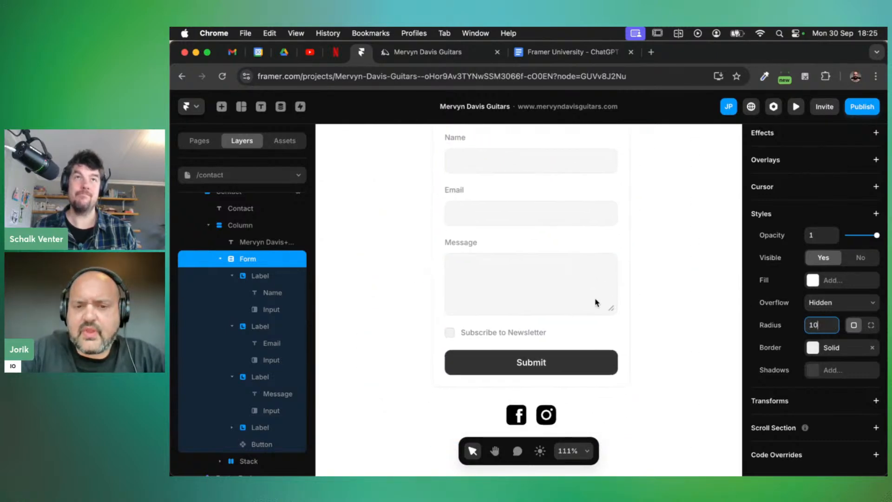
{"action": "left_click", "coordinate": [571, 369]}
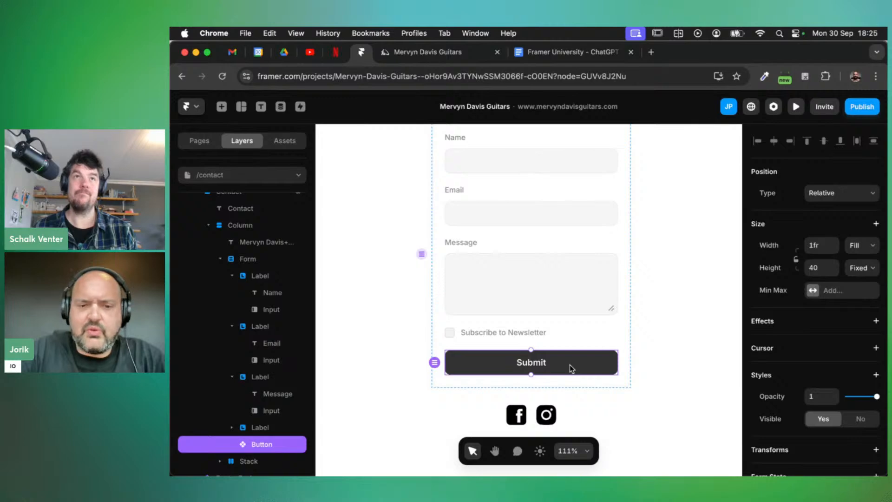
{"action": "double_click", "coordinate": [246, 443]}
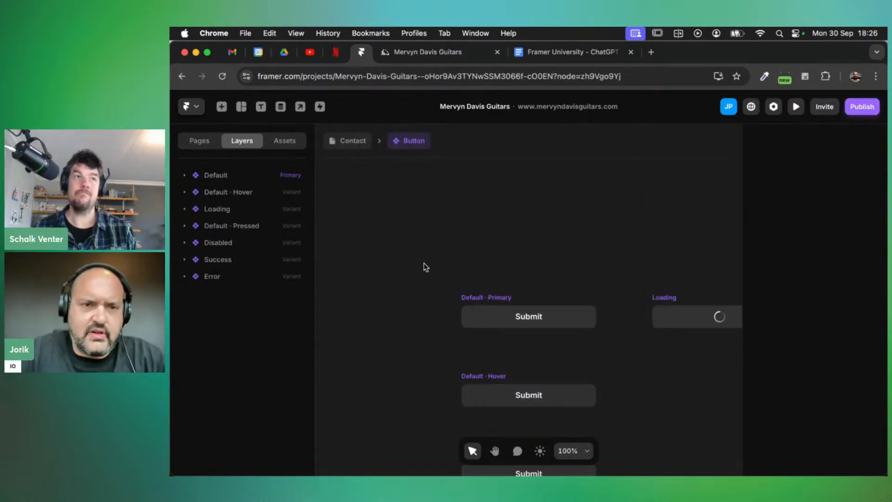
{"action": "scroll", "coordinate": [453, 252], "scroll_direction": "down", "scroll_amount": 3}
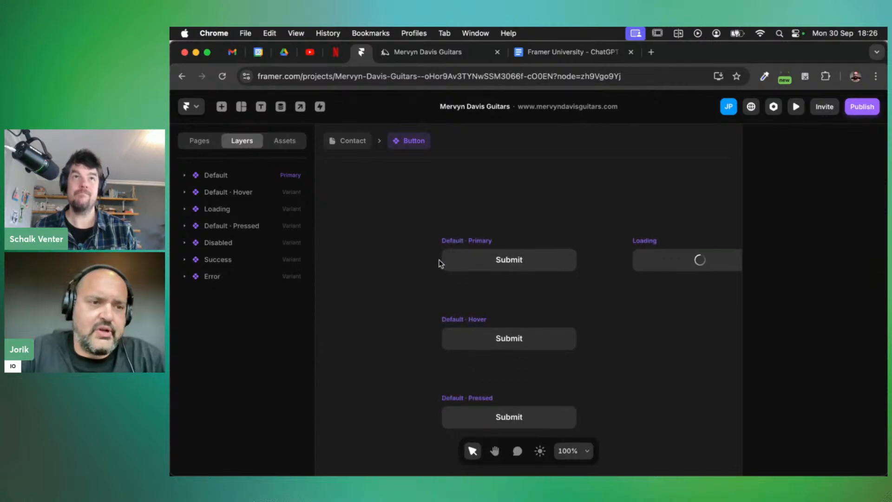
{"action": "scroll", "coordinate": [400, 288], "scroll_direction": "down", "scroll_amount": 2}
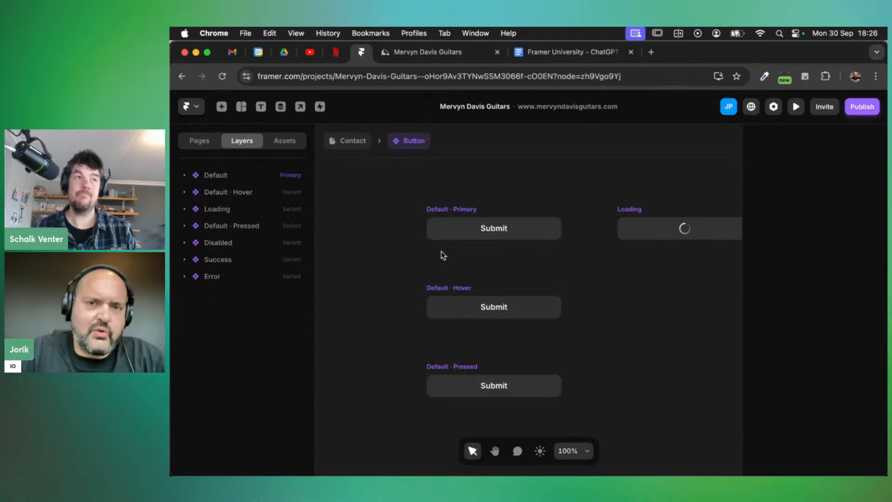
{"action": "scroll", "coordinate": [607, 266], "scroll_direction": "right", "scroll_amount": 5}
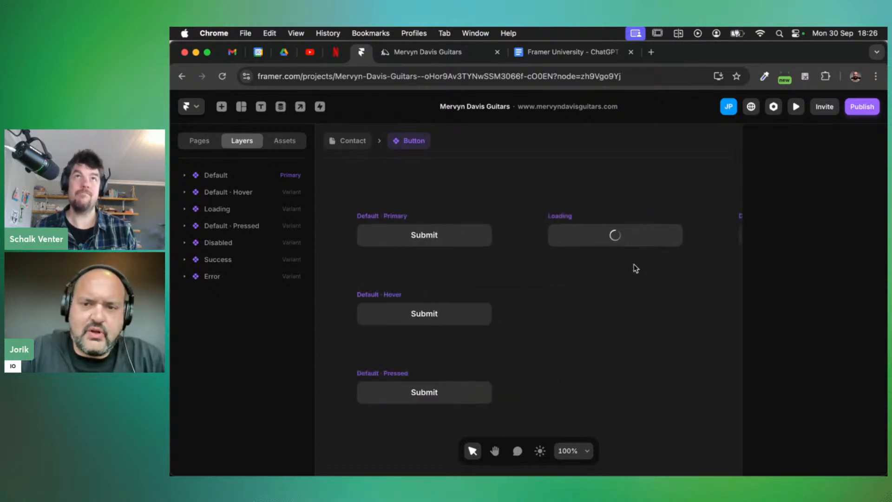
{"action": "scroll", "coordinate": [646, 240], "scroll_direction": "right", "scroll_amount": 5}
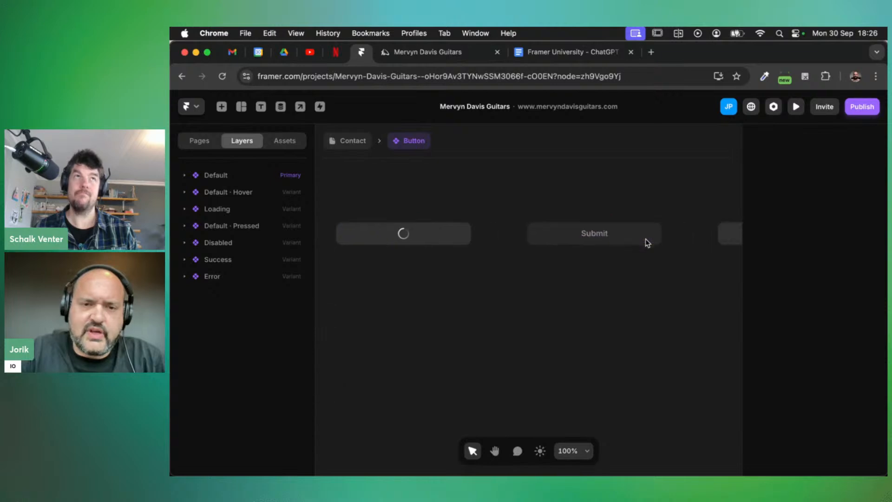
{"action": "scroll", "coordinate": [646, 237], "scroll_direction": "right", "scroll_amount": 5}
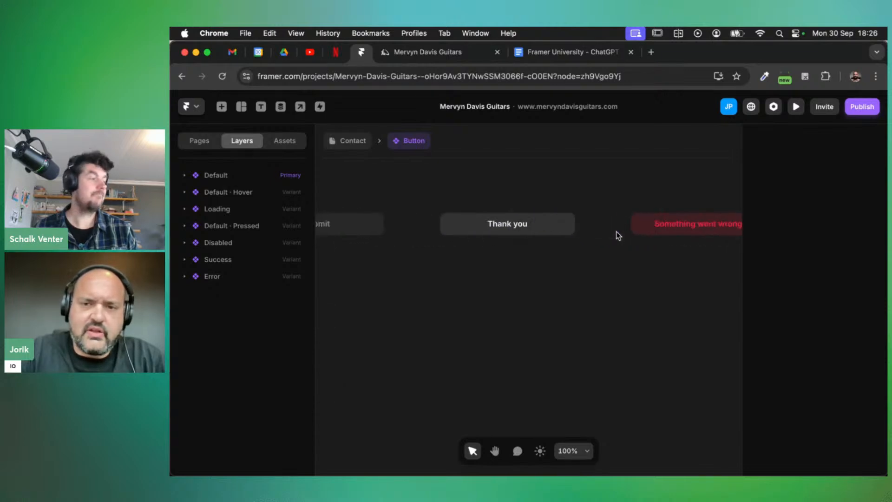
{"action": "scroll", "coordinate": [656, 224], "scroll_direction": "right", "scroll_amount": 1}
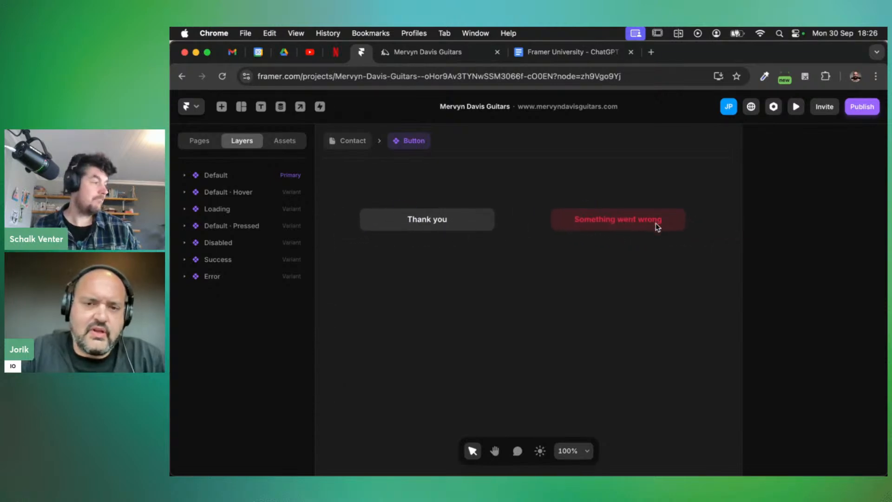
{"action": "scroll", "coordinate": [539, 273], "scroll_direction": "left", "scroll_amount": 5}
{"action": "scroll", "coordinate": [539, 274], "scroll_direction": "right", "scroll_amount": 4}
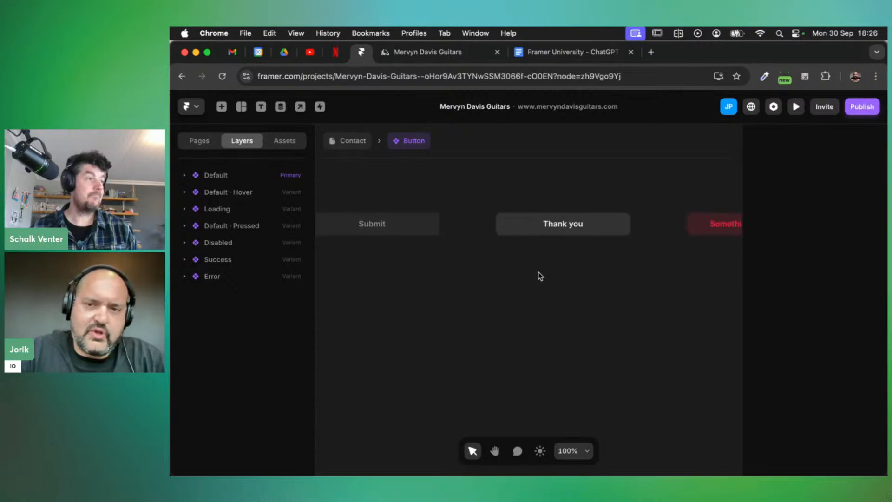
{"action": "scroll", "coordinate": [538, 275], "scroll_direction": "right", "scroll_amount": 3}
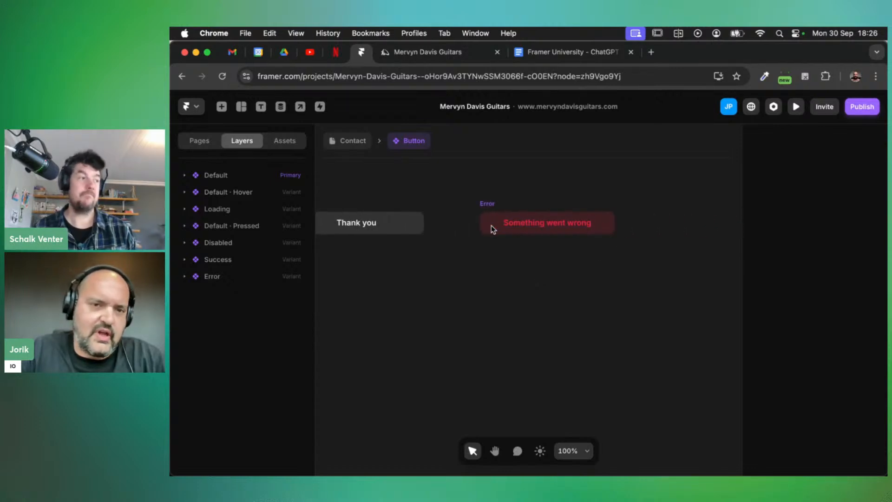
{"action": "key", "text": "Escape"}
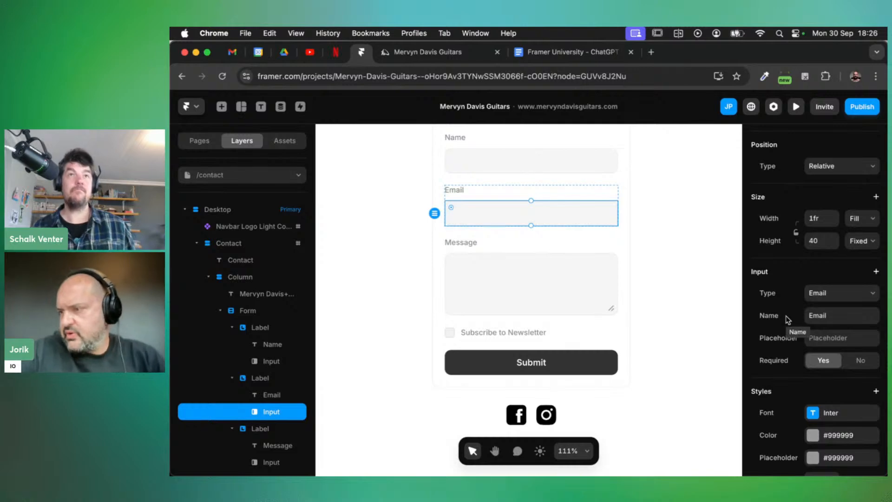
{"action": "scroll", "coordinate": [588, 318], "scroll_direction": "up", "scroll_amount": 3}
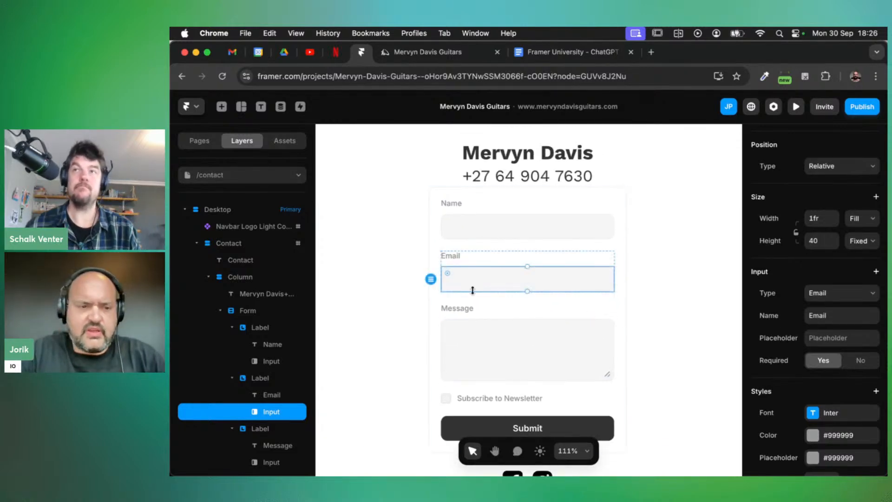
{"action": "left_click", "coordinate": [553, 180]}
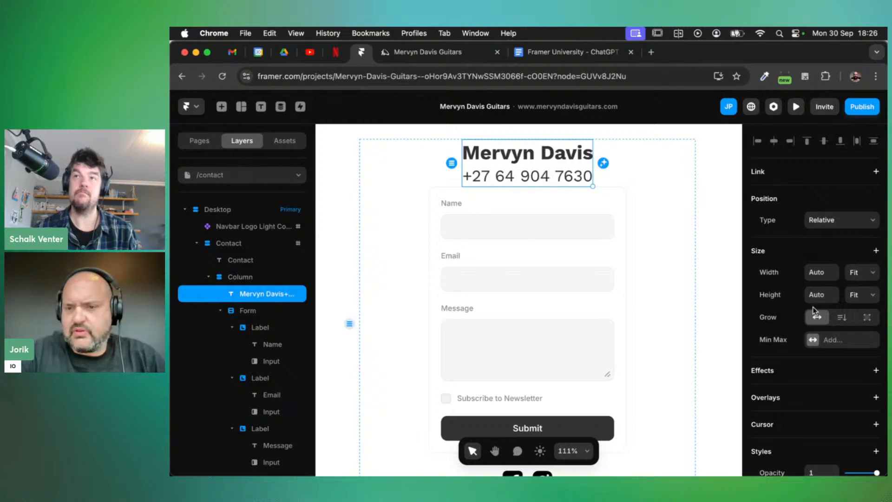
{"action": "scroll", "coordinate": [810, 314], "scroll_direction": "down", "scroll_amount": 2}
{"action": "scroll", "coordinate": [808, 319], "scroll_direction": "down", "scroll_amount": 8}
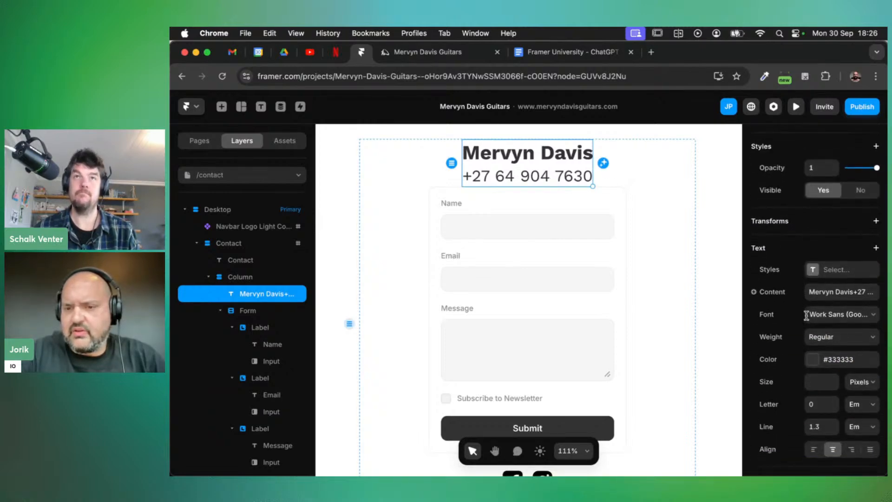
{"action": "scroll", "coordinate": [805, 316], "scroll_direction": "down", "scroll_amount": 2}
{"action": "scroll", "coordinate": [808, 319], "scroll_direction": "up", "scroll_amount": 5}
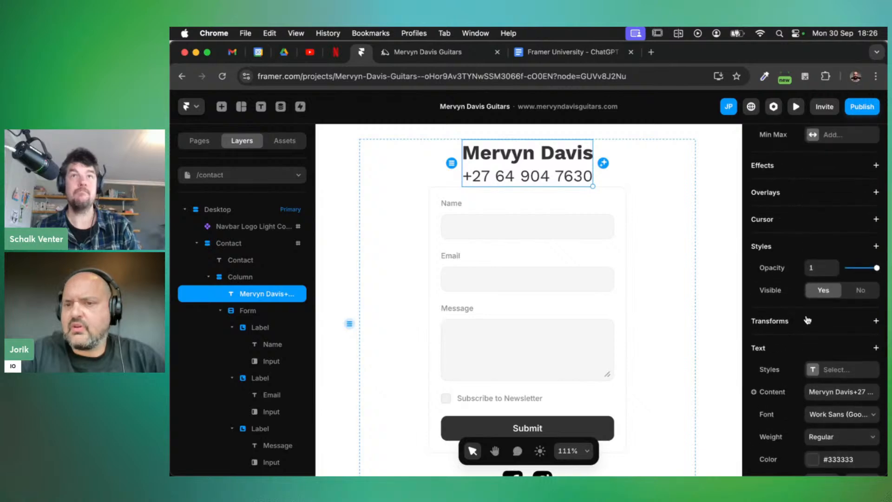
{"action": "scroll", "coordinate": [807, 320], "scroll_direction": "up", "scroll_amount": 3}
{"action": "scroll", "coordinate": [821, 263], "scroll_direction": "up", "scroll_amount": 3}
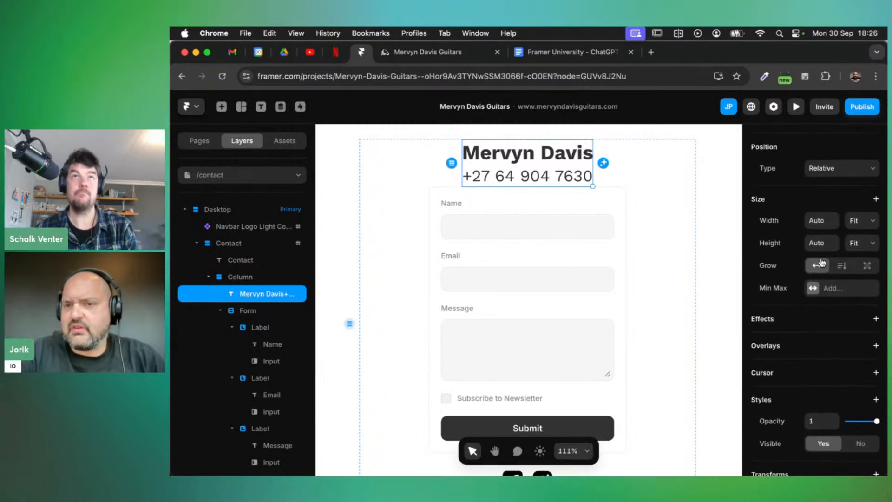
{"action": "scroll", "coordinate": [821, 263], "scroll_direction": "down", "scroll_amount": 1}
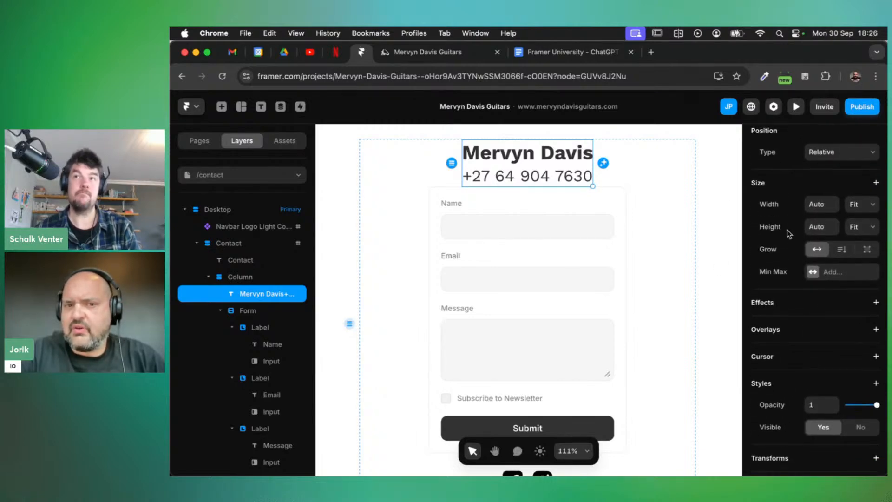
{"action": "scroll", "coordinate": [820, 300], "scroll_direction": "up", "scroll_amount": 1}
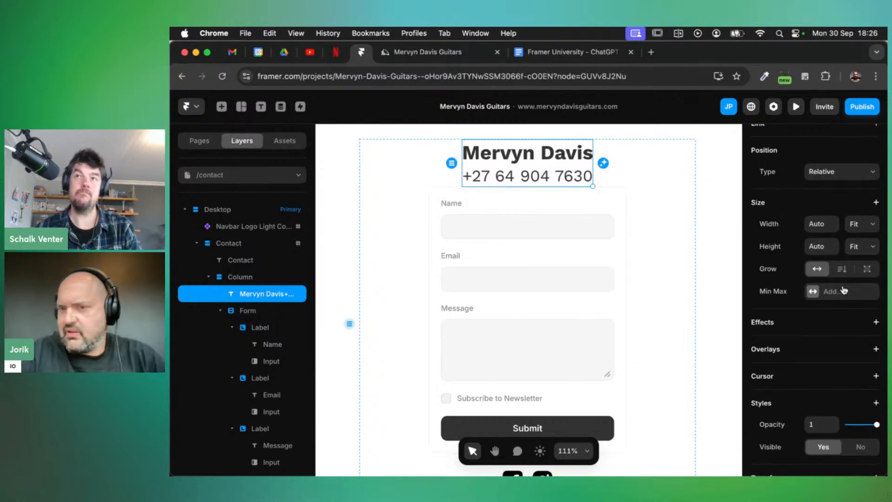
{"action": "scroll", "coordinate": [816, 310], "scroll_direction": "up", "scroll_amount": 3}
{"action": "scroll", "coordinate": [814, 310], "scroll_direction": "down", "scroll_amount": 3}
{"action": "scroll", "coordinate": [815, 311], "scroll_direction": "down", "scroll_amount": 10}
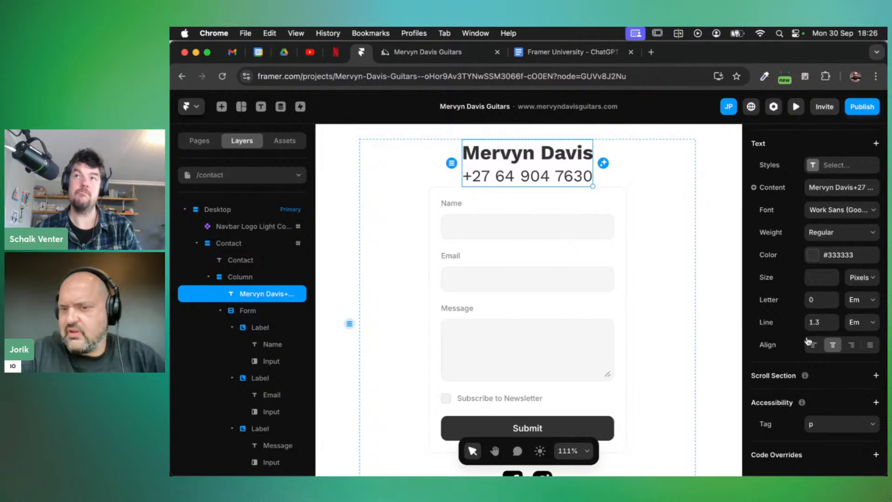
{"action": "scroll", "coordinate": [813, 306], "scroll_direction": "up", "scroll_amount": 10}
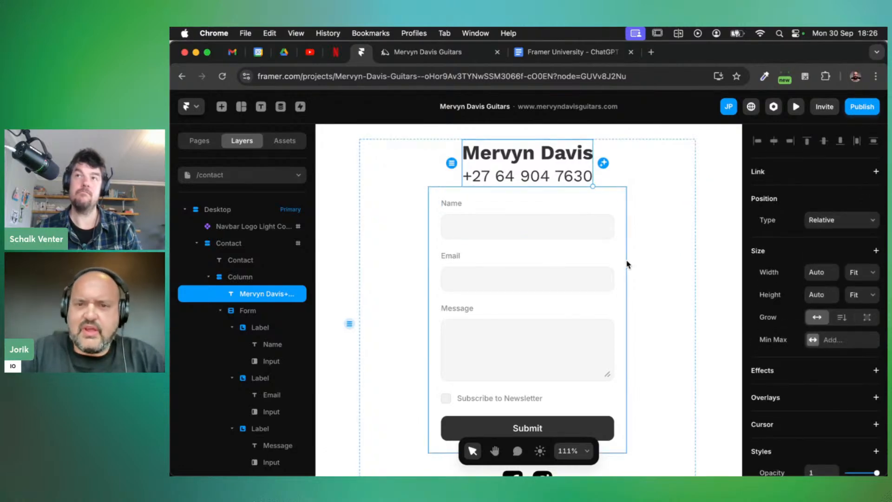
{"action": "scroll", "coordinate": [615, 268], "scroll_direction": "down", "scroll_amount": 3}
{"action": "scroll", "coordinate": [614, 267], "scroll_direction": "down", "scroll_amount": 2}
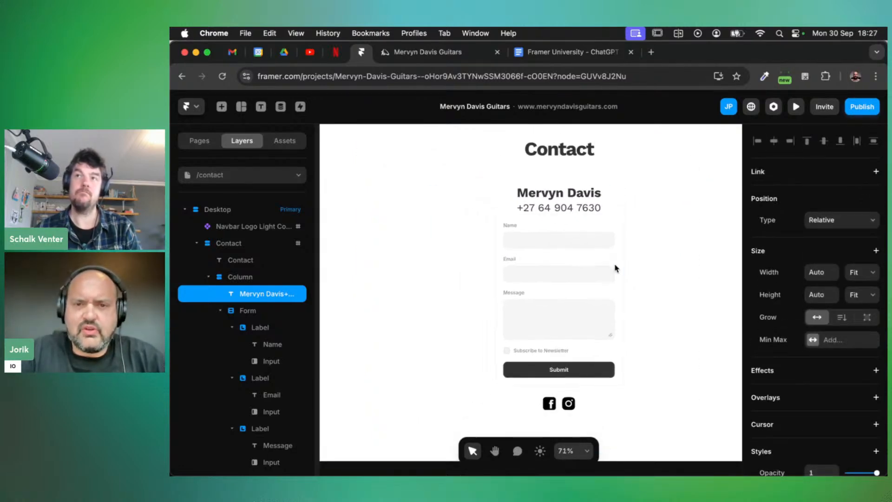
{"action": "scroll", "coordinate": [622, 266], "scroll_direction": "down", "scroll_amount": 4}
{"action": "scroll", "coordinate": [644, 270], "scroll_direction": "right", "scroll_amount": 5}
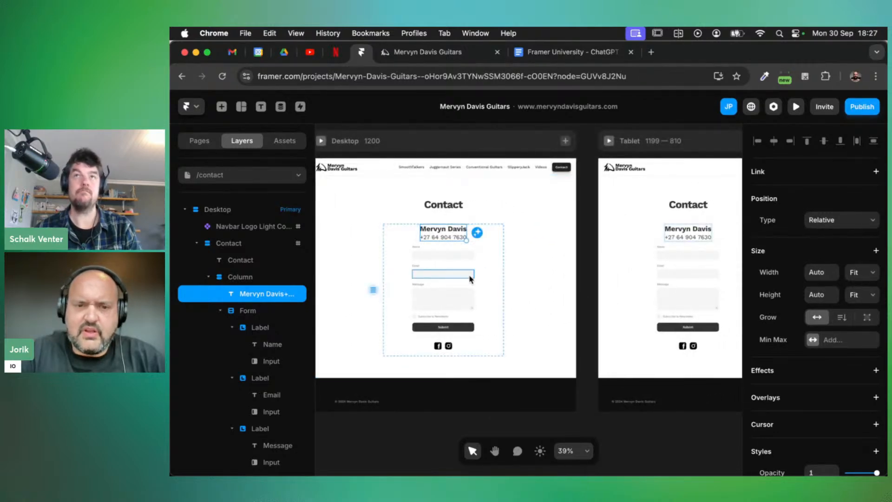
{"action": "left_click", "coordinate": [478, 278]}
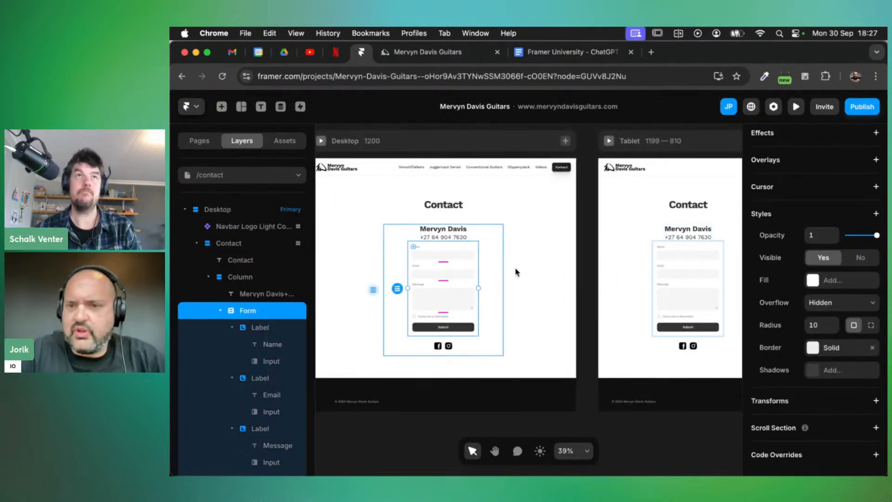
{"action": "scroll", "coordinate": [795, 283], "scroll_direction": "up", "scroll_amount": 10}
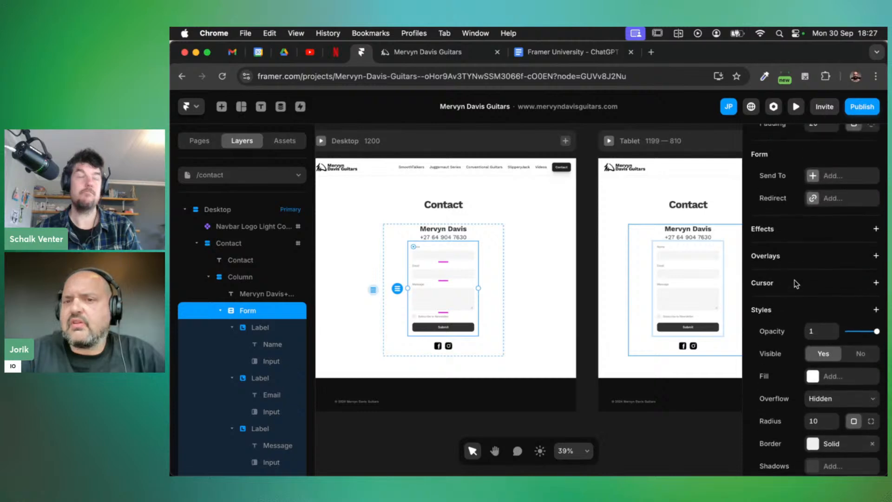
Set the desktop form's width to 75%
{"action": "scroll", "coordinate": [795, 283], "scroll_direction": "up", "scroll_amount": 3}
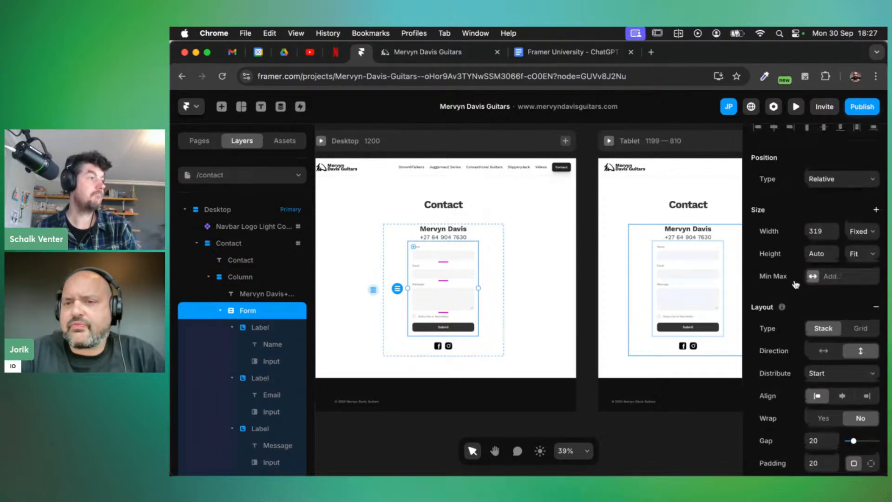
{"action": "left_click", "coordinate": [818, 233]}
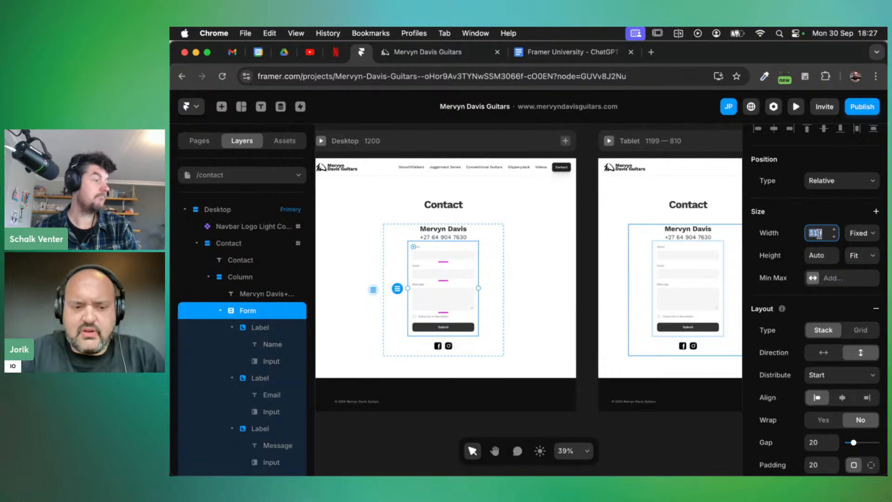
{"action": "type", "text": "75"}
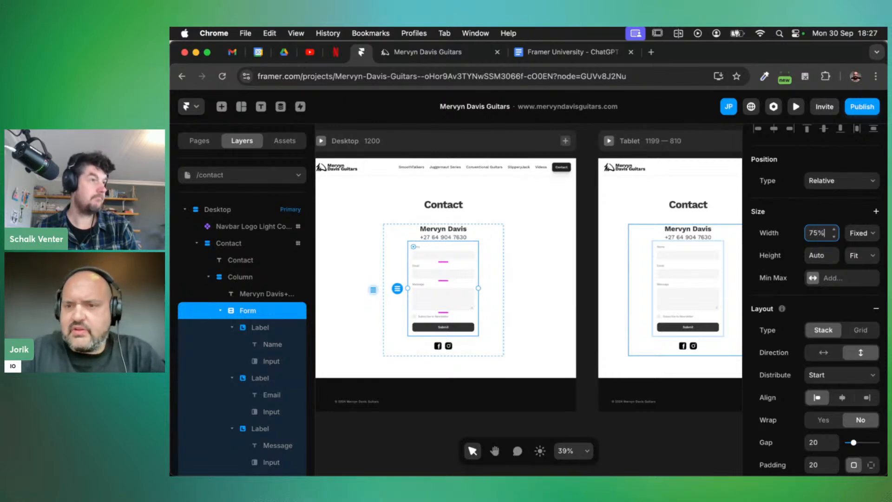
{"action": "type", "text": "%"}
{"action": "key", "text": "Tab"}
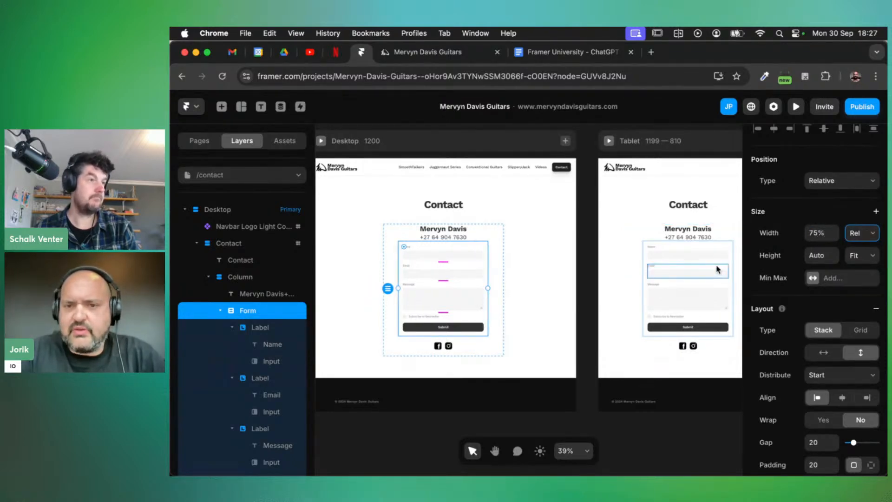
{"action": "scroll", "coordinate": [674, 270], "scroll_direction": "right", "scroll_amount": 5}
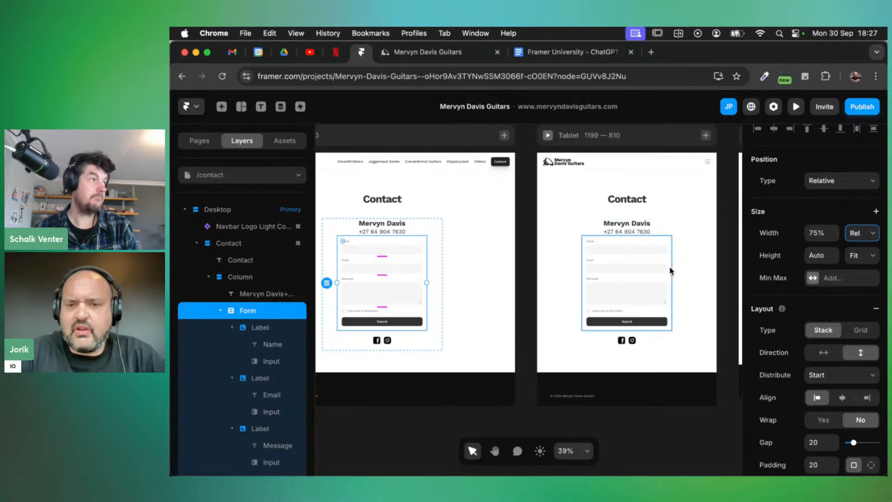
{"action": "scroll", "coordinate": [671, 271], "scroll_direction": "right", "scroll_amount": 12}
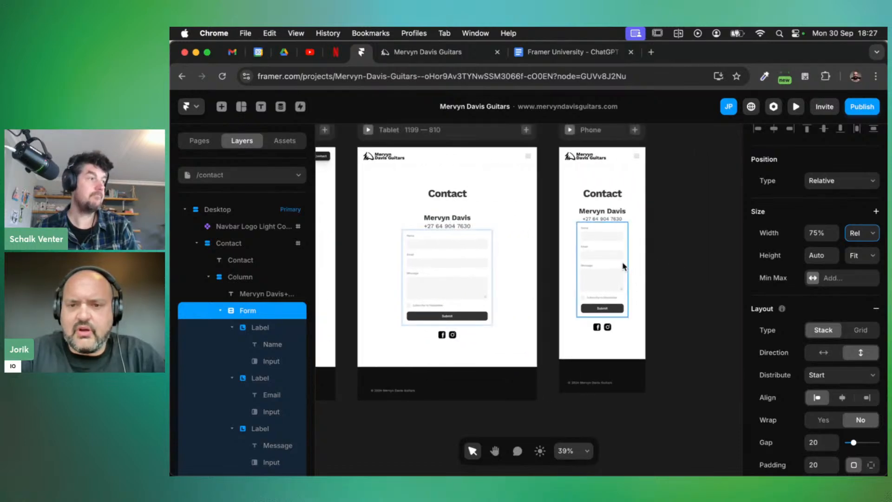
Set the phone layout form's width to 100%
{"action": "left_click", "coordinate": [626, 266]}
{"action": "left_click", "coordinate": [808, 246]}
{"action": "type", "text": "10"}
{"action": "key", "text": "Return"}
{"action": "scroll", "coordinate": [460, 289], "scroll_direction": "left", "scroll_amount": 6}
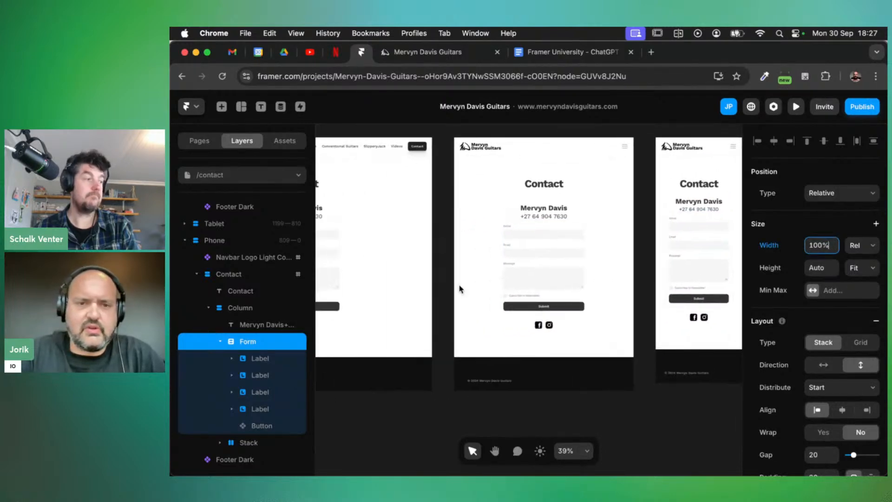
{"action": "scroll", "coordinate": [460, 289], "scroll_direction": "left", "scroll_amount": 2}
{"action": "scroll", "coordinate": [459, 288], "scroll_direction": "left", "scroll_amount": 10}
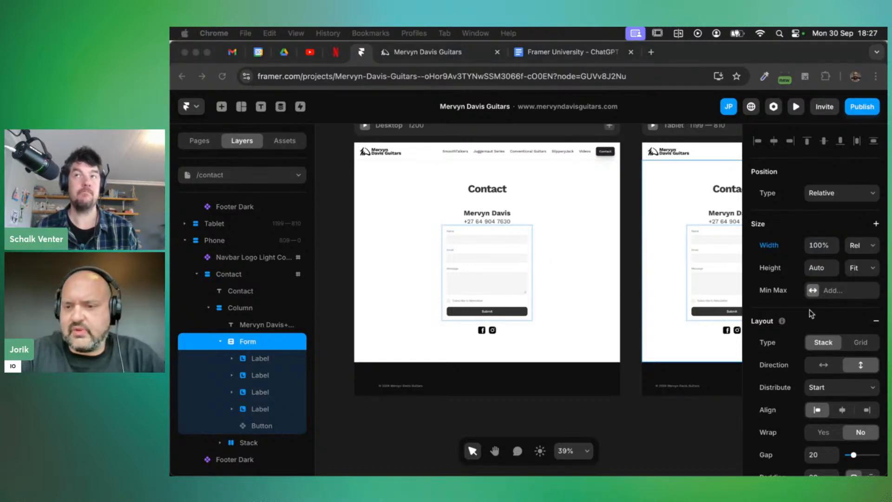
{"action": "scroll", "coordinate": [828, 320], "scroll_direction": "down", "scroll_amount": 10}
{"action": "scroll", "coordinate": [827, 319], "scroll_direction": "up", "scroll_amount": 2}
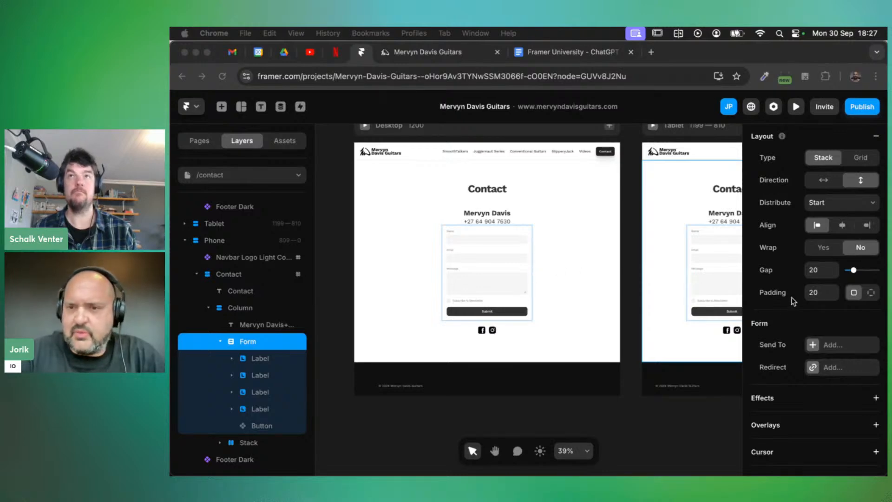
{"action": "scroll", "coordinate": [791, 298], "scroll_direction": "up", "scroll_amount": 5}
{"action": "scroll", "coordinate": [791, 297], "scroll_direction": "down", "scroll_amount": 10}
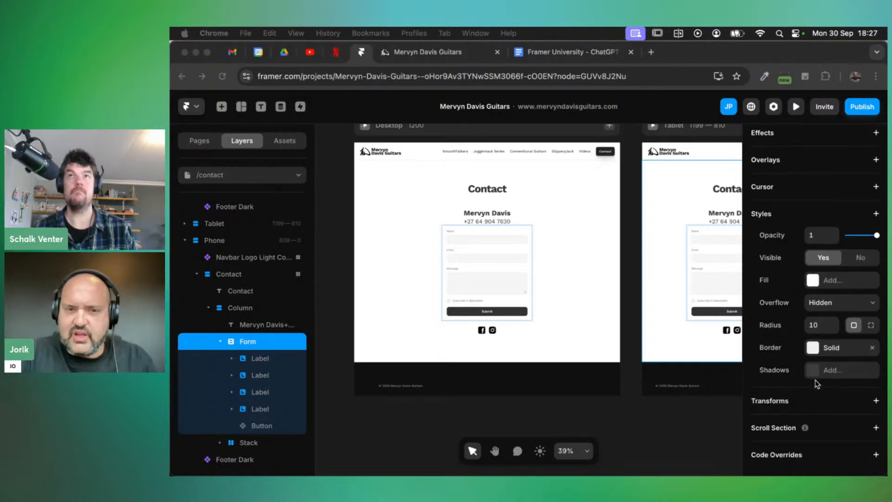
{"action": "left_click", "coordinate": [831, 372]}
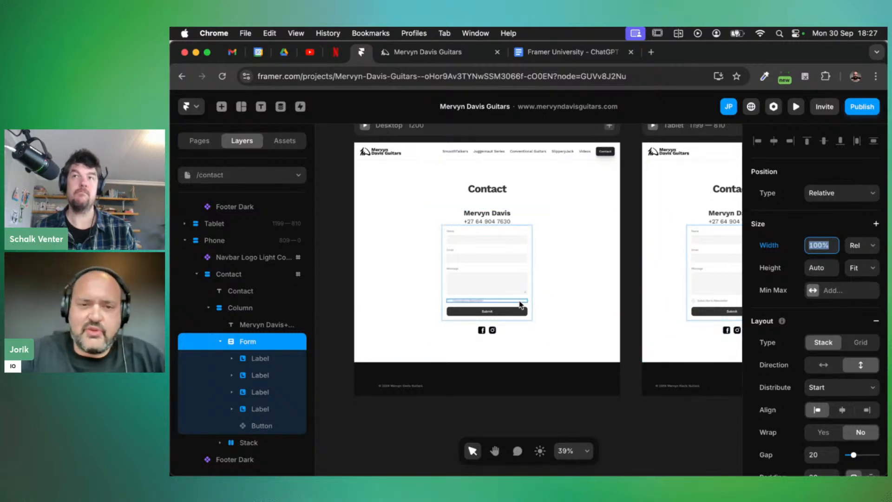
{"action": "scroll", "coordinate": [496, 312], "scroll_direction": "up", "scroll_amount": 5}
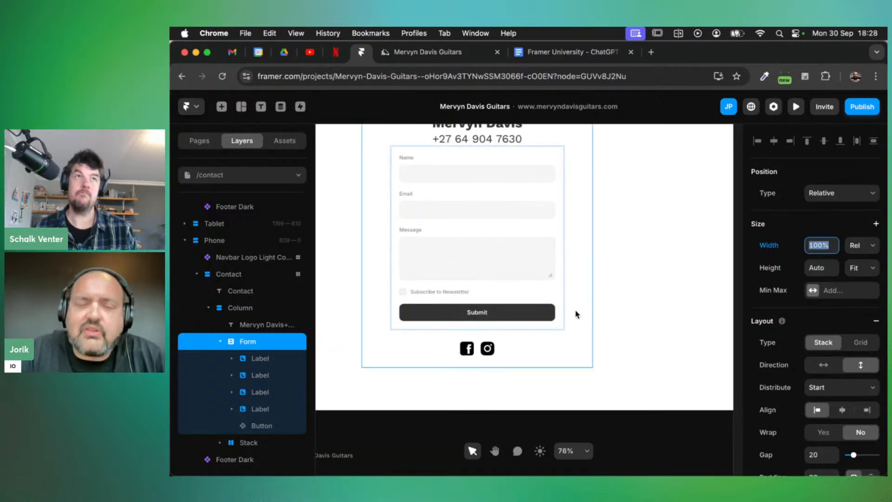
{"action": "scroll", "coordinate": [544, 305], "scroll_direction": "down", "scroll_amount": 3}
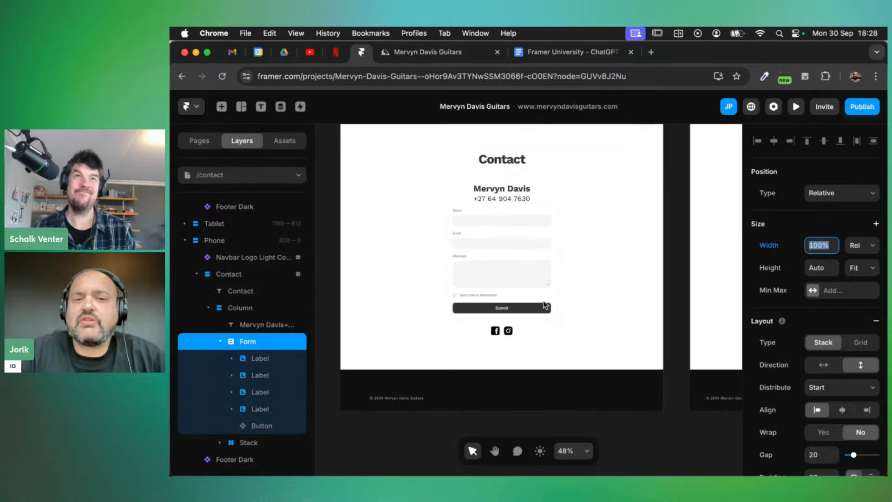
{"action": "scroll", "coordinate": [806, 334], "scroll_direction": "down", "scroll_amount": 5}
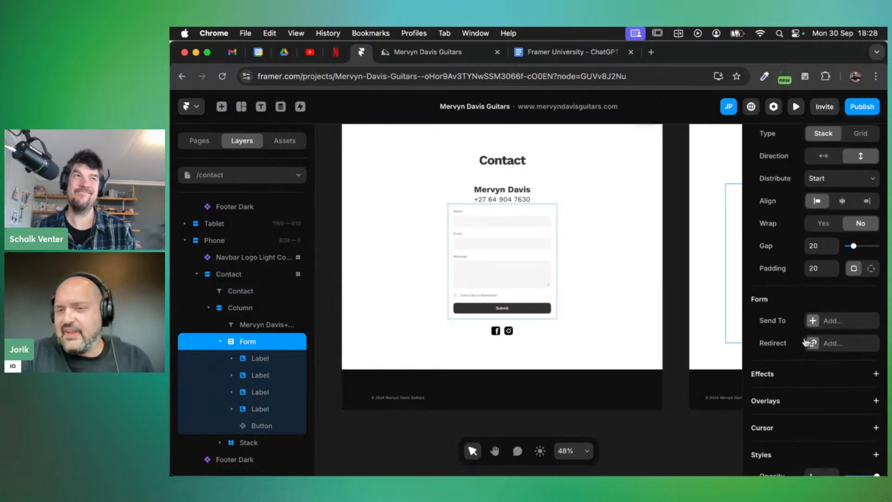
{"action": "scroll", "coordinate": [805, 343], "scroll_direction": "down", "scroll_amount": 2}
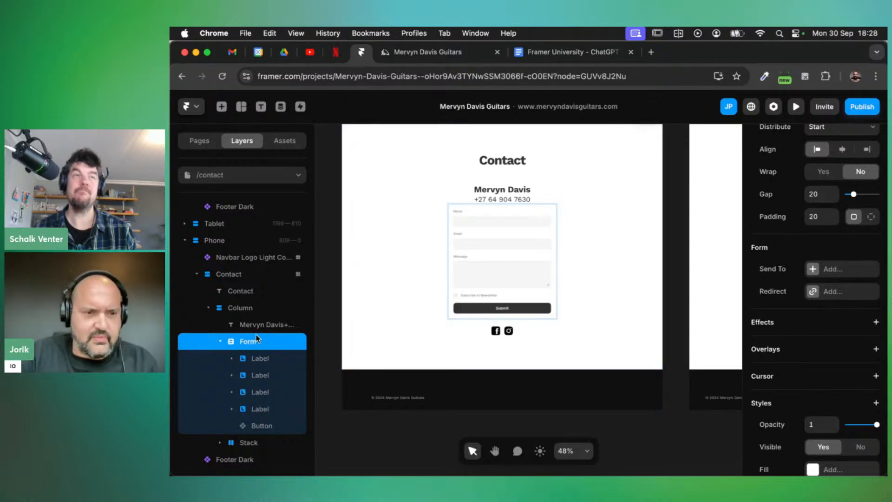
Try a gap of 10 on the phone layout's contact Column
{"action": "left_click", "coordinate": [240, 308]}
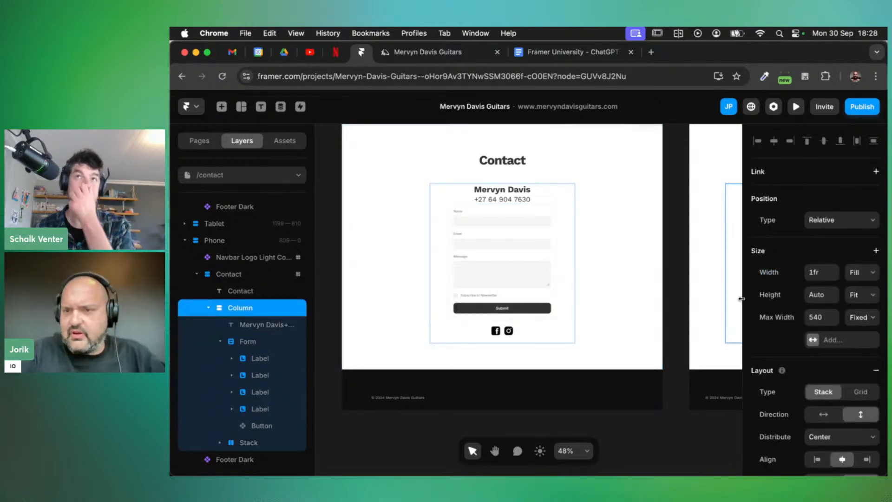
{"action": "scroll", "coordinate": [790, 273], "scroll_direction": "down", "scroll_amount": 3}
{"action": "scroll", "coordinate": [790, 272], "scroll_direction": "down", "scroll_amount": 2}
{"action": "left_click", "coordinate": [823, 363]}
{"action": "type", "text": "10"}
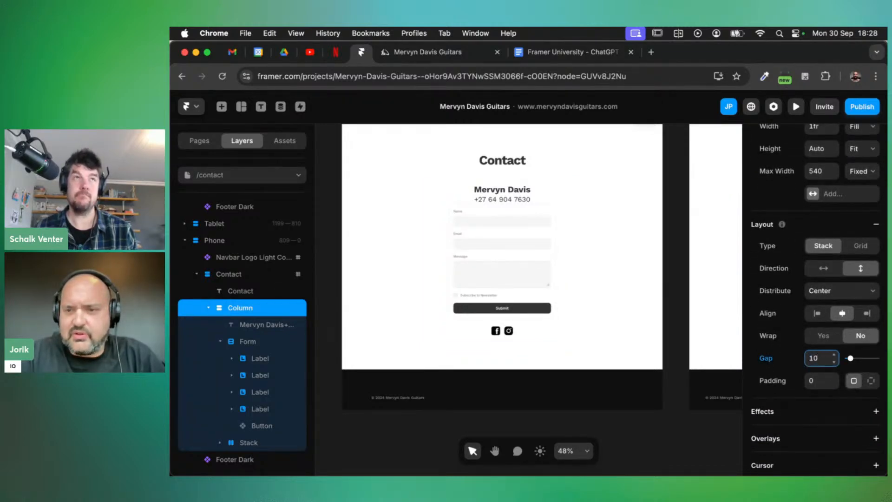
{"action": "left_click", "coordinate": [245, 308]}
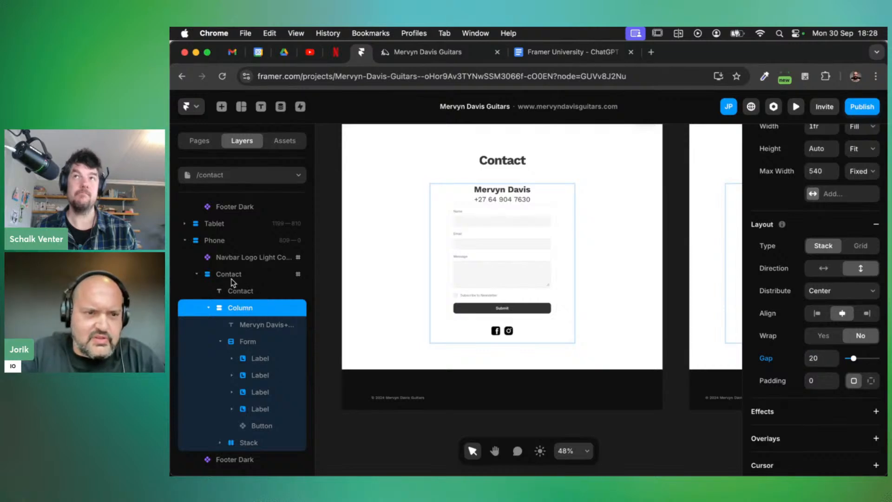
Try a Column padding of 10, then clear the gap value and select the Contact section
{"action": "left_click", "coordinate": [241, 325]}
{"action": "left_click", "coordinate": [239, 309]}
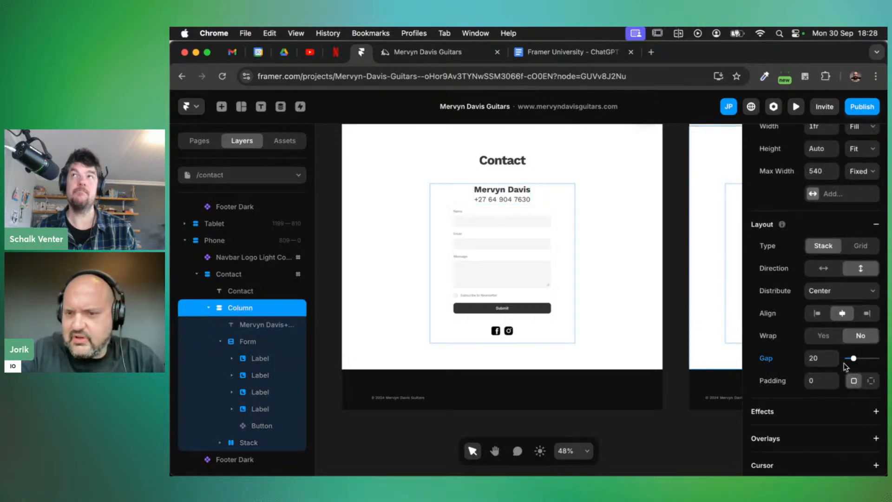
{"action": "left_click", "coordinate": [821, 380]}
{"action": "type", "text": "10"}
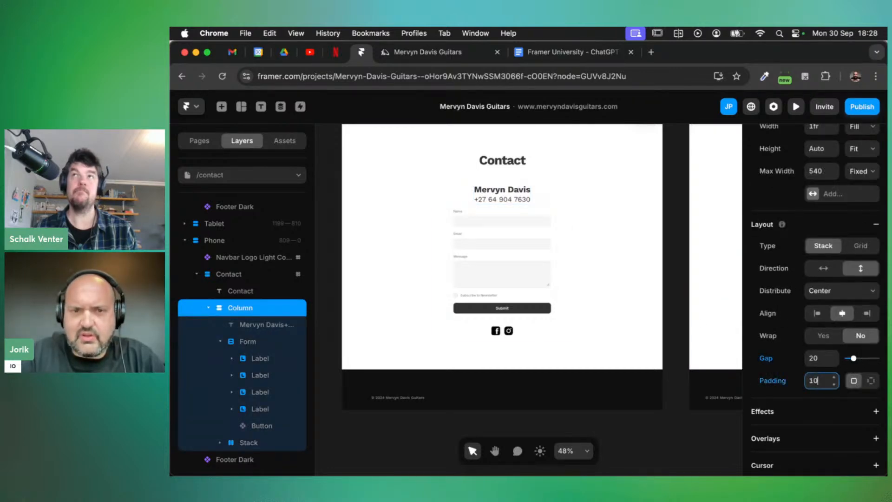
{"action": "left_click", "coordinate": [821, 357]}
{"action": "key", "text": "BackSpace"}
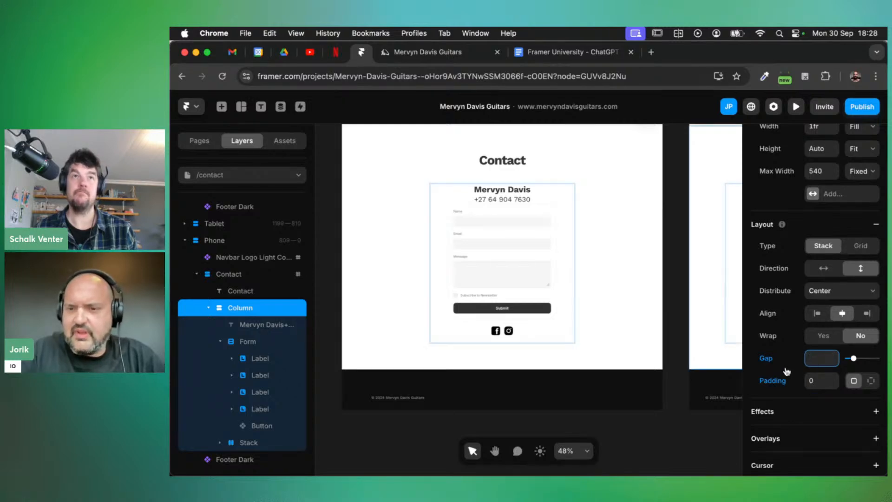
{"action": "left_click", "coordinate": [781, 362]}
{"action": "left_click", "coordinate": [817, 360]}
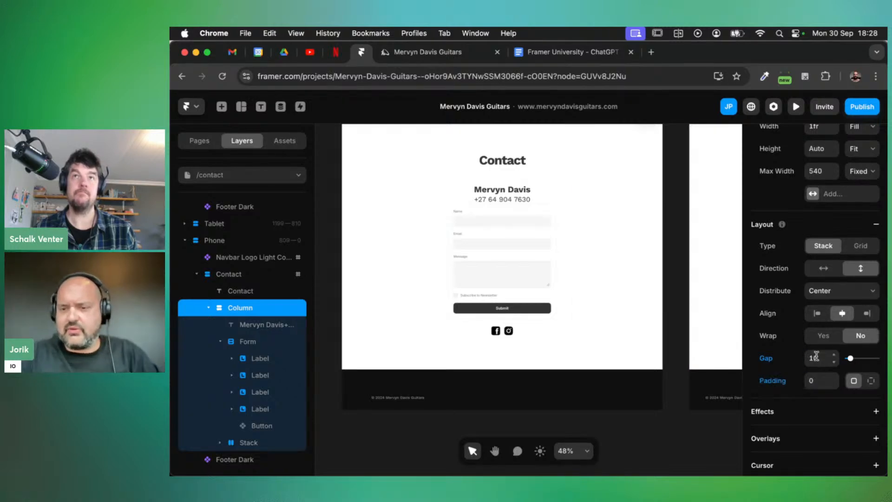
{"action": "left_click", "coordinate": [816, 358]}
{"action": "key", "text": "BackSpace"}
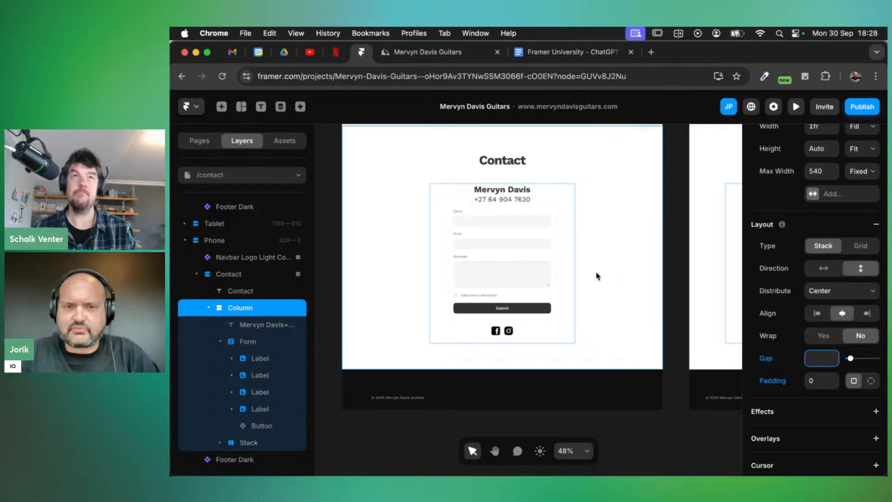
{"action": "left_click", "coordinate": [595, 277]}
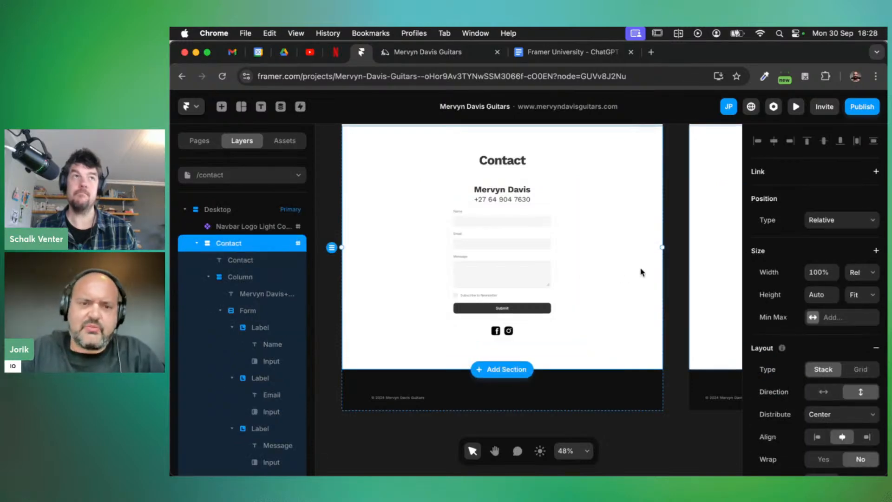
Add Email as the form's Send To destination for submissions
{"action": "scroll", "coordinate": [513, 288], "scroll_direction": "up", "scroll_amount": 5}
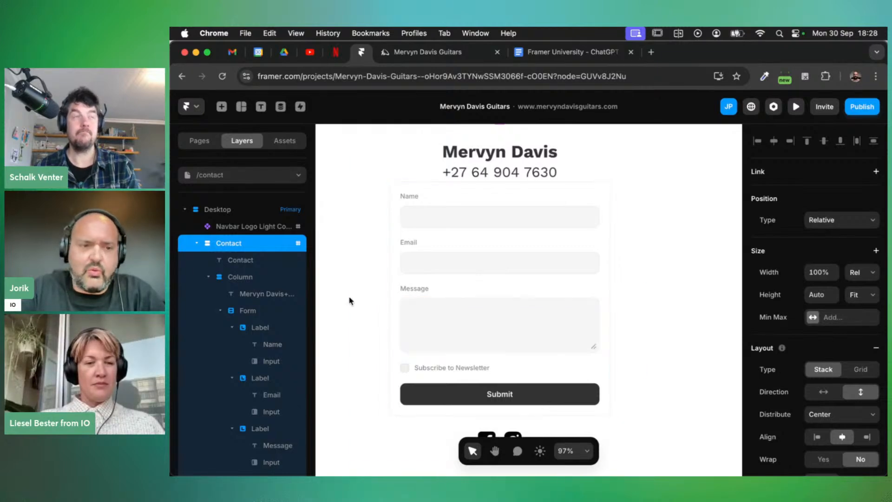
{"action": "left_click", "coordinate": [248, 311]}
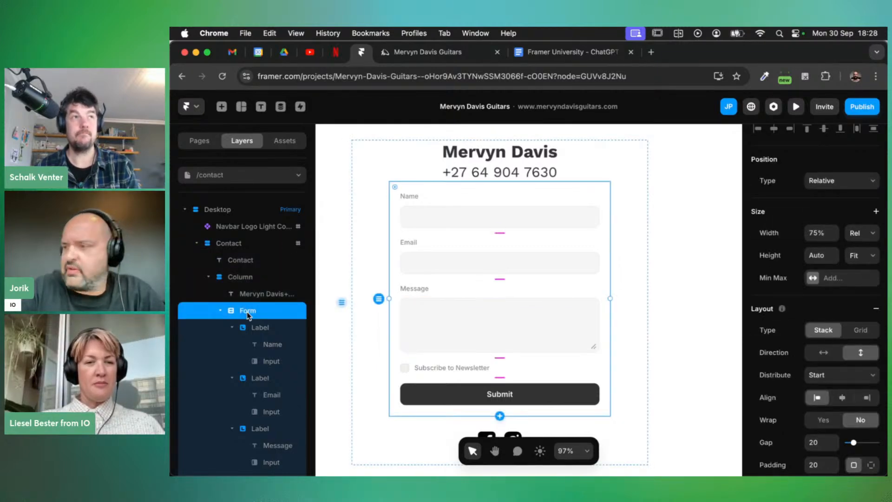
{"action": "scroll", "coordinate": [790, 321], "scroll_direction": "down", "scroll_amount": 1}
{"action": "scroll", "coordinate": [790, 320], "scroll_direction": "down", "scroll_amount": 10}
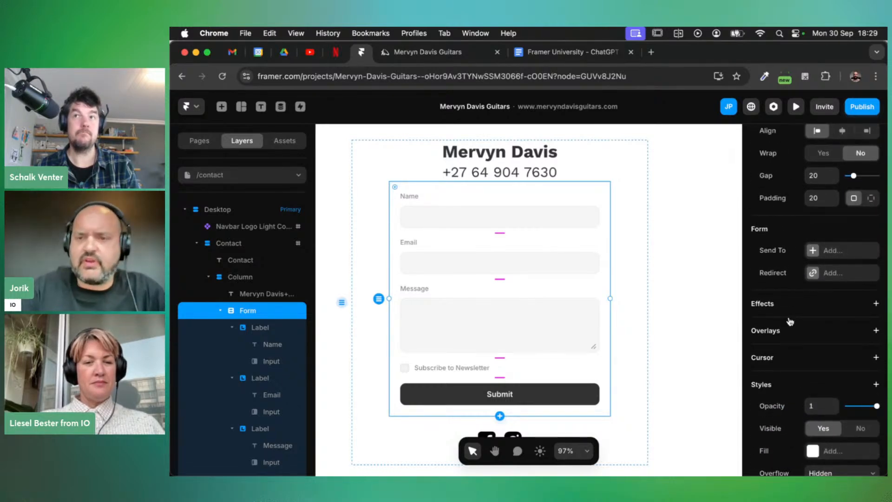
{"action": "left_click", "coordinate": [835, 250]}
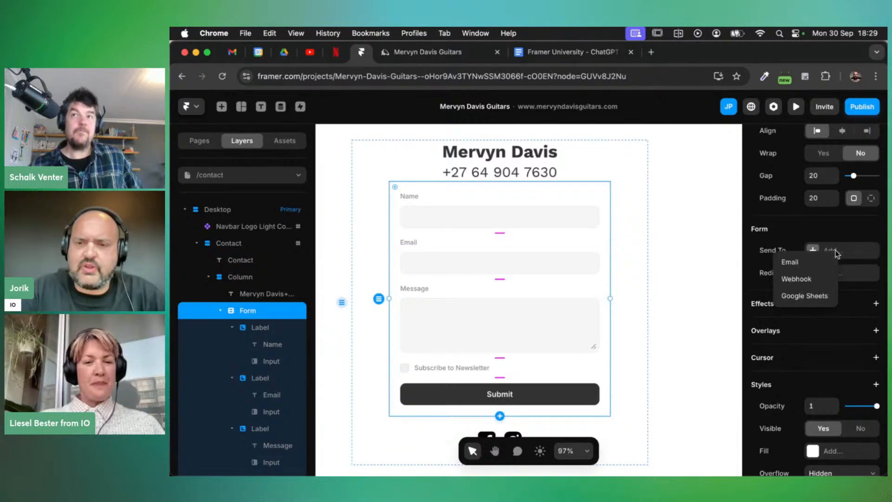
{"action": "left_click", "coordinate": [805, 265]}
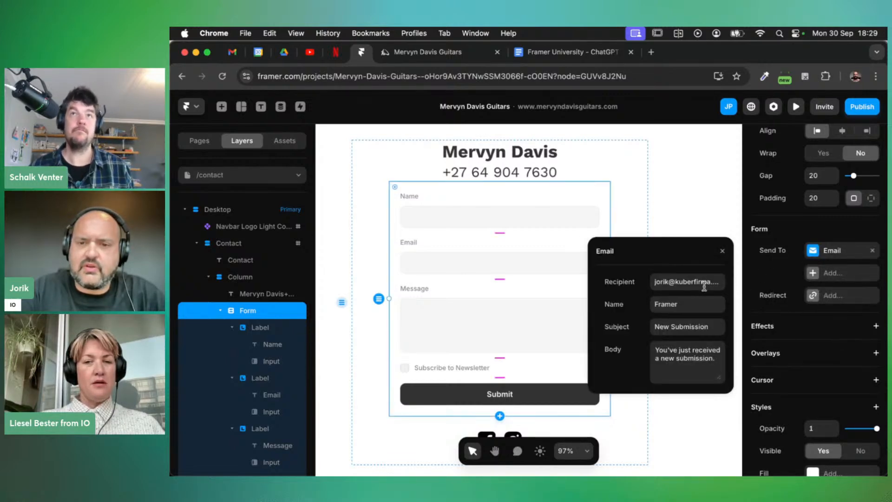
Replace the sender name 'Framer' with the site owner's name and review the email settings
{"action": "left_click", "coordinate": [673, 306]}
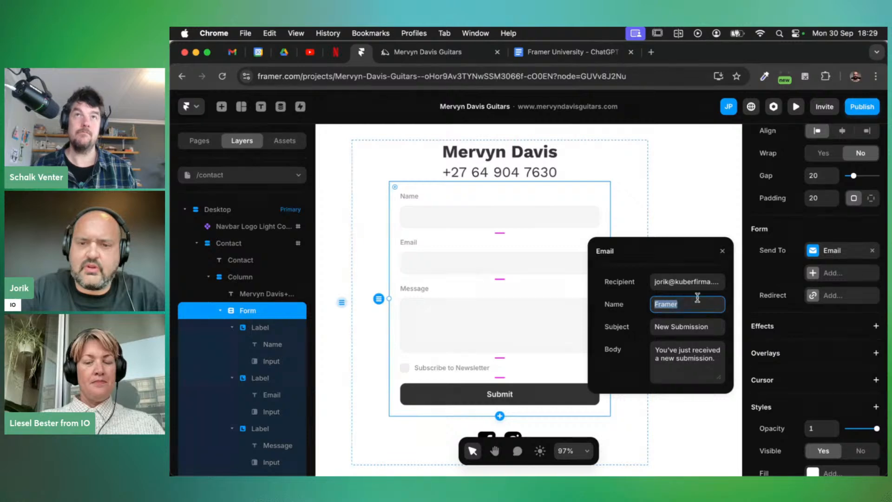
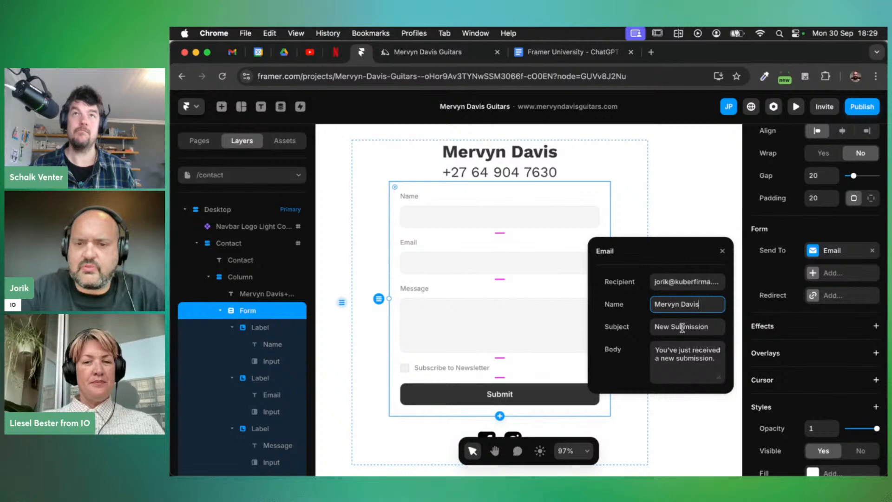
{"action": "left_click", "coordinate": [709, 357]}
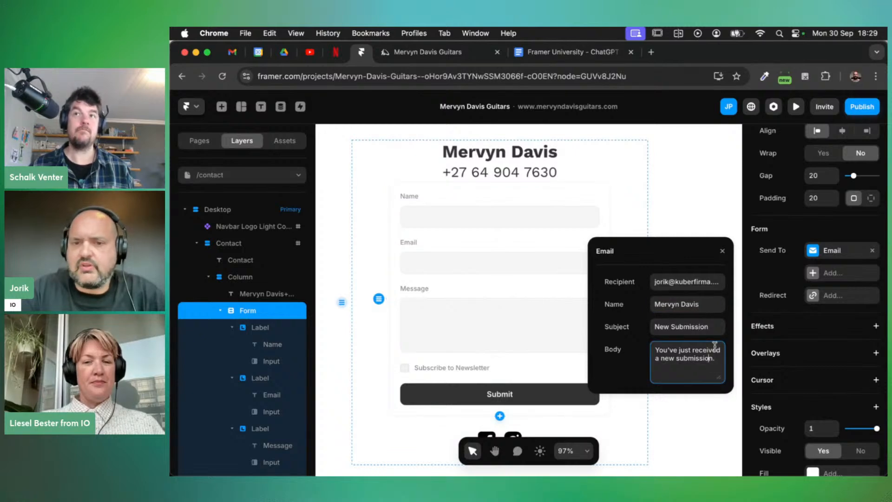
{"action": "left_click", "coordinate": [686, 282]}
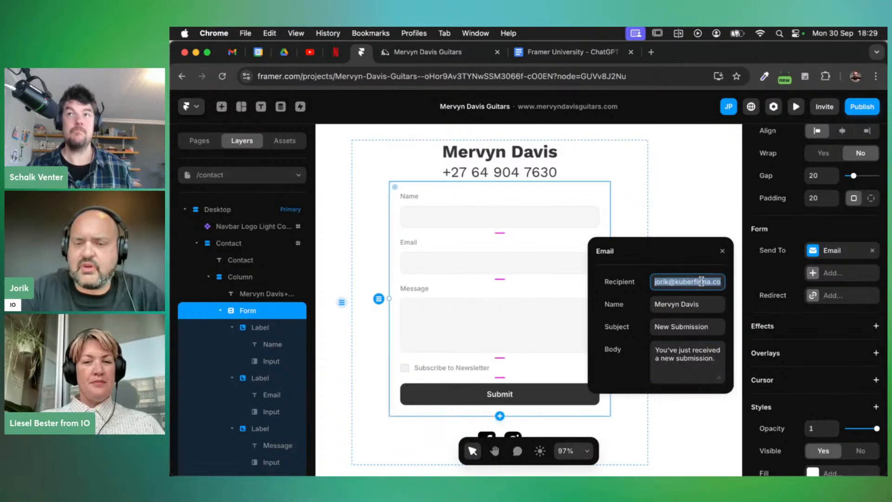
{"action": "left_click", "coordinate": [796, 231]}
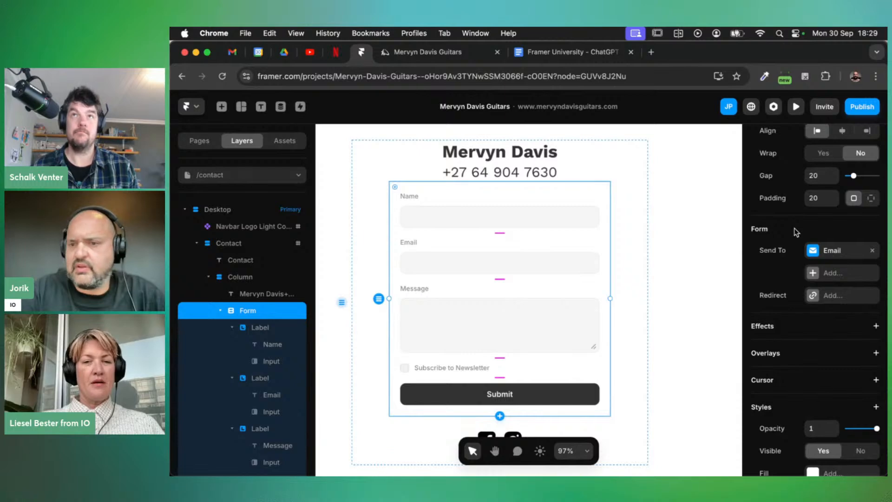
Publish the form changes to the live site with Update
{"action": "left_click", "coordinate": [862, 111]}
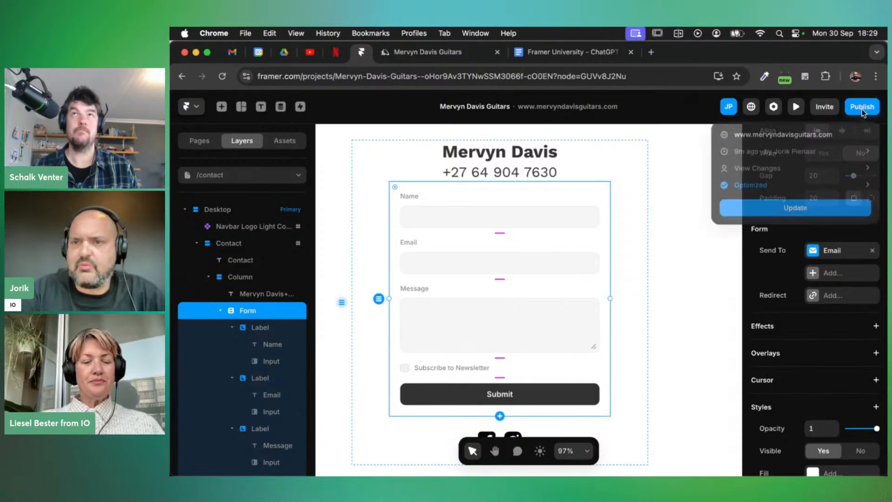
{"action": "left_click", "coordinate": [789, 208]}
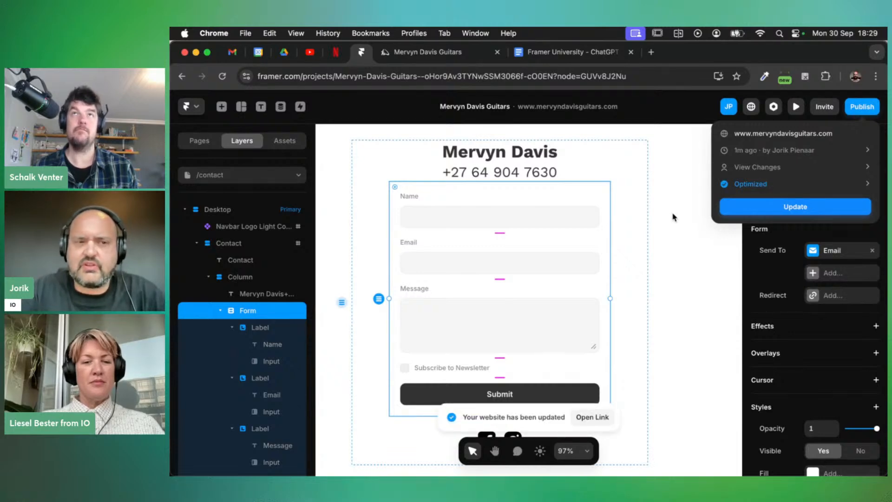
{"action": "left_click", "coordinate": [194, 112]}
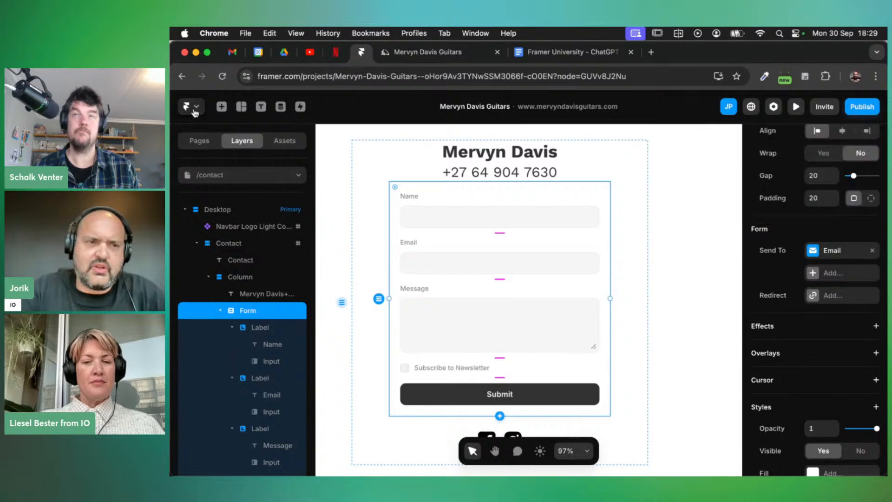
Open Site Settings at the Versions page
{"action": "left_click", "coordinate": [194, 112]}
{"action": "mouse_move", "coordinate": [230, 203]}
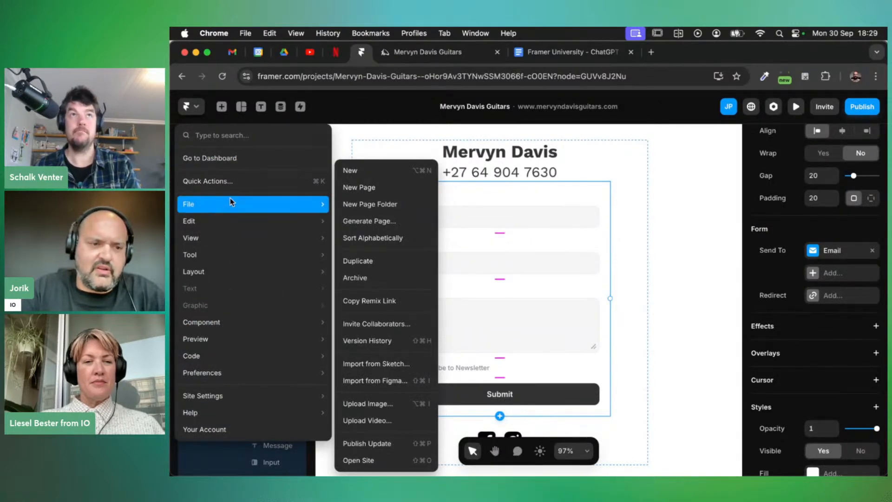
{"action": "mouse_move", "coordinate": [236, 402]}
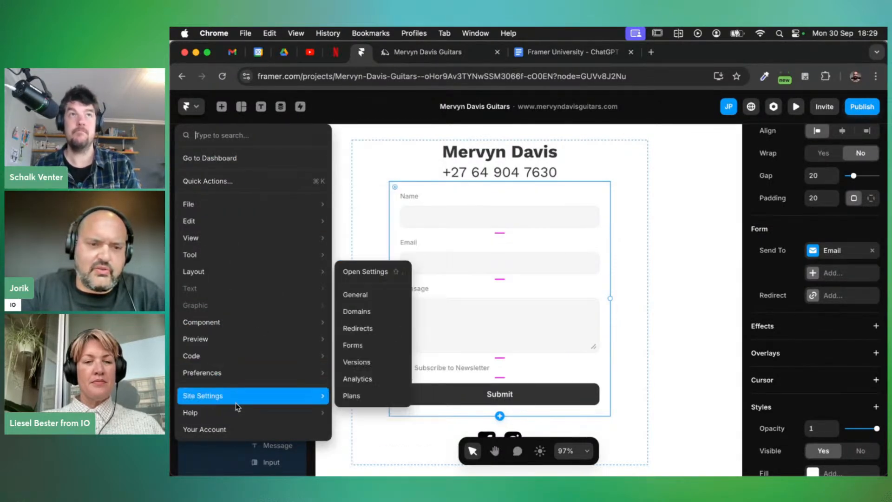
{"action": "left_click", "coordinate": [372, 366]}
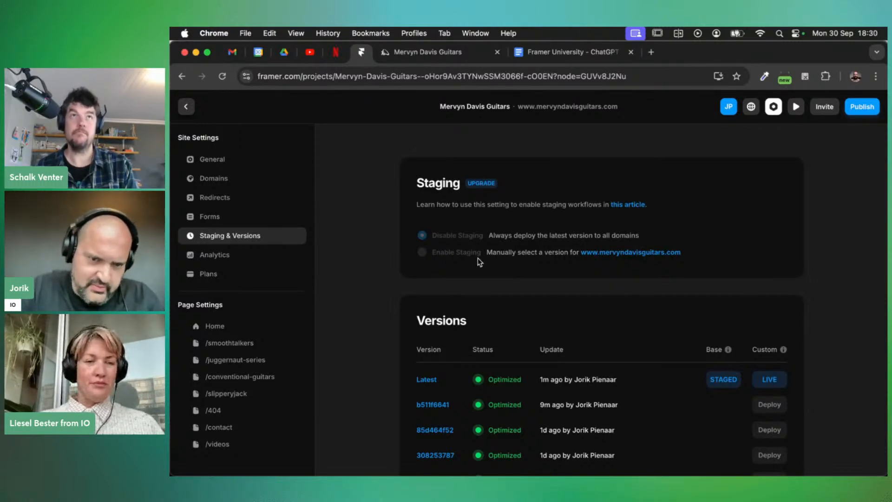
Review the published versions list and the /contact page settings, then return to the canvas
{"action": "scroll", "coordinate": [734, 314], "scroll_direction": "down", "scroll_amount": 3}
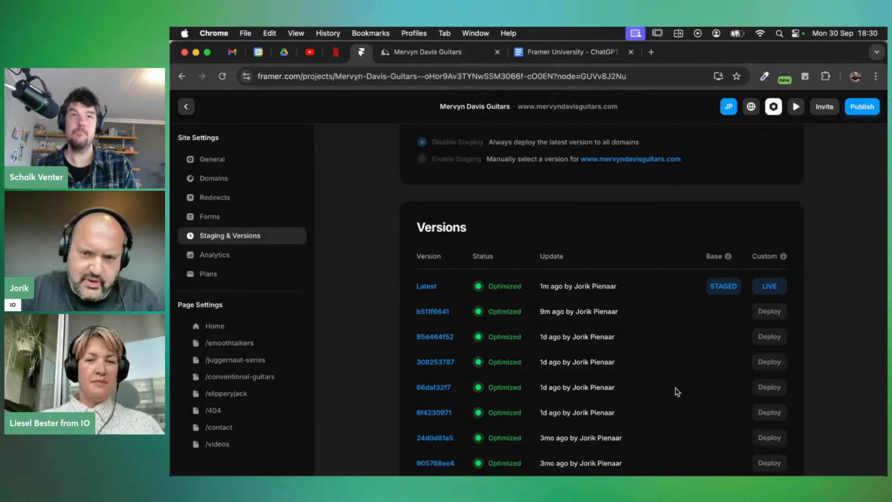
{"action": "scroll", "coordinate": [677, 391], "scroll_direction": "down", "scroll_amount": 1}
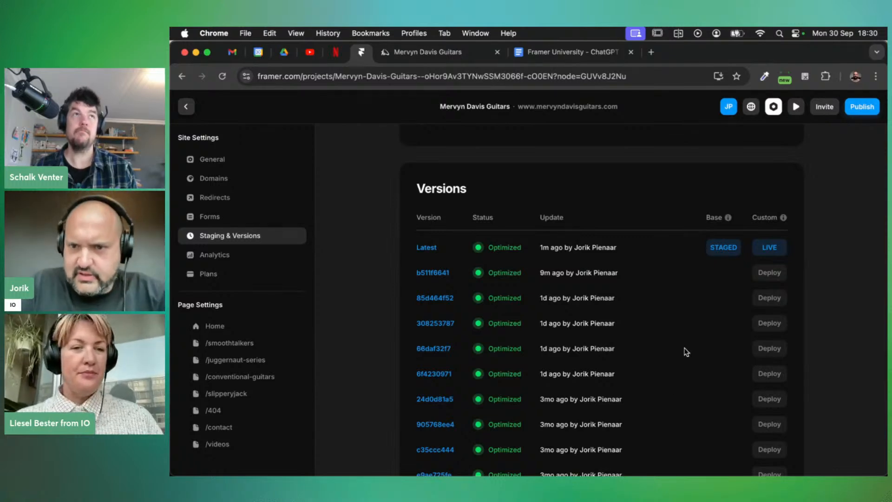
{"action": "scroll", "coordinate": [672, 333], "scroll_direction": "up", "scroll_amount": 1}
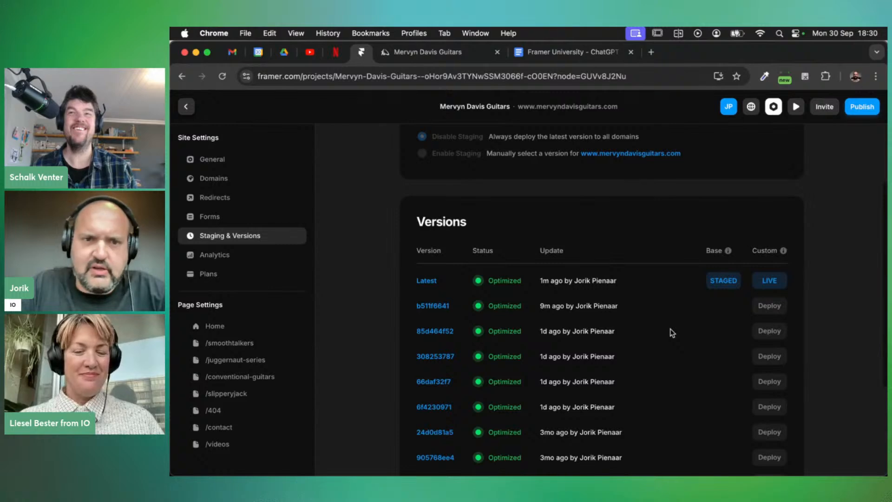
{"action": "scroll", "coordinate": [671, 332], "scroll_direction": "up", "scroll_amount": 3}
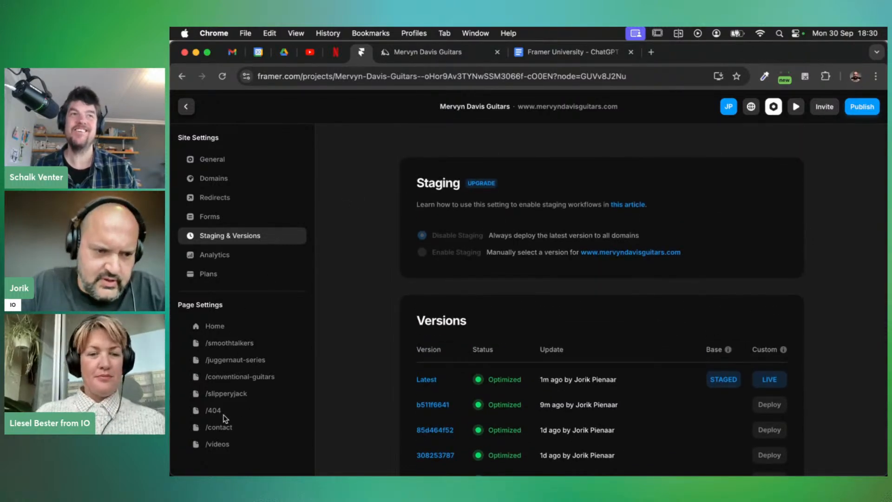
{"action": "left_click", "coordinate": [220, 427]}
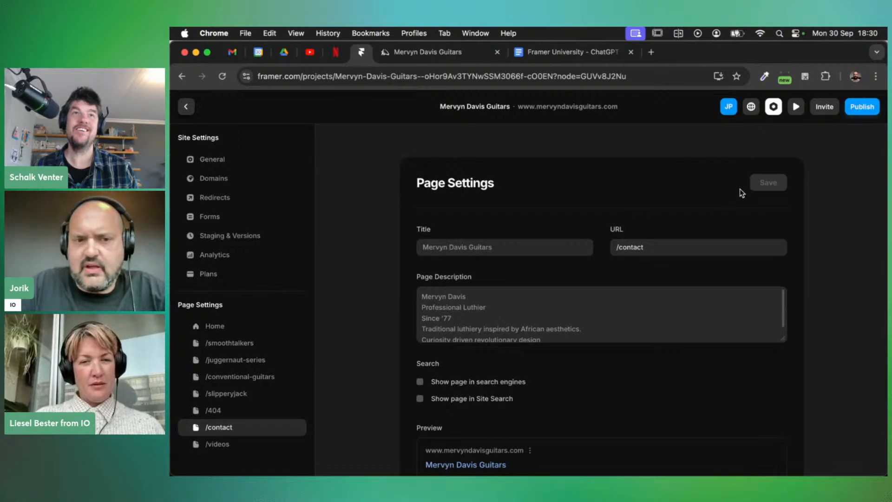
{"action": "left_click", "coordinate": [187, 108]}
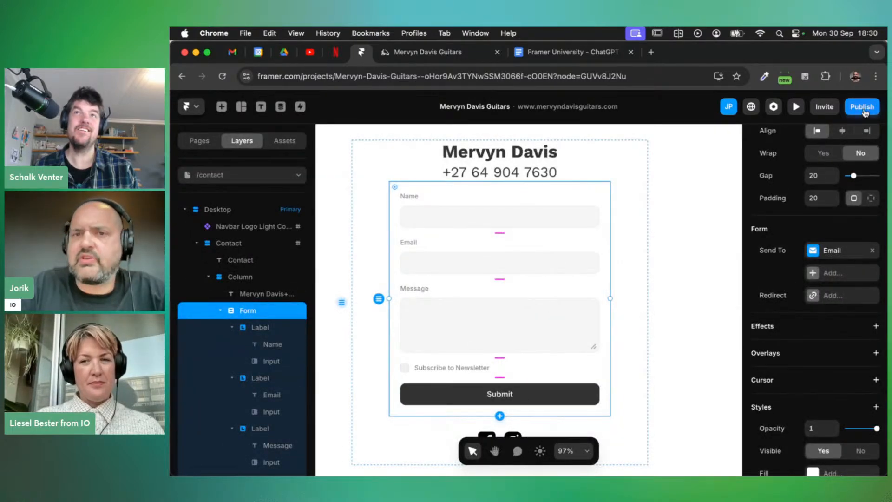
Reload the live /contact page and autofill the Name and Email fields
{"action": "left_click", "coordinate": [436, 52]}
{"action": "key", "text": "super+r"}
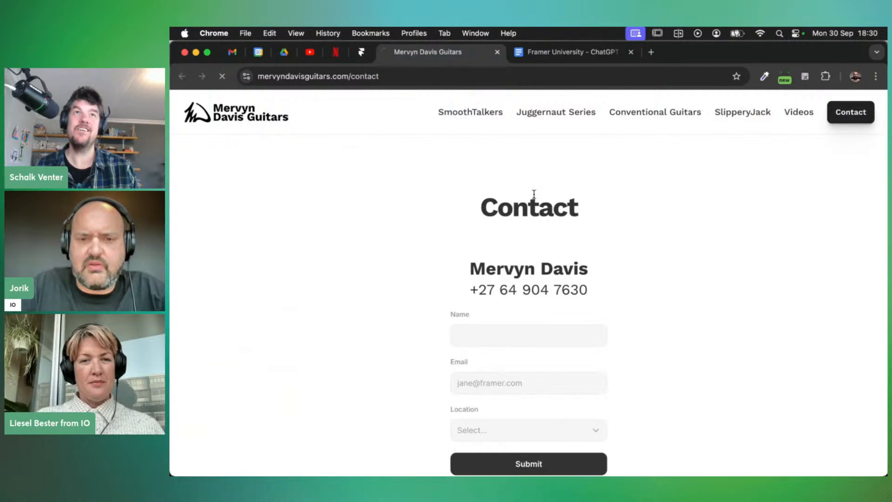
{"action": "scroll", "coordinate": [674, 277], "scroll_direction": "down", "scroll_amount": 3}
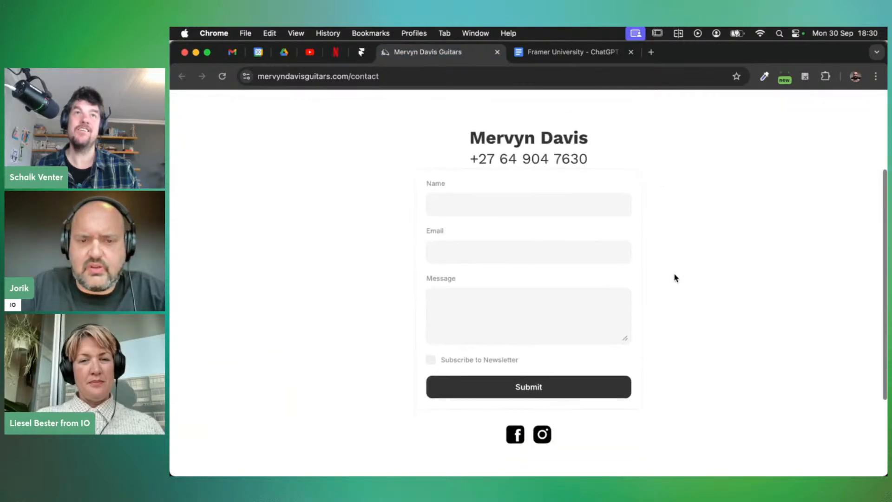
{"action": "left_click", "coordinate": [444, 202]}
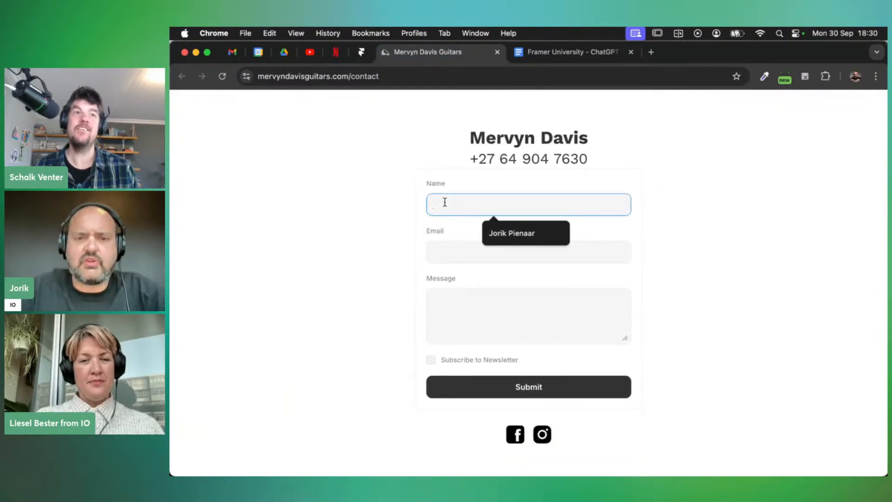
{"action": "left_click", "coordinate": [529, 238]}
{"action": "left_click", "coordinate": [468, 260]}
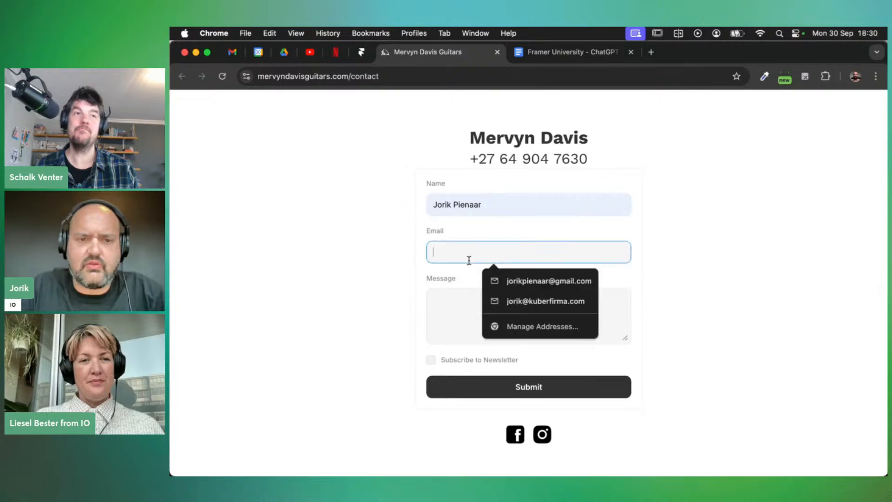
{"action": "left_click", "coordinate": [533, 281]}
Enter the message 'This is just a test!', tick Subscribe to Newsletter, and submit
{"action": "left_click", "coordinate": [481, 310]}
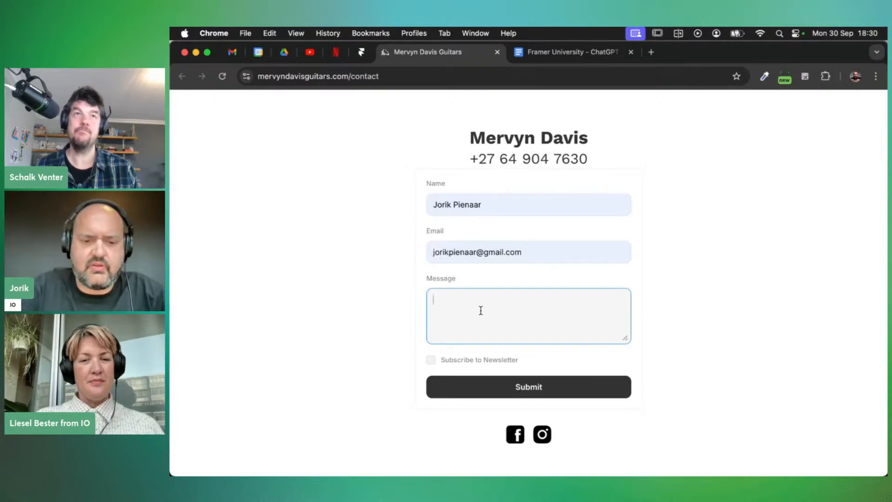
{"action": "type", "text": "This is just a test"}
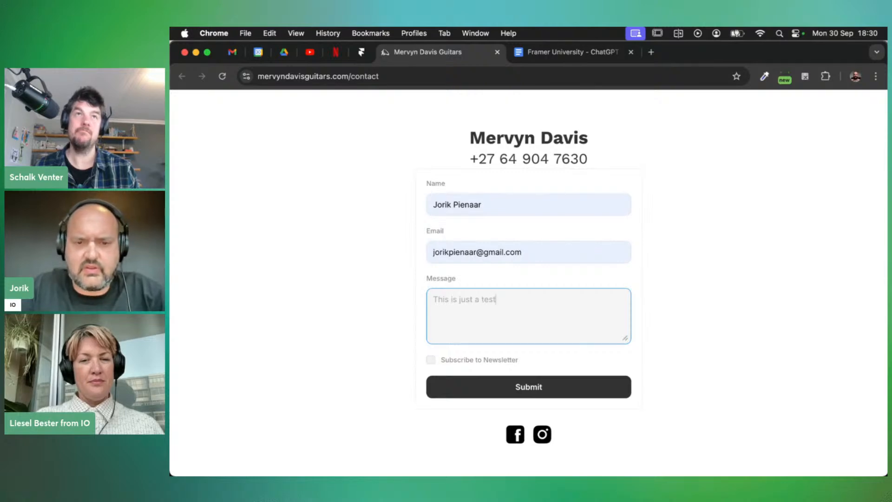
{"action": "left_click", "coordinate": [432, 360]}
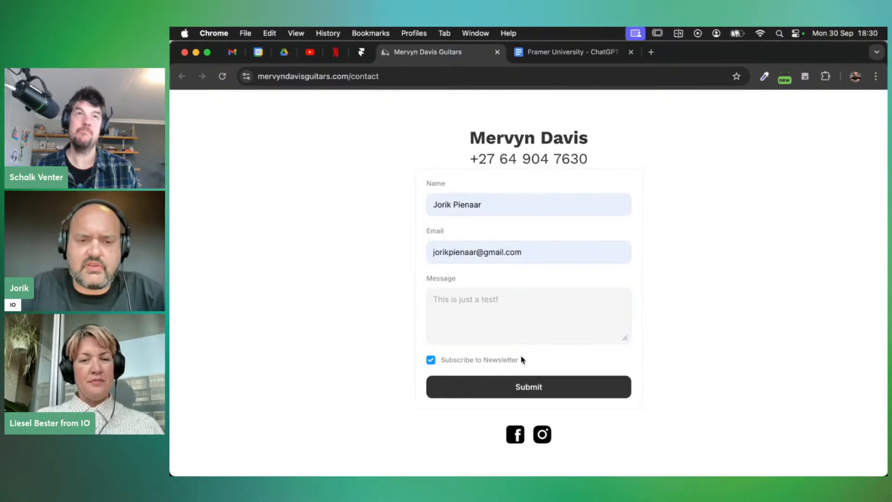
{"action": "left_click", "coordinate": [523, 389]}
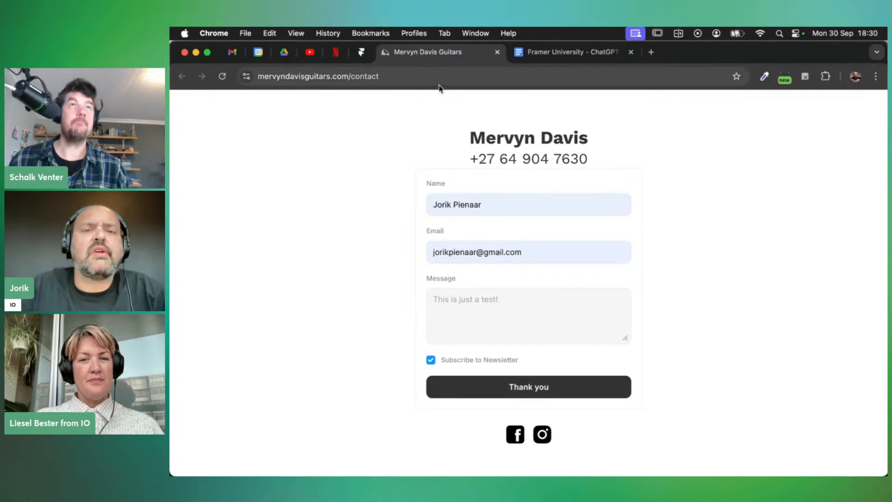
Refresh Gmail and read the new 'New Submission' email showing the test entry with newsletter on
{"action": "left_click", "coordinate": [232, 53]}
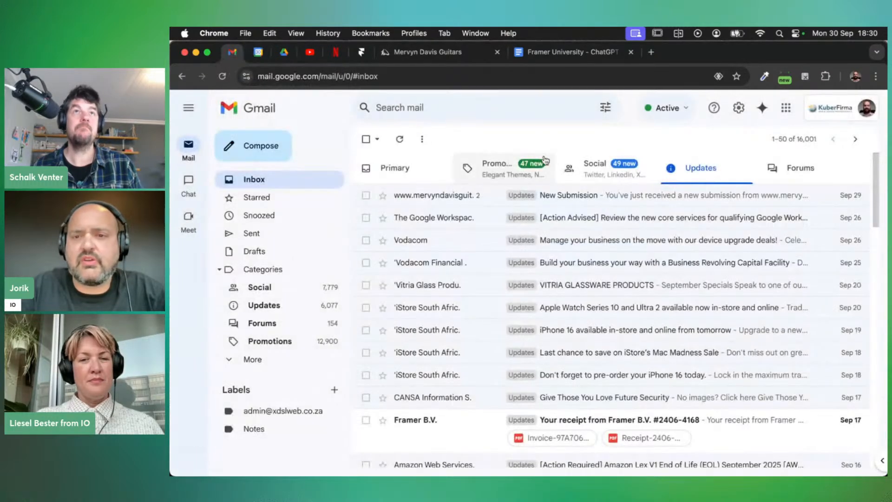
{"action": "left_click", "coordinate": [399, 139]}
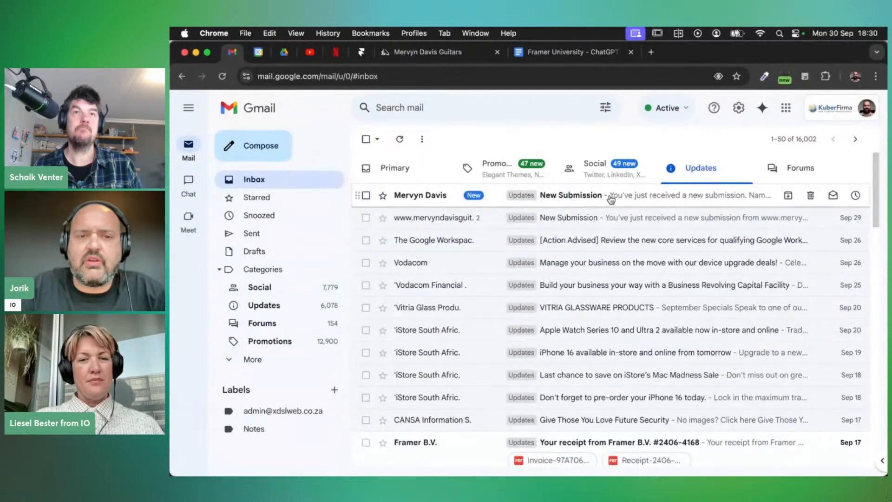
{"action": "left_click", "coordinate": [610, 199]}
{"action": "scroll", "coordinate": [610, 288], "scroll_direction": "down", "scroll_amount": 2}
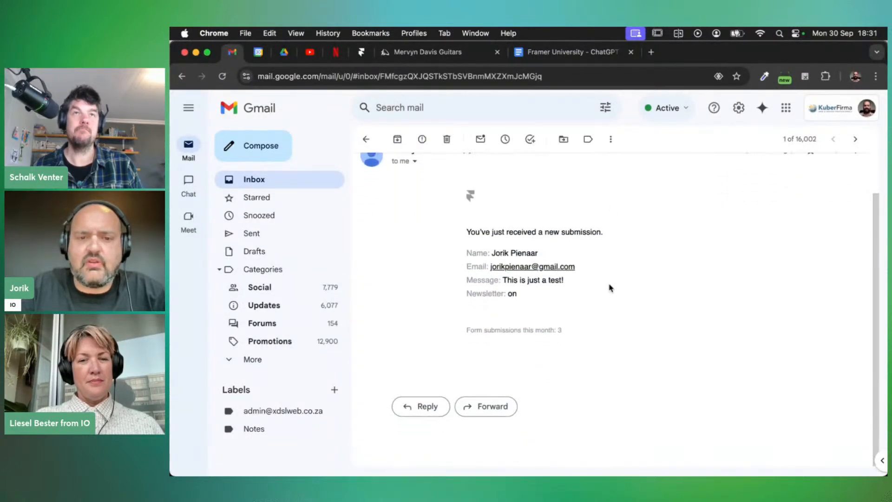
{"action": "scroll", "coordinate": [609, 288], "scroll_direction": "up", "scroll_amount": 2}
{"action": "left_click_drag", "start_coordinate": [563, 372], "coordinate": [471, 371]}
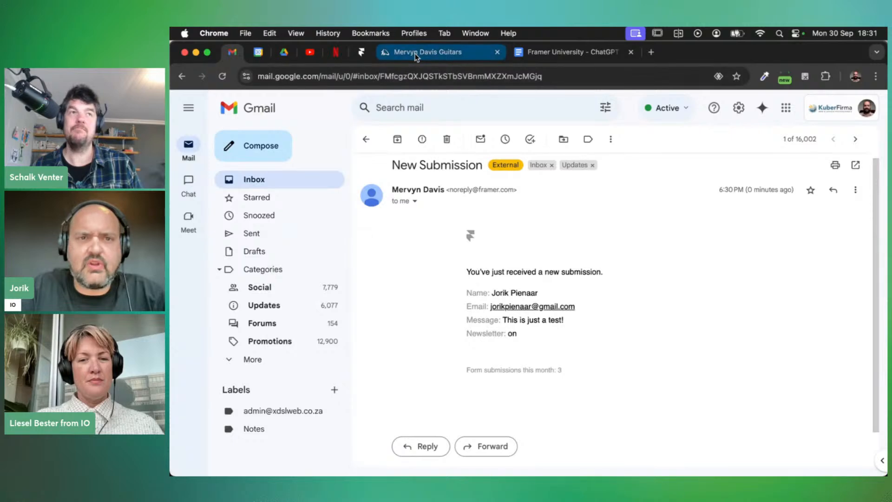
{"action": "left_click", "coordinate": [366, 52]}
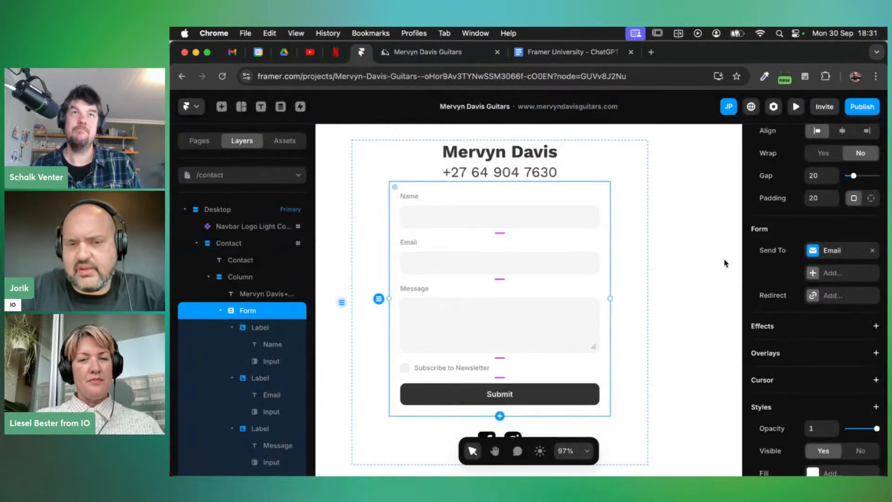
{"action": "left_click", "coordinate": [839, 278]}
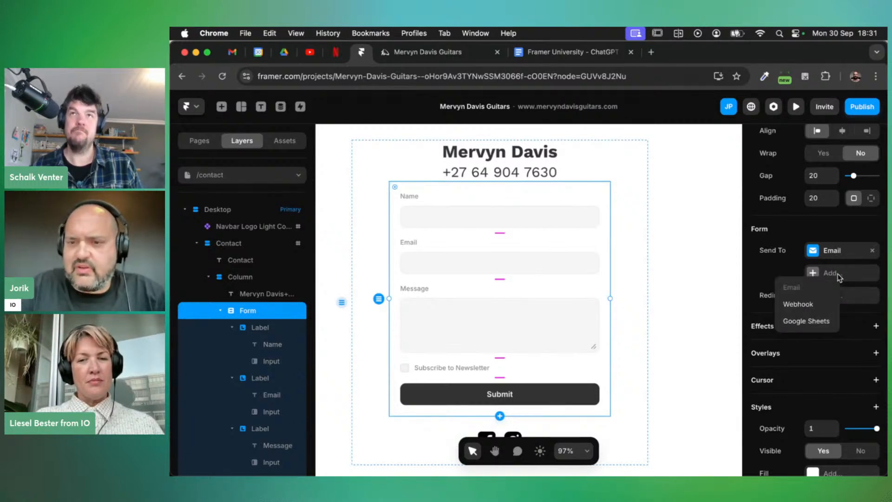
{"action": "left_click", "coordinate": [804, 321]}
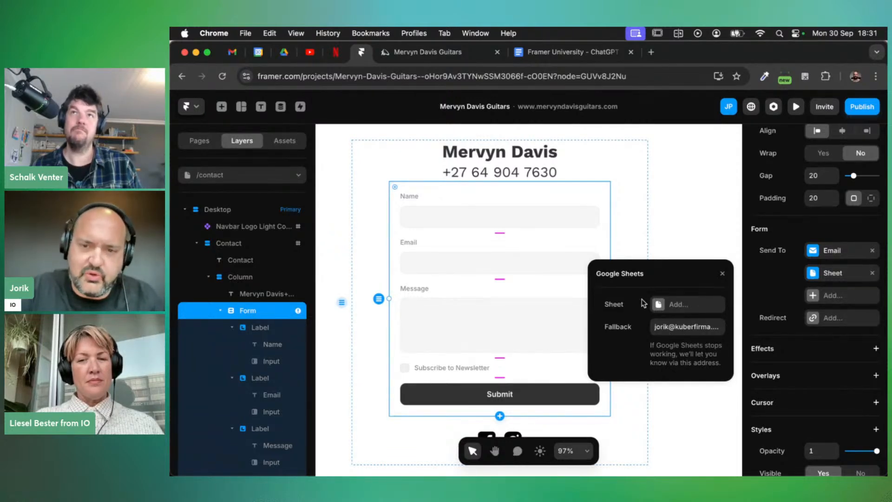
{"action": "left_click", "coordinate": [678, 305]}
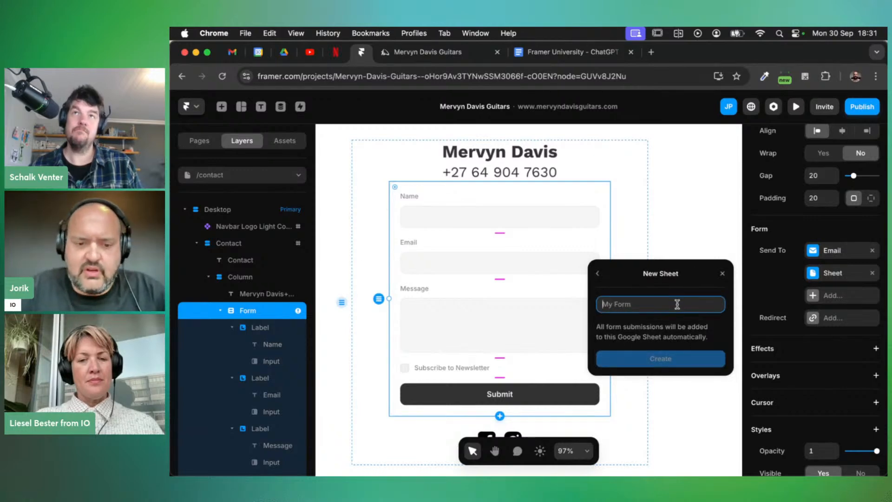
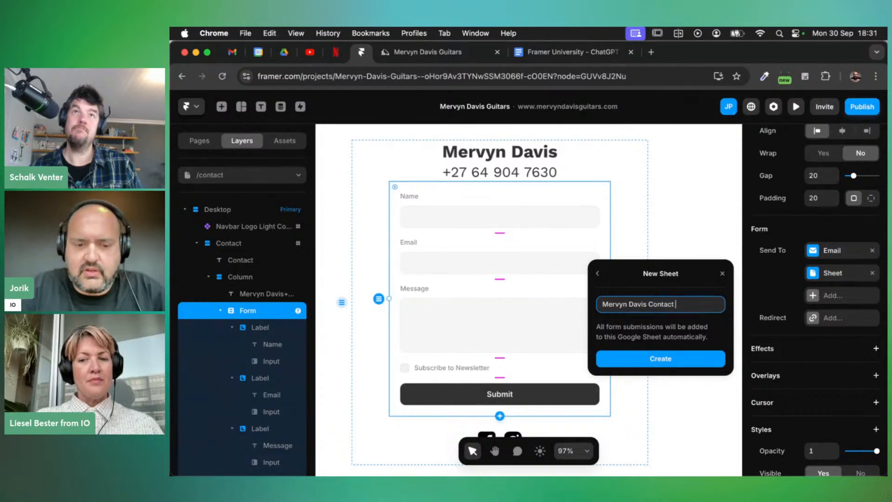
{"action": "type", "text": "Form Submissions"}
{"action": "left_click", "coordinate": [658, 358]}
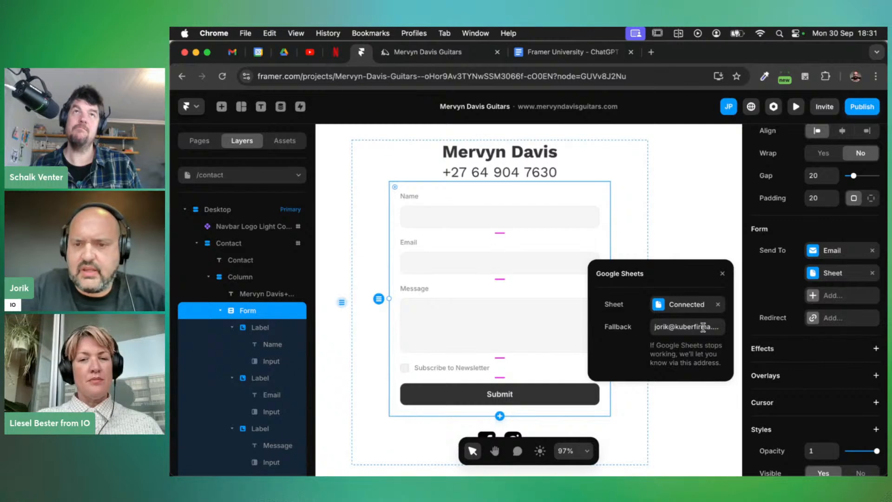
Open the connected submissions spreadsheet and dismiss its tables suggestions
{"action": "left_click", "coordinate": [683, 311]}
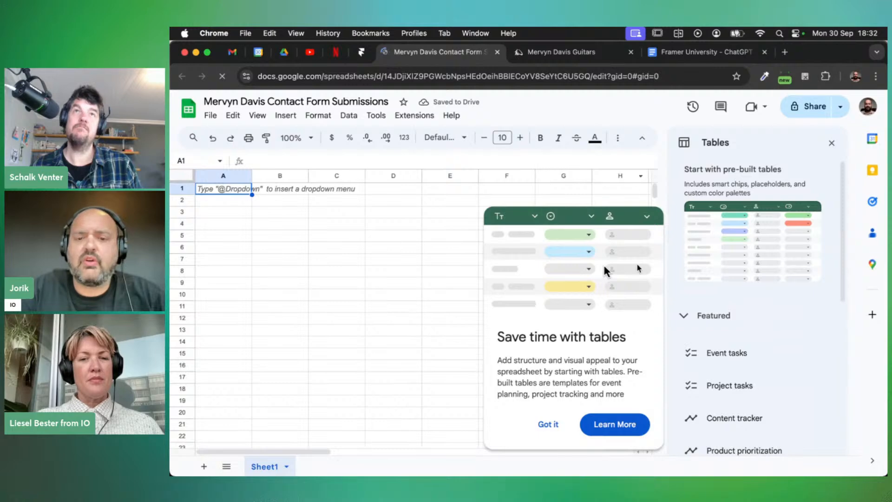
{"action": "left_click", "coordinate": [548, 425]}
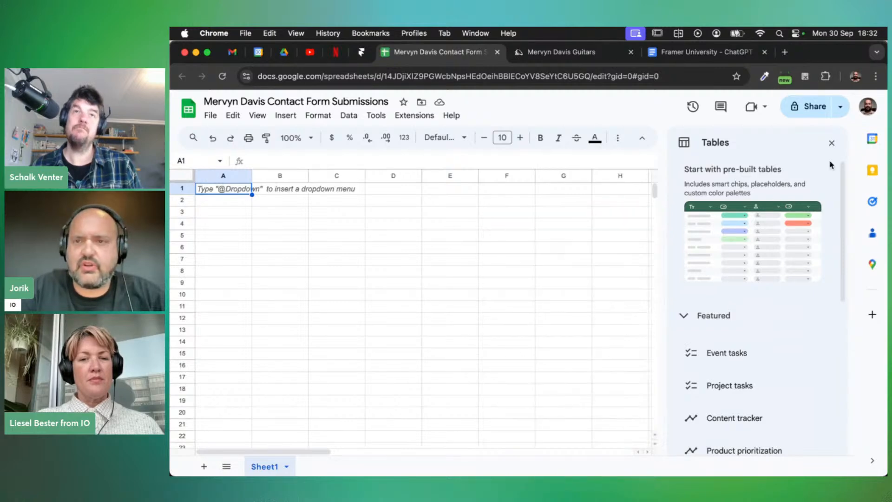
{"action": "left_click", "coordinate": [831, 143]}
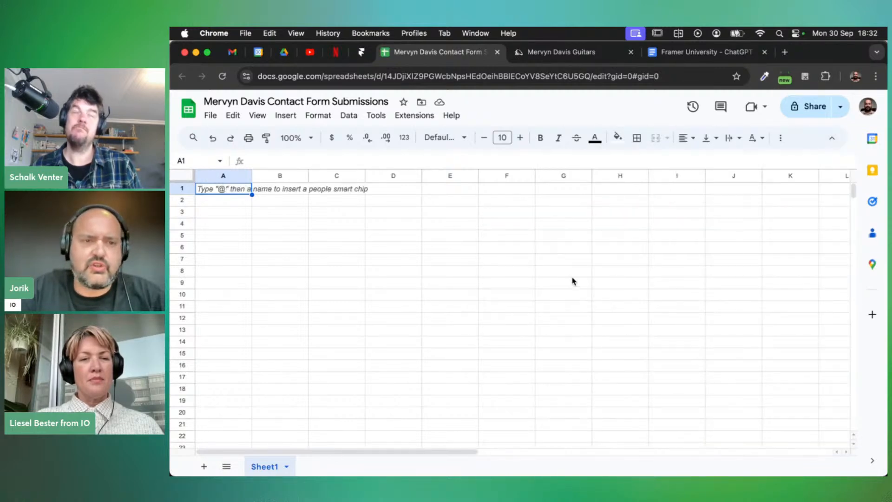
{"action": "left_click", "coordinate": [549, 52]}
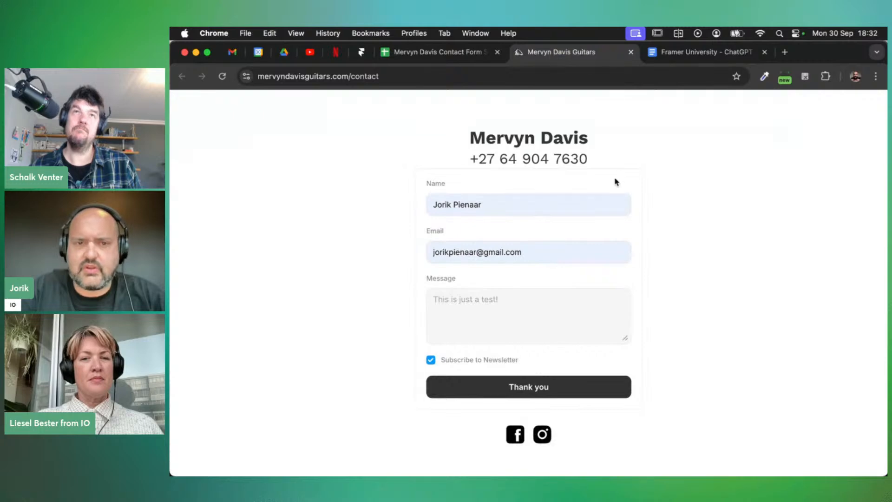
Reload the contact page and autofill the Name and Email fields
{"action": "left_click", "coordinate": [497, 204]}
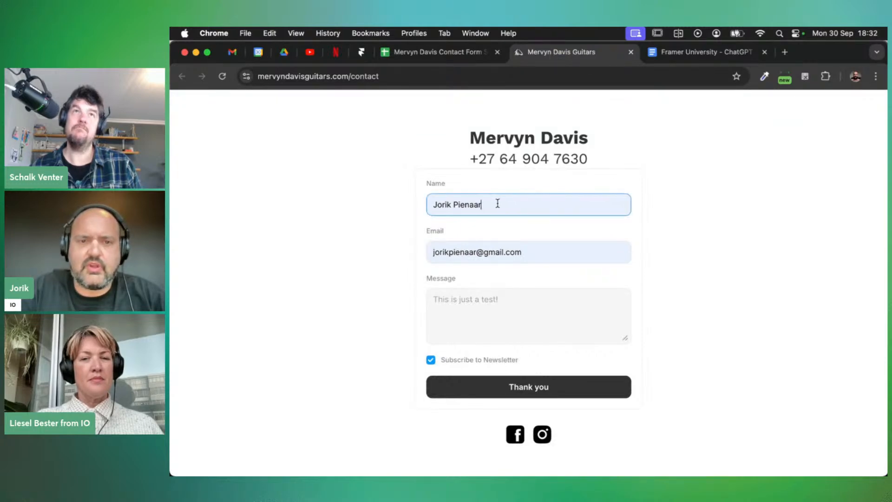
{"action": "left_click", "coordinate": [222, 77]}
{"action": "left_click", "coordinate": [464, 205]}
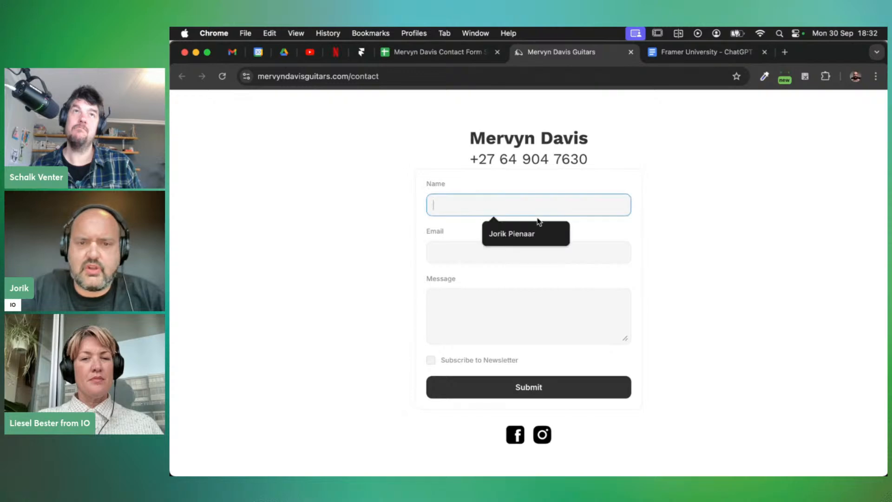
{"action": "left_click", "coordinate": [531, 227]}
{"action": "left_click", "coordinate": [478, 255]}
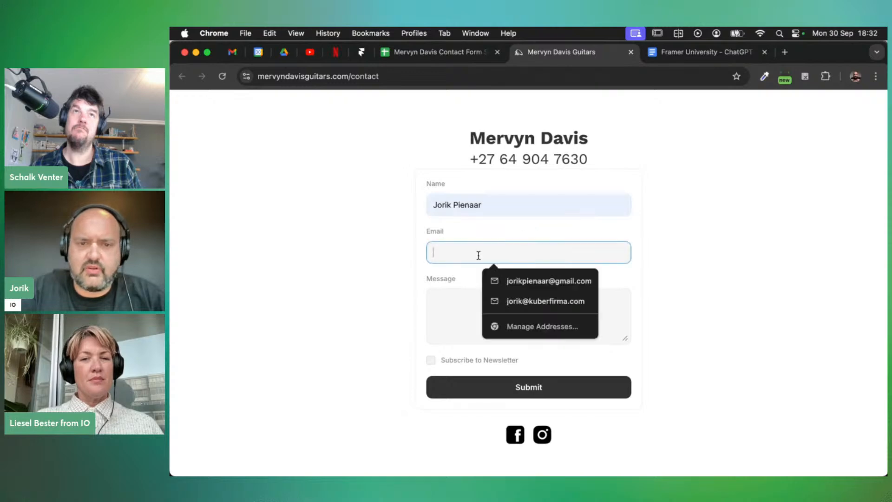
{"action": "left_click", "coordinate": [556, 282]}
Write the message 'Testing the sheet', correct its typo, and submit the form
{"action": "left_click", "coordinate": [489, 316]}
{"action": "type", "text": "Testtin"}
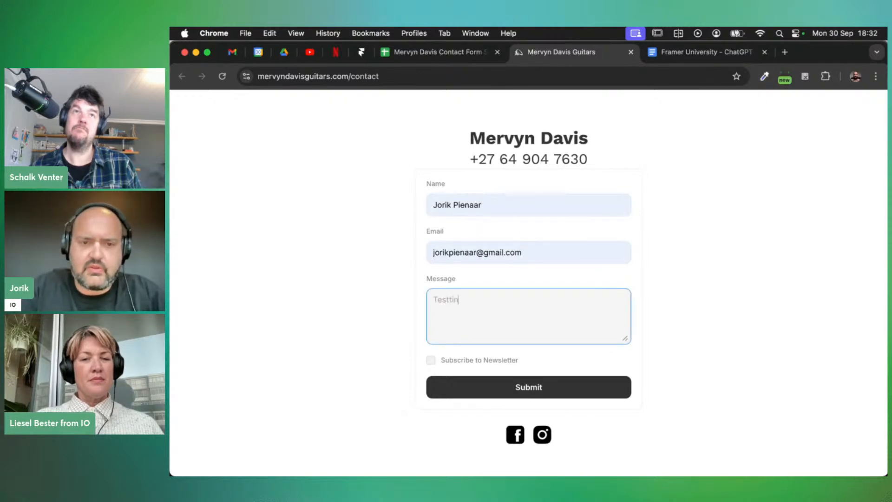
{"action": "type", "text": "g the sheet"}
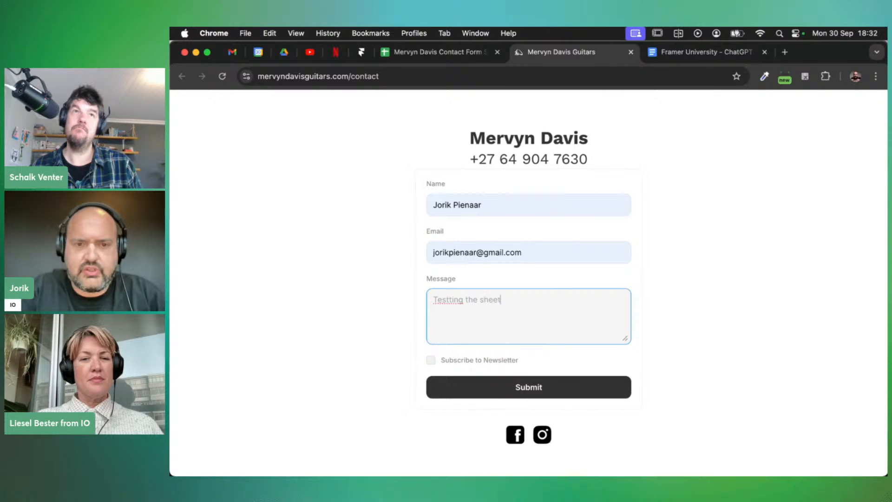
{"action": "left_click", "coordinate": [453, 299]}
{"action": "key", "text": "BackSpace"}
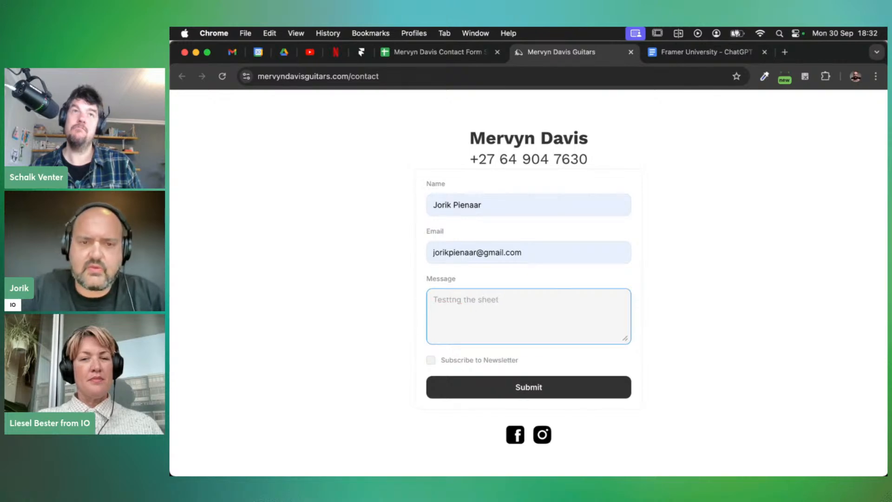
{"action": "type", "text": "i"}
{"action": "key", "text": "Left"}
{"action": "key", "text": "BackSpace"}
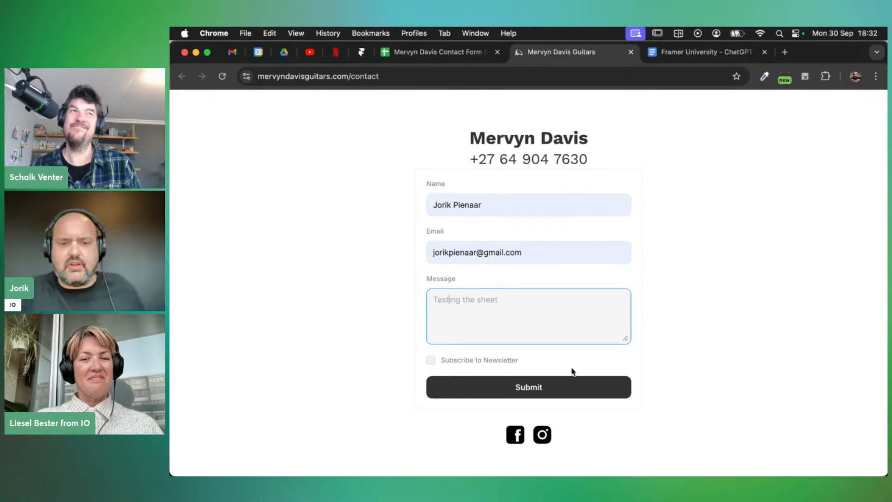
{"action": "left_click", "coordinate": [525, 388]}
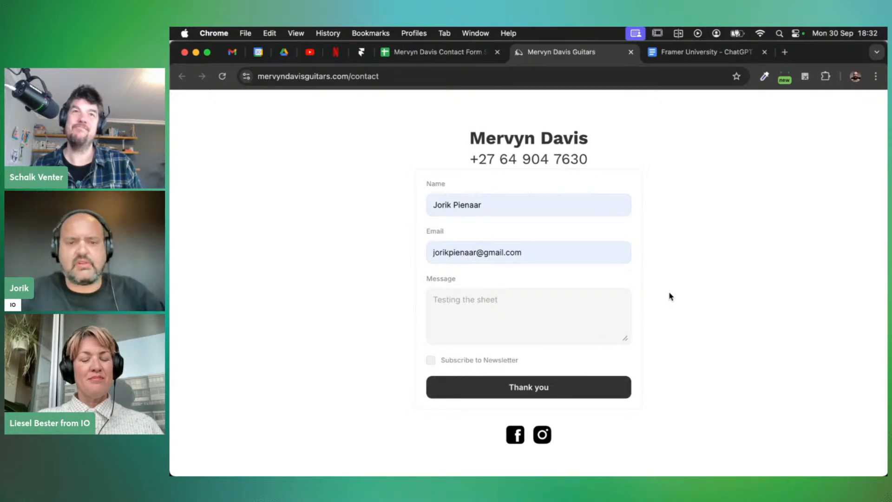
{"action": "left_click", "coordinate": [434, 51]}
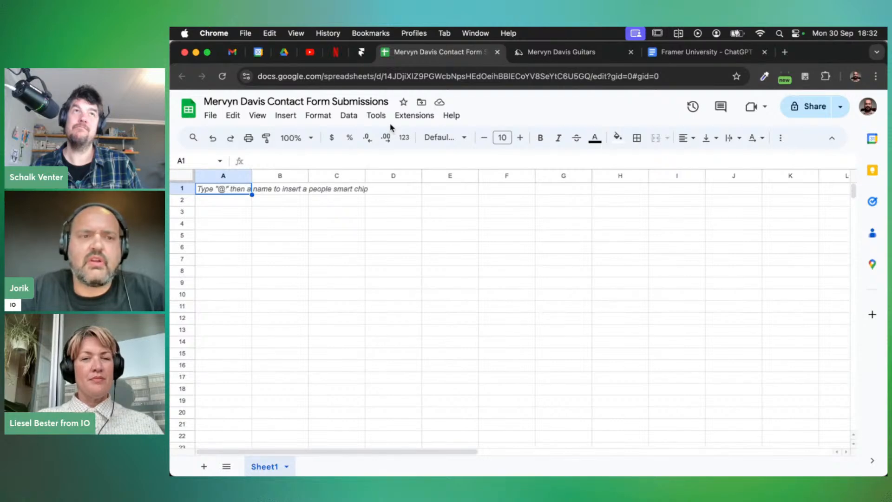
Reload the empty submissions sheet, then reopen it from Framer's Connected sheet chip
{"action": "left_click", "coordinate": [222, 76]}
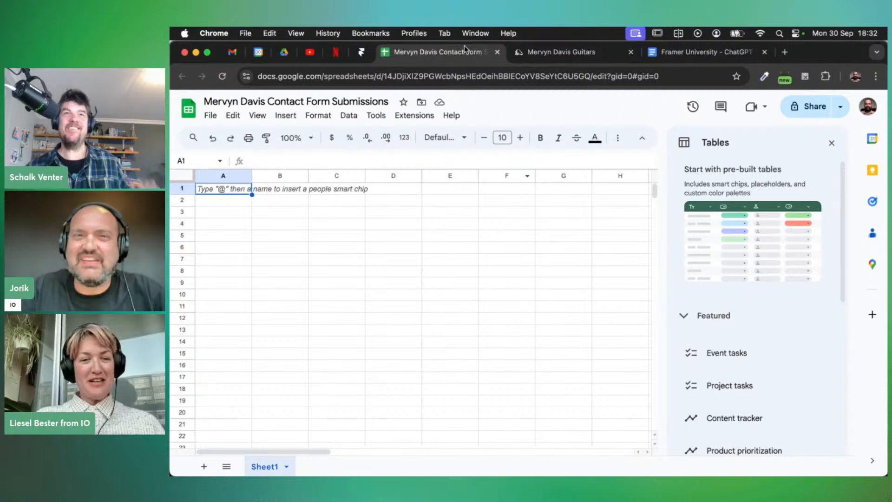
{"action": "left_click", "coordinate": [361, 52]}
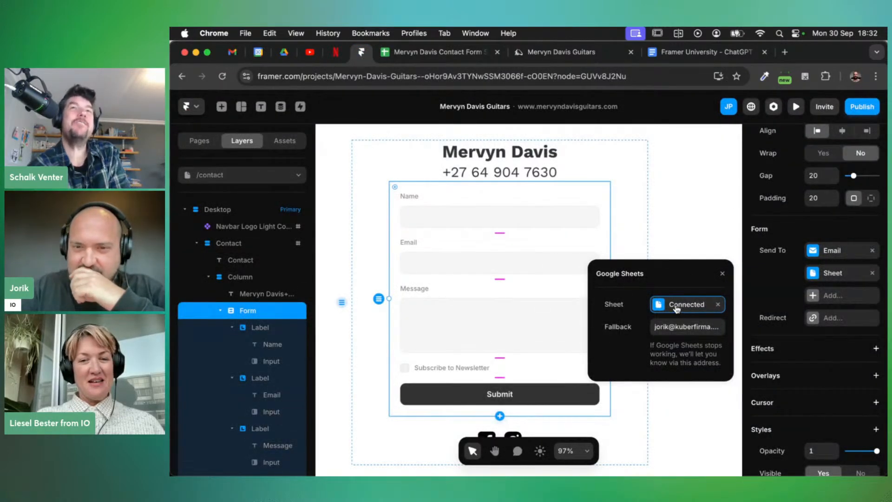
{"action": "left_click", "coordinate": [659, 305]}
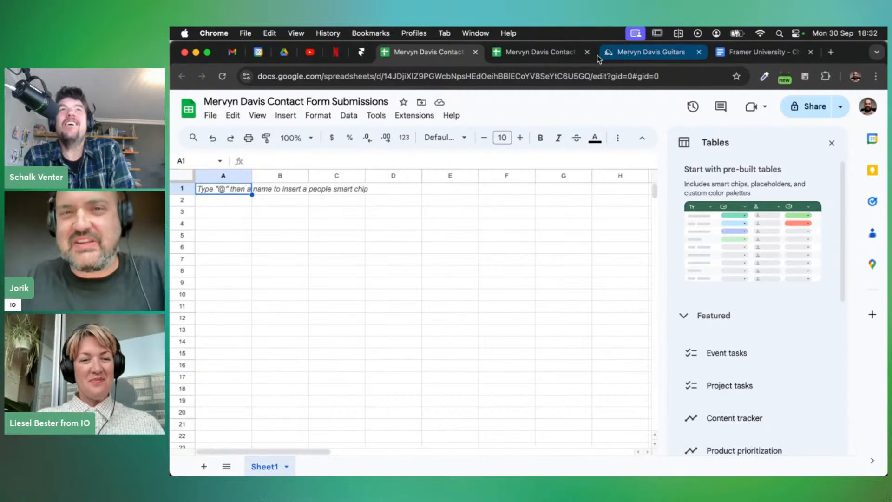
{"action": "left_click", "coordinate": [361, 53]}
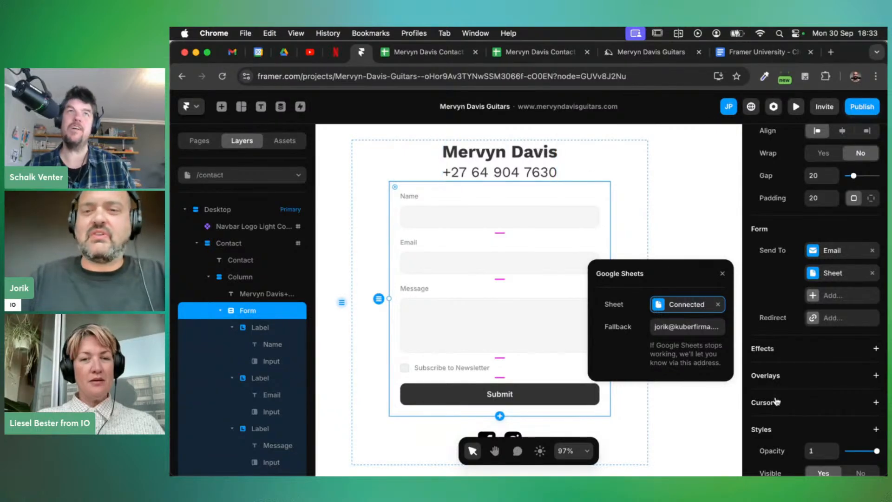
Open the second New Submission email carrying the 'Testing the sheet' message
{"action": "left_click", "coordinate": [232, 53]}
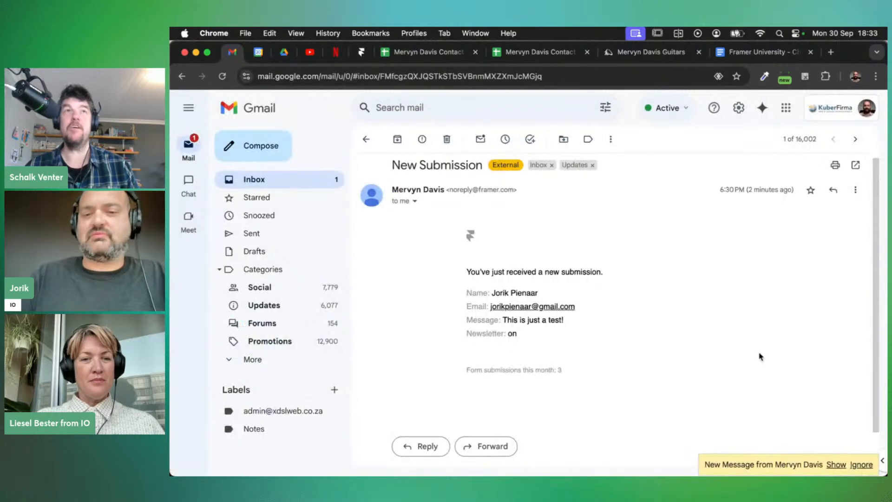
{"action": "left_click", "coordinate": [834, 465]}
{"action": "scroll", "coordinate": [682, 377], "scroll_direction": "down", "scroll_amount": 1}
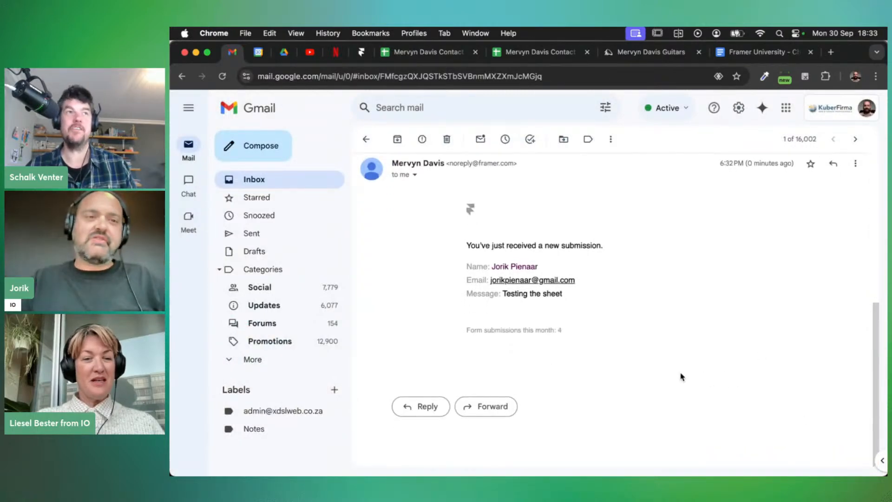
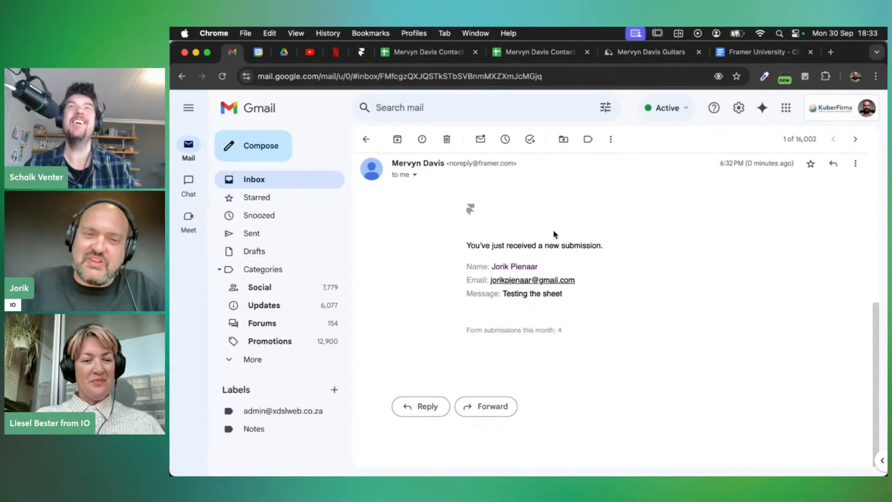
Back in Framer, disconnect the contact form's old Google Sheet
{"action": "scroll", "coordinate": [554, 235], "scroll_direction": "up", "scroll_amount": 2}
{"action": "scroll", "coordinate": [554, 234], "scroll_direction": "down", "scroll_amount": 2}
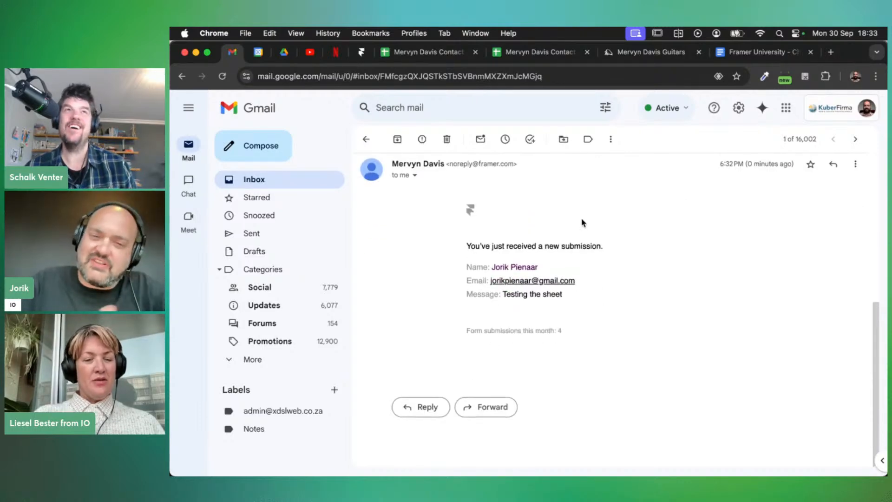
{"action": "scroll", "coordinate": [583, 222], "scroll_direction": "up", "scroll_amount": 3}
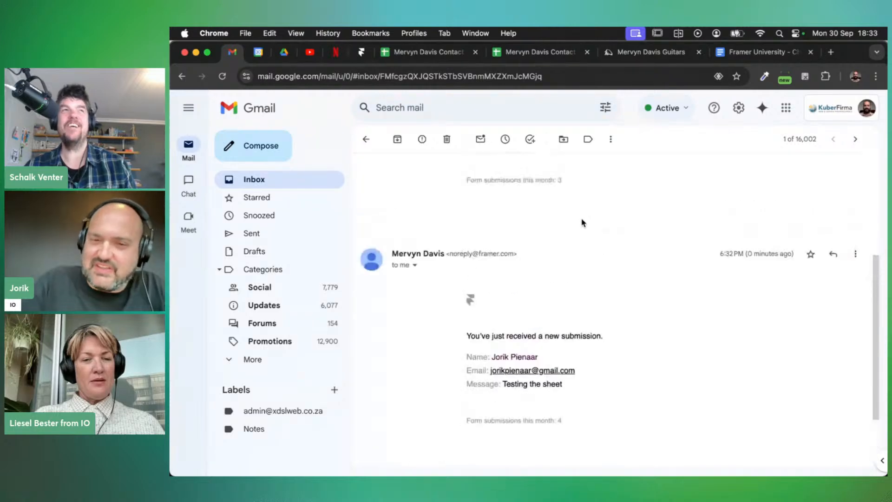
{"action": "scroll", "coordinate": [582, 223], "scroll_direction": "down", "scroll_amount": 3}
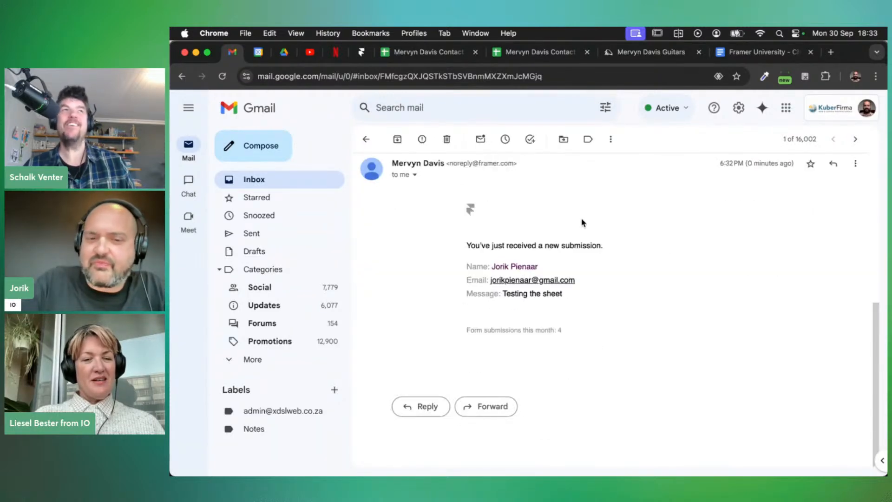
{"action": "scroll", "coordinate": [549, 269], "scroll_direction": "up", "scroll_amount": 8}
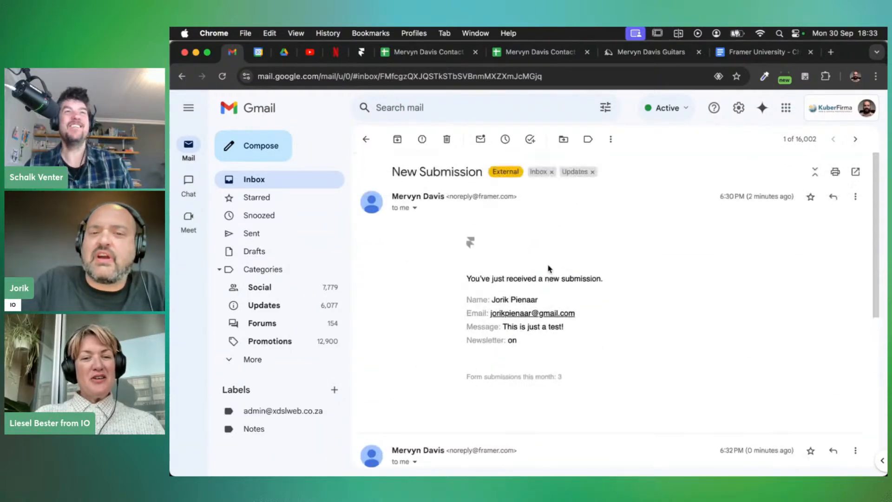
{"action": "scroll", "coordinate": [549, 268], "scroll_direction": "down", "scroll_amount": 8}
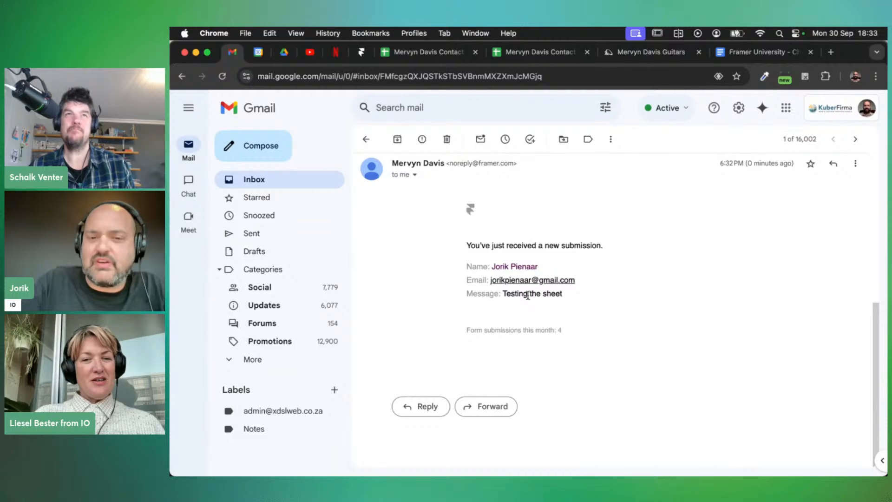
{"action": "left_click", "coordinate": [361, 52]}
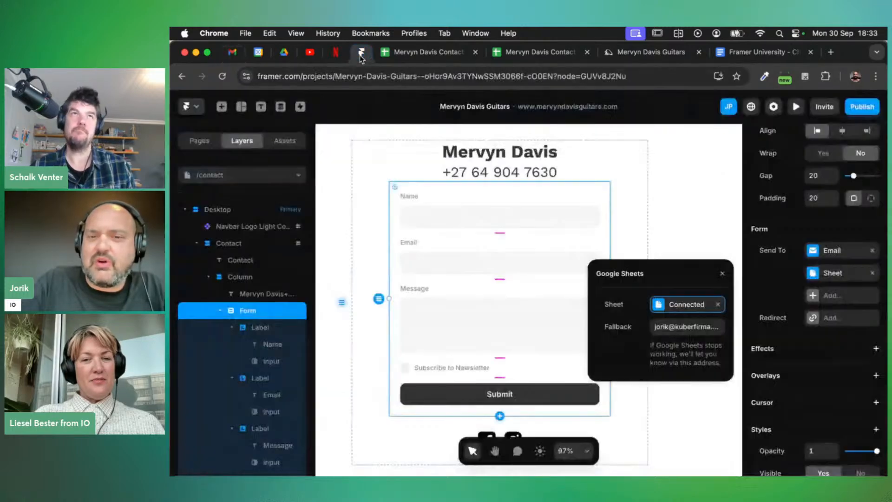
{"action": "left_click", "coordinate": [718, 305]}
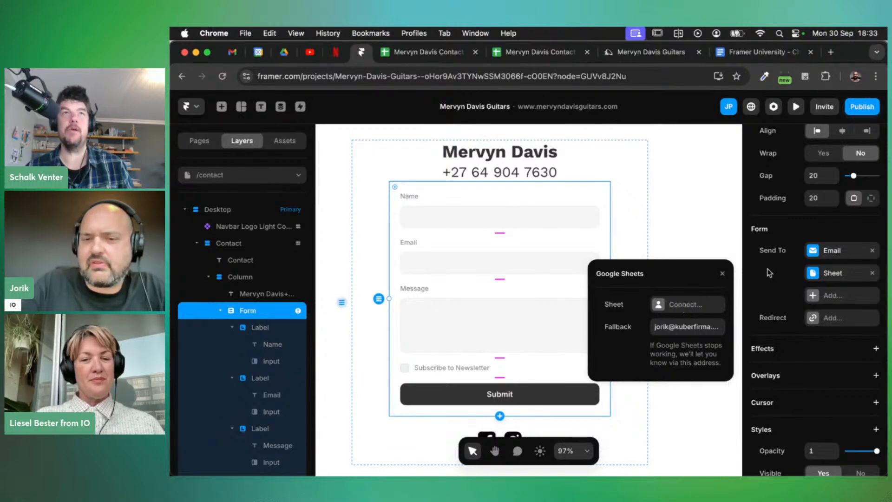
Reconnect a Google account for Sheets, choosing the account and granting Framer access
{"action": "left_click", "coordinate": [681, 305]}
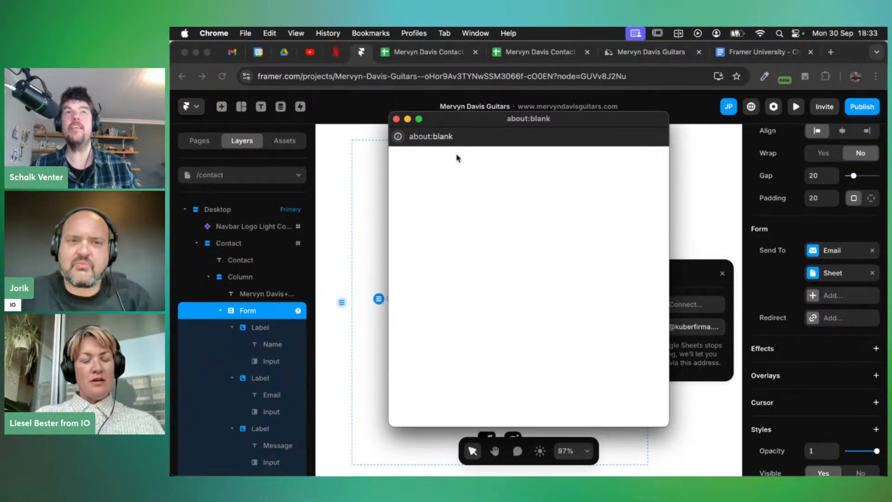
{"action": "left_click", "coordinate": [396, 119]}
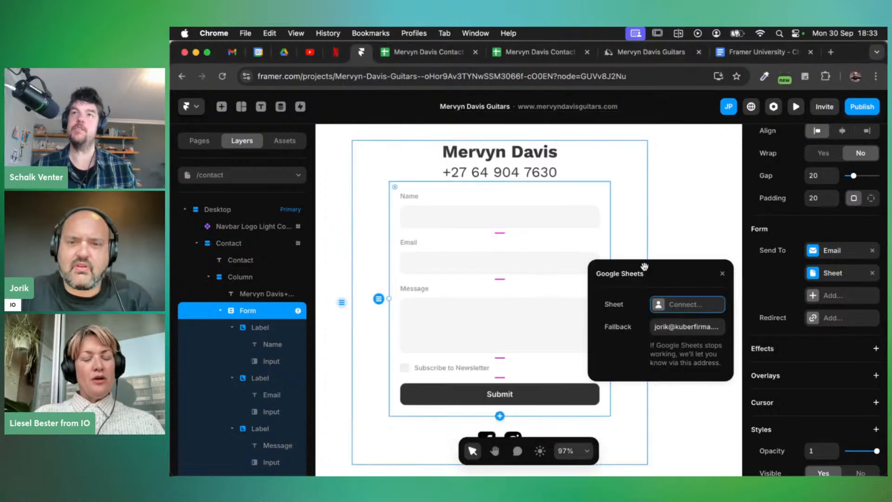
{"action": "left_click", "coordinate": [678, 305]}
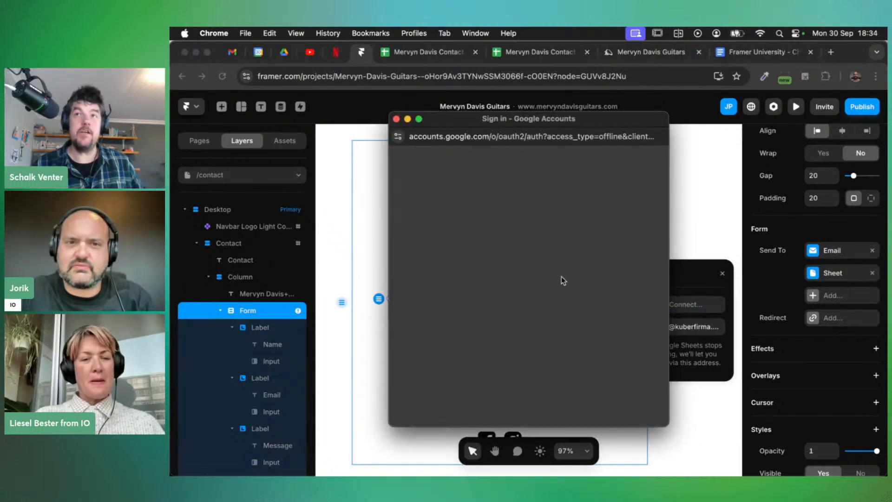
{"action": "left_click", "coordinate": [478, 322]}
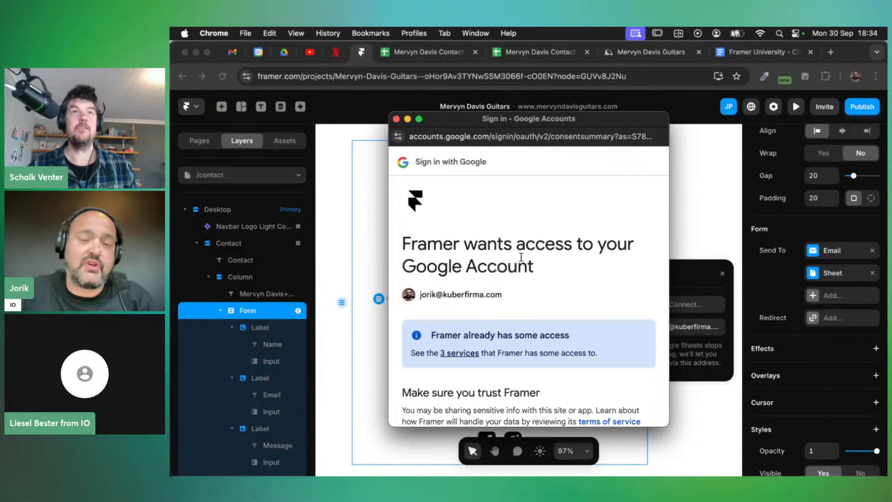
{"action": "scroll", "coordinate": [517, 258], "scroll_direction": "down", "scroll_amount": 5}
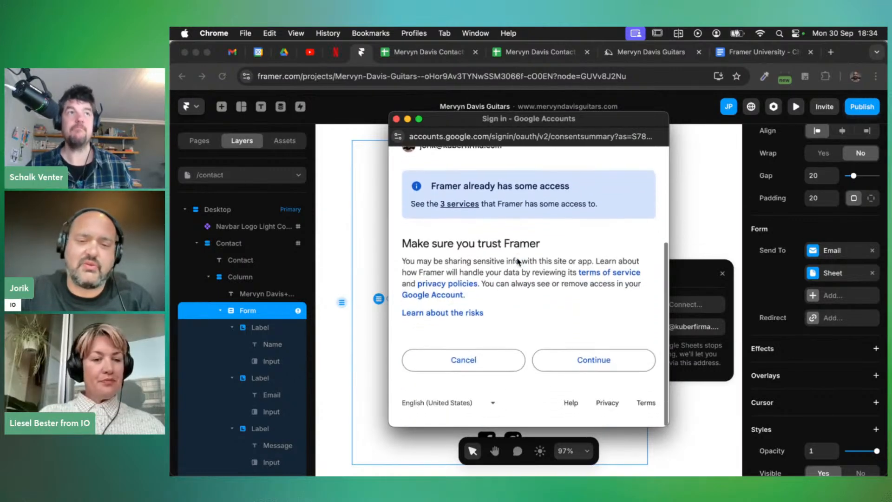
{"action": "left_click", "coordinate": [583, 366]}
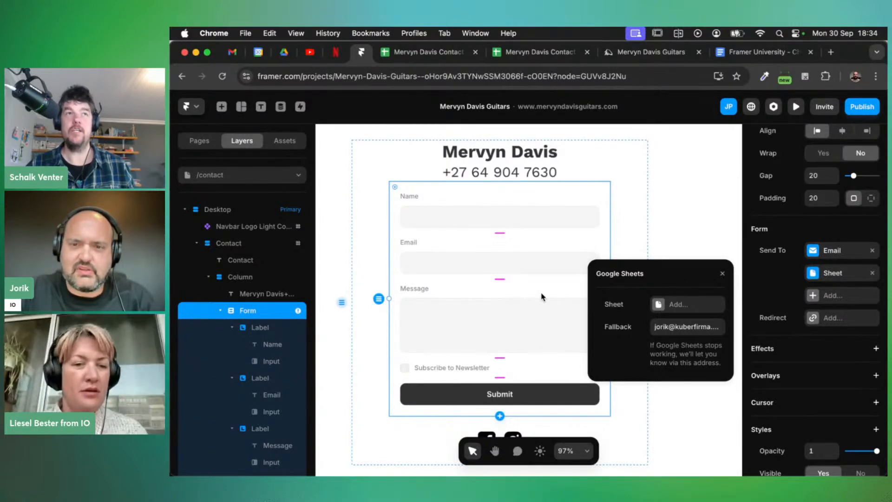
{"action": "left_click", "coordinate": [675, 309]}
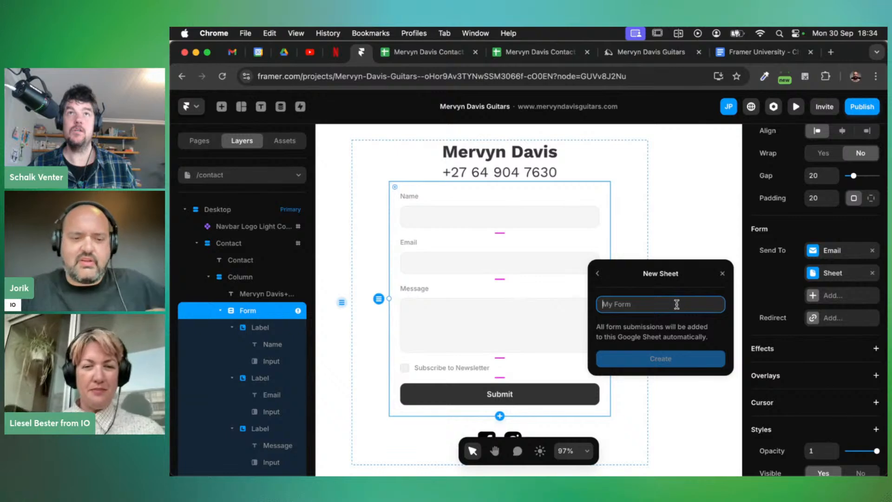
{"action": "type", "text": "Mer"}
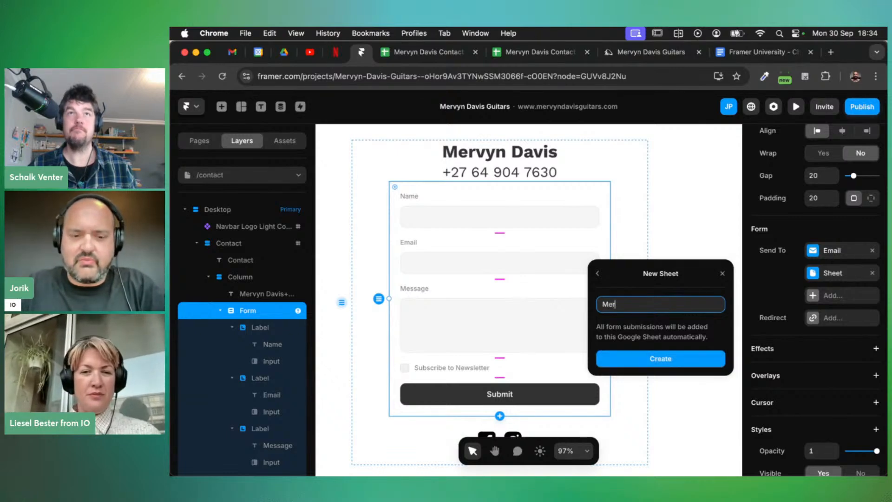
{"action": "type", "text": "vid"}
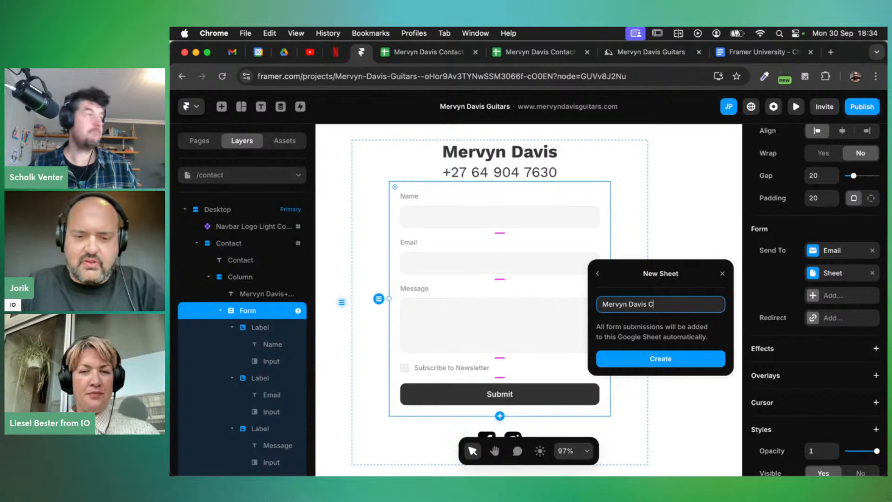
{"action": "type", "text": "ssions"}
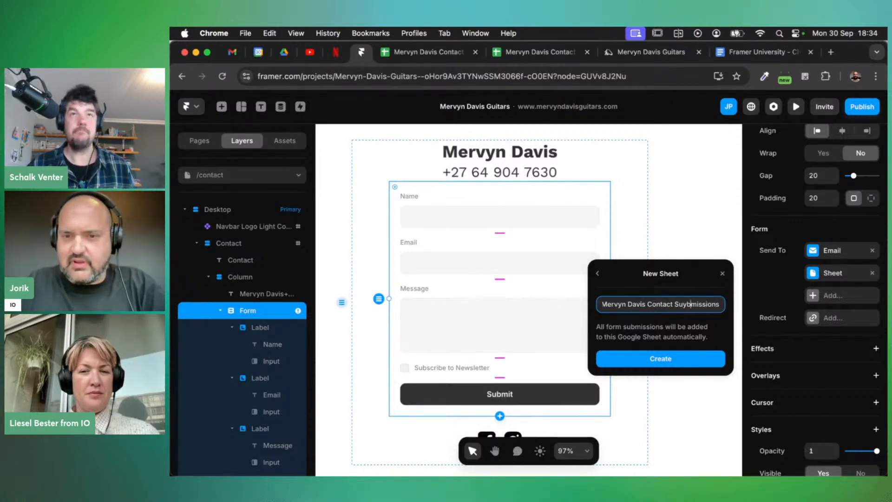
{"action": "key", "text": "BackSpace"}
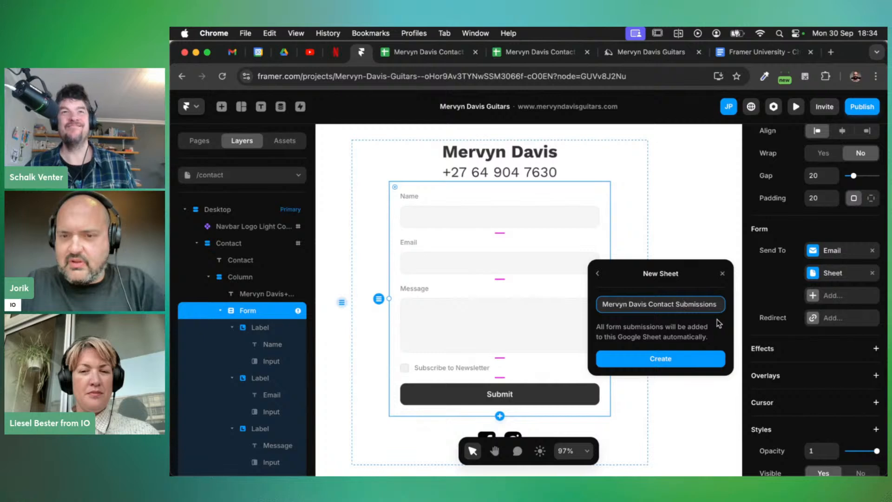
{"action": "left_click", "coordinate": [664, 359]}
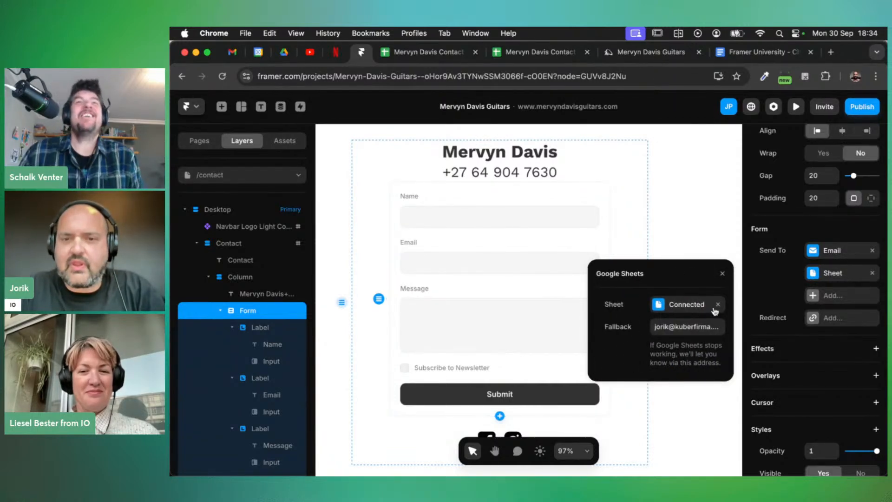
Publish the site update and reload the live contact page
{"action": "left_click", "coordinate": [862, 110]}
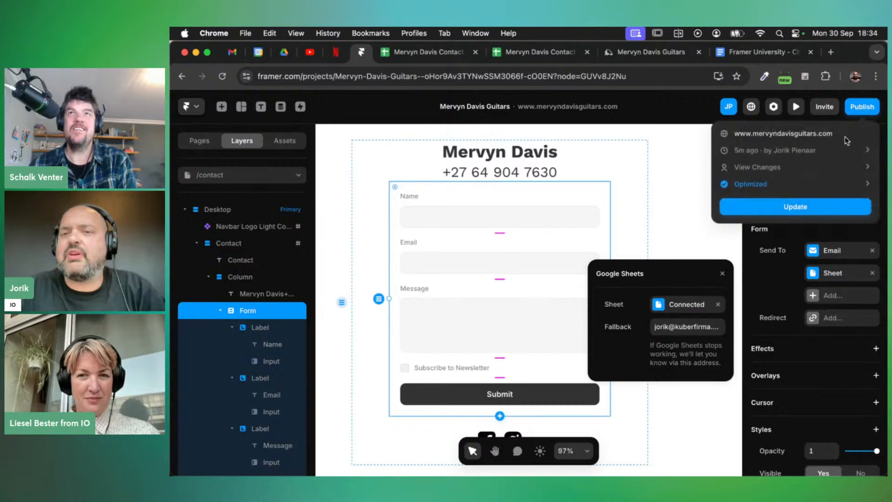
{"action": "left_click", "coordinate": [794, 209]}
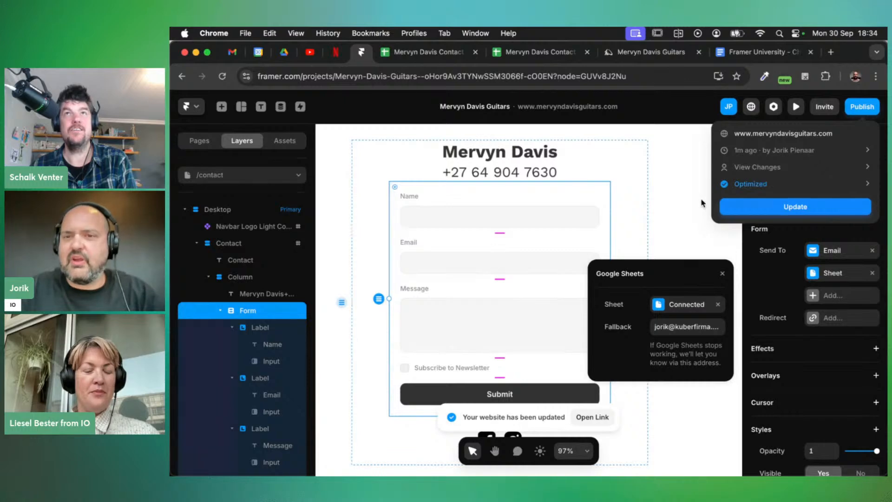
{"action": "left_click", "coordinate": [647, 52]}
{"action": "key", "text": "super+r"}
{"action": "left_click", "coordinate": [487, 203]}
Submit the live form with saved name and email, message 'Test 3', and newsletter ticked
{"action": "left_click", "coordinate": [519, 235]}
{"action": "left_click", "coordinate": [463, 257]}
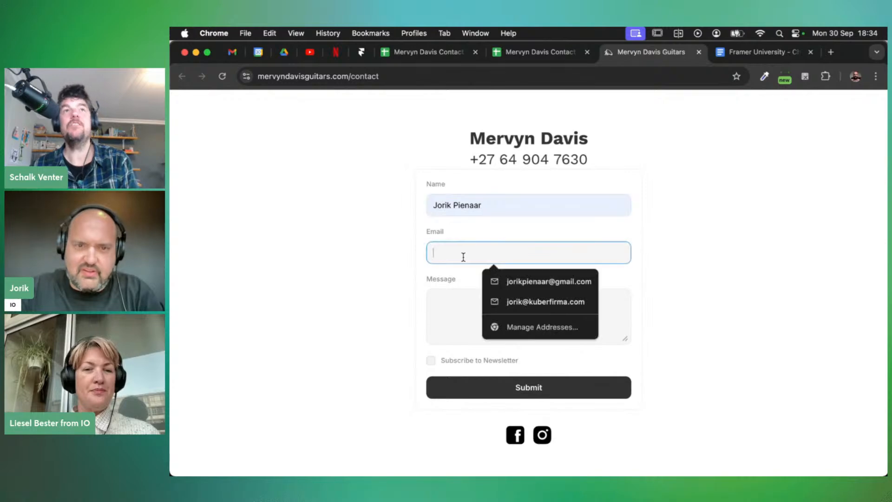
{"action": "left_click", "coordinate": [530, 281]}
{"action": "left_click", "coordinate": [486, 302]}
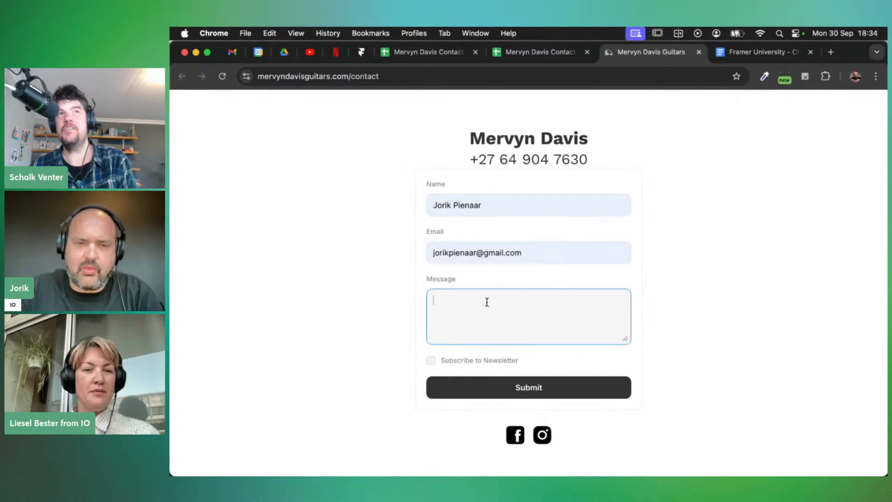
{"action": "type", "text": "Test 3"}
{"action": "left_click", "coordinate": [431, 360]}
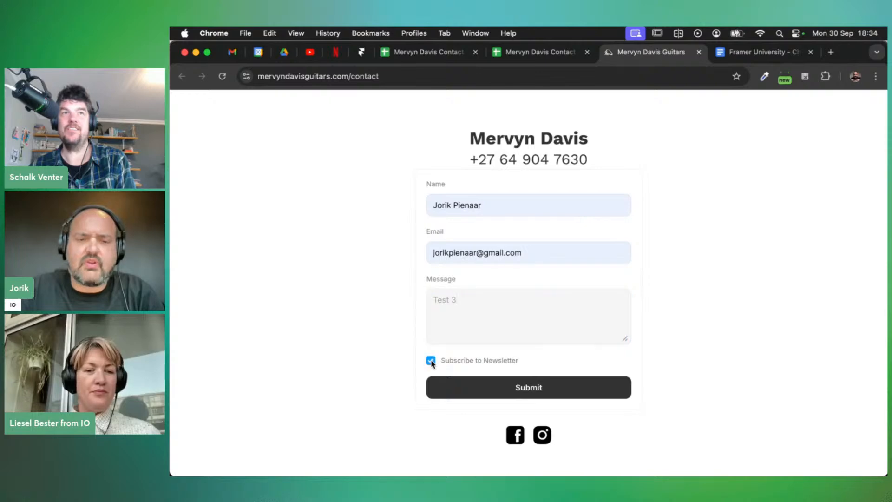
{"action": "left_click", "coordinate": [514, 383]}
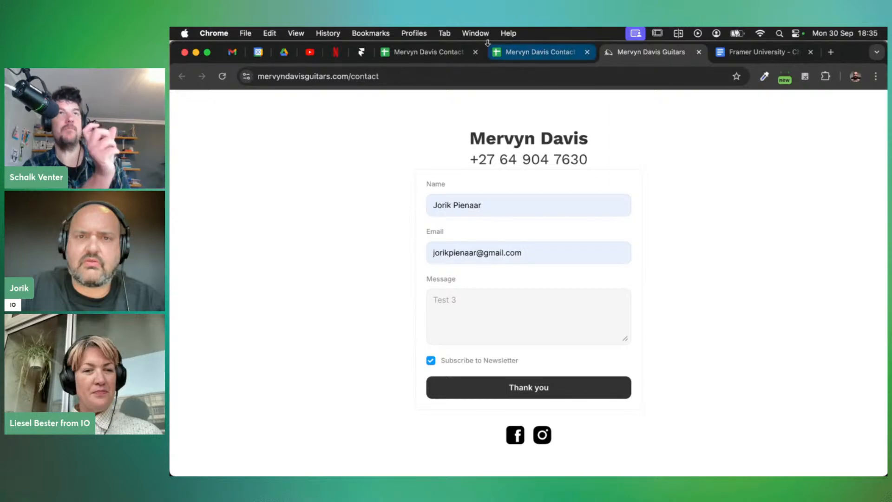
Close both old contact sheet tabs and return to Framer
{"action": "left_click", "coordinate": [475, 52]}
{"action": "left_click", "coordinate": [475, 52]}
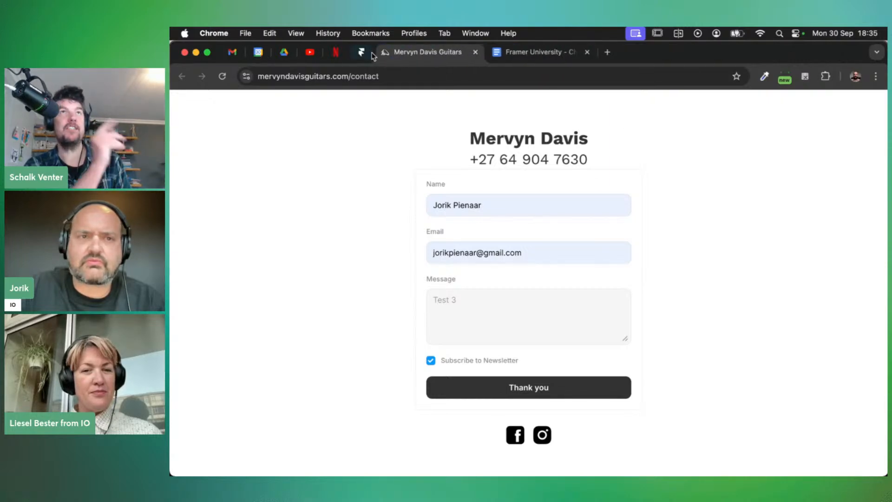
{"action": "left_click", "coordinate": [361, 52]}
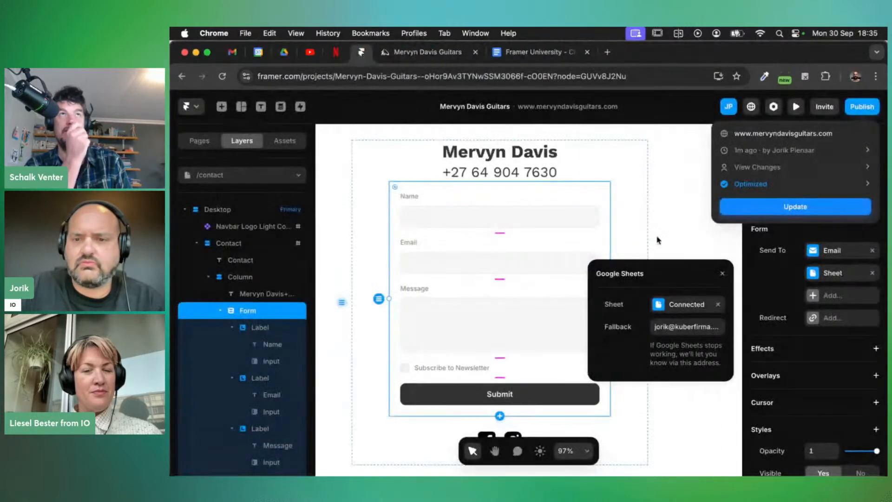
Open the connected sheet and widen the date column A and Email column D
{"action": "left_click", "coordinate": [664, 306]}
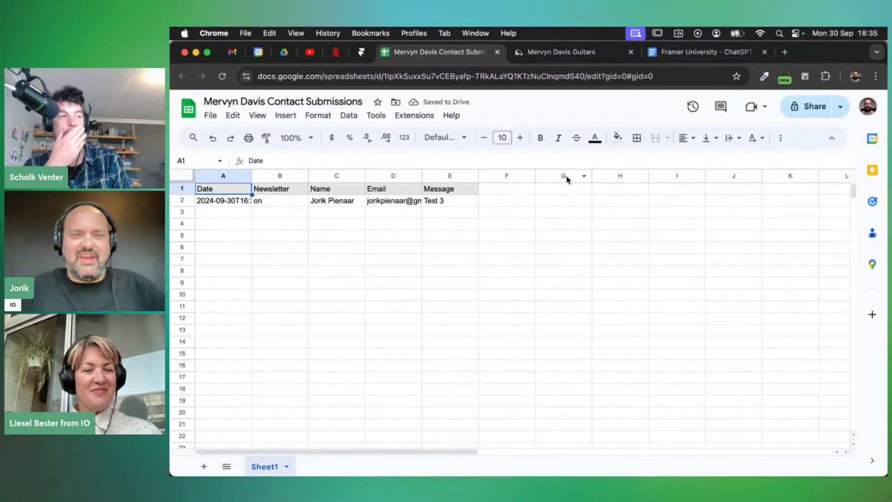
{"action": "left_click_drag", "start_coordinate": [251, 175], "coordinate": [310, 175]}
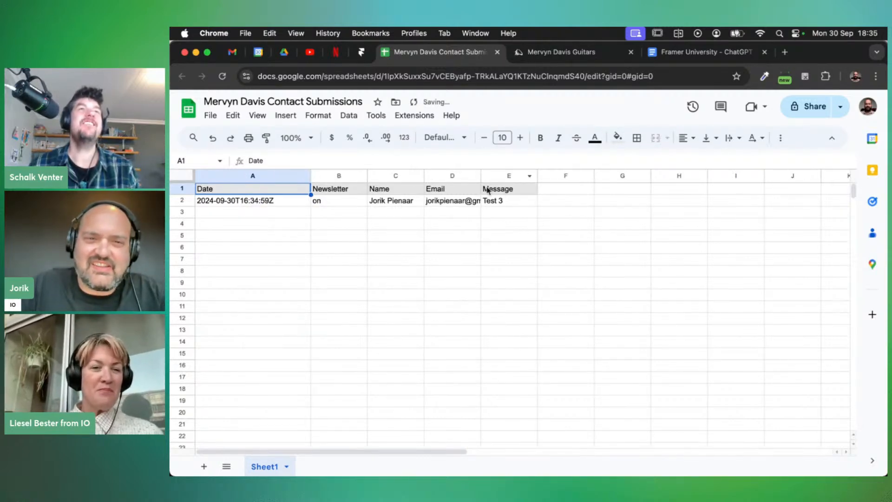
{"action": "left_click_drag", "start_coordinate": [480, 175], "coordinate": [523, 175]}
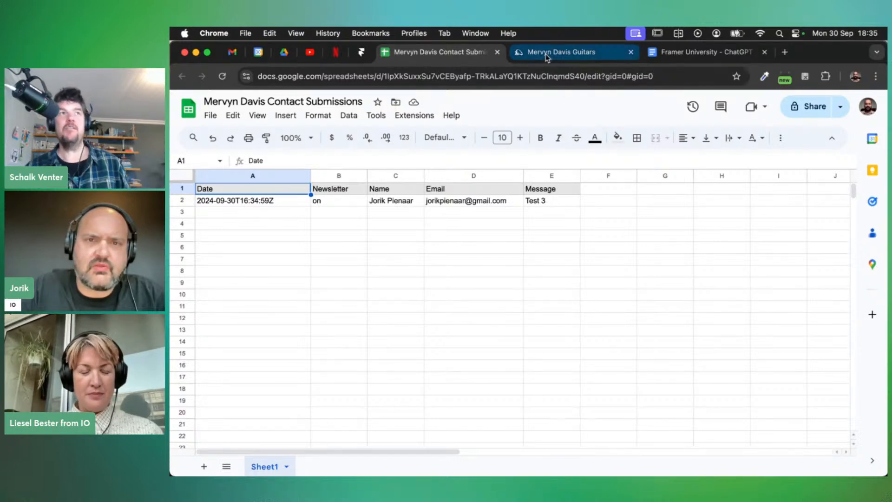
Close the Sheets settings and add a Select dropdown field (Location) to the form
{"action": "left_click", "coordinate": [361, 54]}
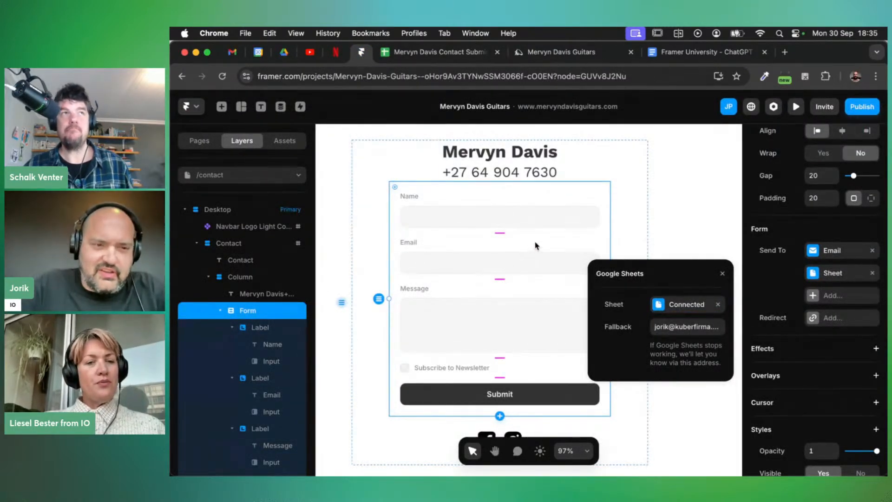
{"action": "left_click", "coordinate": [722, 274]}
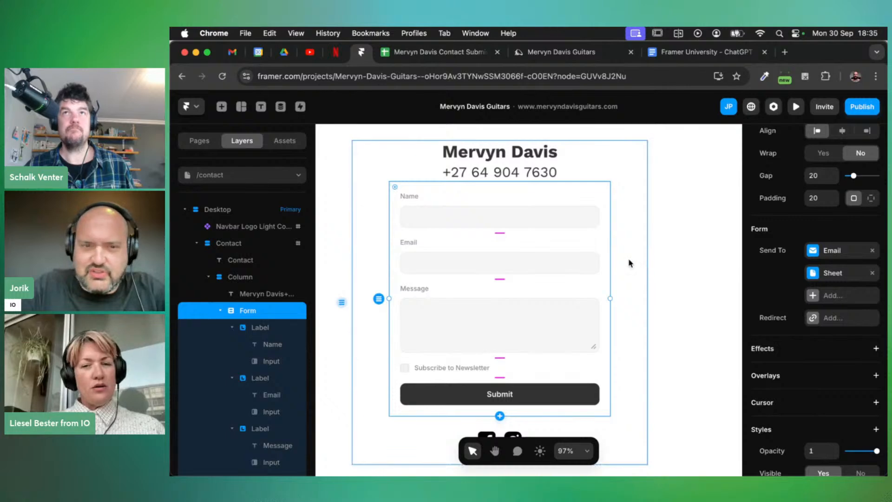
{"action": "left_click", "coordinate": [509, 264]}
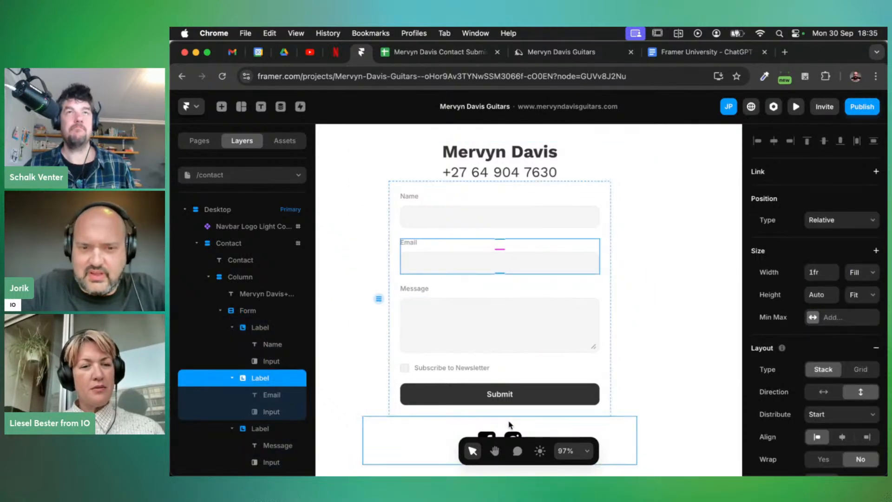
{"action": "left_click", "coordinate": [585, 415]}
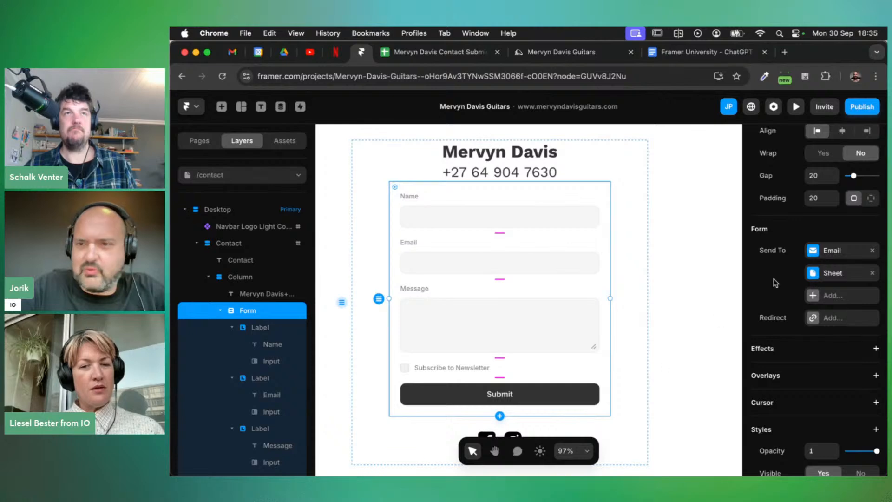
{"action": "scroll", "coordinate": [855, 187], "scroll_direction": "up", "scroll_amount": 6}
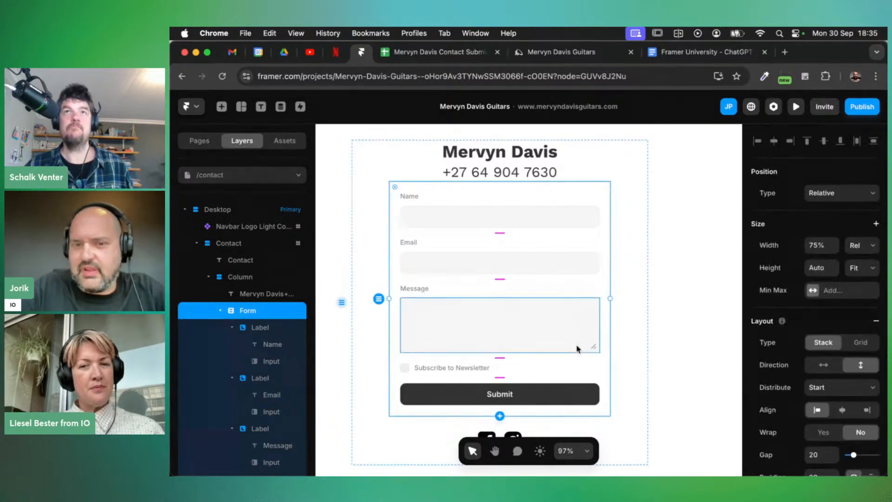
{"action": "left_click", "coordinate": [499, 416]}
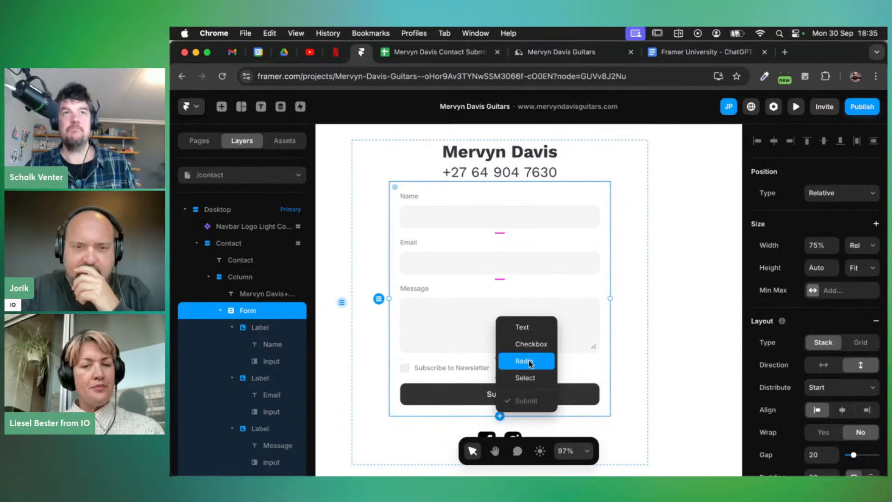
{"action": "left_click", "coordinate": [526, 377]}
{"action": "scroll", "coordinate": [533, 331], "scroll_direction": "down", "scroll_amount": 3}
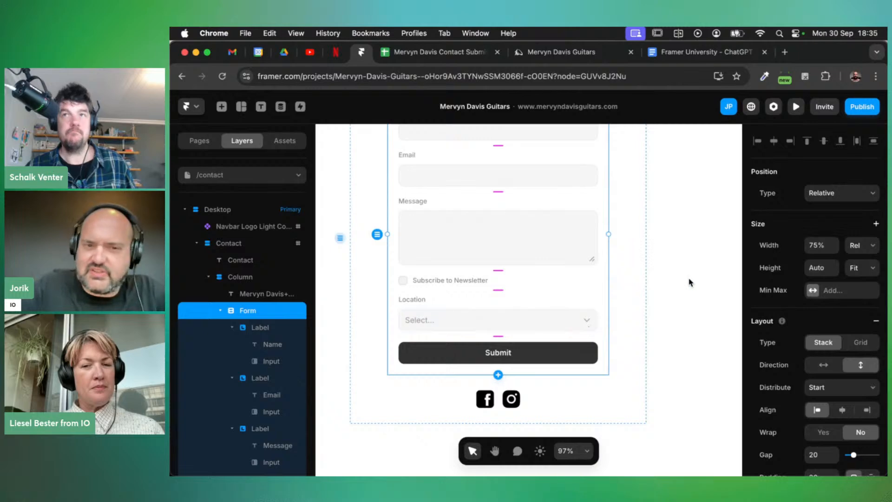
Publish the form update and reload the live contact page
{"action": "left_click", "coordinate": [863, 112]}
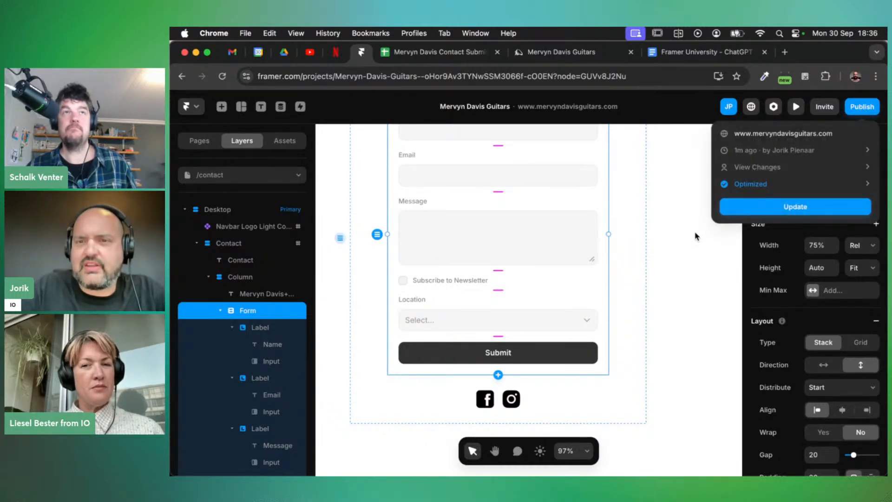
{"action": "left_click", "coordinate": [788, 209]}
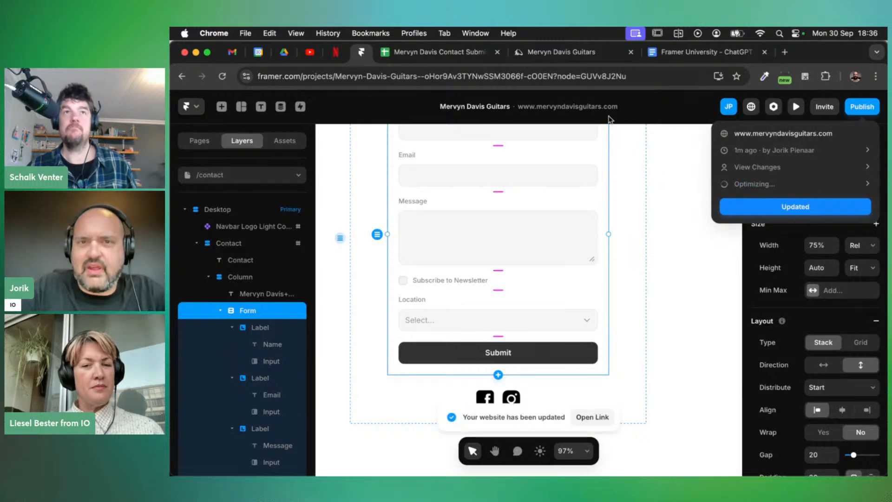
{"action": "left_click", "coordinate": [554, 56]}
{"action": "key", "text": "super+r"}
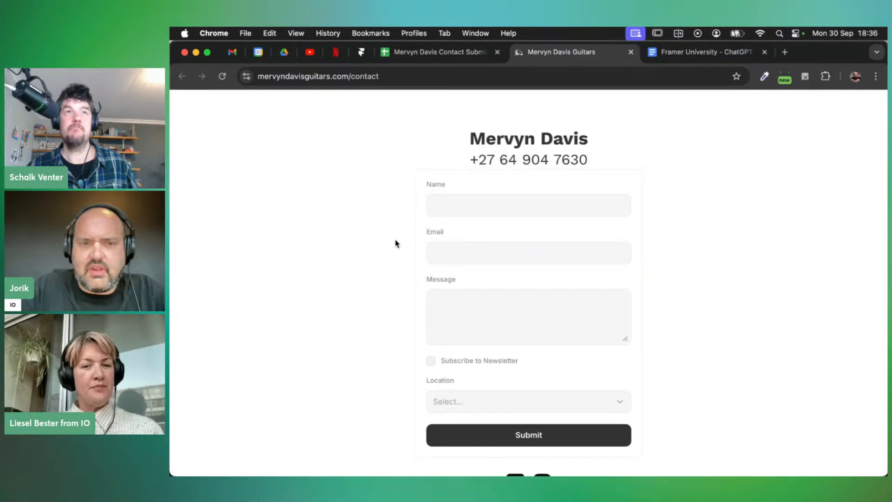
Fill the live form with saved name and email, message 'Test 4', and location Amsterdam
{"action": "left_click", "coordinate": [474, 207]}
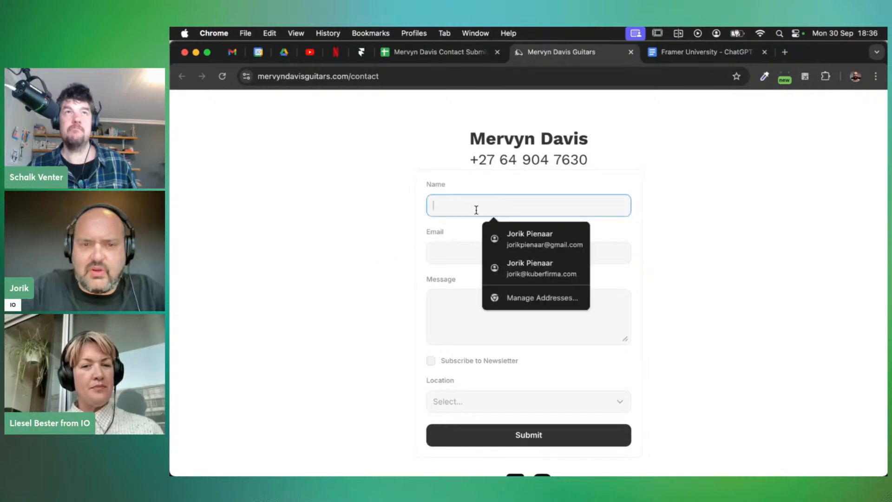
{"action": "left_click", "coordinate": [535, 241]}
{"action": "left_click", "coordinate": [456, 333]}
{"action": "type", "text": "Test 4"}
{"action": "scroll", "coordinate": [495, 366], "scroll_direction": "down", "scroll_amount": 2}
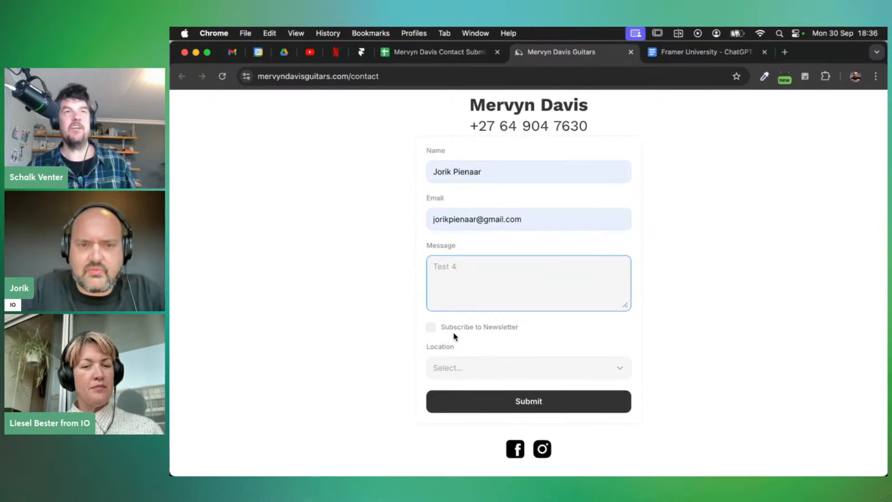
{"action": "scroll", "coordinate": [488, 348], "scroll_direction": "down", "scroll_amount": 1}
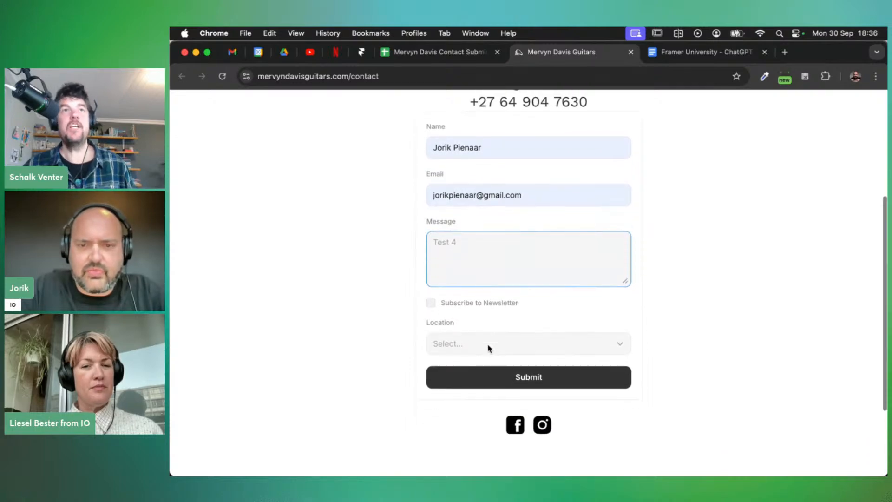
{"action": "left_click", "coordinate": [563, 350]}
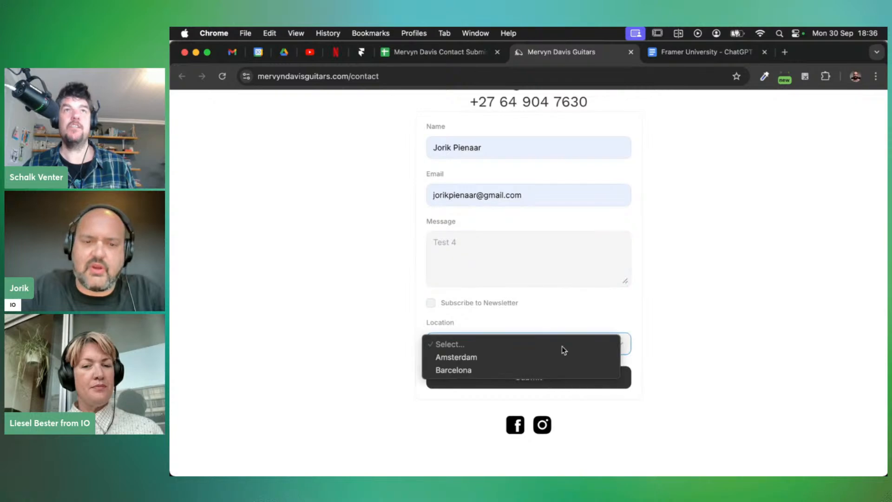
{"action": "left_click", "coordinate": [476, 358]}
Submit the form, check the new row in the submissions sheet, and return to Framer
{"action": "left_click", "coordinate": [549, 384]}
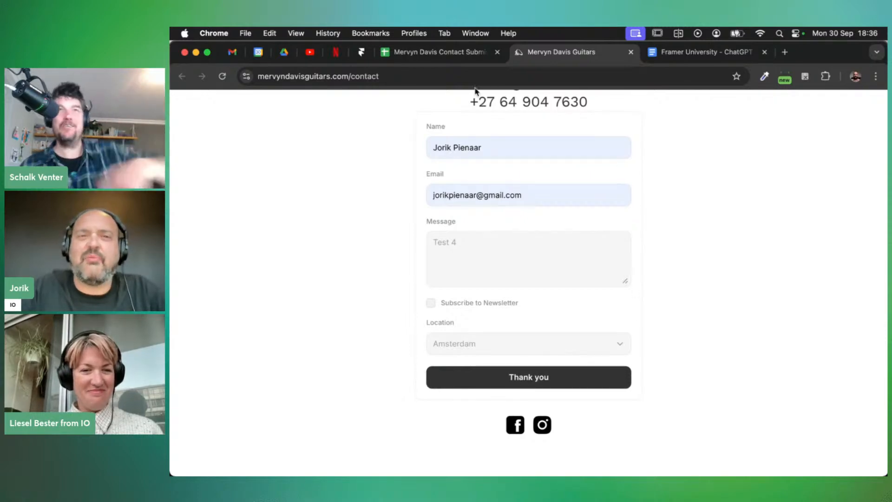
{"action": "left_click", "coordinate": [428, 57]}
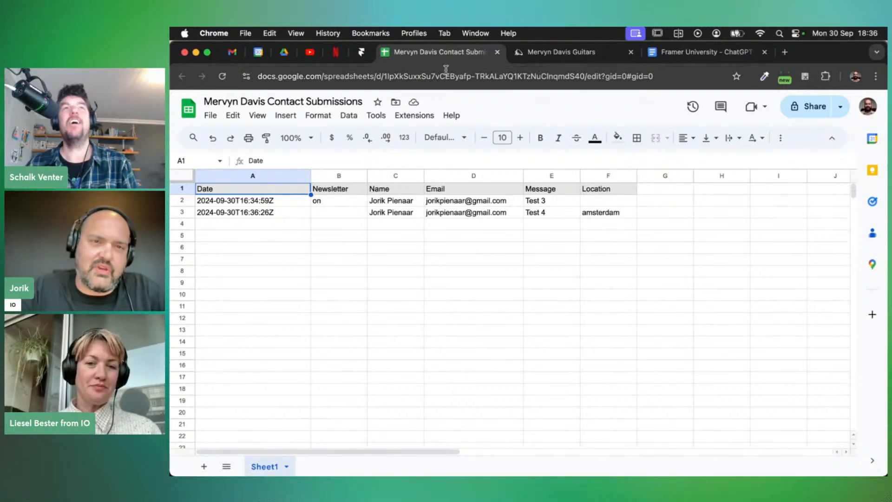
{"action": "left_click", "coordinate": [362, 53]}
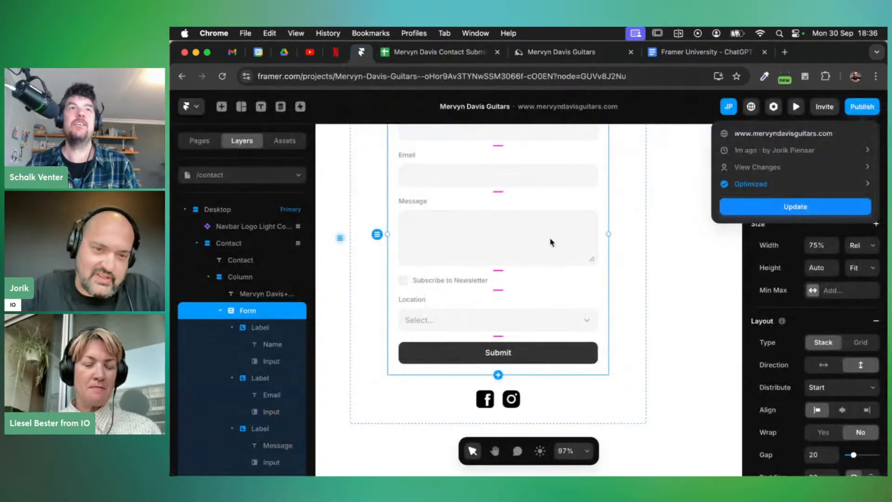
Change the dropdown's label text from 'Location' to 'Locations'
{"action": "left_click", "coordinate": [528, 332]}
{"action": "left_click", "coordinate": [455, 319]}
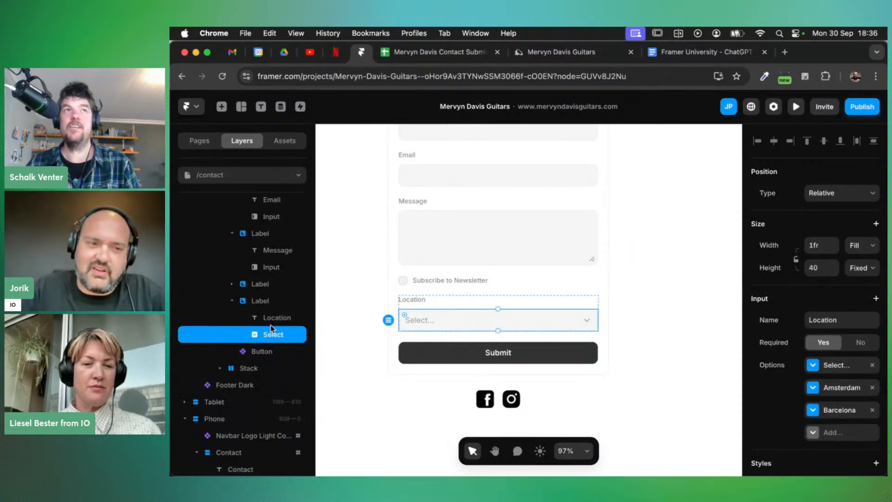
{"action": "left_click", "coordinate": [260, 301]}
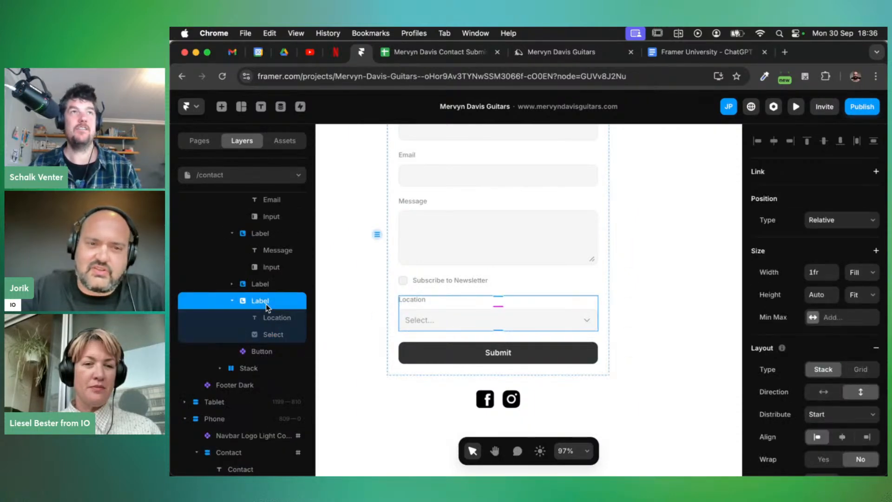
{"action": "left_click", "coordinate": [415, 304]}
{"action": "double_click", "coordinate": [416, 301]}
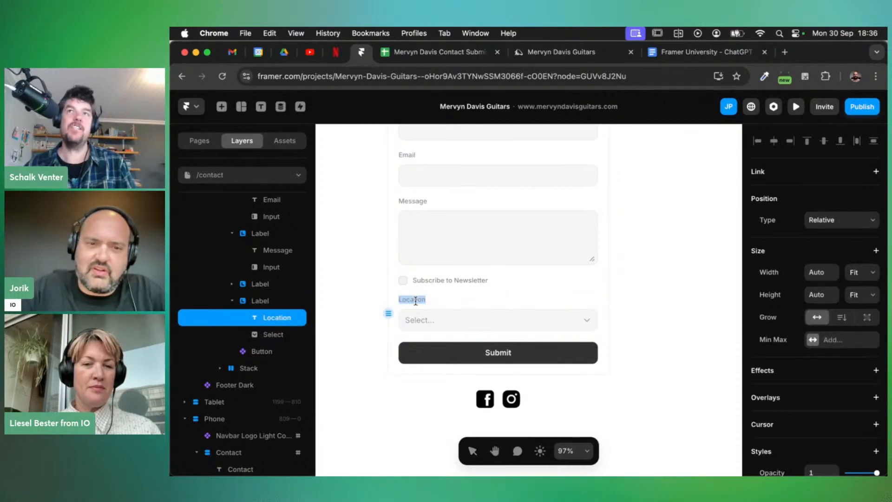
{"action": "key", "text": "Right"}
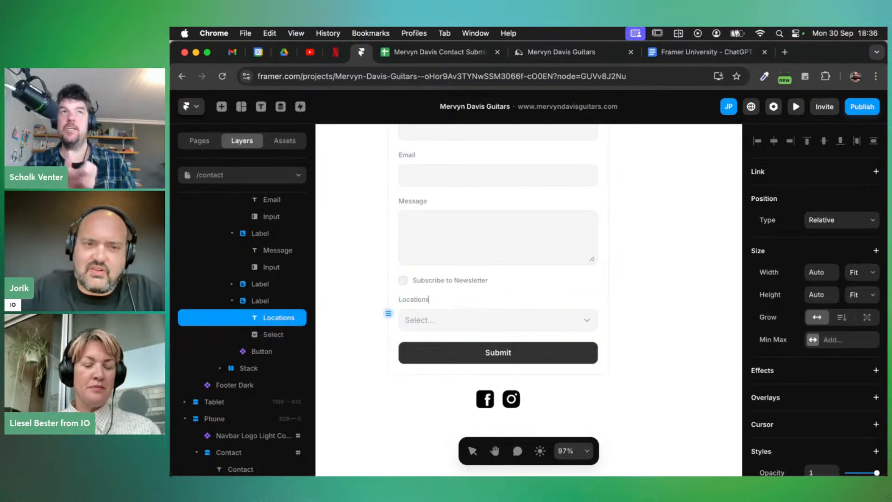
{"action": "key", "text": "Escape"}
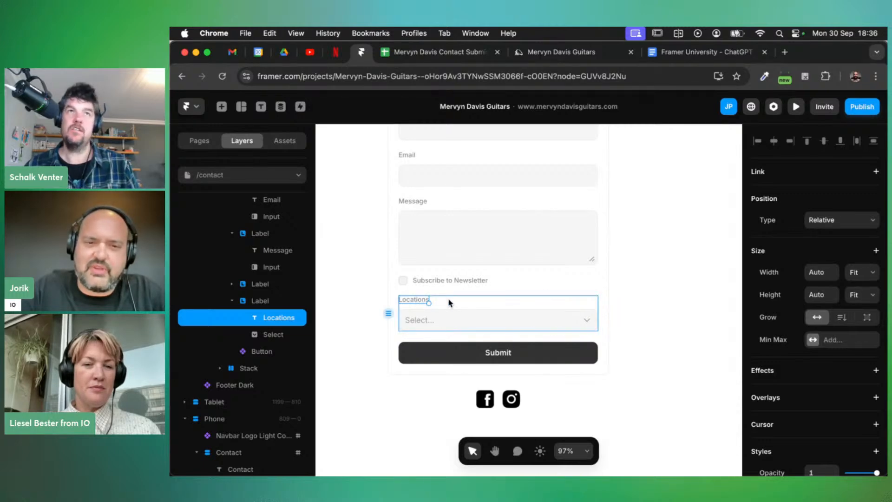
Publish the label change, reload the spreadsheet and live page, then return to Framer
{"action": "left_click", "coordinate": [862, 106]}
{"action": "left_click", "coordinate": [788, 205]}
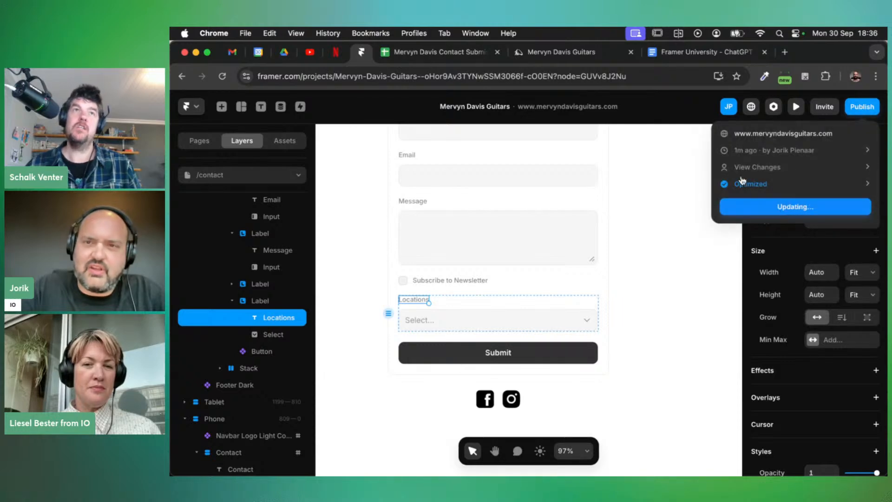
{"action": "left_click", "coordinate": [442, 52]}
{"action": "left_click", "coordinate": [221, 77]}
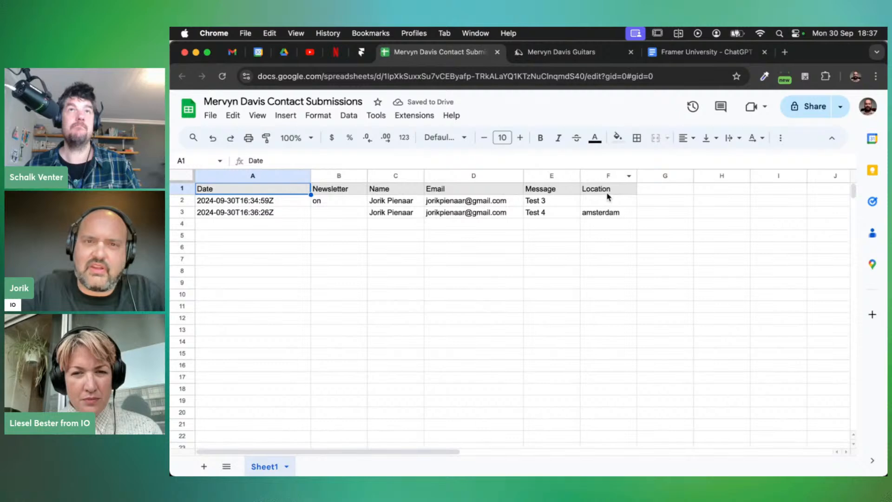
{"action": "left_click", "coordinate": [547, 57]}
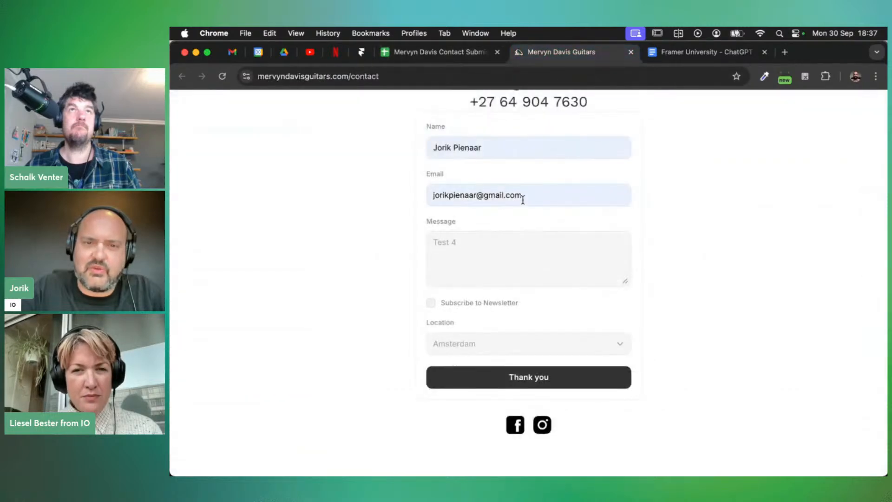
{"action": "left_click", "coordinate": [222, 77]}
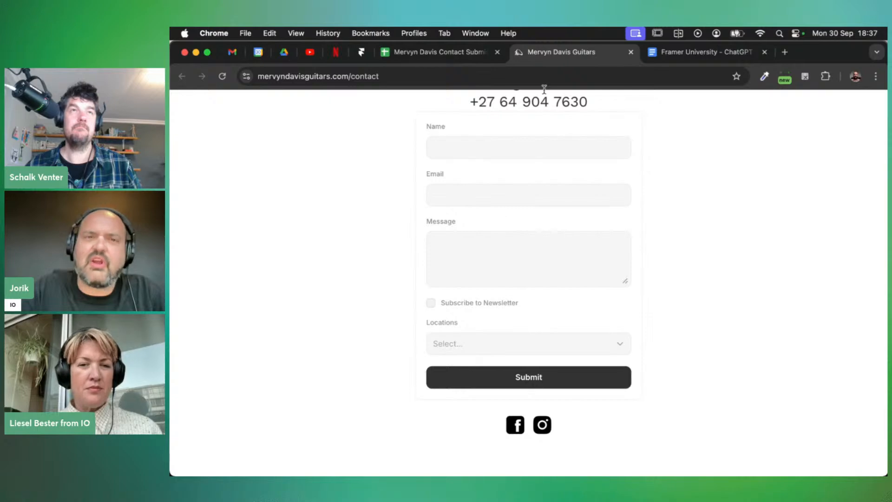
{"action": "left_click", "coordinate": [361, 52]}
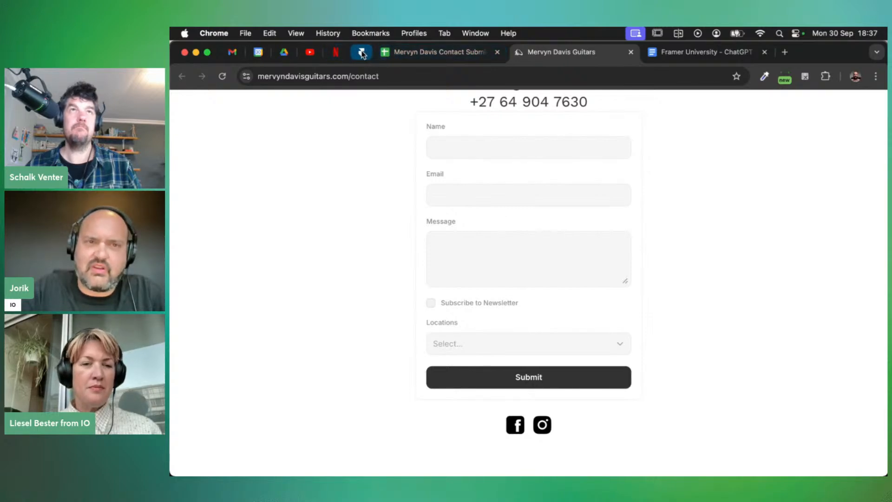
Set the dropdown field's Input Name to 'Locations'
{"action": "left_click", "coordinate": [518, 326]}
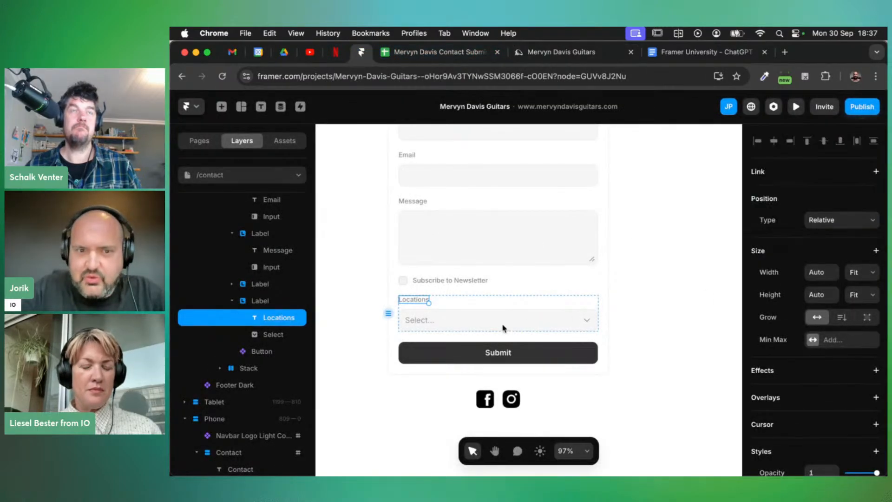
{"action": "left_click", "coordinate": [501, 325]}
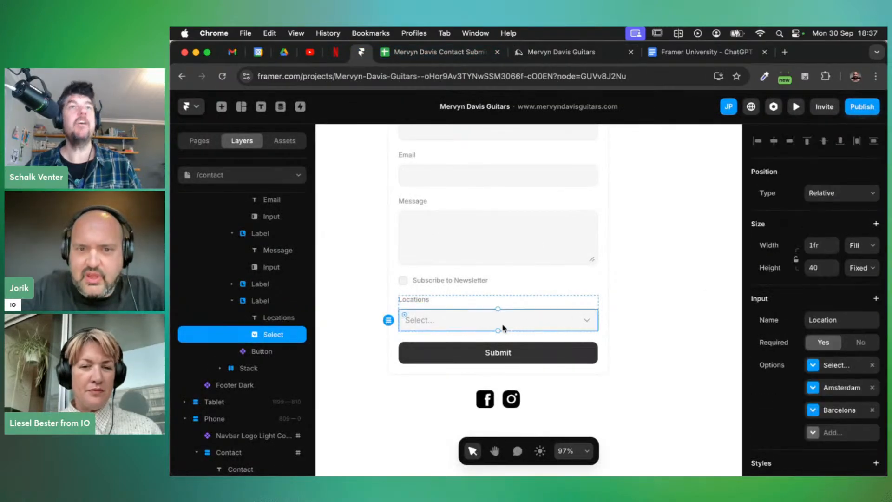
{"action": "left_click", "coordinate": [859, 320]}
{"action": "left_click", "coordinate": [848, 319]}
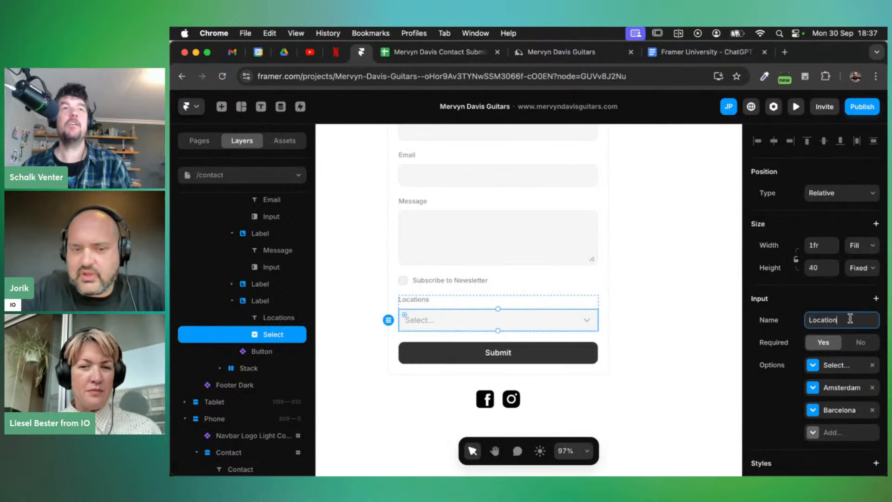
{"action": "left_click", "coordinate": [819, 302]}
{"action": "left_click", "coordinate": [790, 303]}
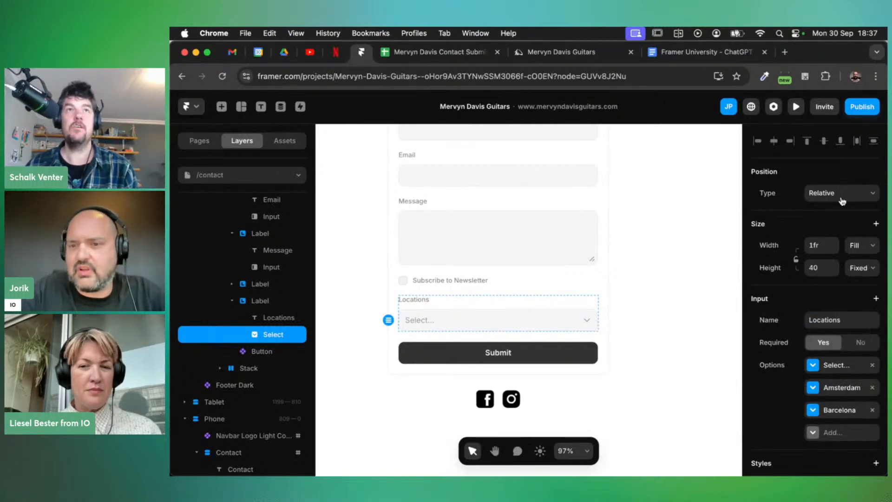
Publish the update, reload the submissions sheet, and switch to the live contact page
{"action": "left_click", "coordinate": [862, 111]}
{"action": "left_click", "coordinate": [817, 206]}
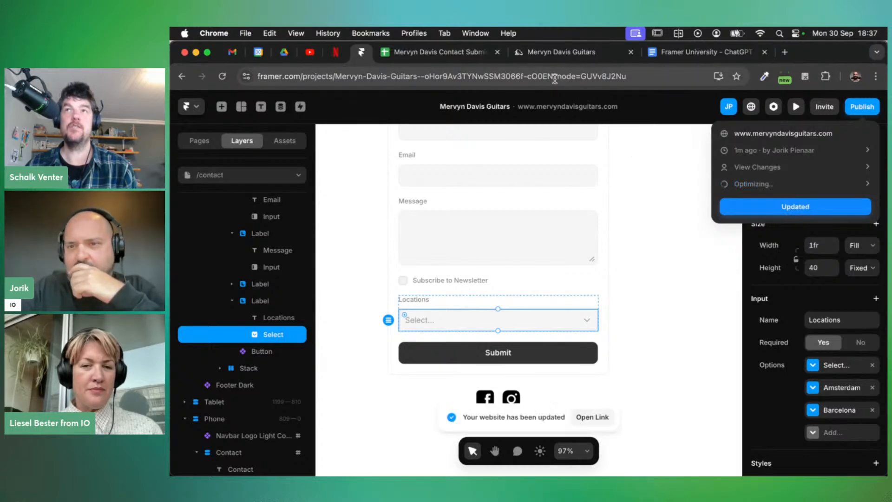
{"action": "left_click", "coordinate": [444, 52]}
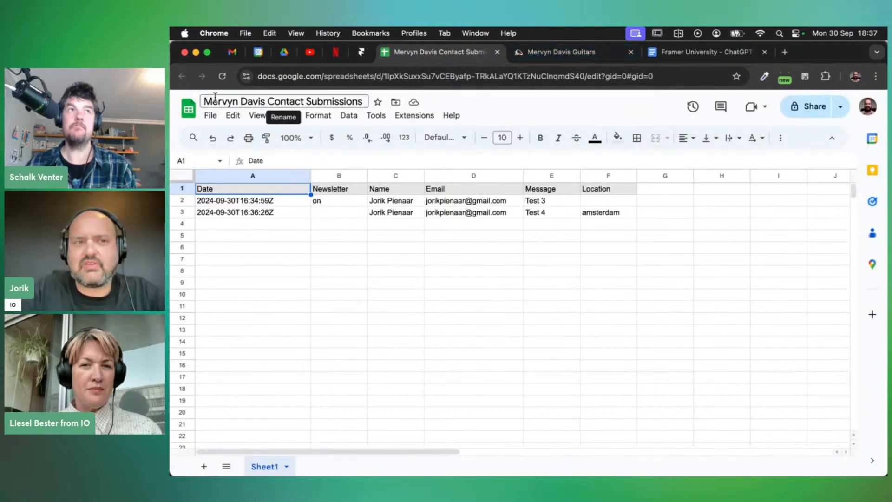
{"action": "left_click", "coordinate": [223, 77]}
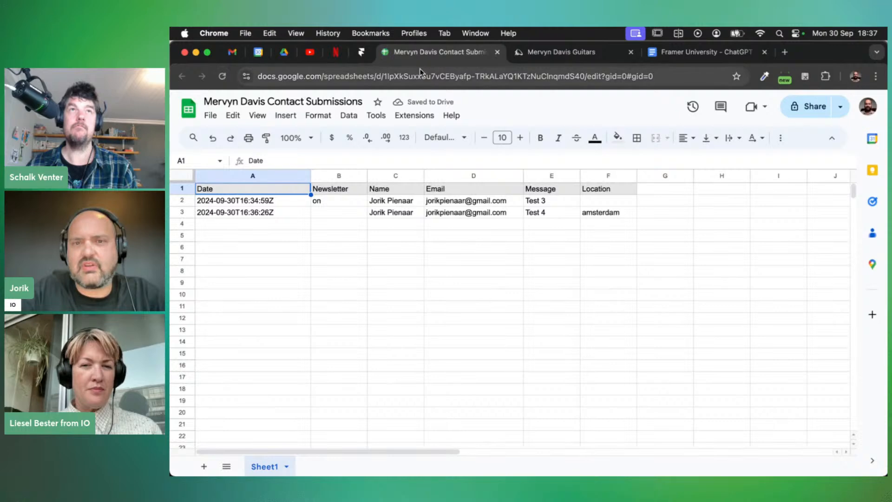
{"action": "left_click", "coordinate": [548, 53]}
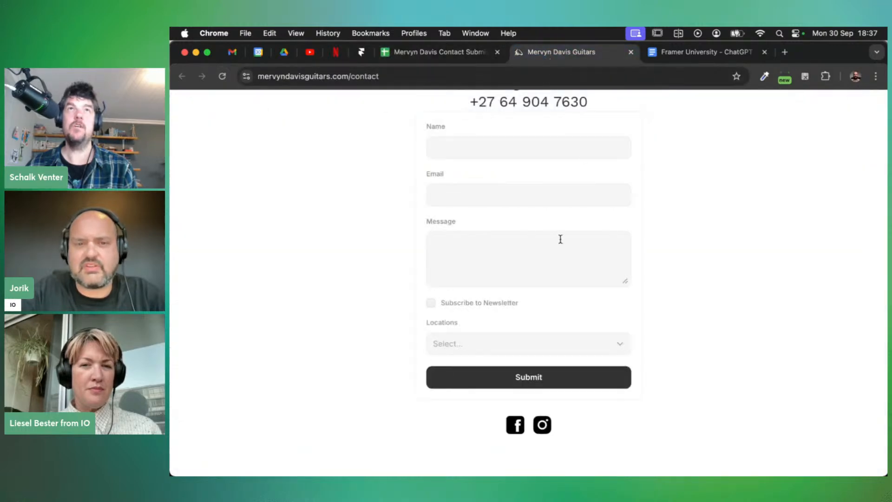
Submit the live form with saved name and email, message 'Test 5', and location Barcelona
{"action": "scroll", "coordinate": [555, 240], "scroll_direction": "up", "scroll_amount": 2}
{"action": "left_click", "coordinate": [456, 205]}
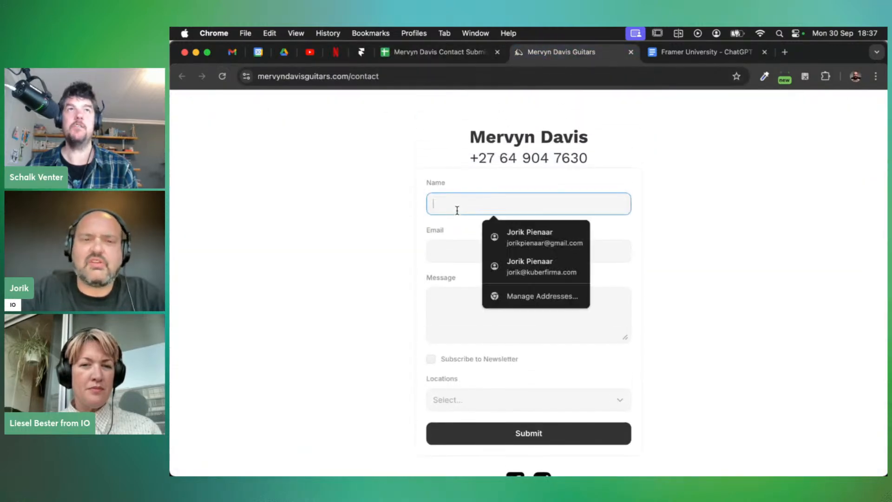
{"action": "left_click", "coordinate": [530, 241]}
{"action": "left_click", "coordinate": [477, 329]}
{"action": "type", "text": "5"}
{"action": "scroll", "coordinate": [683, 398], "scroll_direction": "down", "scroll_amount": 3}
{"action": "left_click", "coordinate": [476, 334]}
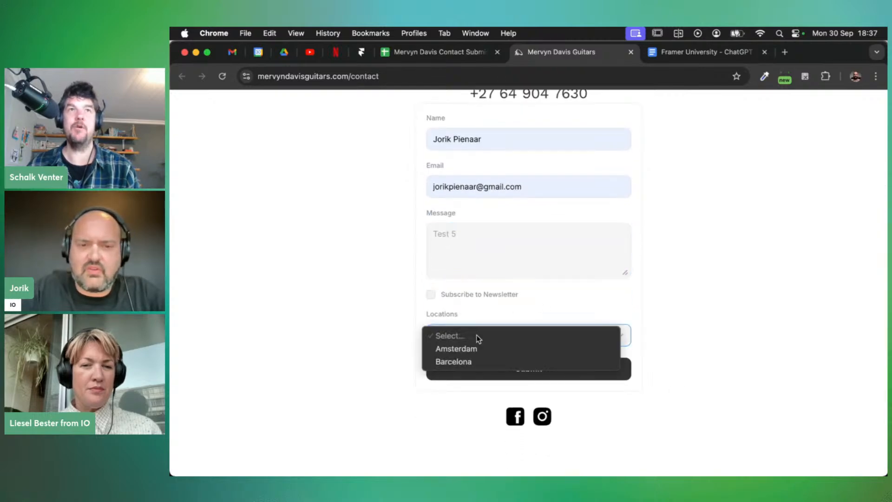
{"action": "left_click", "coordinate": [483, 360]}
{"action": "left_click", "coordinate": [523, 368]}
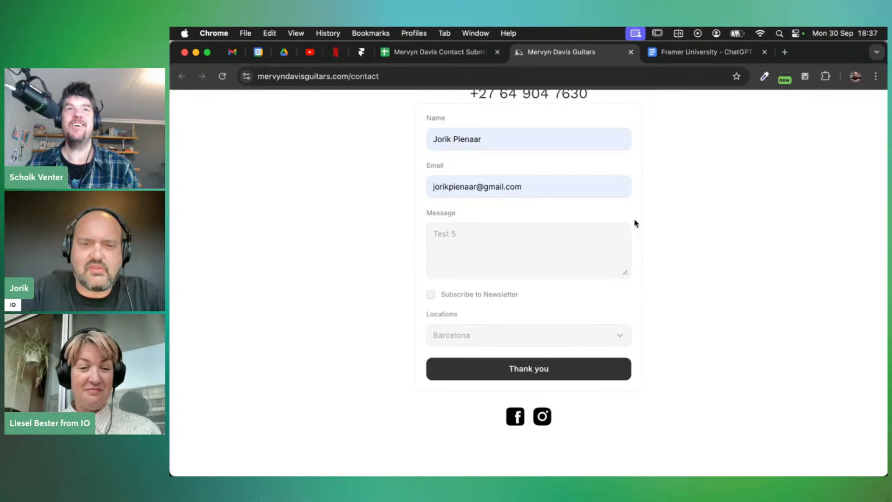
Check the Location column F in the sheet for the new row, then return to Framer
{"action": "left_click", "coordinate": [427, 55]}
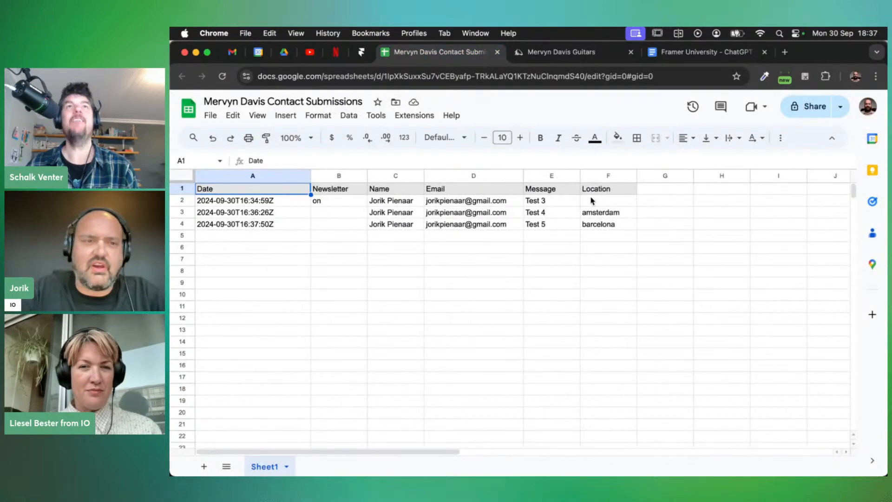
{"action": "left_click", "coordinate": [607, 191]}
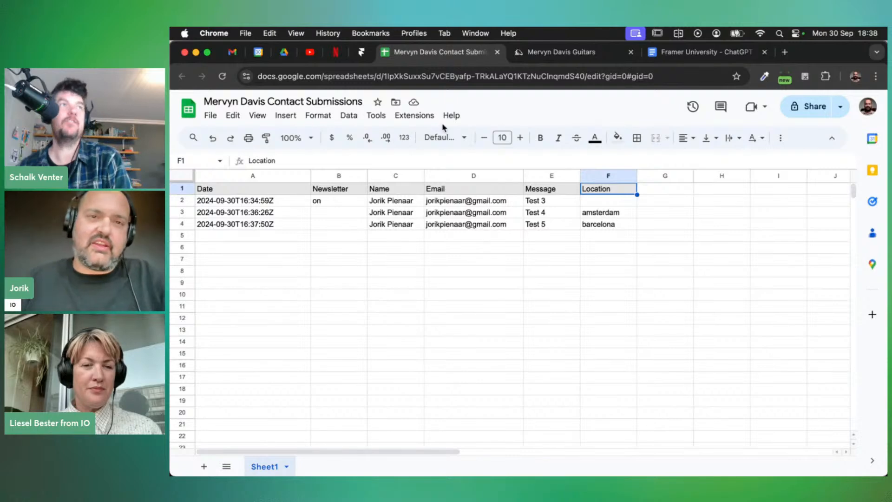
{"action": "left_click", "coordinate": [363, 53]}
Delete the Locations label and its dropdown from the contact form
{"action": "left_click", "coordinate": [479, 304]}
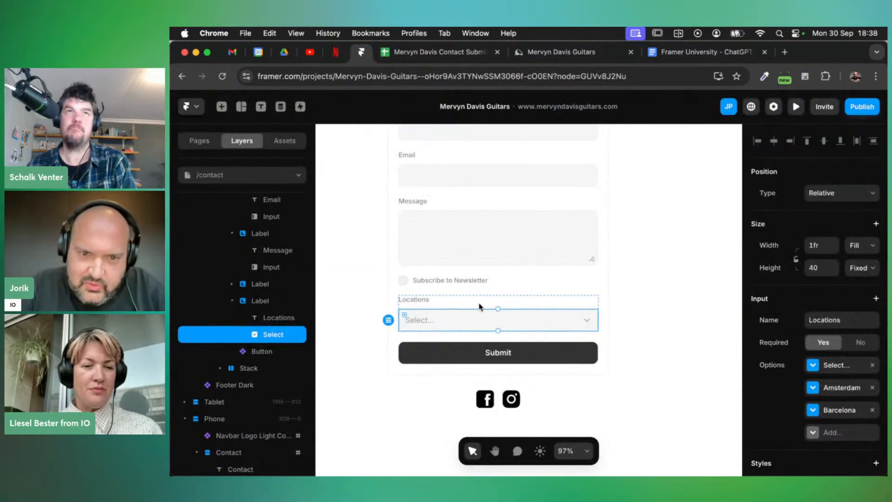
{"action": "left_click", "coordinate": [449, 302]}
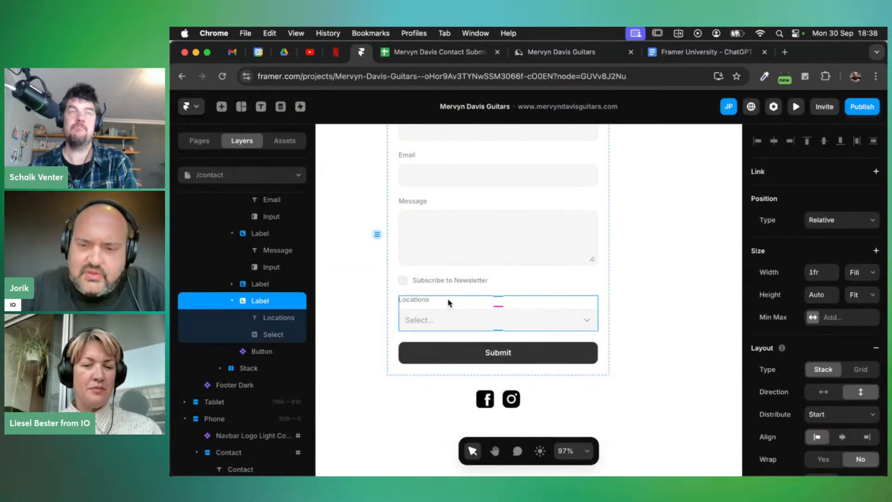
{"action": "key", "text": "BackSpace"}
Publish the update and reload the live contact page
{"action": "left_click", "coordinate": [859, 108]}
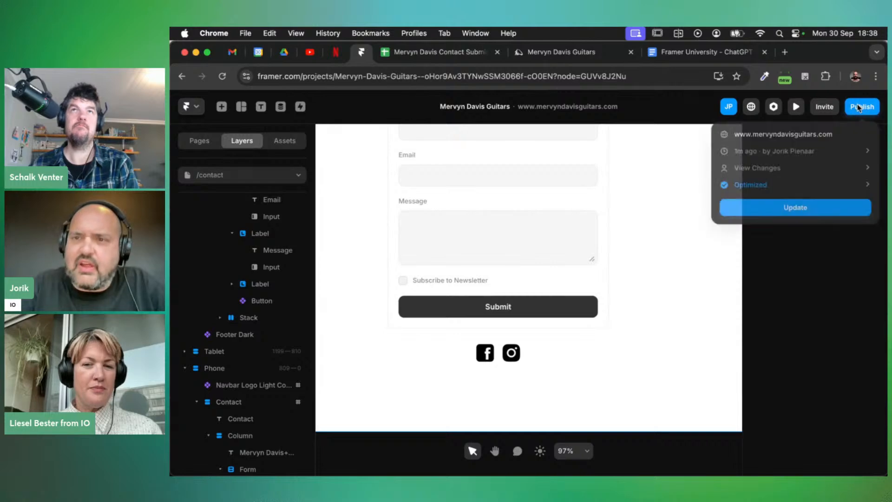
{"action": "left_click", "coordinate": [804, 213]}
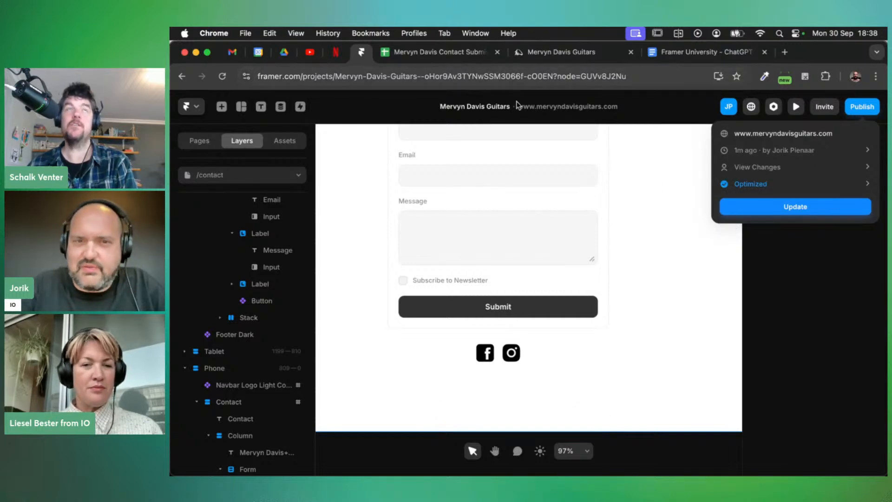
{"action": "left_click", "coordinate": [559, 55]}
{"action": "key", "text": "super+r"}
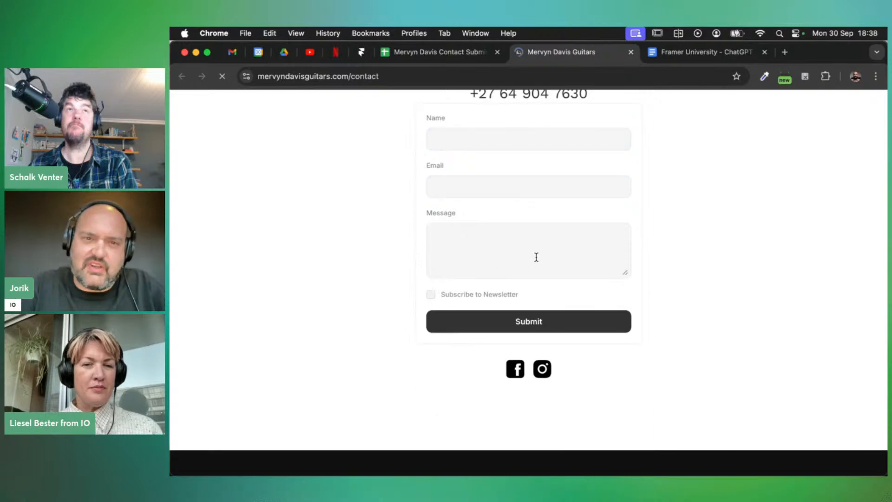
Submit a 'Test 6' enquiry with saved name and email and newsletter ticked, then view the sheet
{"action": "left_click", "coordinate": [479, 143]}
{"action": "left_click", "coordinate": [530, 171]}
{"action": "left_click", "coordinate": [460, 189]}
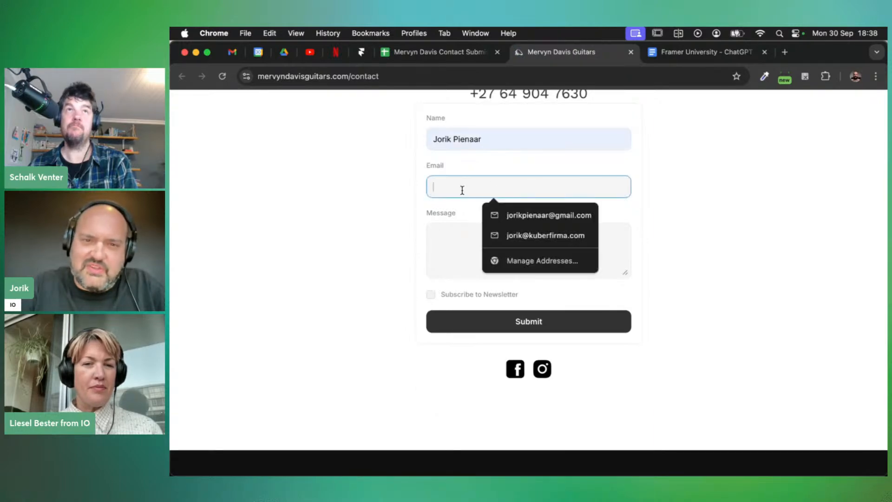
{"action": "left_click", "coordinate": [517, 215]}
{"action": "left_click", "coordinate": [475, 239]}
{"action": "type", "text": "Test"}
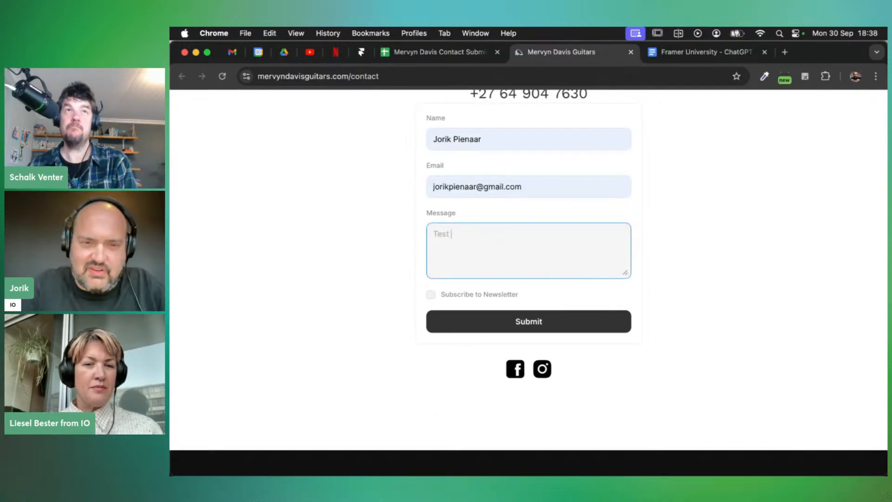
{"action": "type", "text": " 6"}
{"action": "left_click", "coordinate": [490, 300]}
{"action": "left_click", "coordinate": [491, 300]}
{"action": "left_click", "coordinate": [527, 324]}
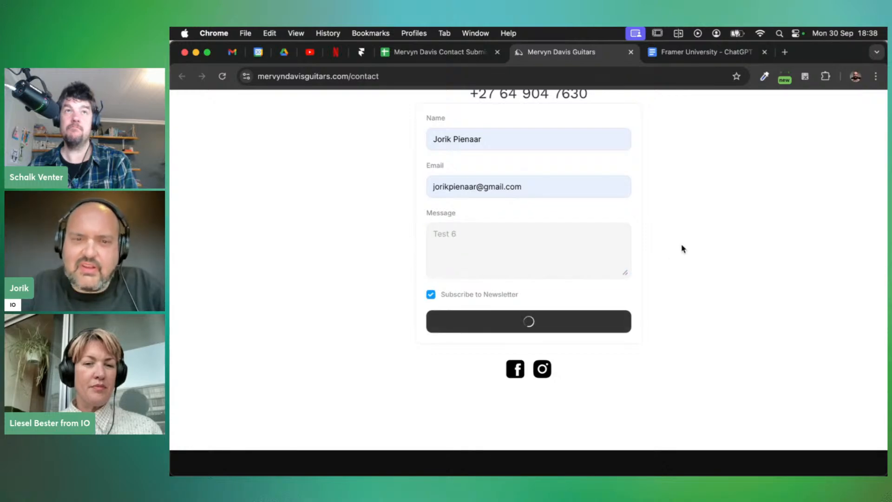
{"action": "left_click", "coordinate": [434, 52]}
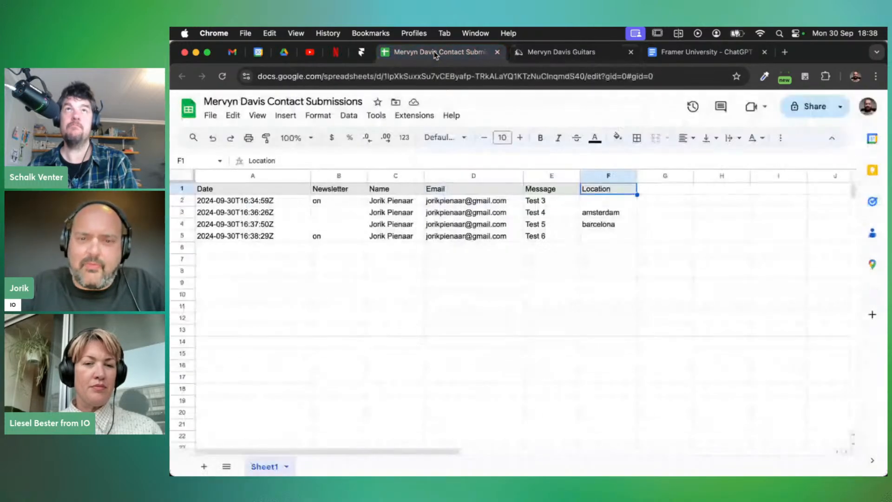
Inspect the Test 6 row's empty Location cell, then view the submission email in Gmail
{"action": "left_click", "coordinate": [596, 238]}
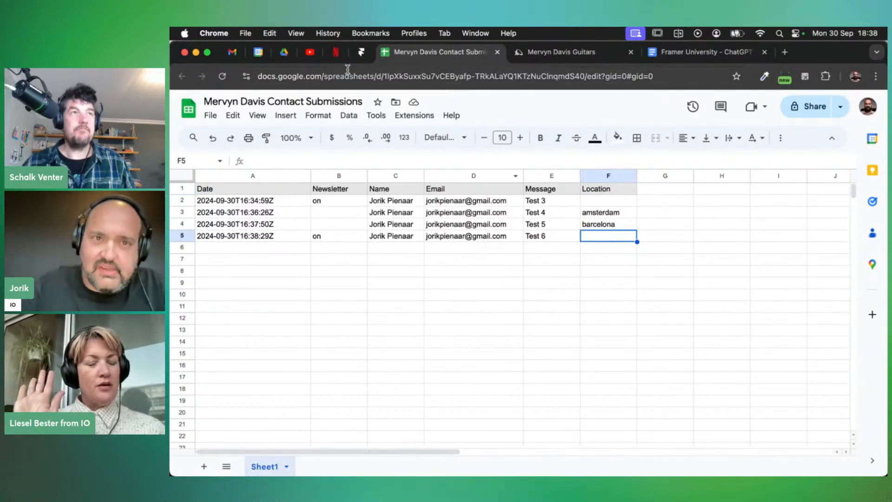
{"action": "left_click", "coordinate": [232, 52]}
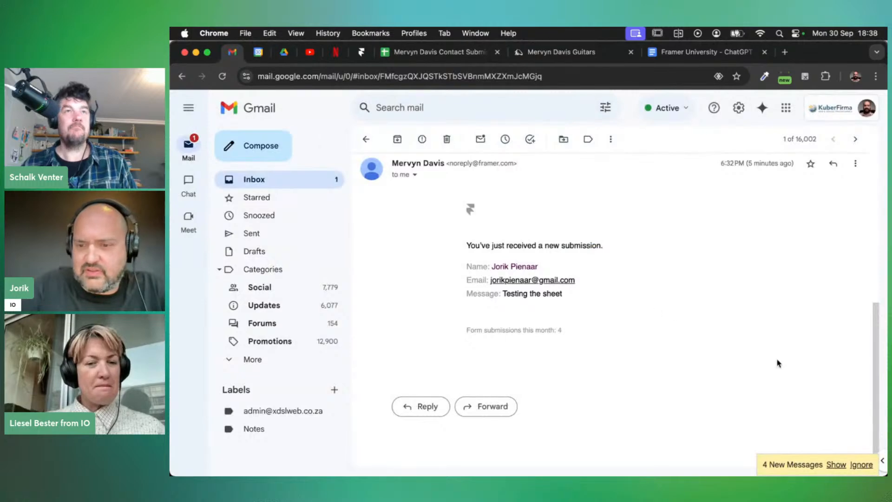
Expand the 4 new submission notification emails, skim them, and go back to the spreadsheet
{"action": "left_click", "coordinate": [835, 464]}
{"action": "scroll", "coordinate": [678, 335], "scroll_direction": "down", "scroll_amount": 10}
{"action": "scroll", "coordinate": [576, 260], "scroll_direction": "up", "scroll_amount": 8}
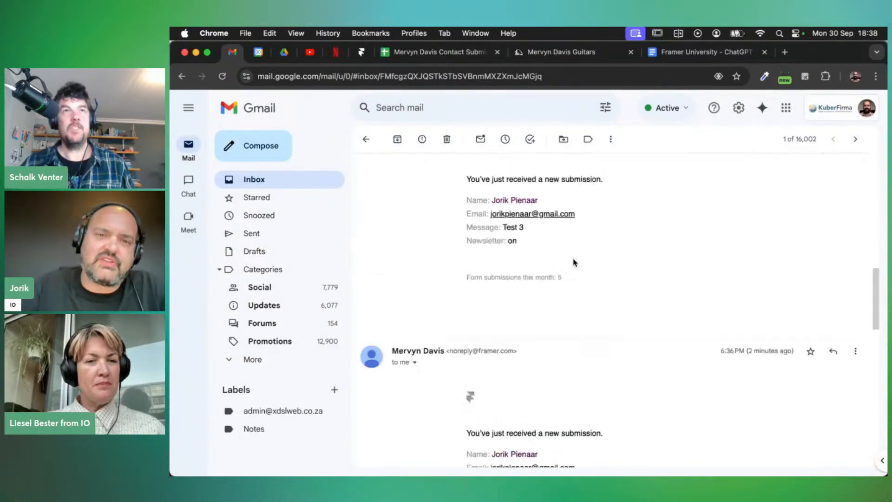
{"action": "left_click", "coordinate": [425, 51]}
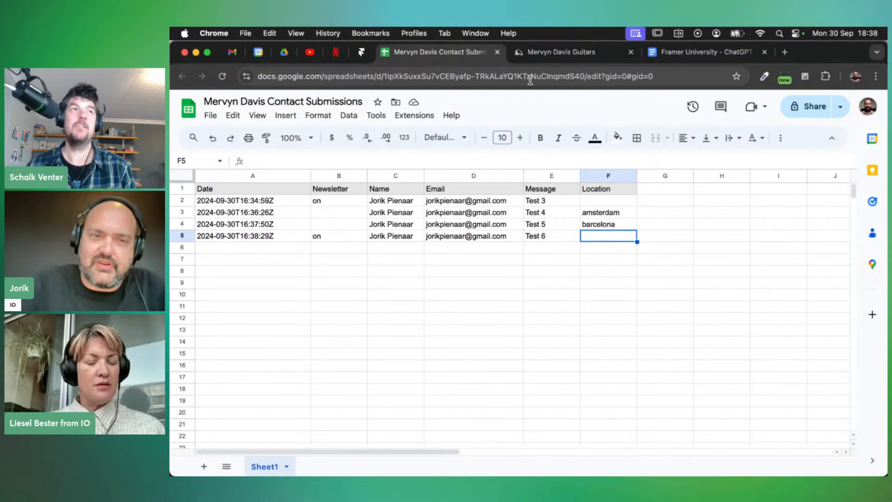
Back in Framer, dismiss the Publish popover and scroll up to the contact page heading
{"action": "left_click", "coordinate": [363, 53]}
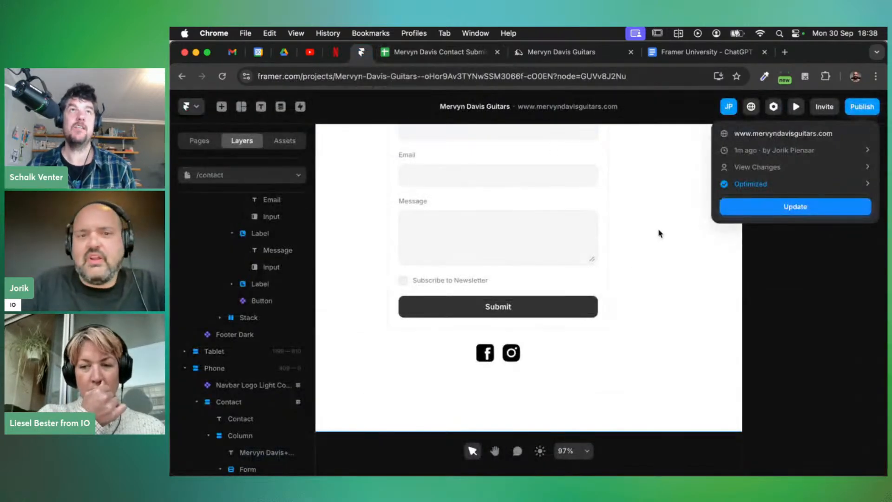
{"action": "left_click", "coordinate": [813, 295]}
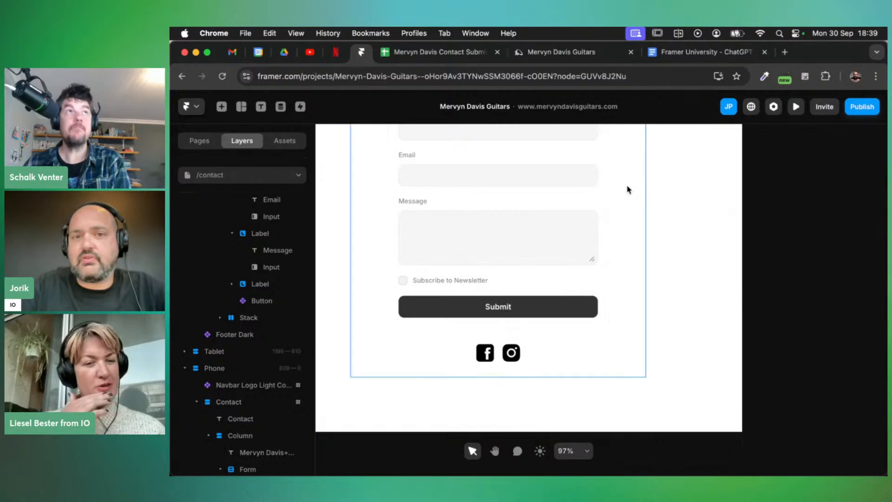
{"action": "scroll", "coordinate": [421, 242], "scroll_direction": "up", "scroll_amount": 1}
{"action": "scroll", "coordinate": [422, 241], "scroll_direction": "up", "scroll_amount": 3}
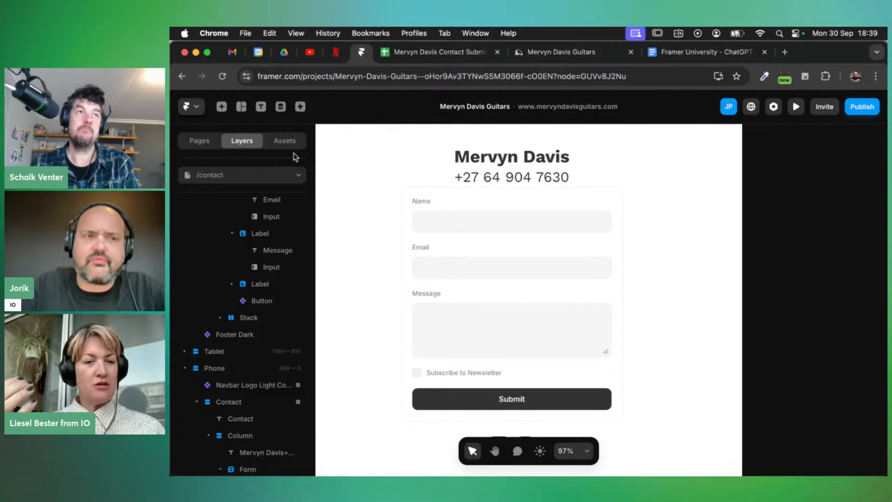
Browse the Insert panel's Forms, Media and Icons elements, then close it back to Layers
{"action": "left_click", "coordinate": [221, 108]}
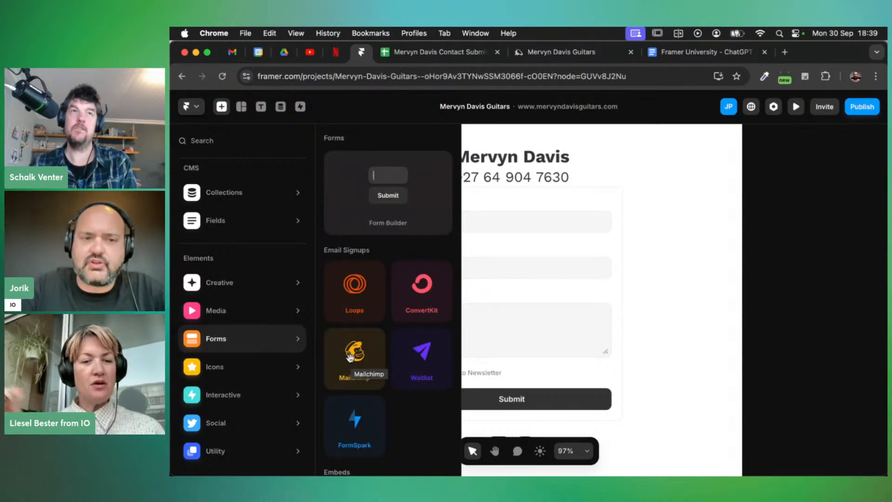
{"action": "scroll", "coordinate": [350, 355], "scroll_direction": "down", "scroll_amount": 1}
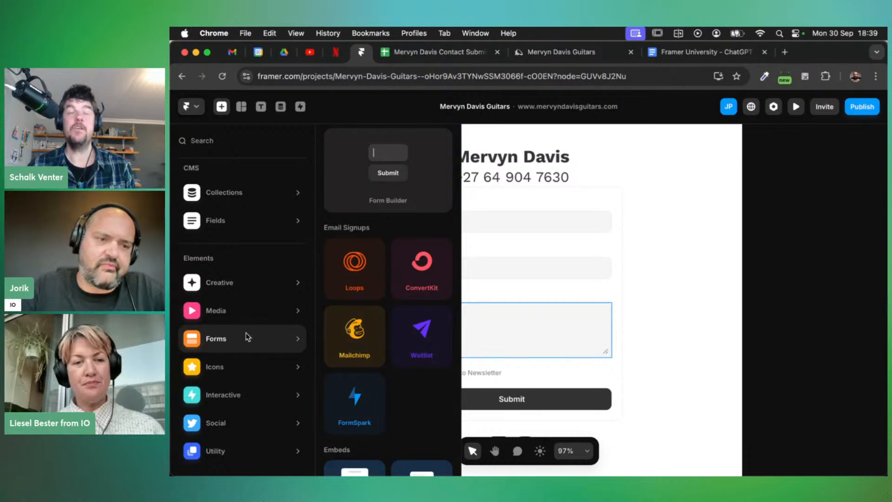
{"action": "mouse_move", "coordinate": [233, 317]}
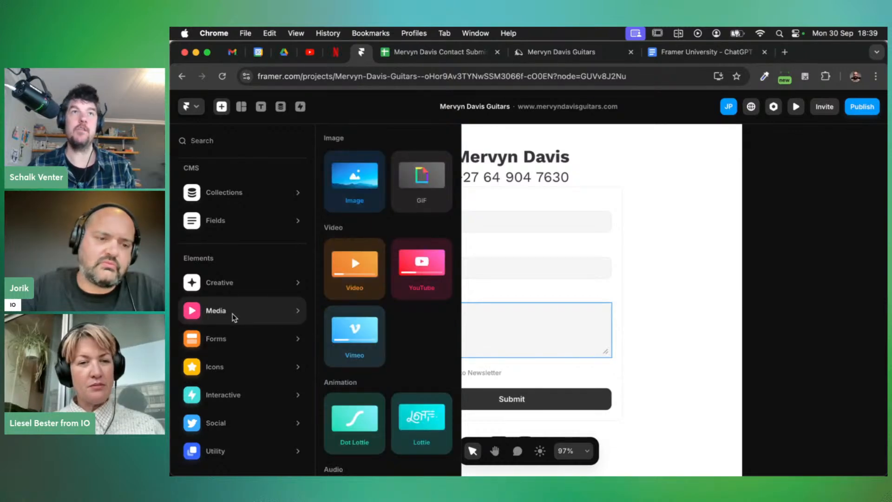
{"action": "mouse_move", "coordinate": [235, 367]}
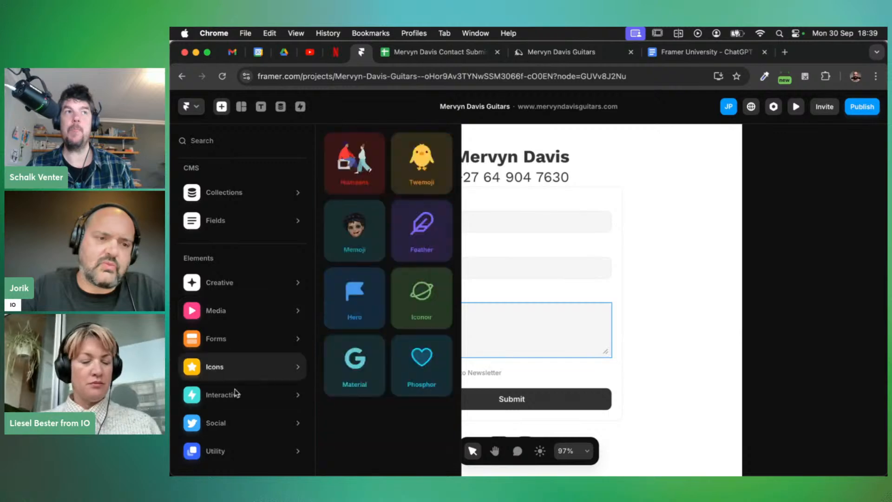
{"action": "left_click", "coordinate": [522, 298]}
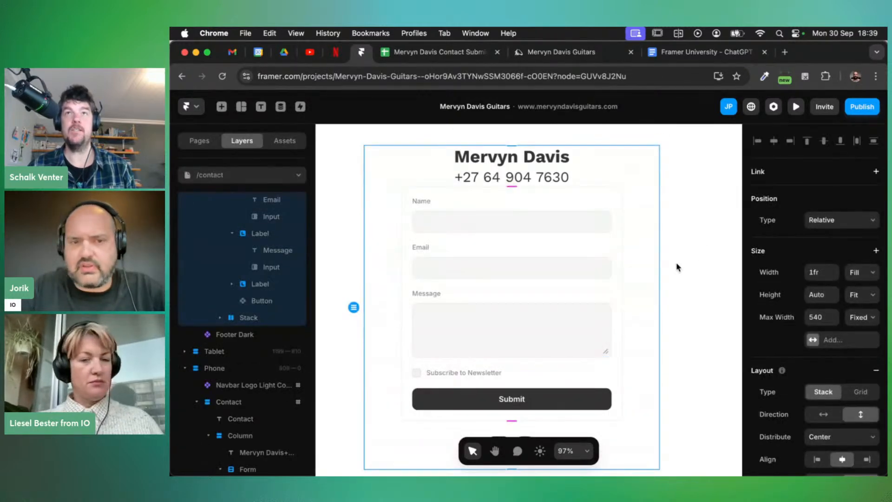
Set the contact form to redirect to the Home page after a successful submission
{"action": "scroll", "coordinate": [255, 276], "scroll_direction": "up", "scroll_amount": 5}
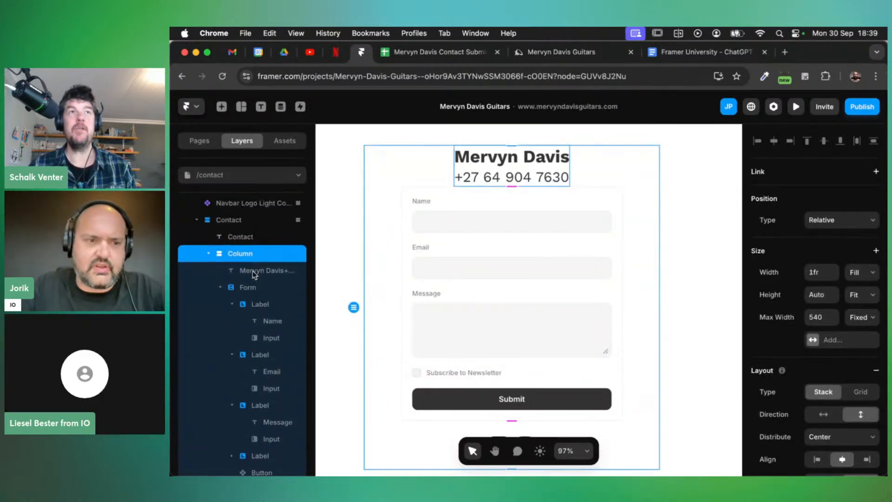
{"action": "left_click", "coordinate": [253, 287]}
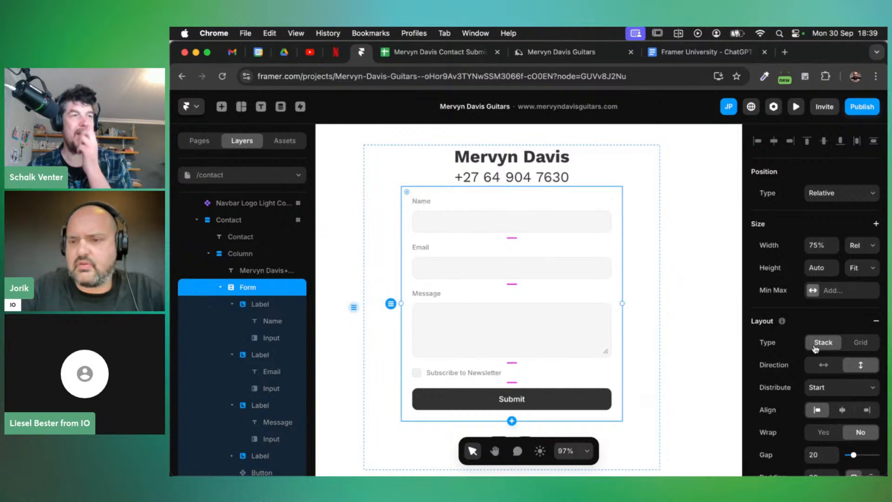
{"action": "scroll", "coordinate": [815, 349], "scroll_direction": "down", "scroll_amount": 5}
{"action": "scroll", "coordinate": [815, 348], "scroll_direction": "down", "scroll_amount": 1}
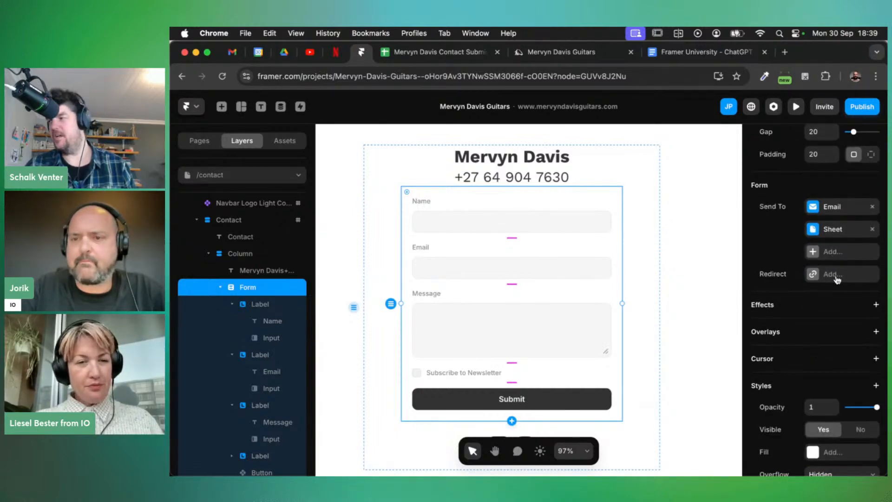
{"action": "left_click", "coordinate": [834, 275]}
{"action": "left_click", "coordinate": [679, 305]}
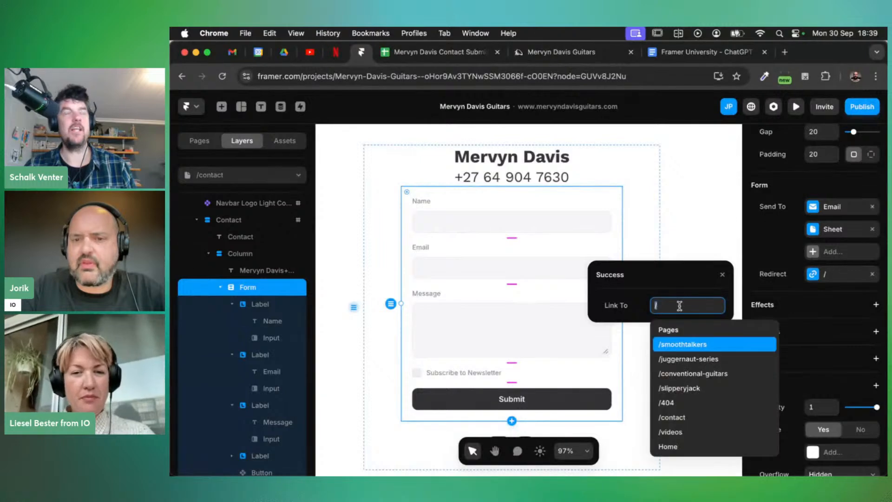
{"action": "left_click", "coordinate": [677, 443]}
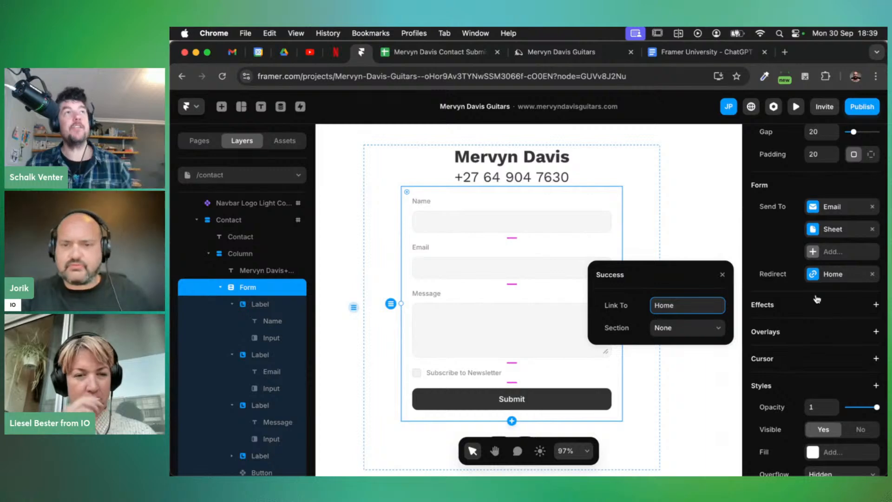
{"action": "left_click", "coordinate": [764, 248]}
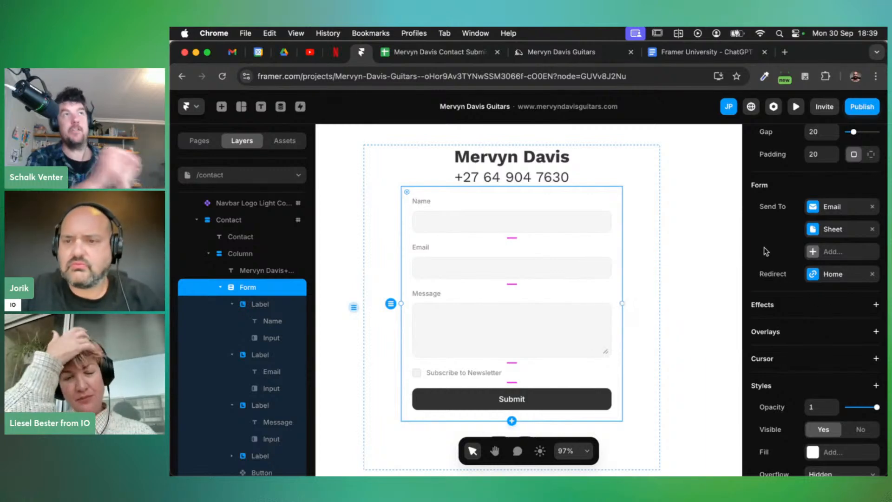
Add a Webhook destination for form submissions and start entering its API URL
{"action": "left_click", "coordinate": [841, 255]}
{"action": "left_click", "coordinate": [808, 281]}
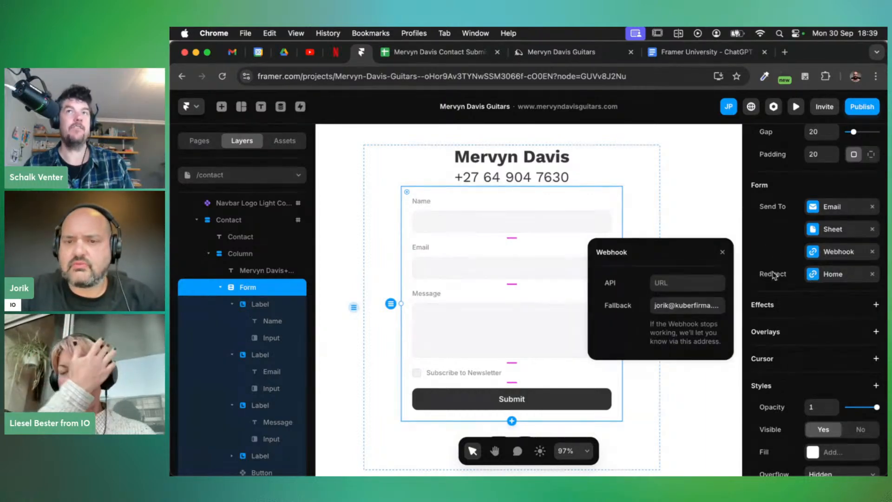
{"action": "left_click", "coordinate": [669, 283]}
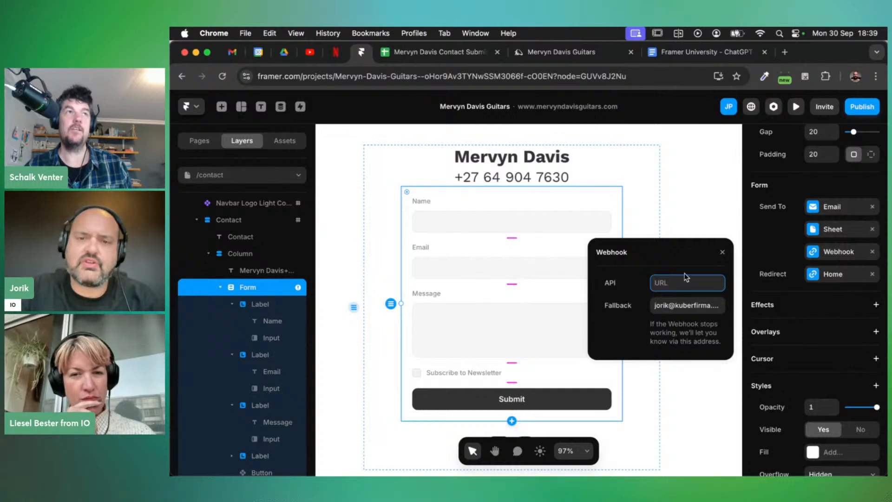
{"action": "left_click", "coordinate": [722, 252]}
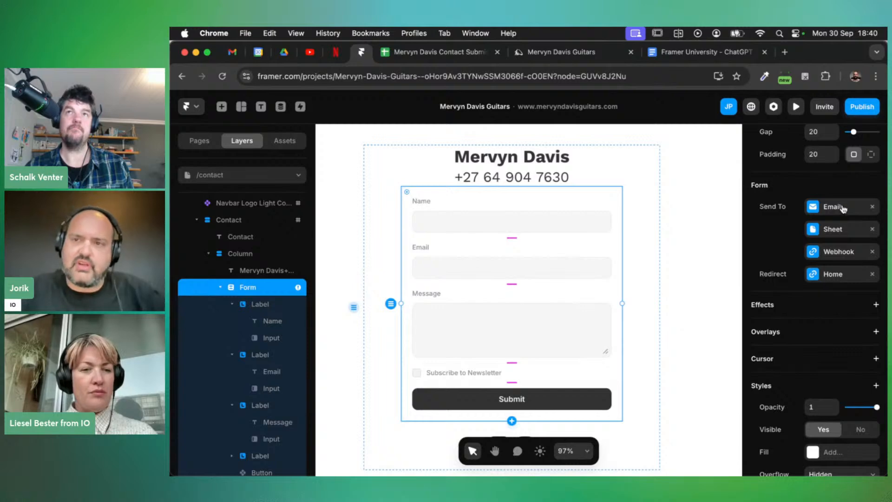
Remove the Webhook destination again and publish the site update
{"action": "left_click", "coordinate": [860, 108]}
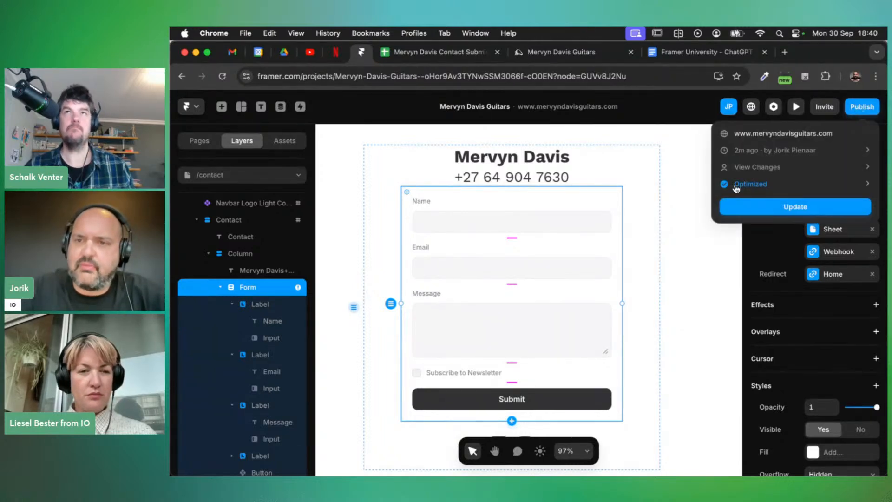
{"action": "left_click", "coordinate": [862, 255]}
{"action": "left_click", "coordinate": [872, 251]}
{"action": "left_click", "coordinate": [860, 110]}
{"action": "left_click", "coordinate": [774, 207]}
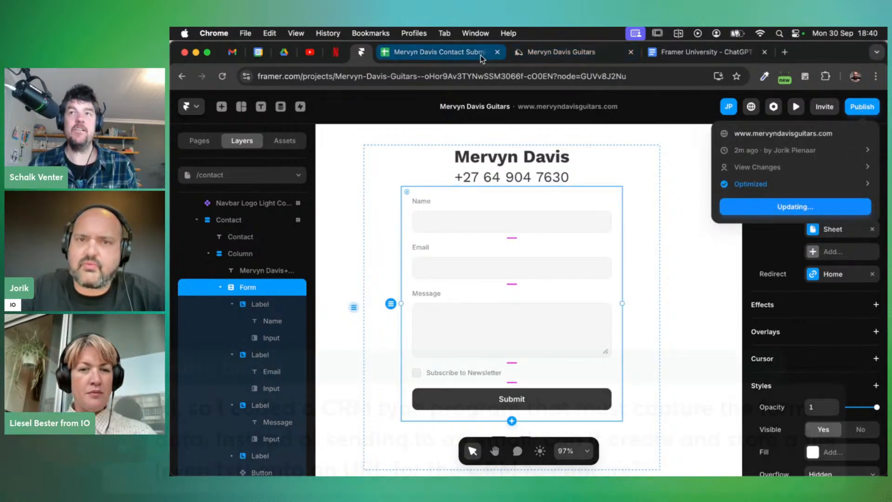
Reload the live contact page and fill in the saved name, e-mail and a message
{"action": "left_click", "coordinate": [543, 52]}
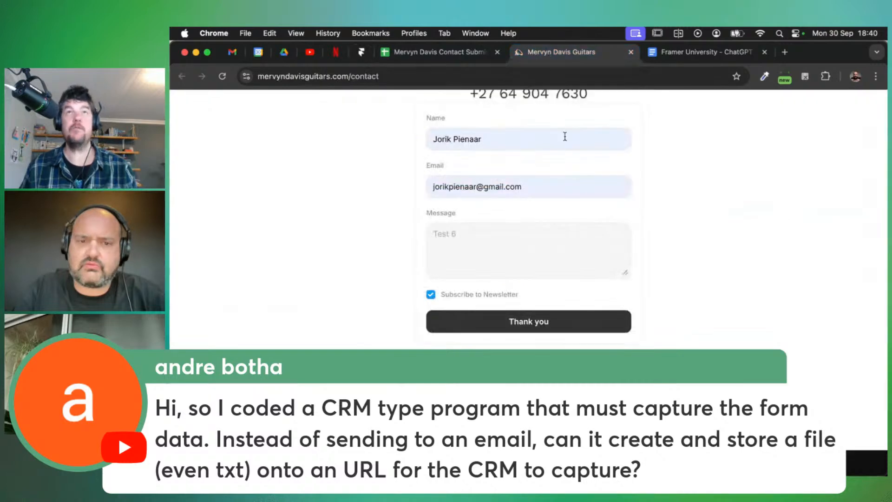
{"action": "key", "text": "super+r"}
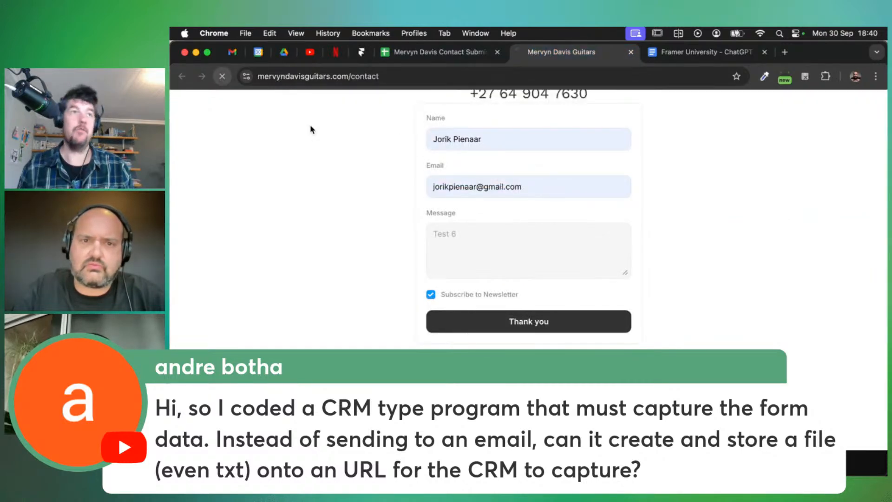
{"action": "scroll", "coordinate": [358, 204], "scroll_direction": "down", "scroll_amount": 1}
{"action": "left_click", "coordinate": [472, 226]}
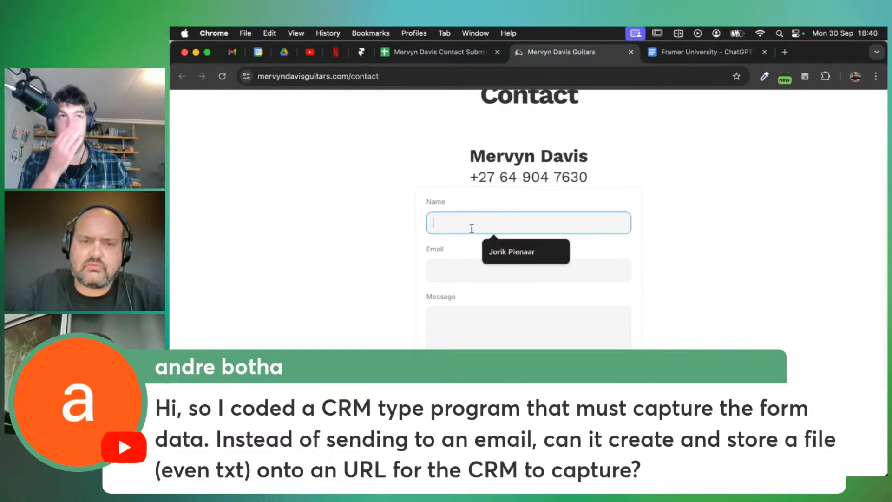
{"action": "left_click", "coordinate": [517, 255]}
{"action": "left_click", "coordinate": [518, 271]}
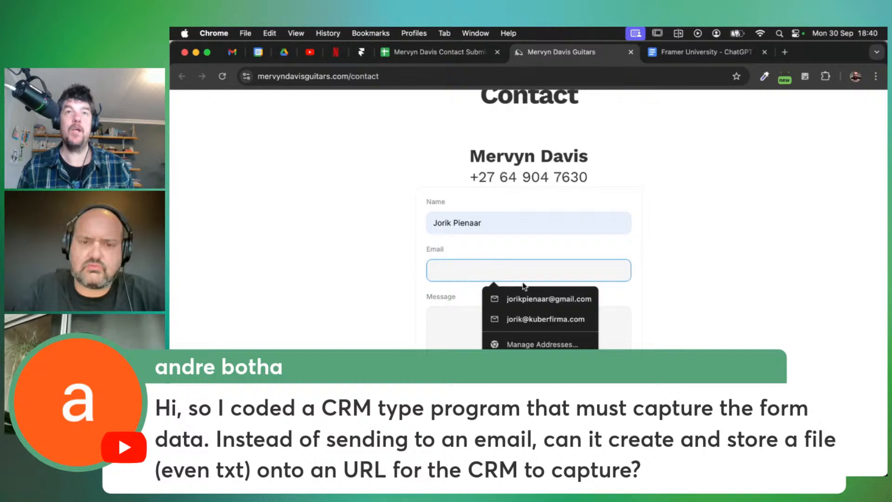
{"action": "left_click", "coordinate": [532, 295]}
{"action": "left_click", "coordinate": [482, 331]}
{"action": "type", "text": "Test 7"}
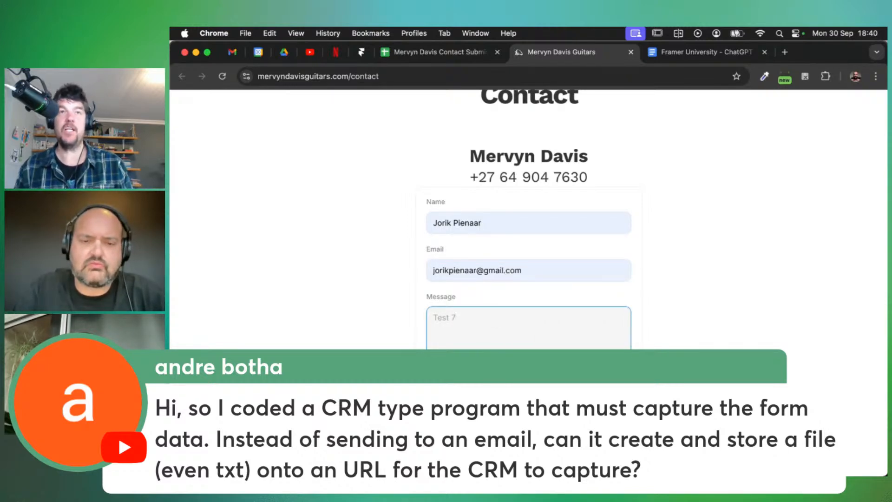
{"action": "scroll", "coordinate": [335, 299], "scroll_direction": "up", "scroll_amount": 5}
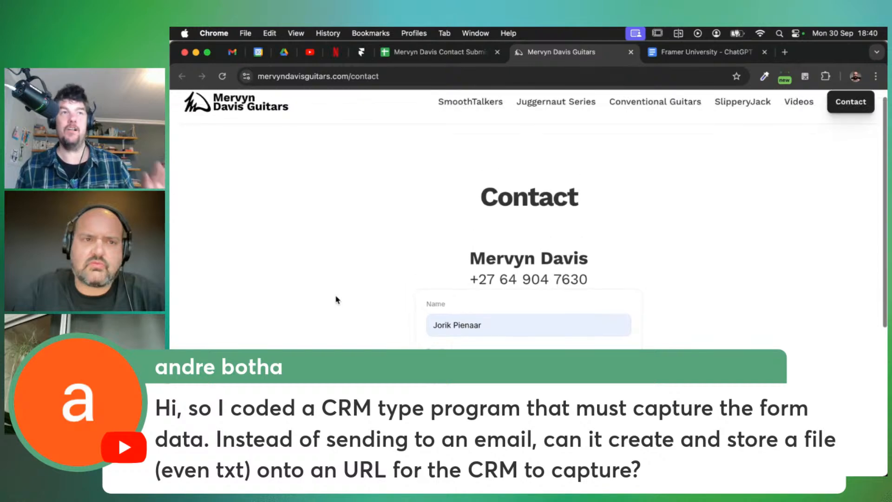
{"action": "scroll", "coordinate": [336, 300], "scroll_direction": "down", "scroll_amount": 4}
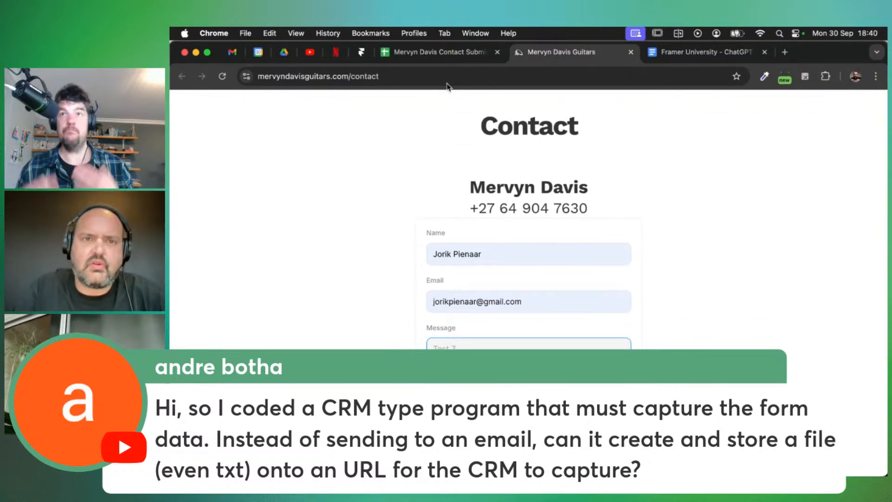
Check the submissions spreadsheet, then submit the live contact form and return to Framer
{"action": "left_click", "coordinate": [443, 55]}
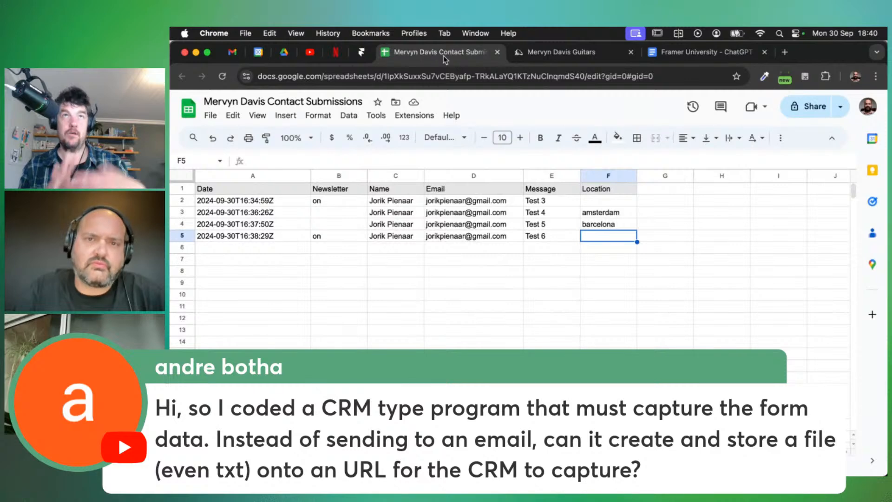
{"action": "left_click", "coordinate": [542, 54]}
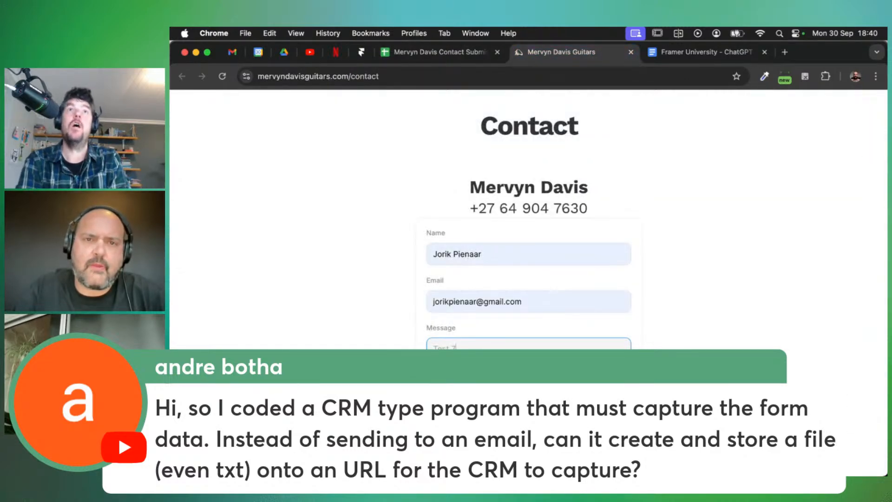
{"action": "scroll", "coordinate": [660, 340], "scroll_direction": "down", "scroll_amount": 2}
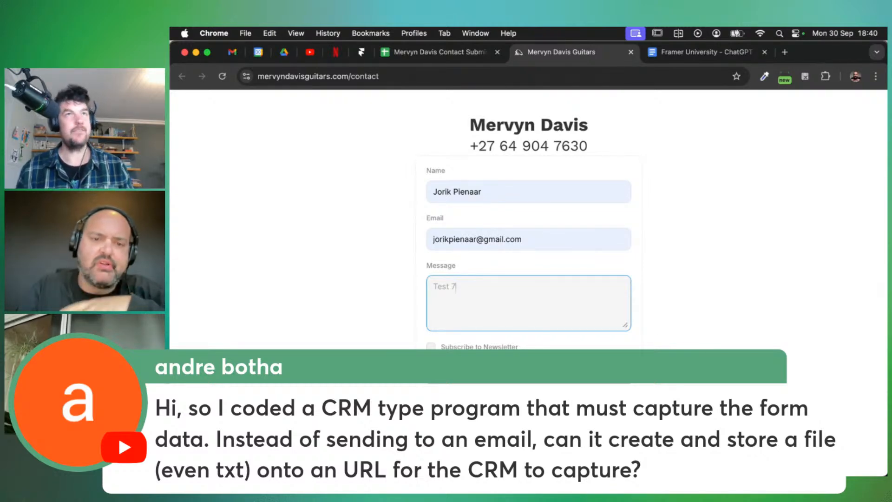
{"action": "scroll", "coordinate": [528, 218], "scroll_direction": "up", "scroll_amount": 2}
{"action": "left_click", "coordinate": [528, 411]}
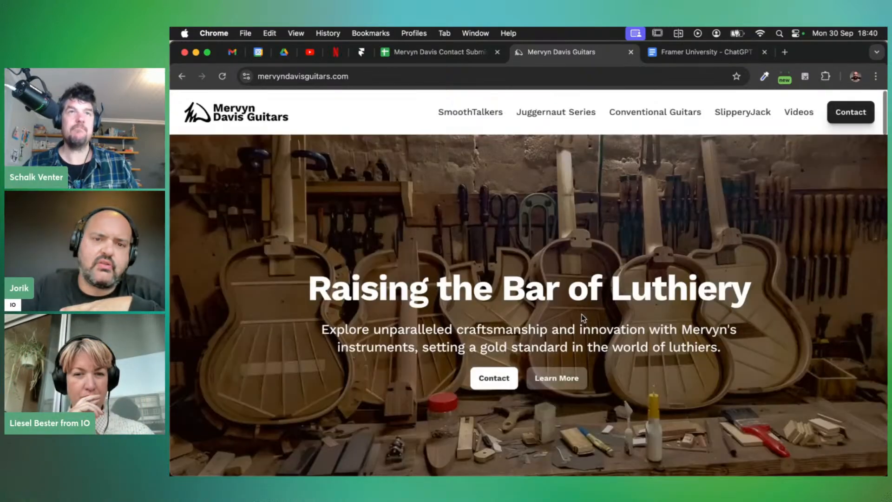
{"action": "scroll", "coordinate": [528, 327], "scroll_direction": "down", "scroll_amount": 10}
{"action": "scroll", "coordinate": [526, 323], "scroll_direction": "up", "scroll_amount": 10}
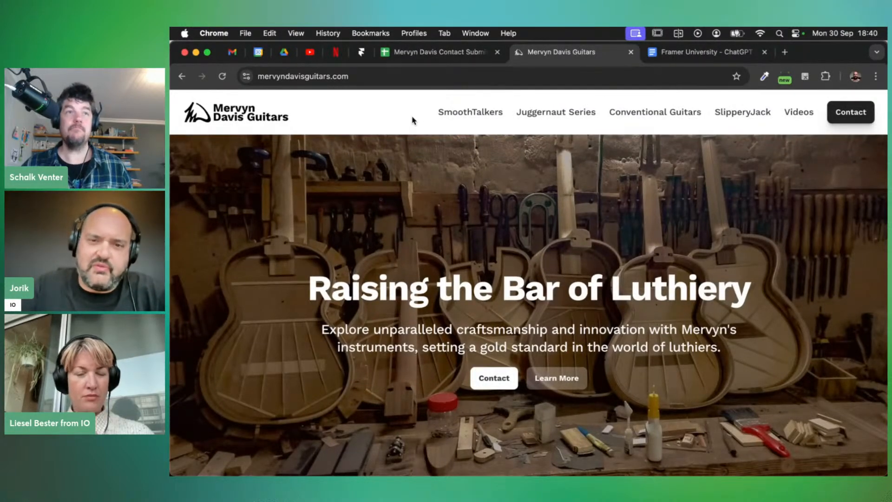
{"action": "scroll", "coordinate": [412, 120], "scroll_direction": "down", "scroll_amount": 1}
{"action": "scroll", "coordinate": [412, 120], "scroll_direction": "up", "scroll_amount": 1}
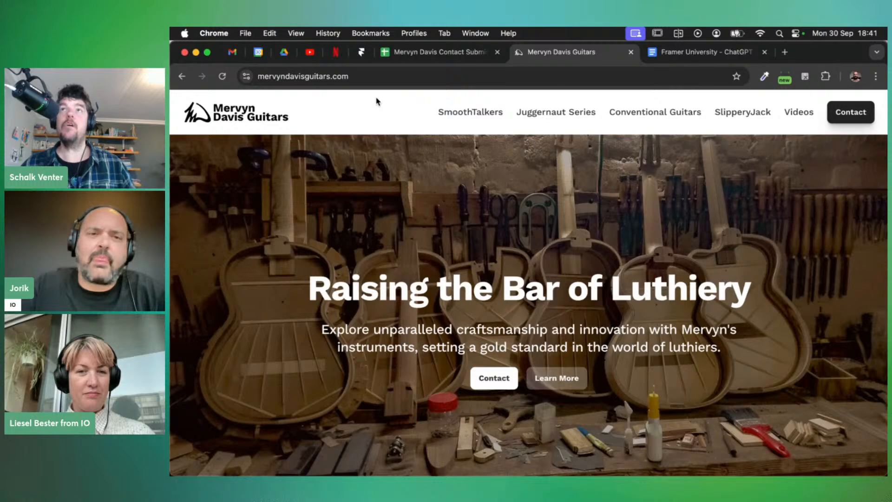
{"action": "left_click", "coordinate": [361, 52]}
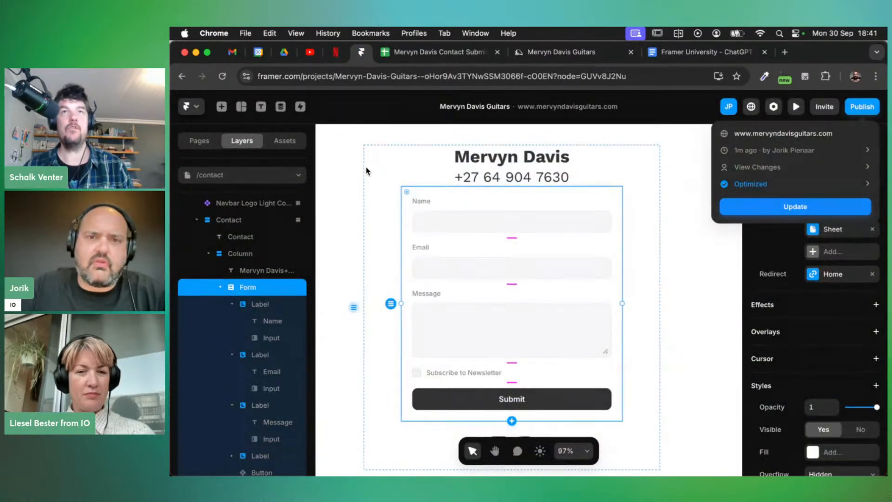
Close the publish popover and open Site Settings > Plans from the Framer menu
{"action": "left_click", "coordinate": [343, 170]}
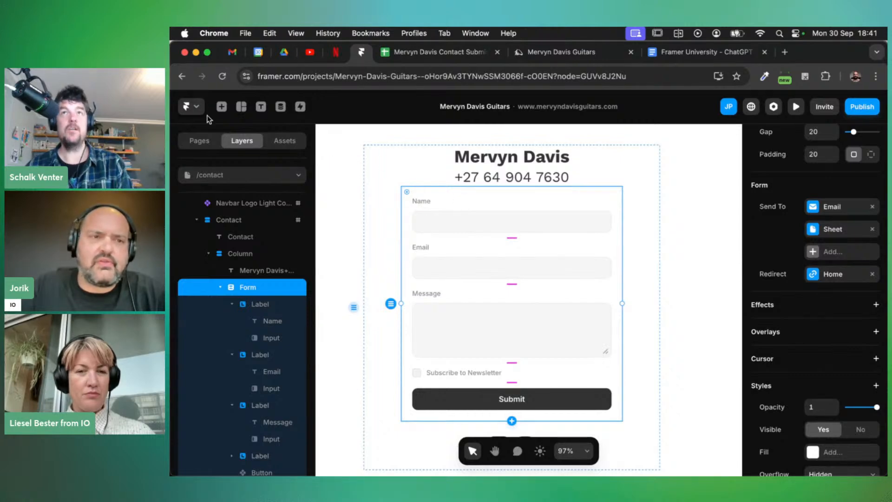
{"action": "left_click", "coordinate": [193, 107]}
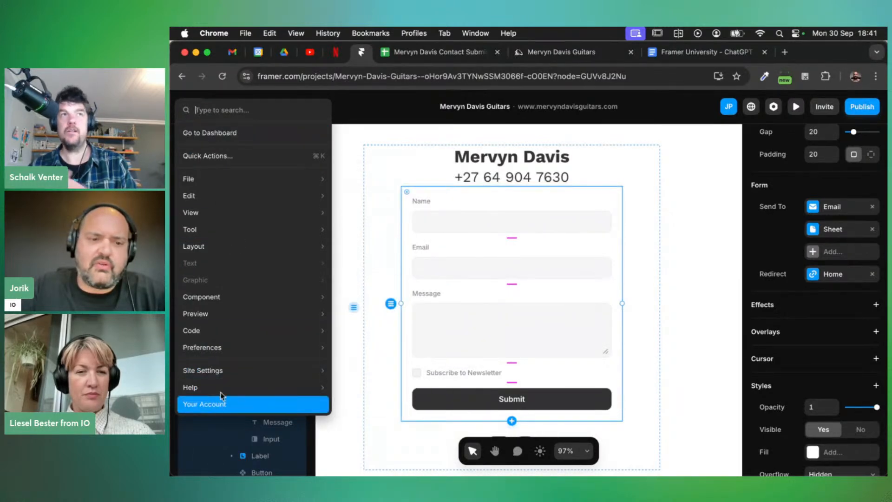
{"action": "mouse_move", "coordinate": [239, 371]}
{"action": "left_click", "coordinate": [349, 370]}
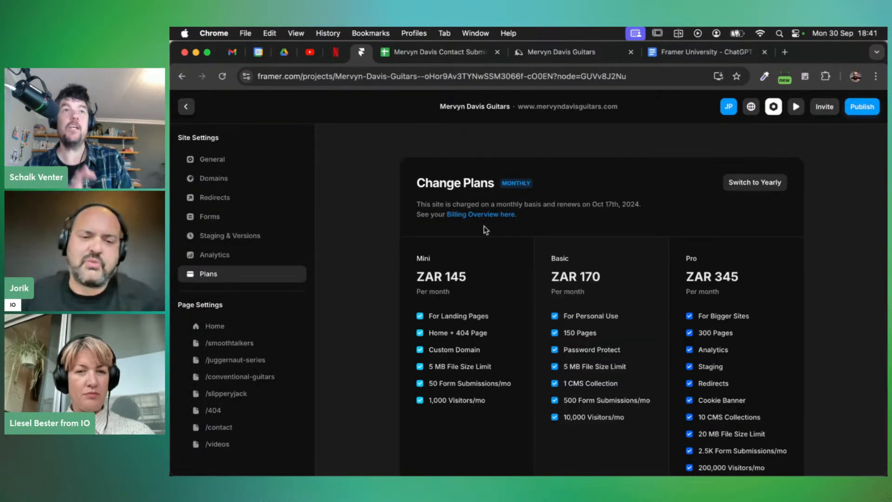
Review the Mini, Basic and Pro site plan cards and the workspace plans
{"action": "scroll", "coordinate": [486, 252], "scroll_direction": "down", "scroll_amount": 1}
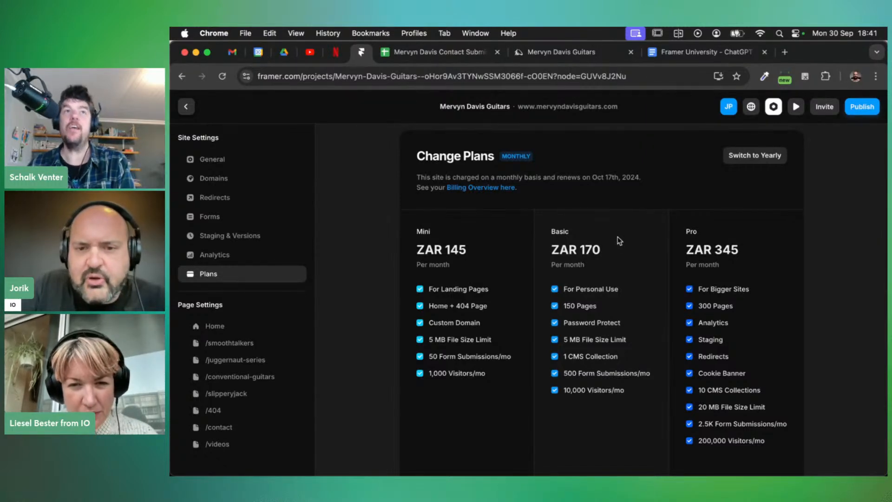
{"action": "scroll", "coordinate": [620, 244], "scroll_direction": "down", "scroll_amount": 1}
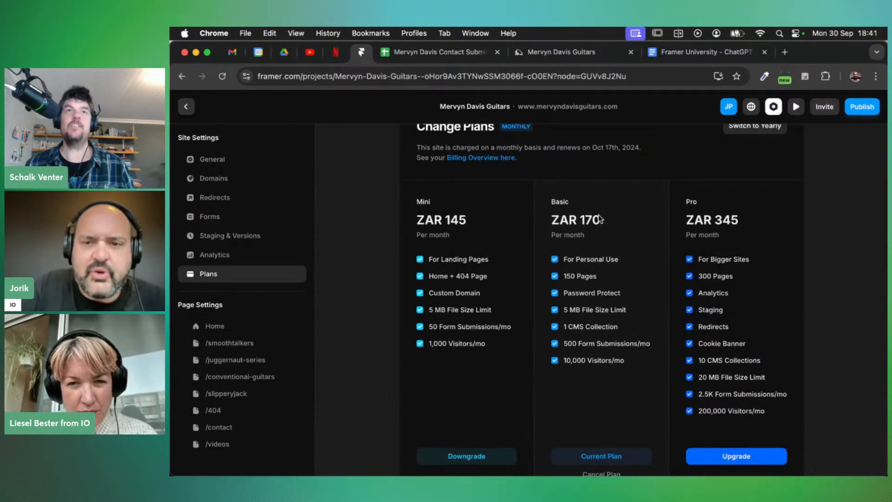
{"action": "scroll", "coordinate": [599, 216], "scroll_direction": "down", "scroll_amount": 1}
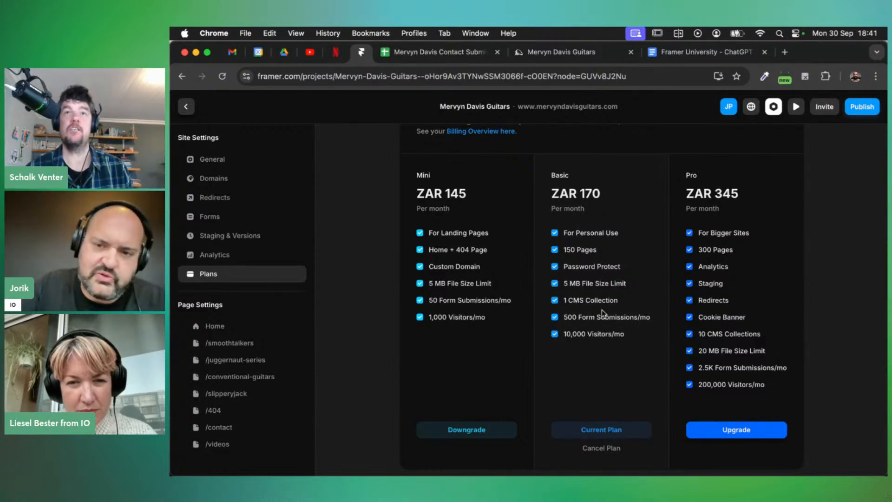
{"action": "scroll", "coordinate": [730, 262], "scroll_direction": "down", "scroll_amount": 1}
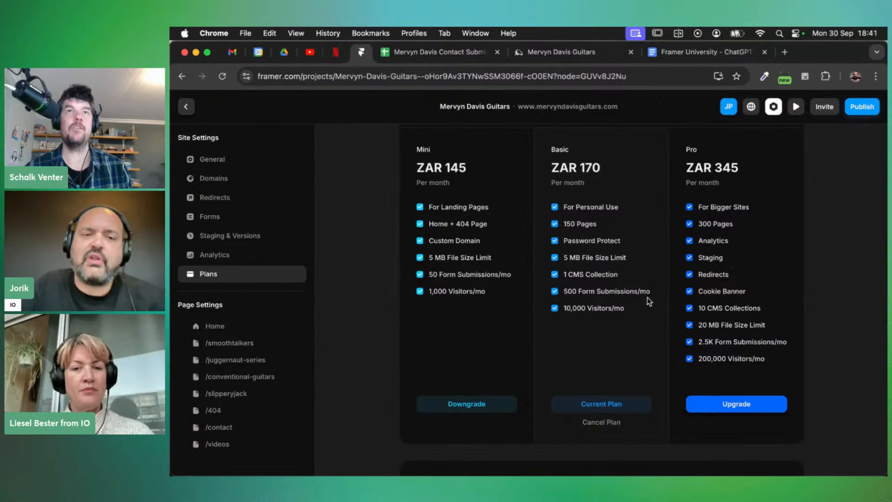
{"action": "scroll", "coordinate": [648, 301], "scroll_direction": "up", "scroll_amount": 1}
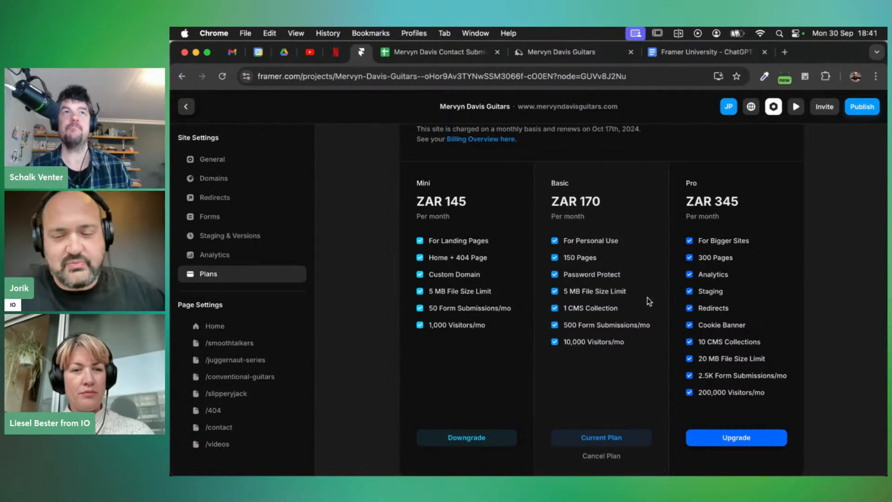
{"action": "scroll", "coordinate": [636, 310], "scroll_direction": "up", "scroll_amount": 1}
{"action": "scroll", "coordinate": [636, 310], "scroll_direction": "up", "scroll_amount": 1}
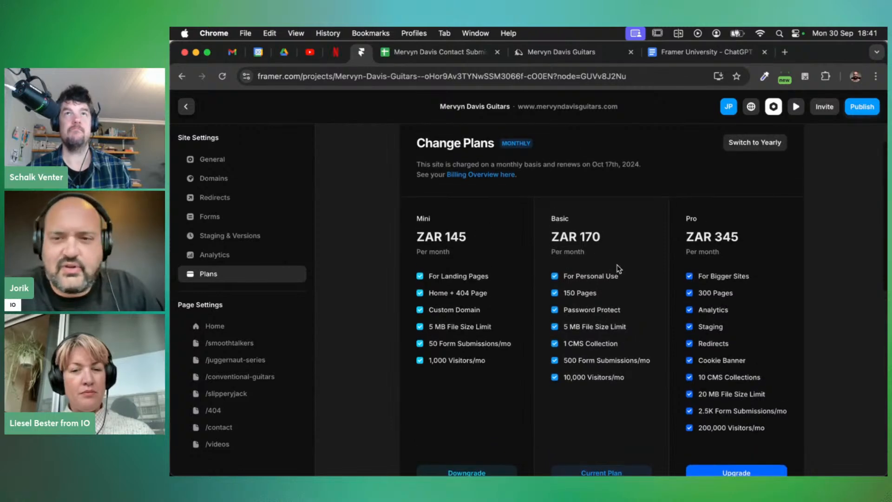
{"action": "scroll", "coordinate": [615, 274], "scroll_direction": "down", "scroll_amount": 5}
{"action": "scroll", "coordinate": [616, 276], "scroll_direction": "down", "scroll_amount": 3}
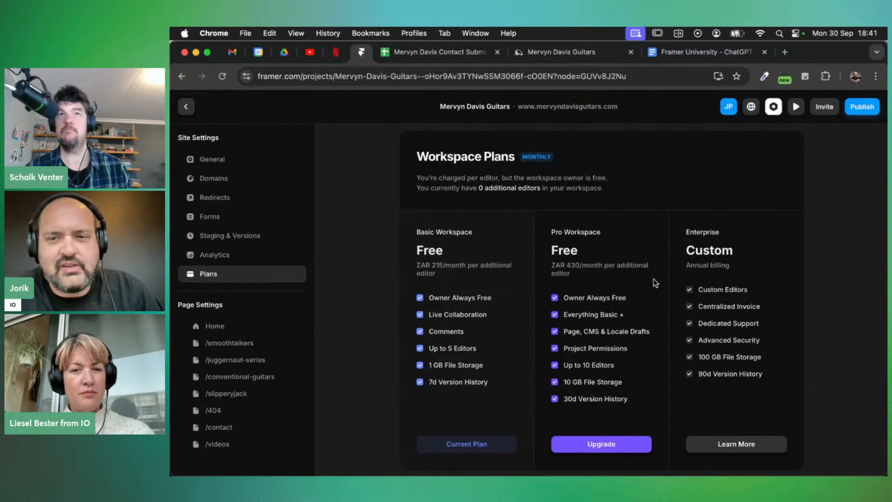
{"action": "scroll", "coordinate": [641, 281], "scroll_direction": "down", "scroll_amount": 1}
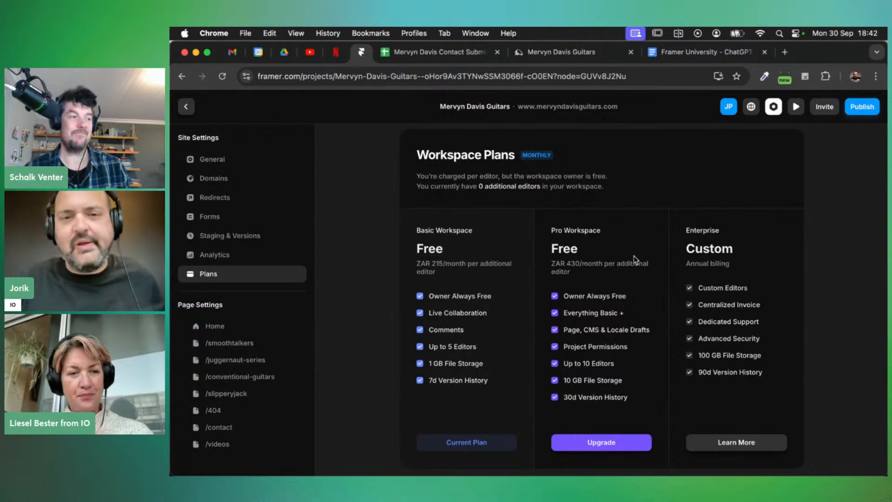
{"action": "scroll", "coordinate": [624, 257], "scroll_direction": "up", "scroll_amount": 10}
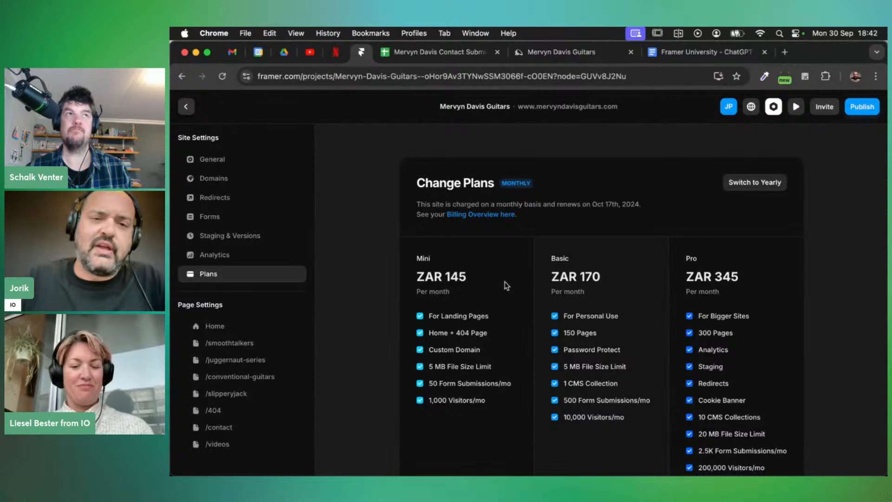
Exit Site Settings and view the Assets list of components, link styles and Examples.tsx
{"action": "left_click", "coordinate": [186, 107]}
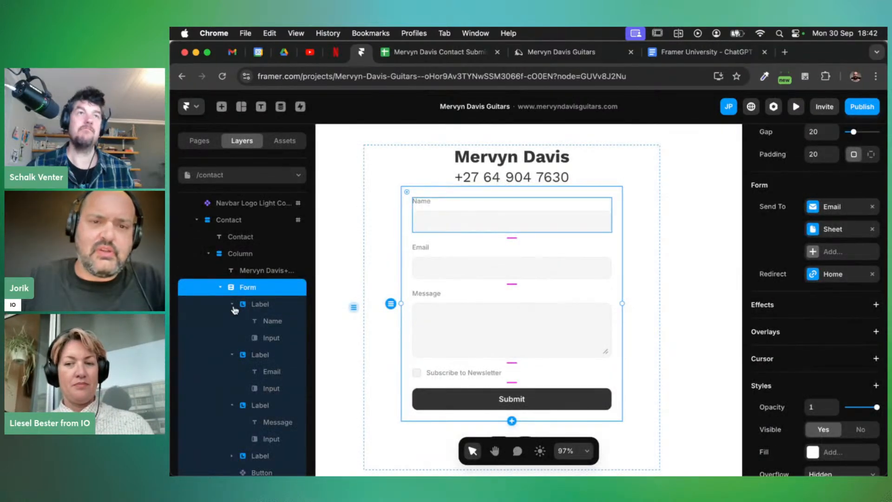
{"action": "scroll", "coordinate": [234, 309], "scroll_direction": "up", "scroll_amount": 1}
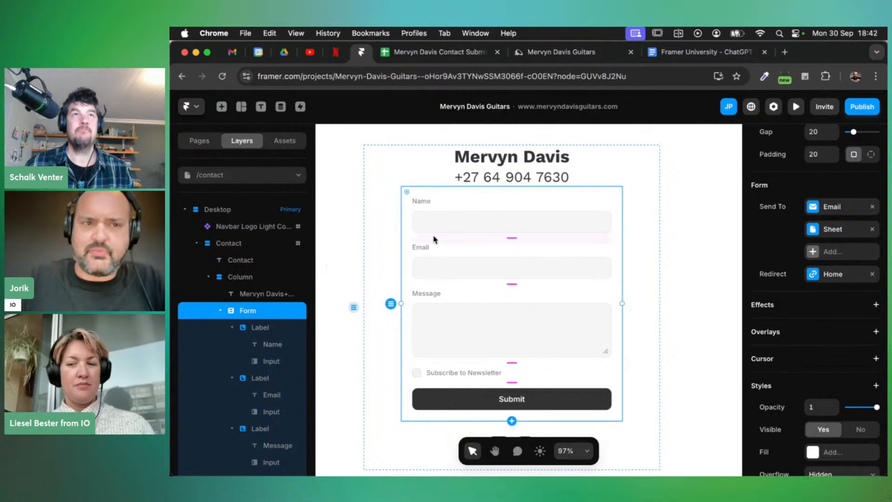
{"action": "scroll", "coordinate": [442, 221], "scroll_direction": "down", "scroll_amount": 2}
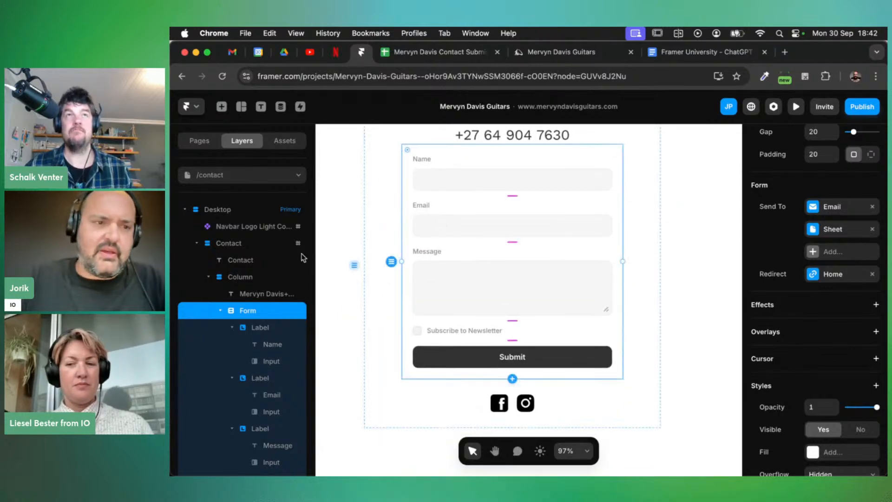
{"action": "left_click", "coordinate": [287, 141]}
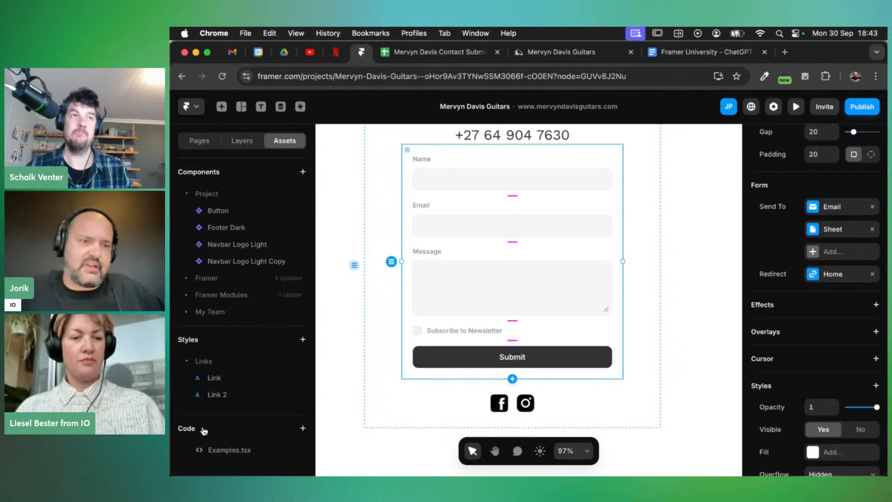
{"action": "scroll", "coordinate": [413, 300], "scroll_direction": "up", "scroll_amount": 2}
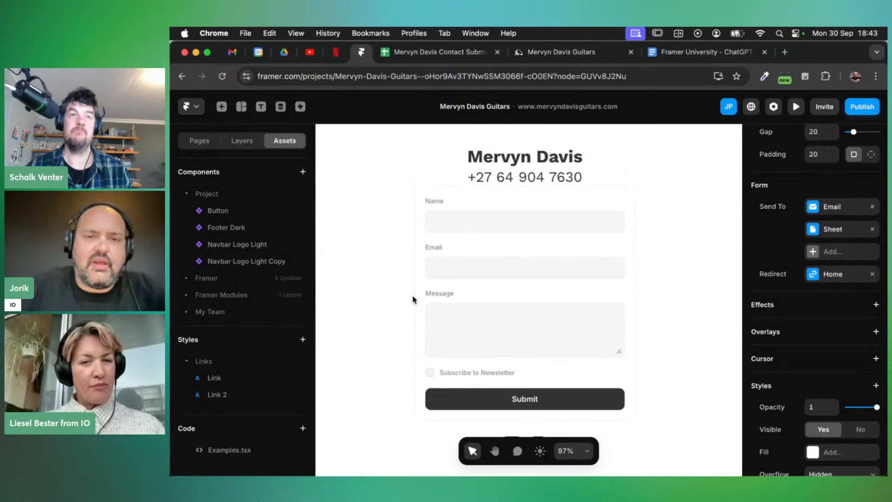
{"action": "scroll", "coordinate": [413, 299], "scroll_direction": "down", "scroll_amount": 1}
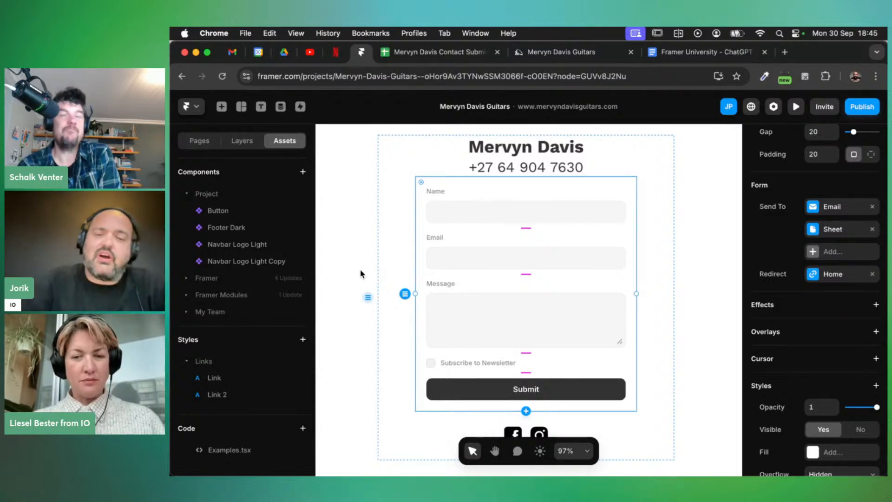
Duplicate the /contact page as /contact-2 and change its heading to 'Tuner'
{"action": "scroll", "coordinate": [374, 274], "scroll_direction": "up", "scroll_amount": 1}
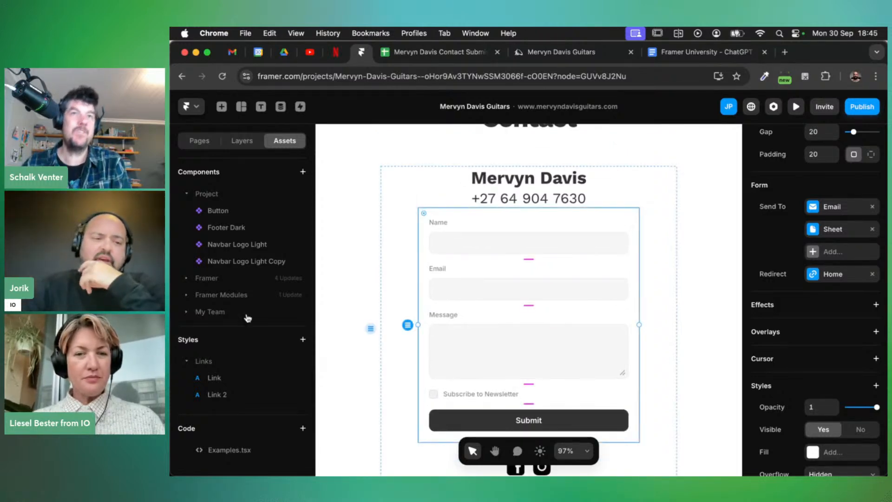
{"action": "left_click", "coordinate": [200, 144]}
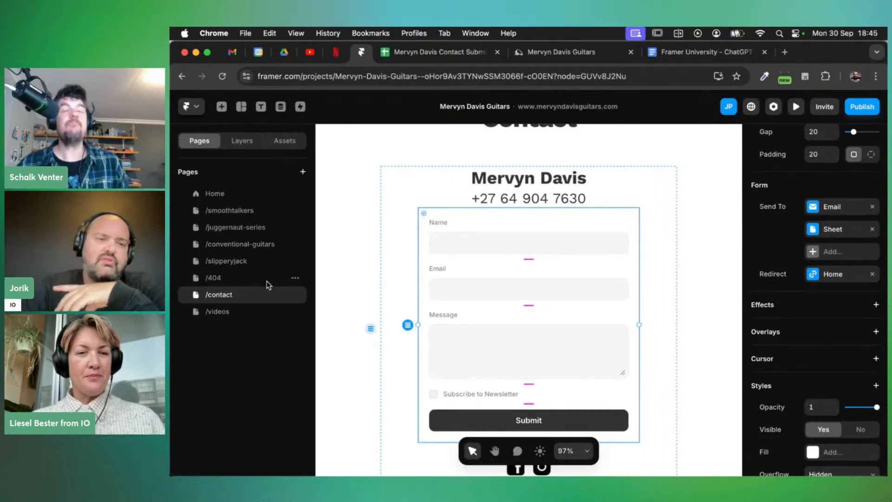
{"action": "left_click", "coordinate": [294, 297]}
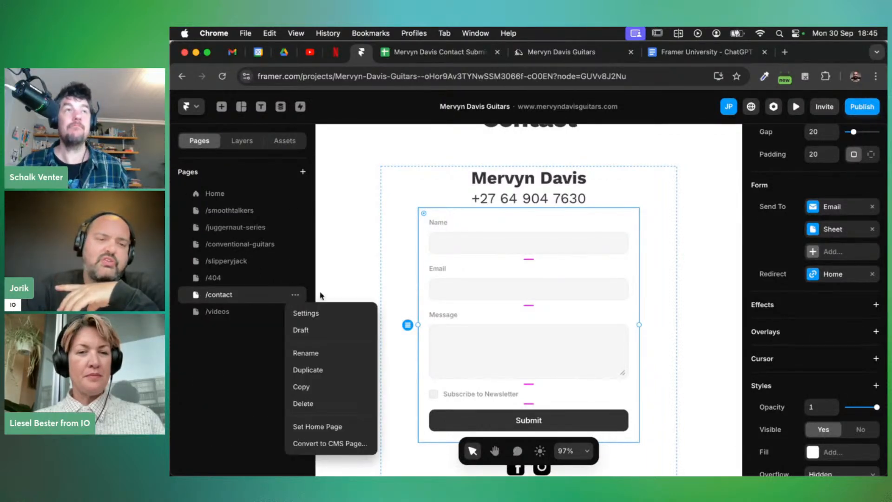
{"action": "left_click", "coordinate": [308, 368]}
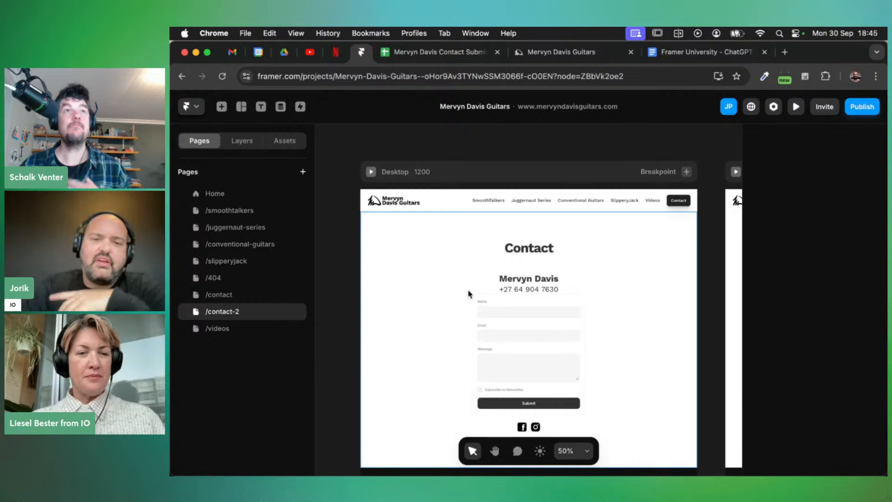
{"action": "double_click", "coordinate": [526, 248]}
{"action": "type", "text": "Tuner"}
Delete the column holding the name, form and social icons
{"action": "scroll", "coordinate": [618, 264], "scroll_direction": "down", "scroll_amount": 2}
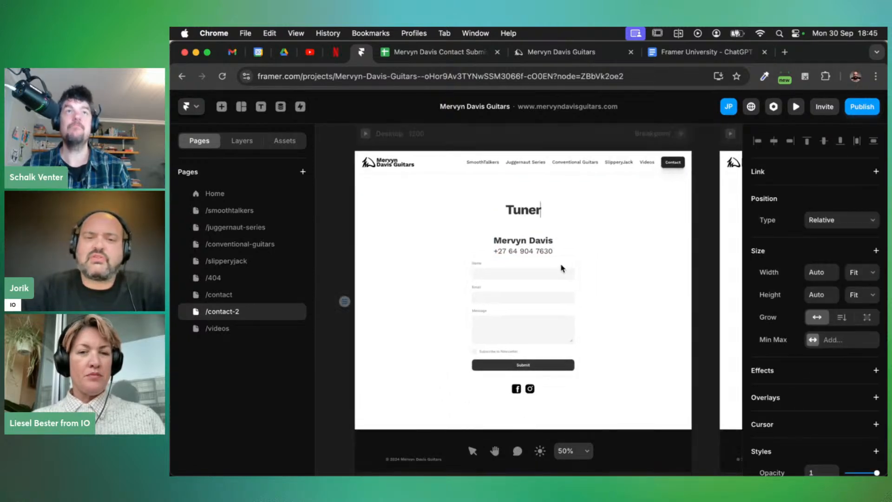
{"action": "left_click", "coordinate": [563, 251]}
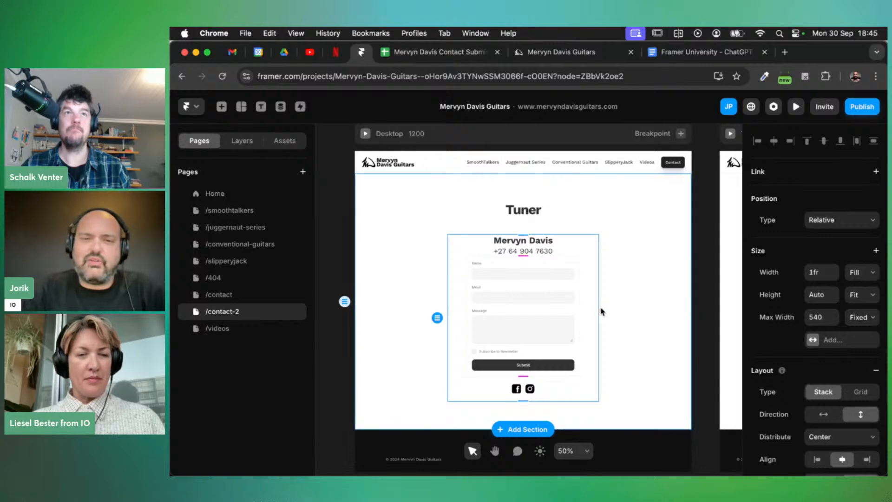
{"action": "left_click", "coordinate": [617, 305]}
{"action": "left_click", "coordinate": [593, 295]}
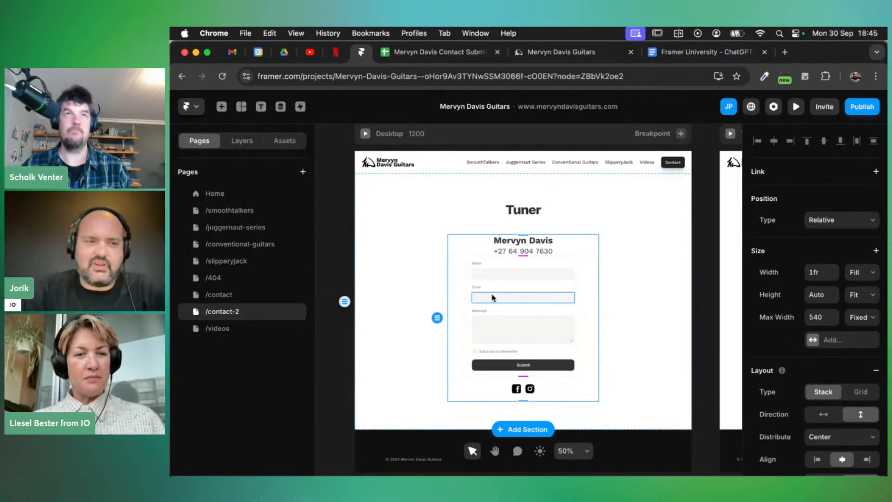
{"action": "left_click", "coordinate": [241, 140]}
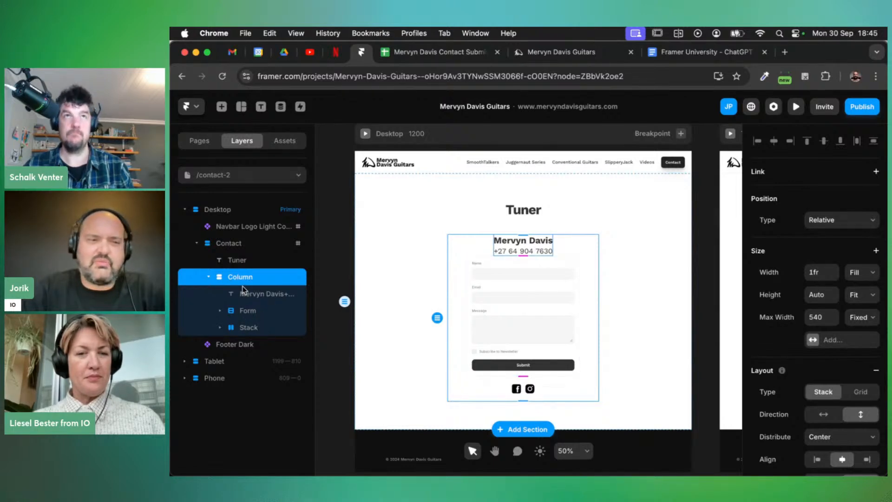
{"action": "key", "text": "Delete"}
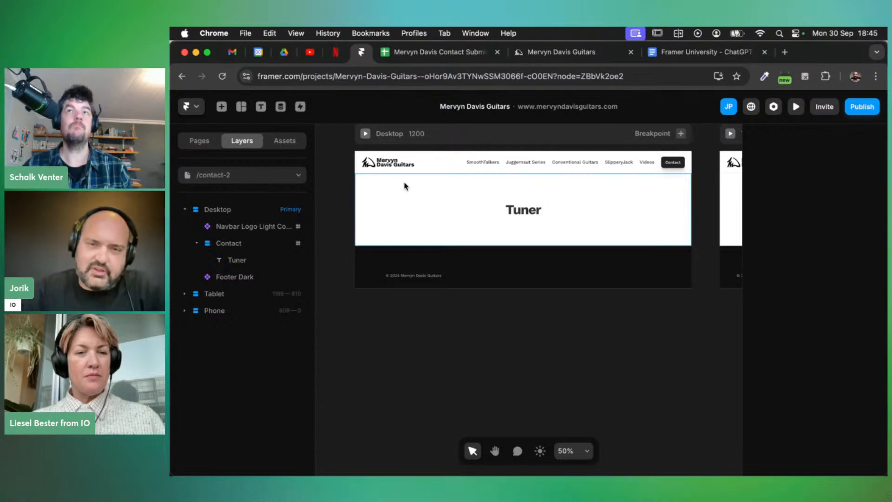
Skim the Framer Code Overrides Google Doc, then switch to the StreamYard studio window
{"action": "left_click", "coordinate": [670, 55]}
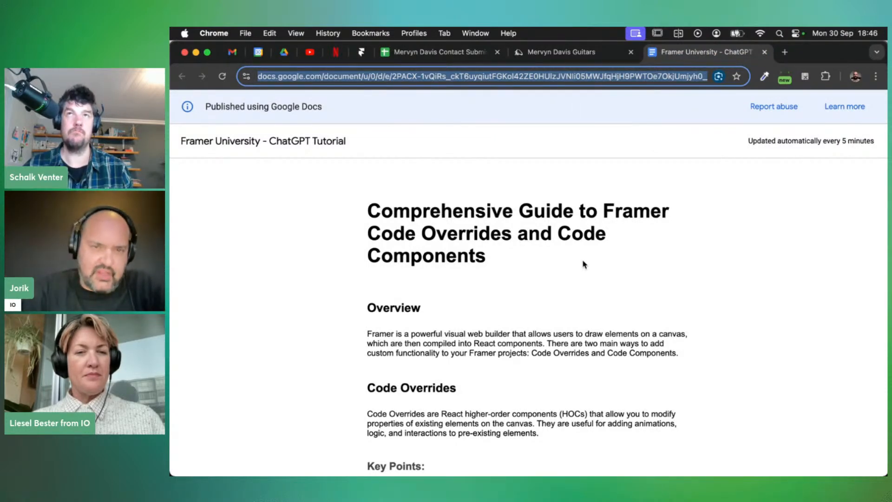
{"action": "scroll", "coordinate": [565, 284], "scroll_direction": "down", "scroll_amount": 5}
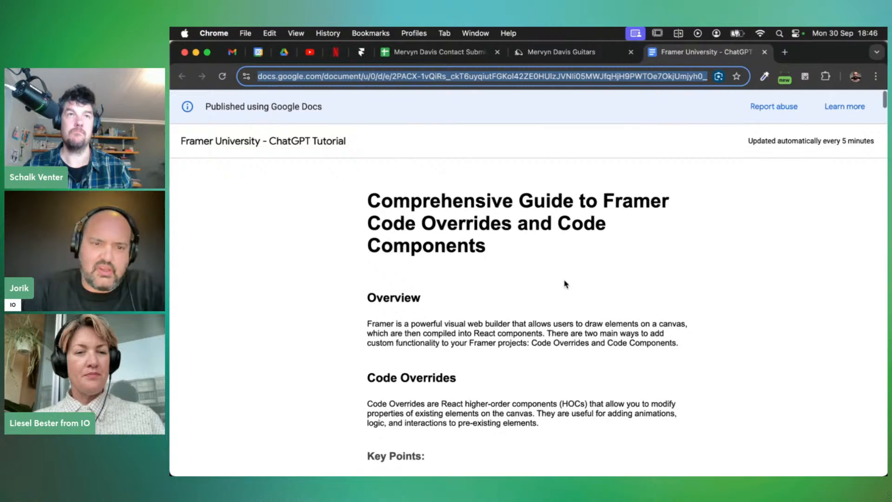
{"action": "scroll", "coordinate": [566, 284], "scroll_direction": "down", "scroll_amount": 20}
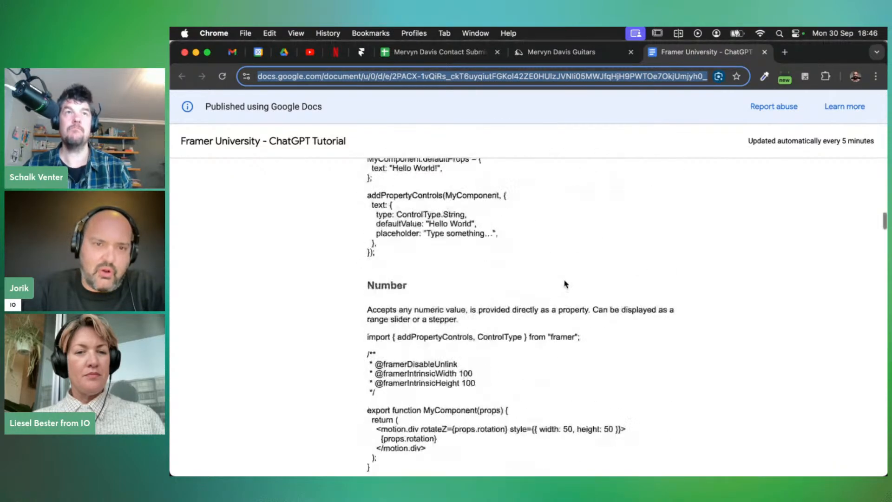
{"action": "scroll", "coordinate": [565, 281], "scroll_direction": "down", "scroll_amount": 15}
{"action": "scroll", "coordinate": [566, 284], "scroll_direction": "up", "scroll_amount": 20}
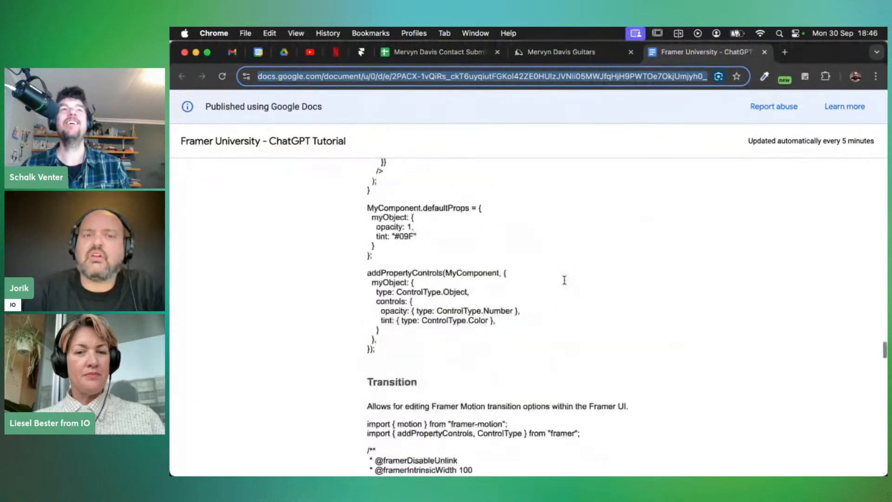
{"action": "scroll", "coordinate": [565, 282], "scroll_direction": "up", "scroll_amount": 20}
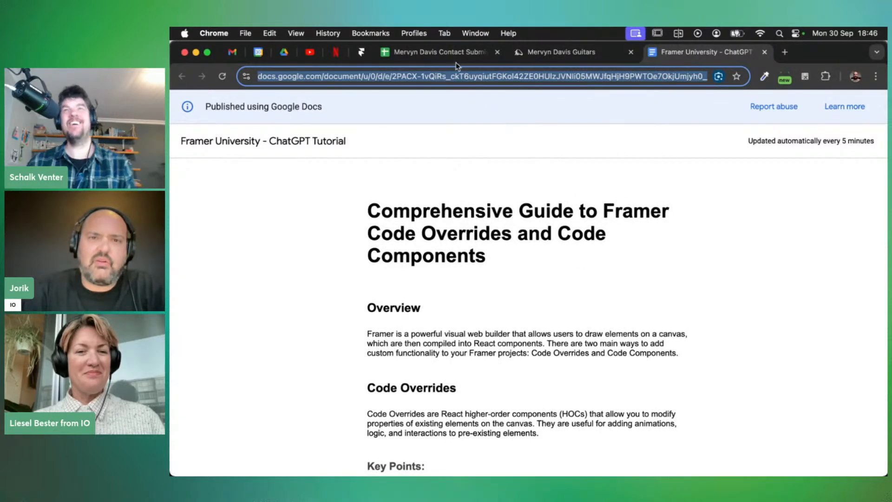
{"action": "key", "text": "super+grave"}
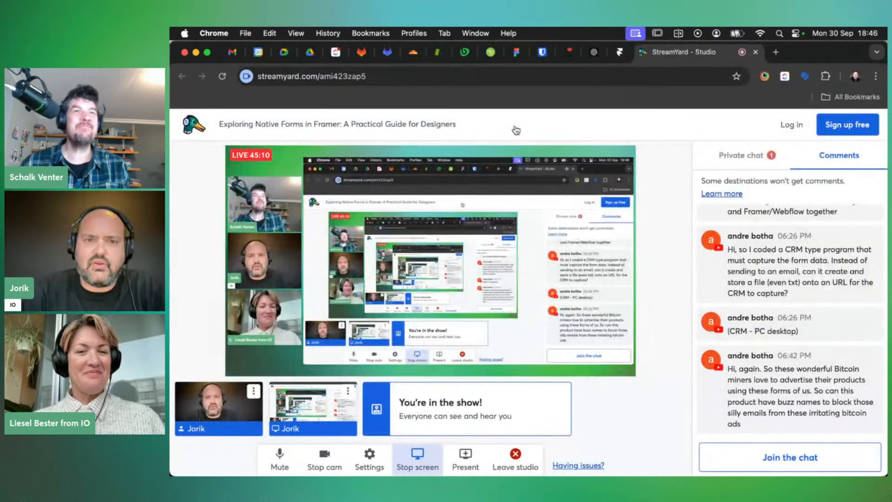
Copy the GuitarTuner component code from Framer GPT's reply, then return to the Google Docs guide window
{"action": "left_click", "coordinate": [600, 53]}
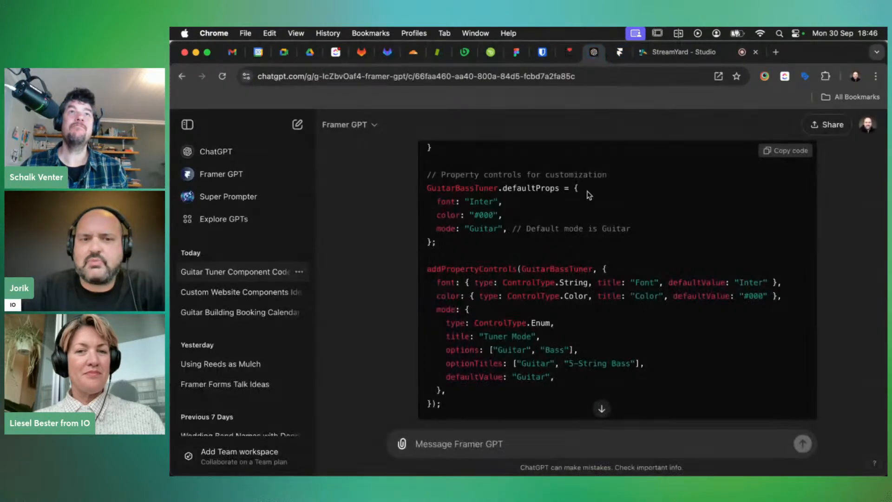
{"action": "scroll", "coordinate": [588, 194], "scroll_direction": "up", "scroll_amount": 10}
{"action": "scroll", "coordinate": [589, 194], "scroll_direction": "up", "scroll_amount": 20}
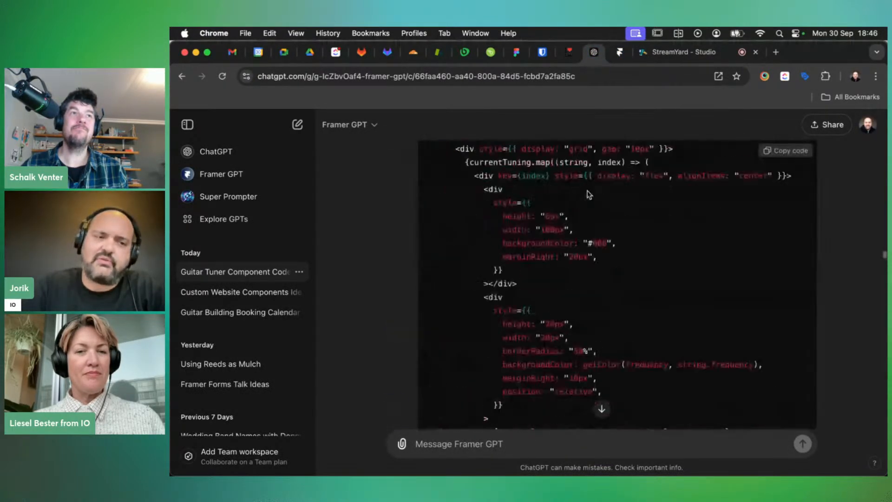
{"action": "scroll", "coordinate": [588, 194], "scroll_direction": "up", "scroll_amount": 15}
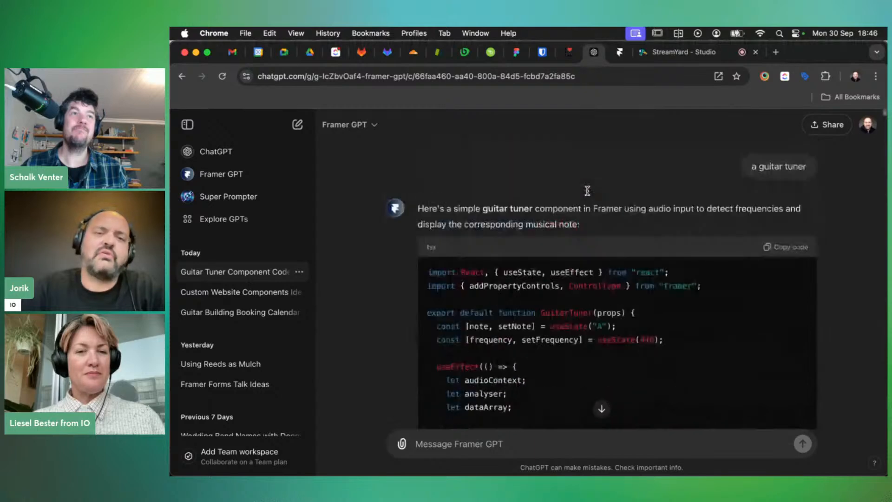
{"action": "scroll", "coordinate": [577, 195], "scroll_direction": "down", "scroll_amount": 1}
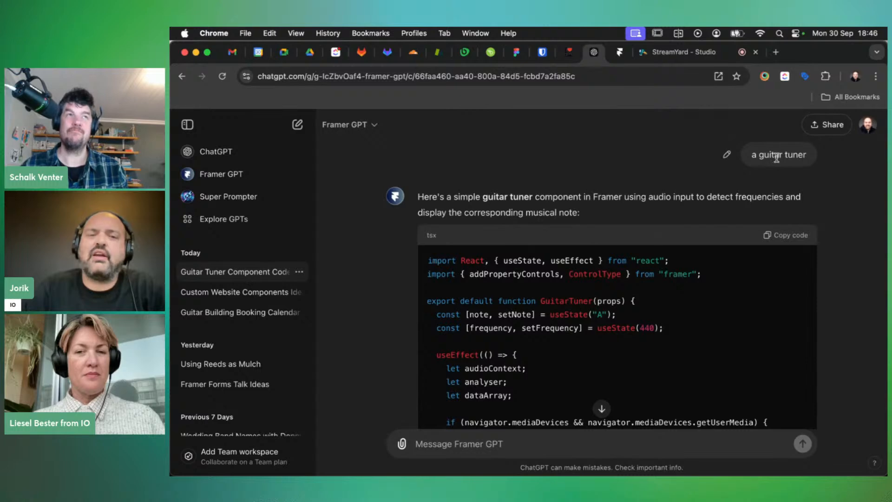
{"action": "scroll", "coordinate": [668, 192], "scroll_direction": "up", "scroll_amount": 1}
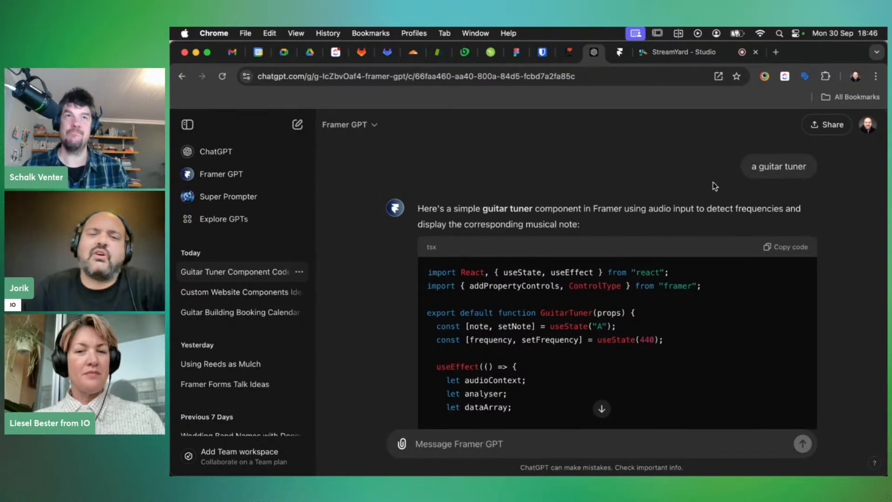
{"action": "scroll", "coordinate": [606, 252], "scroll_direction": "down", "scroll_amount": 5}
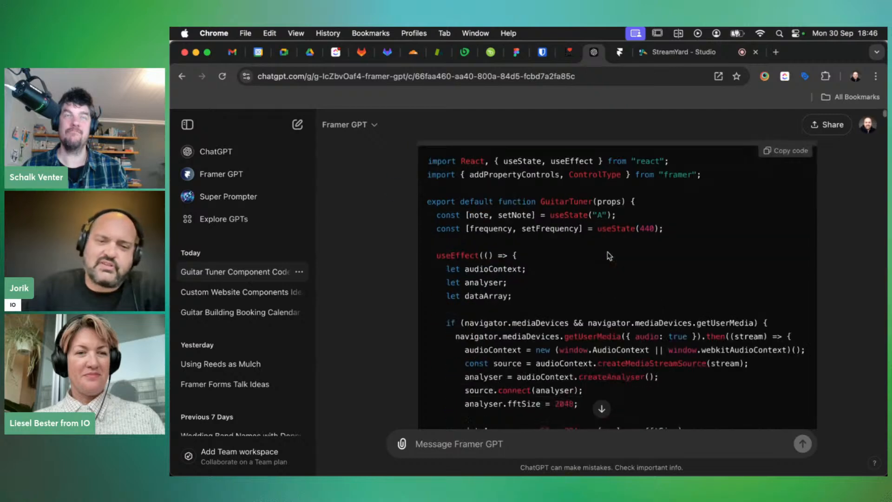
{"action": "scroll", "coordinate": [607, 252], "scroll_direction": "down", "scroll_amount": 8}
{"action": "scroll", "coordinate": [696, 209], "scroll_direction": "up", "scroll_amount": 6}
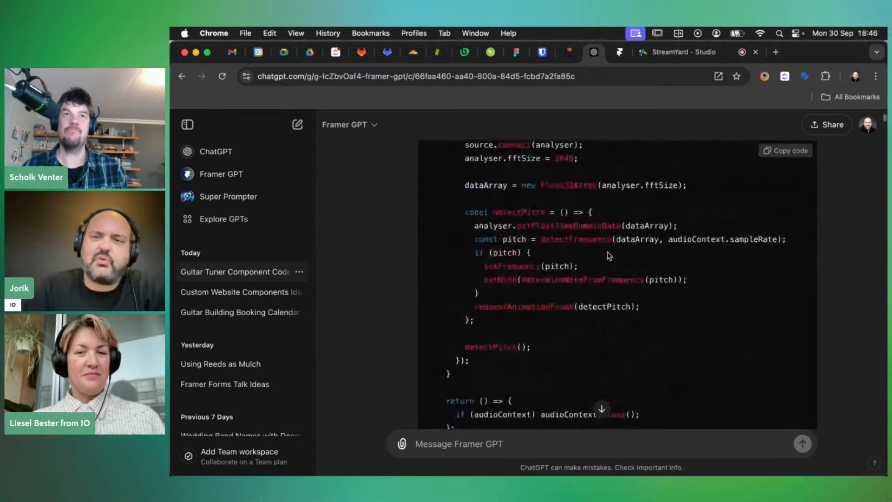
{"action": "left_click", "coordinate": [784, 152]}
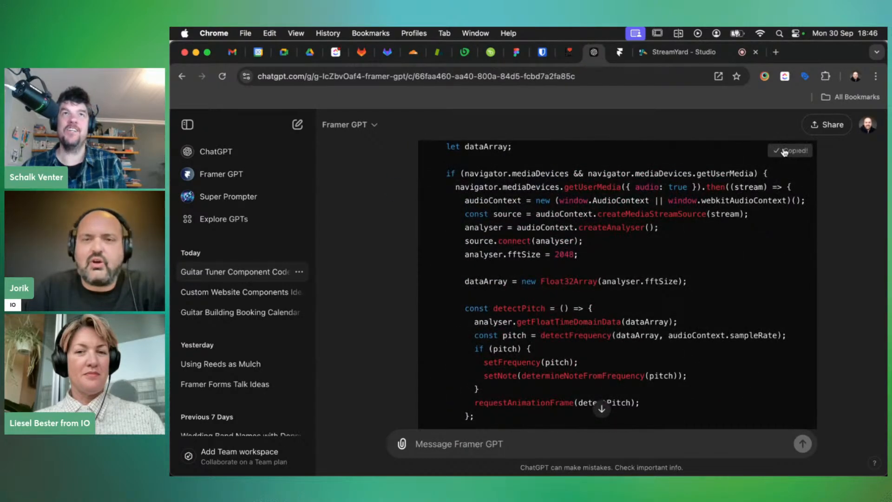
{"action": "key", "text": "super+grave"}
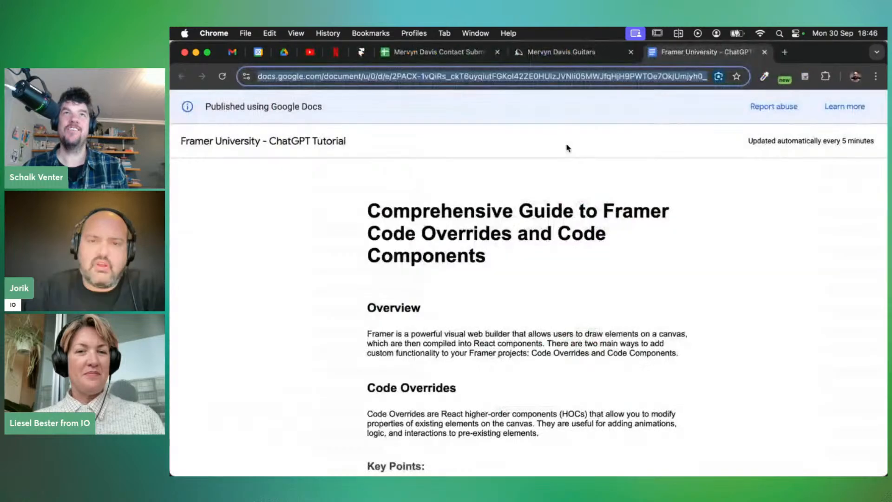
{"action": "left_click", "coordinate": [361, 51]}
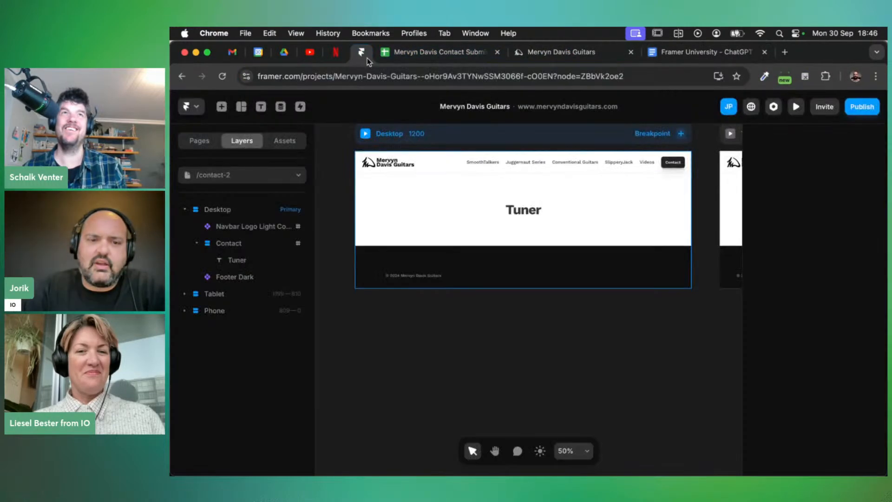
{"action": "left_click", "coordinate": [284, 141]}
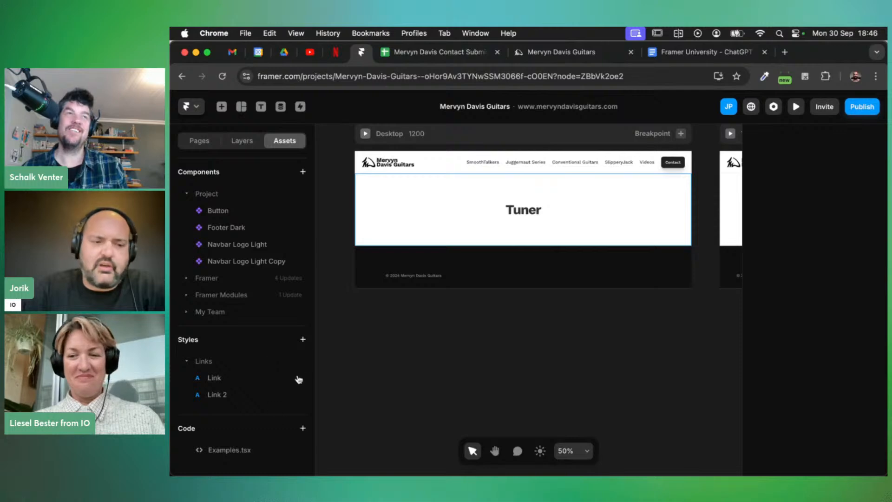
{"action": "left_click", "coordinate": [303, 429]}
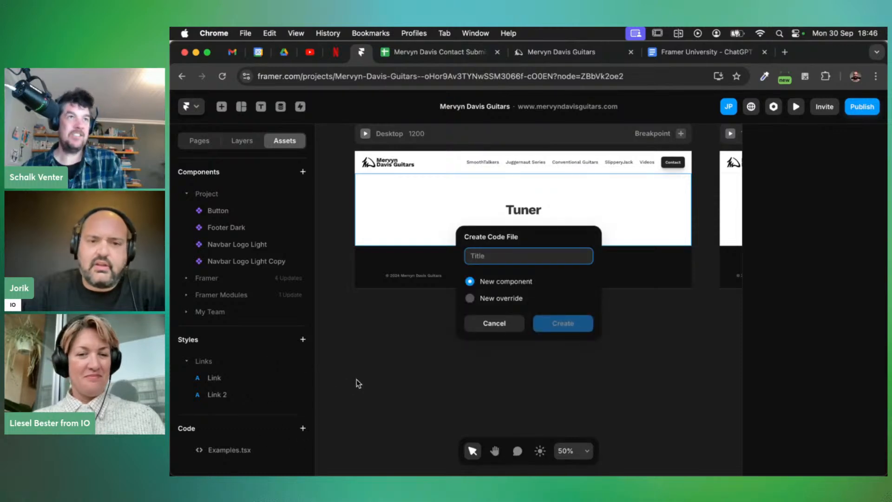
{"action": "type", "text": "Tuner"}
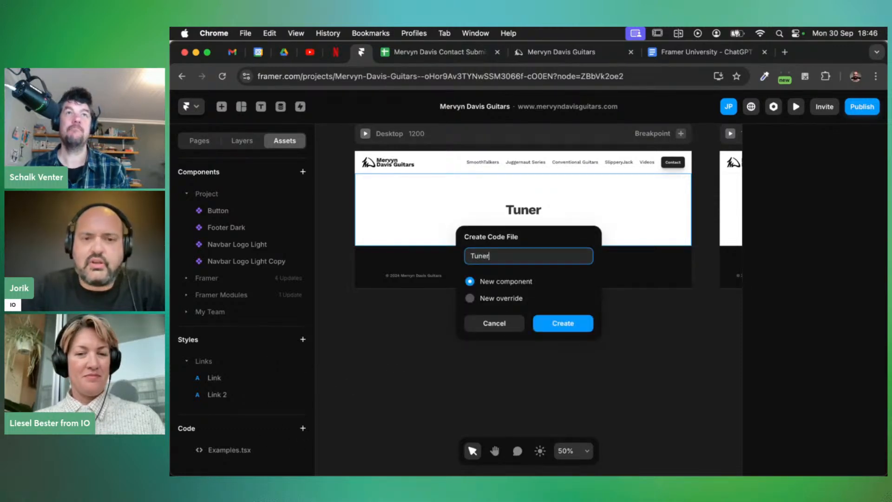
{"action": "left_click", "coordinate": [563, 324]}
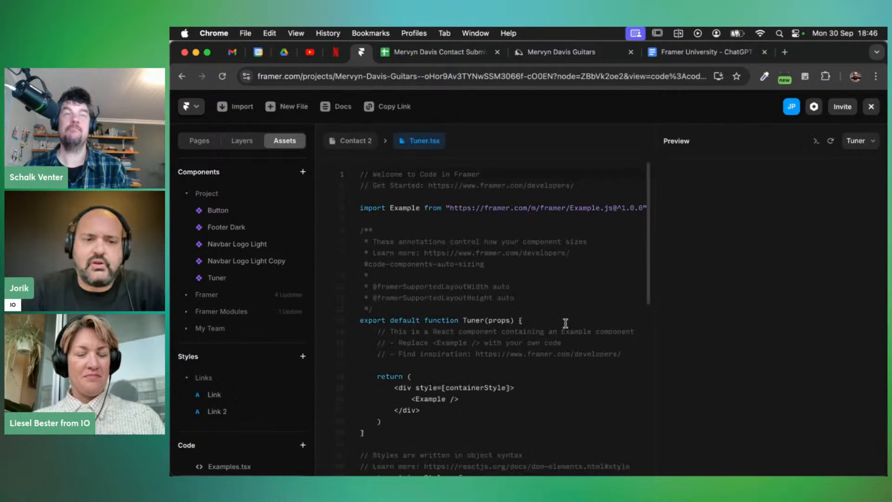
Replace the starter code with the copied guitar tuner code, save it, and return to the canvas
{"action": "key", "text": "super+a"}
{"action": "key", "text": "super+v"}
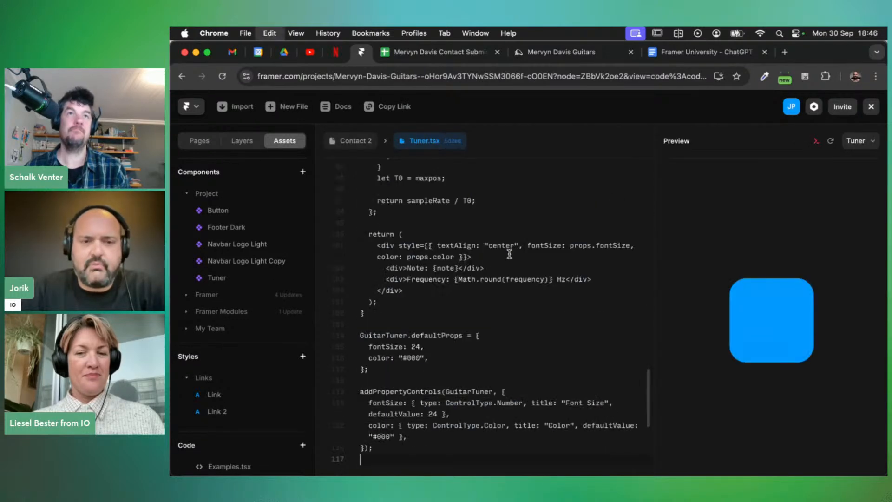
{"action": "key", "text": "super+s"}
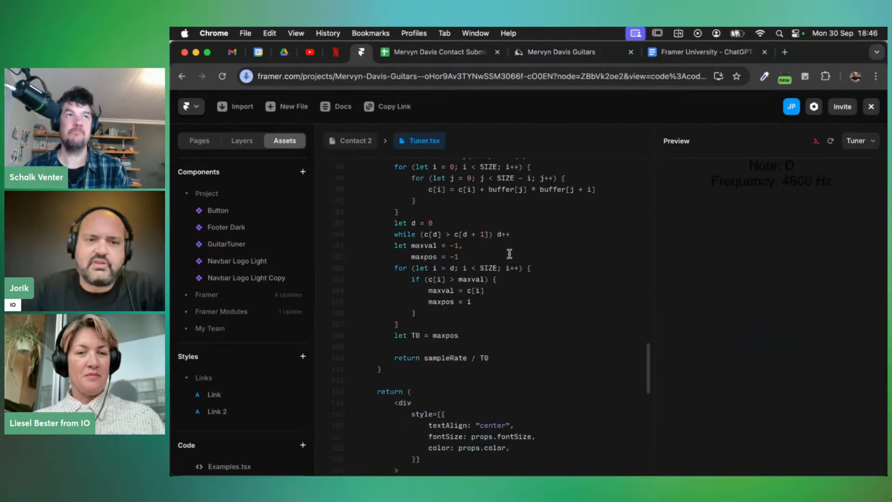
{"action": "left_click", "coordinate": [347, 140]}
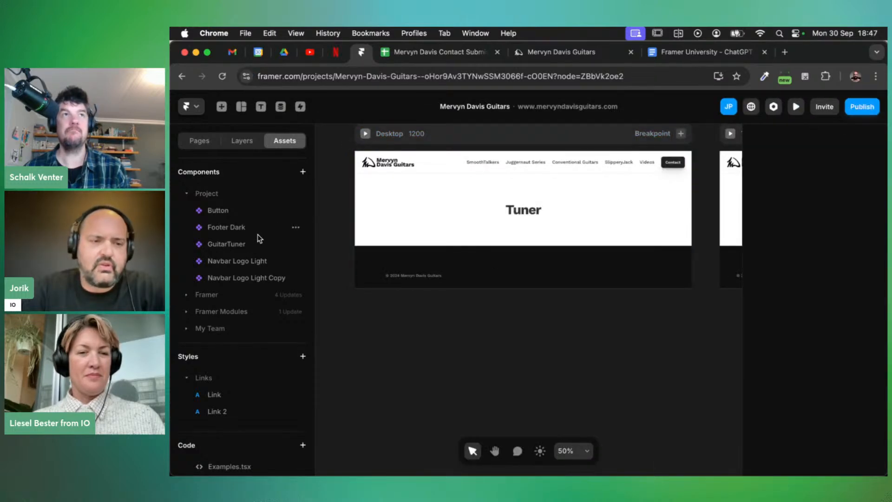
Drag GuitarTuner from the Components list onto the Desktop page's Tuner section
{"action": "left_click_drag", "start_coordinate": [216, 244], "coordinate": [497, 237]}
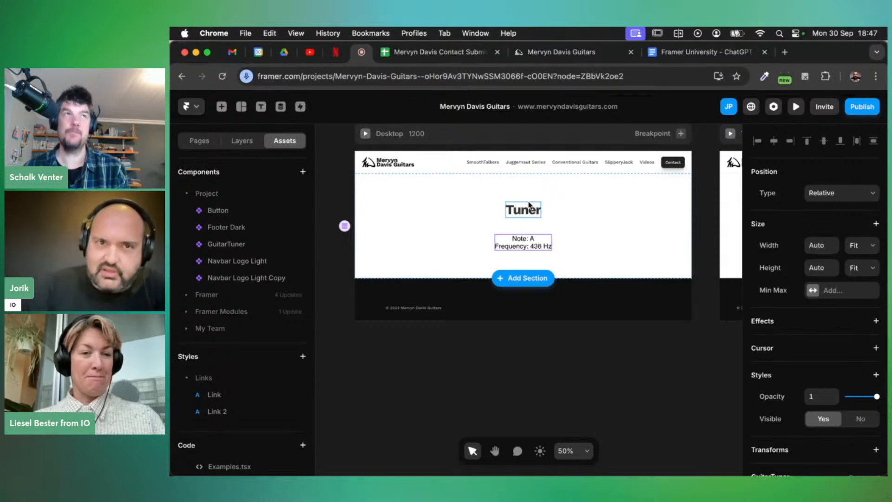
Scroll through Framer GPT's updated GuitarTuner code showing six strings with red/green in-tune lights
{"action": "key", "text": "super+grave"}
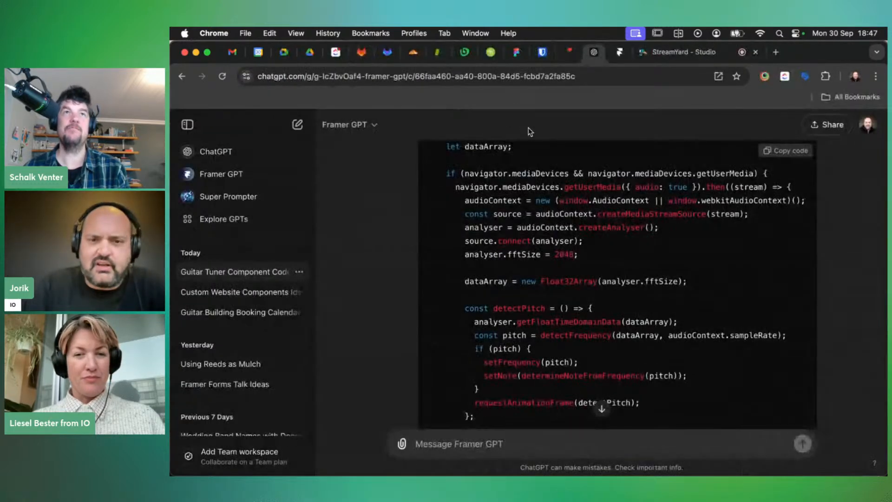
{"action": "scroll", "coordinate": [645, 312], "scroll_direction": "down", "scroll_amount": 15}
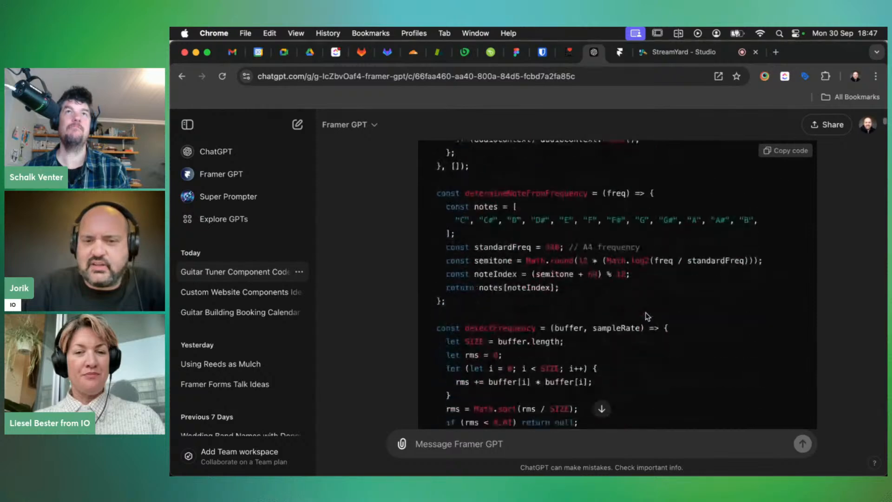
{"action": "scroll", "coordinate": [646, 315], "scroll_direction": "down", "scroll_amount": 20}
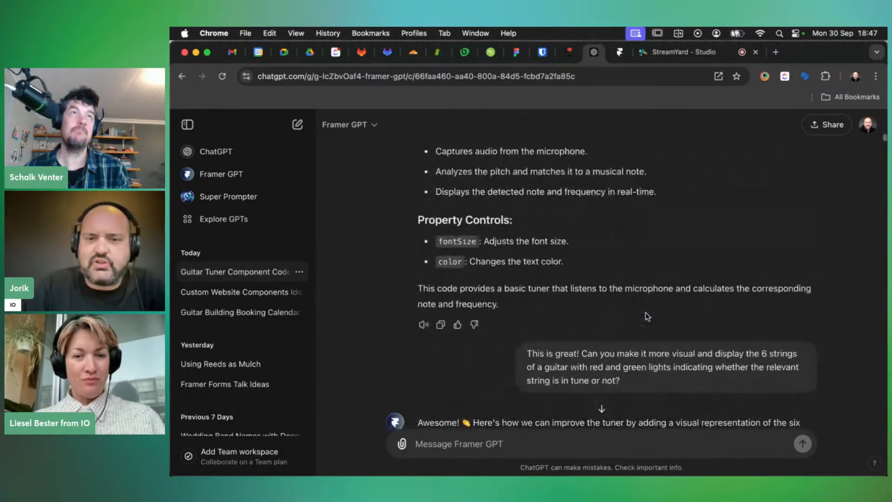
{"action": "scroll", "coordinate": [645, 317], "scroll_direction": "down", "scroll_amount": 2}
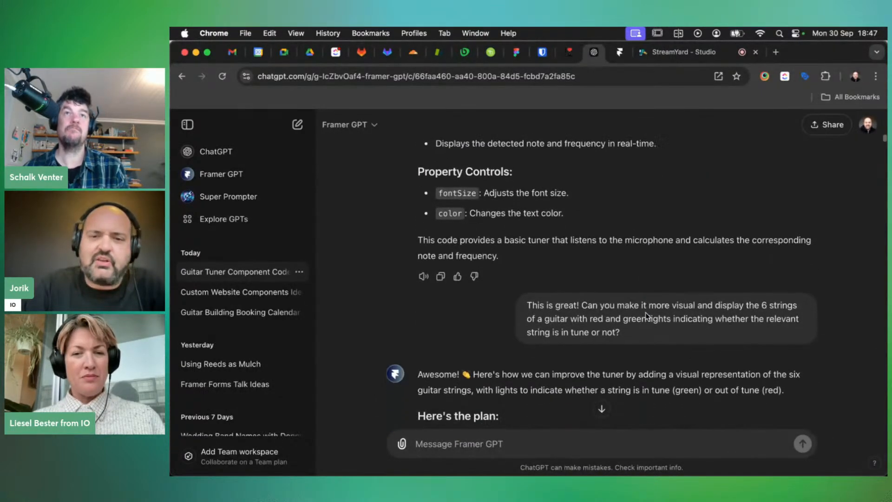
{"action": "scroll", "coordinate": [645, 312], "scroll_direction": "down", "scroll_amount": 4}
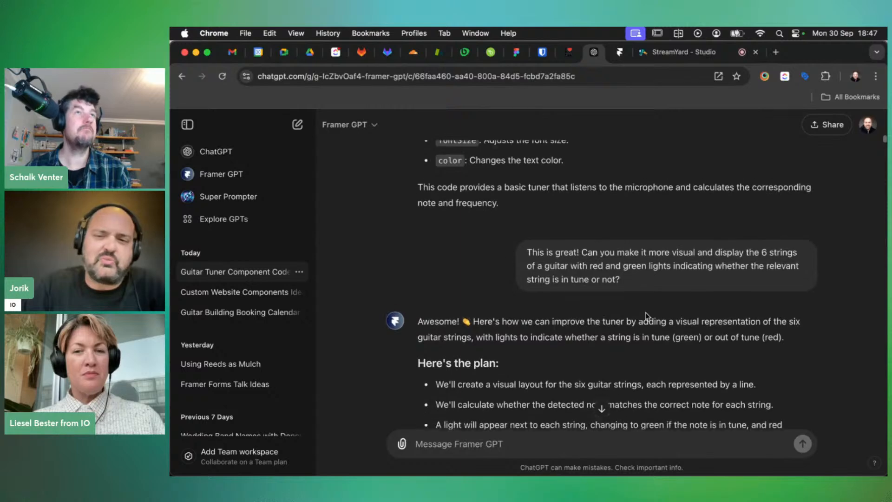
{"action": "scroll", "coordinate": [645, 316], "scroll_direction": "down", "scroll_amount": 2}
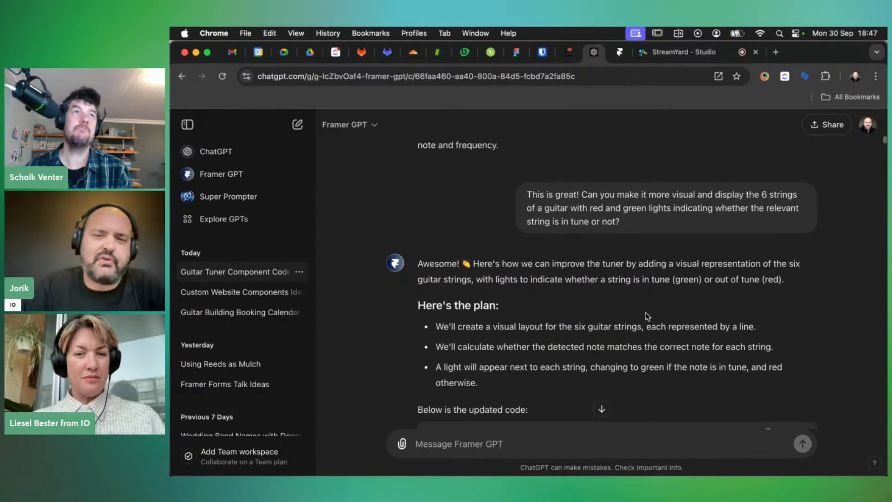
{"action": "scroll", "coordinate": [645, 313], "scroll_direction": "down", "scroll_amount": 1}
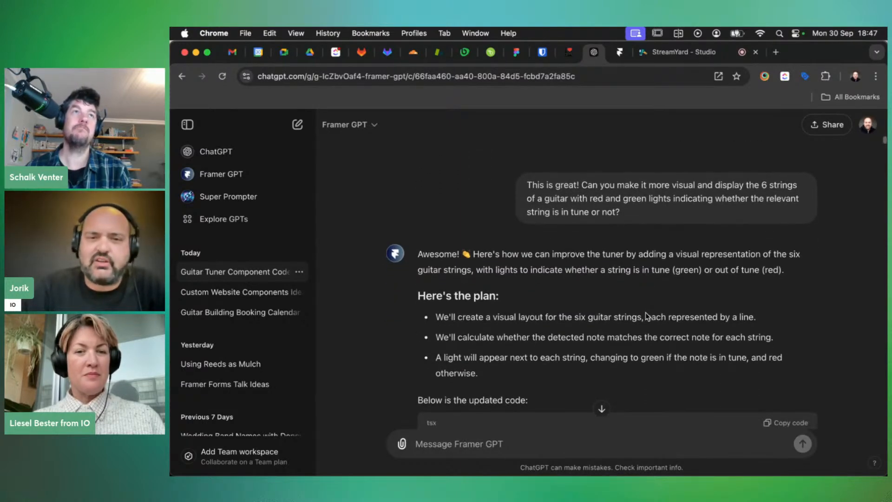
{"action": "scroll", "coordinate": [645, 312], "scroll_direction": "down", "scroll_amount": 1}
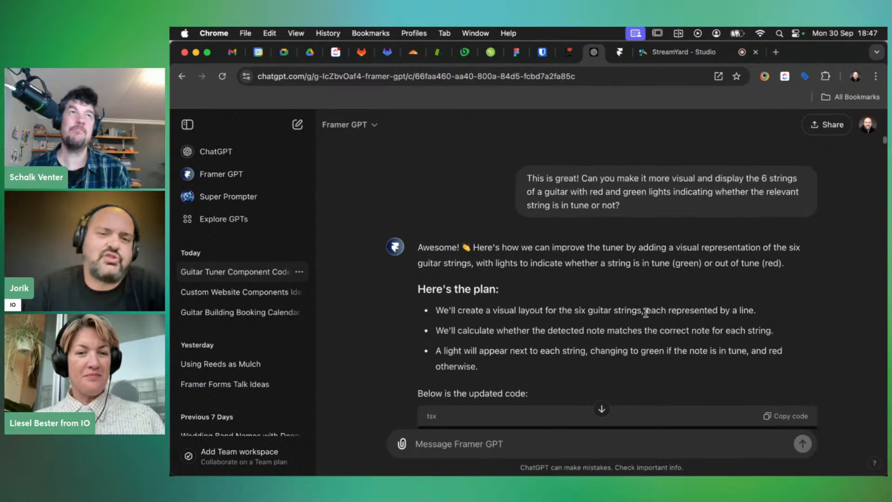
{"action": "scroll", "coordinate": [645, 313], "scroll_direction": "down", "scroll_amount": 10}
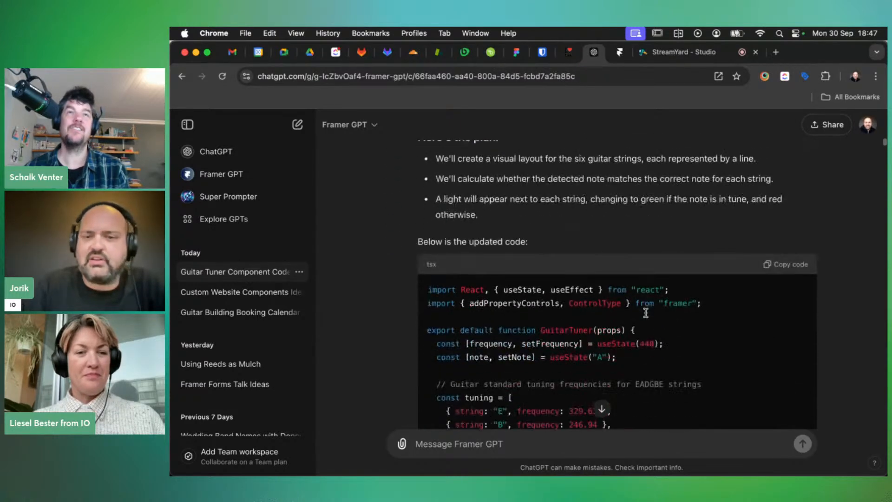
{"action": "scroll", "coordinate": [645, 313], "scroll_direction": "up", "scroll_amount": 1}
{"action": "scroll", "coordinate": [693, 222], "scroll_direction": "up", "scroll_amount": 8}
{"action": "scroll", "coordinate": [661, 244], "scroll_direction": "down", "scroll_amount": 3}
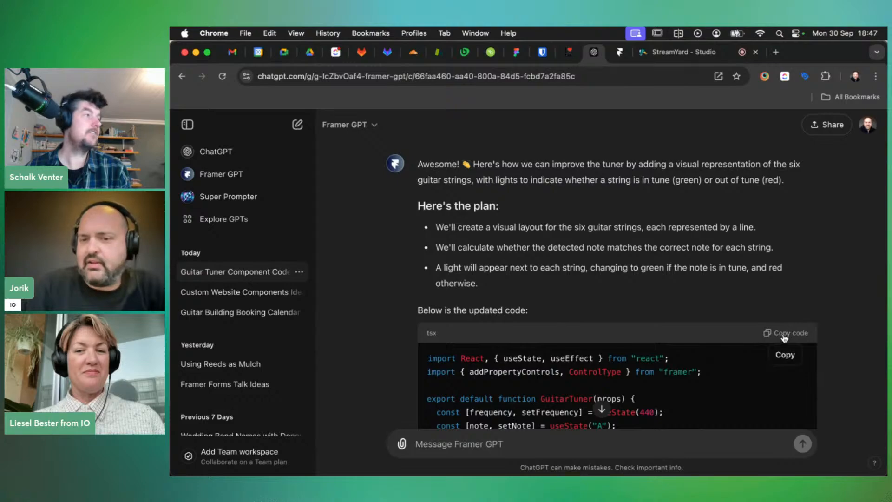
{"action": "scroll", "coordinate": [650, 321], "scroll_direction": "down", "scroll_amount": 12}
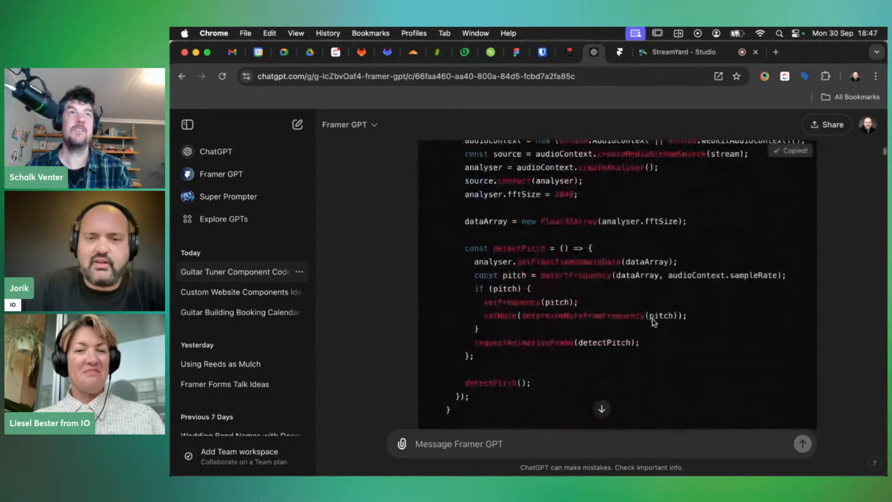
{"action": "scroll", "coordinate": [654, 322], "scroll_direction": "down", "scroll_amount": 15}
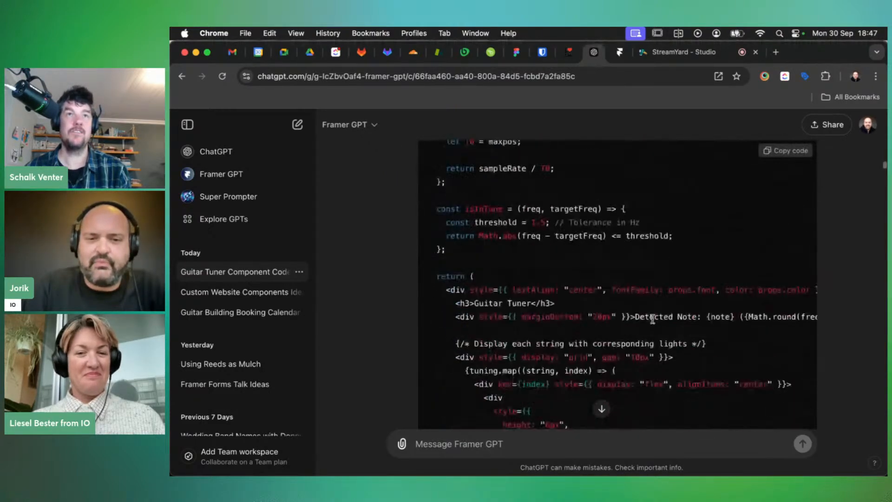
{"action": "scroll", "coordinate": [654, 322], "scroll_direction": "down", "scroll_amount": 10}
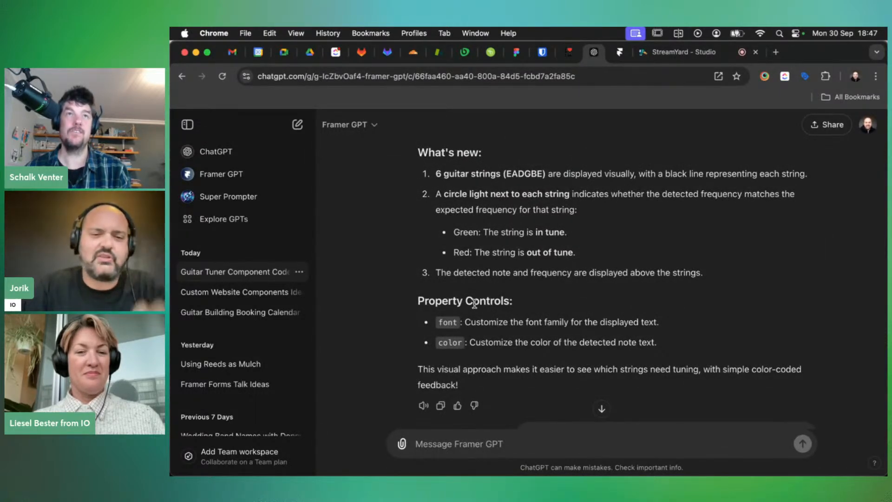
Swap the six-string in-tune-light code into GuitarTuner, save it, check the page, then return to ChatGPT
{"action": "left_click", "coordinate": [513, 52]}
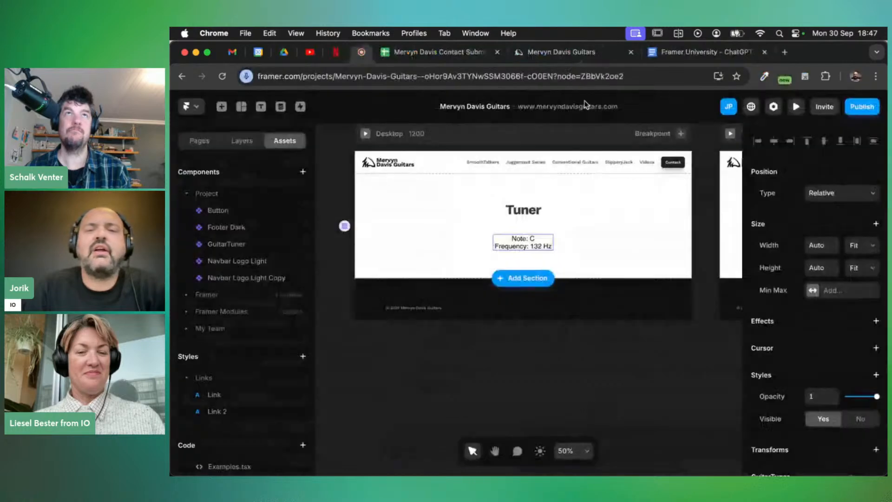
{"action": "double_click", "coordinate": [227, 243]}
{"action": "left_click", "coordinate": [473, 262]}
{"action": "key", "text": "super+Down"}
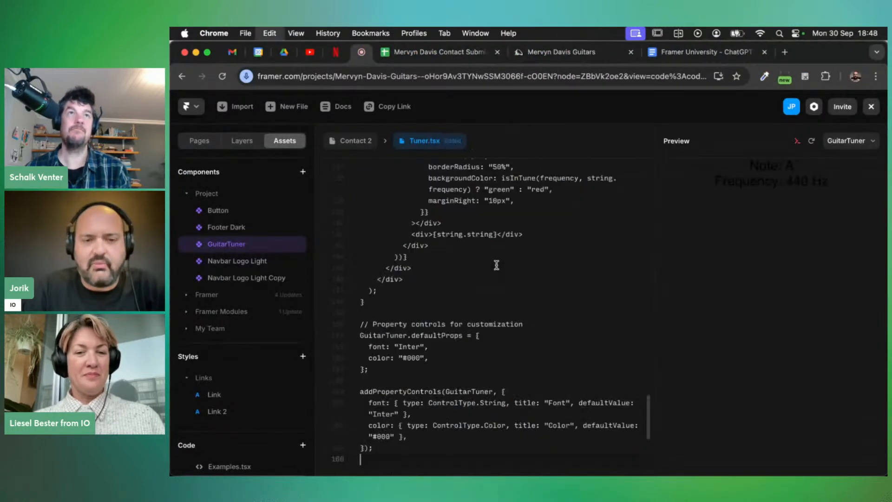
{"action": "key", "text": "super+s"}
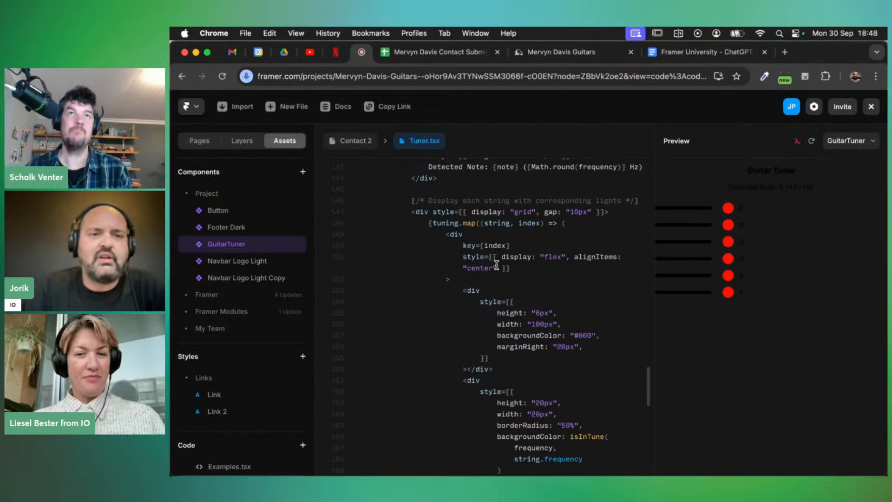
{"action": "left_click", "coordinate": [353, 143]}
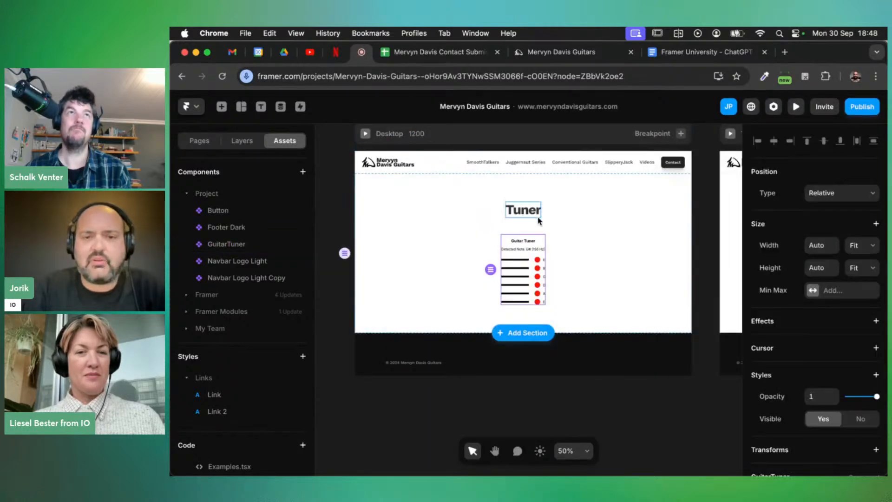
{"action": "scroll", "coordinate": [532, 281], "scroll_direction": "up", "scroll_amount": 5}
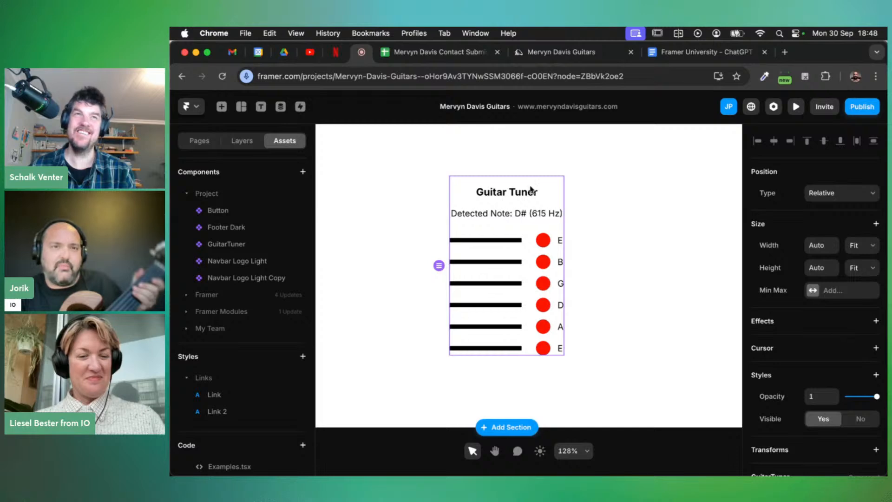
{"action": "key", "text": "super+grave"}
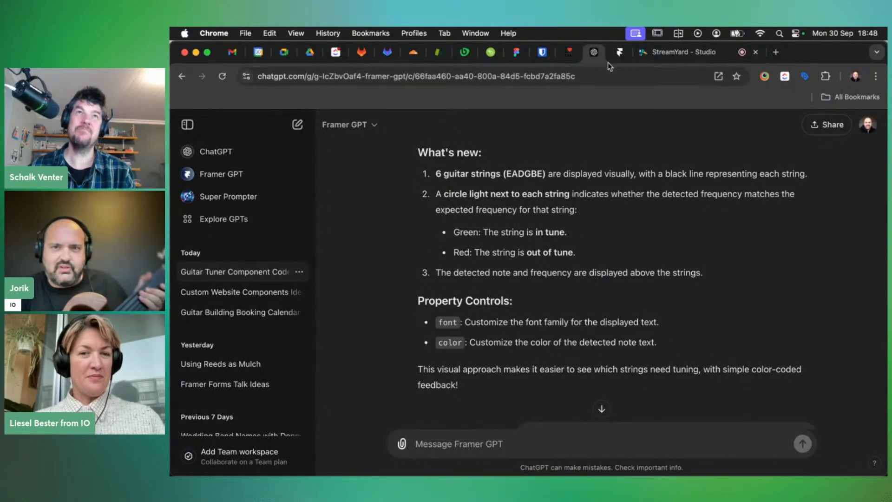
Switch to the StreamYard studio showing the live broadcast and comments
{"action": "left_click", "coordinate": [666, 52]}
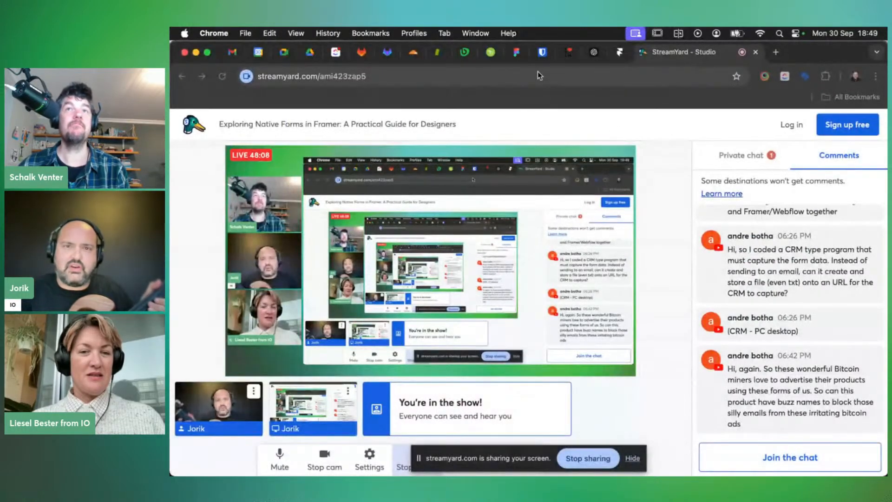
{"action": "left_click", "coordinate": [530, 123]}
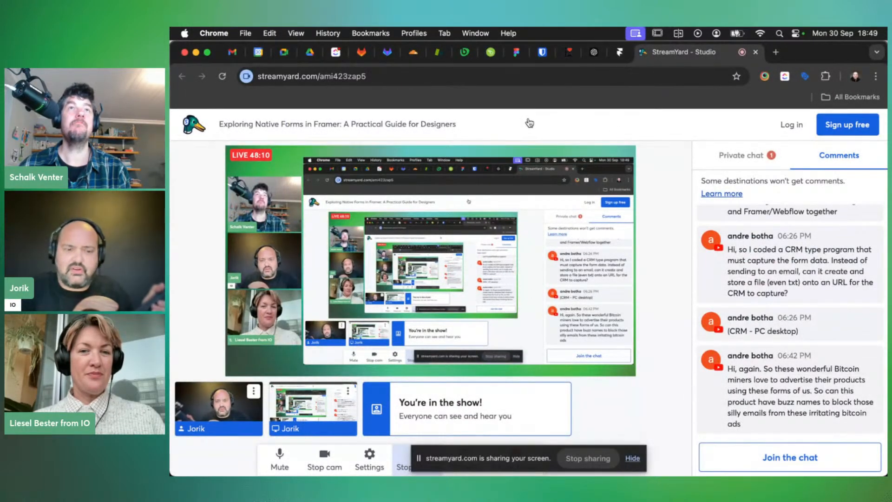
{"action": "key", "text": "super+grave"}
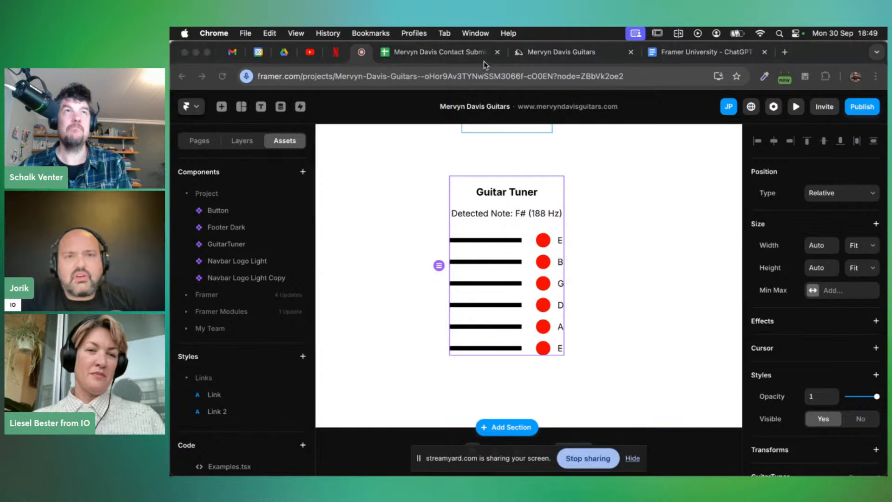
{"action": "key", "text": "super+grave"}
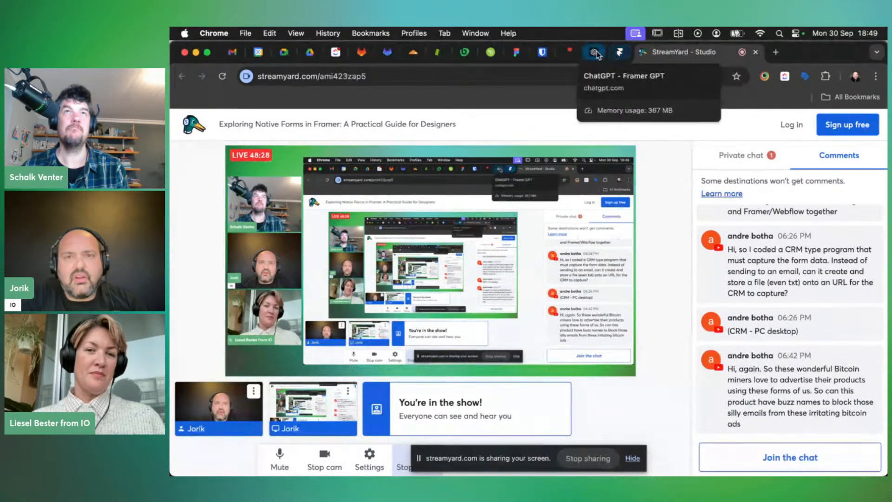
Read Framer GPT's GuitarBassTuner reply with the guitar or 5-string bass (BEADG) mode switch, then return to Framer
{"action": "left_click", "coordinate": [593, 52]}
{"action": "scroll", "coordinate": [583, 295], "scroll_direction": "down", "scroll_amount": 3}
{"action": "scroll", "coordinate": [582, 292], "scroll_direction": "down", "scroll_amount": 3}
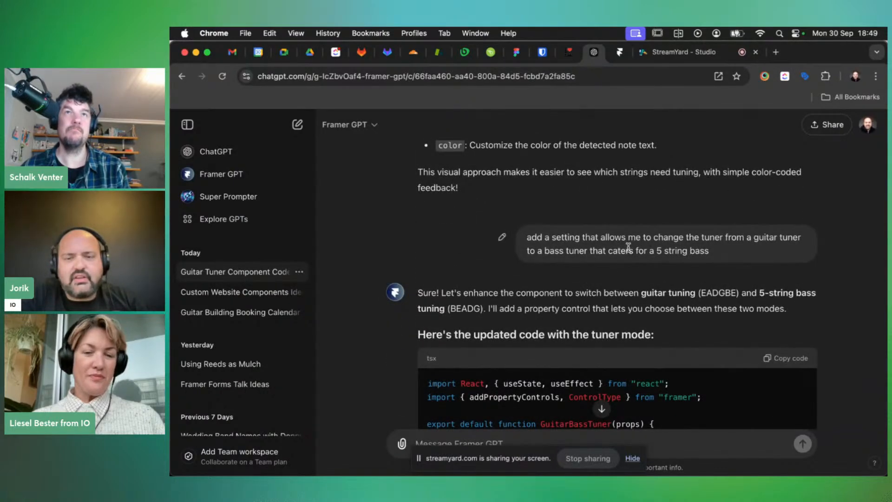
{"action": "scroll", "coordinate": [628, 247], "scroll_direction": "down", "scroll_amount": 1}
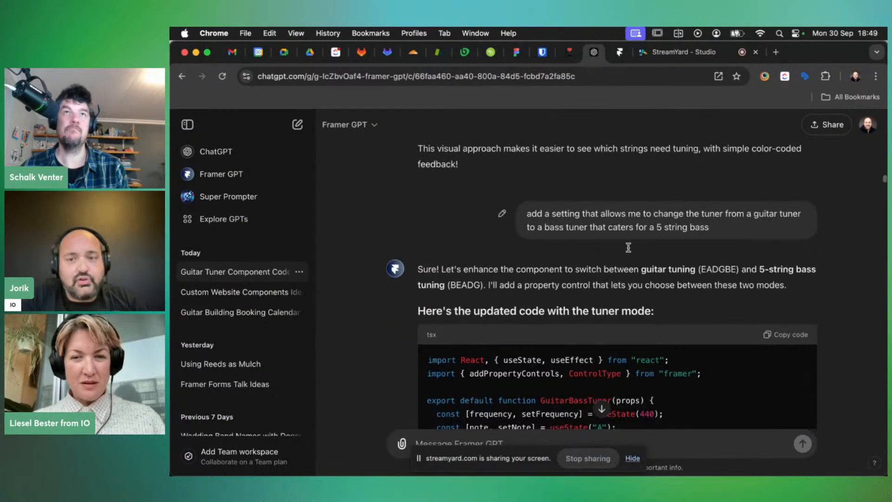
{"action": "scroll", "coordinate": [628, 247], "scroll_direction": "down", "scroll_amount": 1}
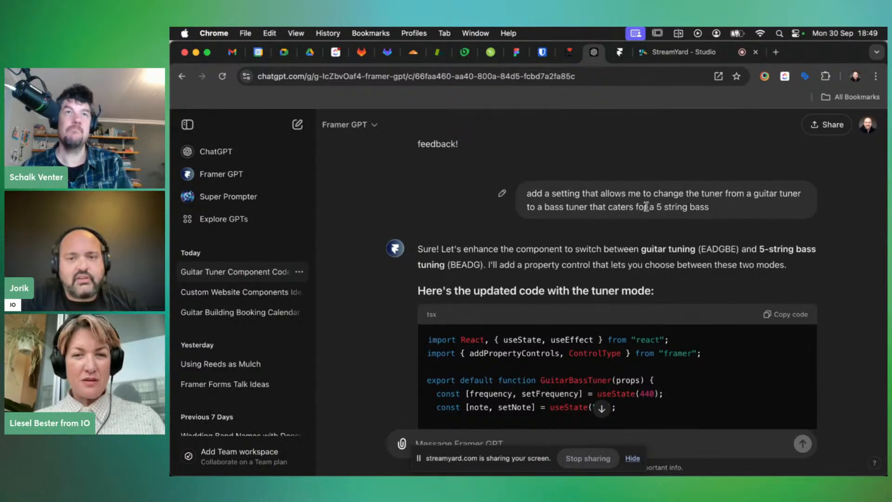
{"action": "scroll", "coordinate": [646, 206], "scroll_direction": "down", "scroll_amount": 1}
{"action": "scroll", "coordinate": [645, 206], "scroll_direction": "down", "scroll_amount": 1}
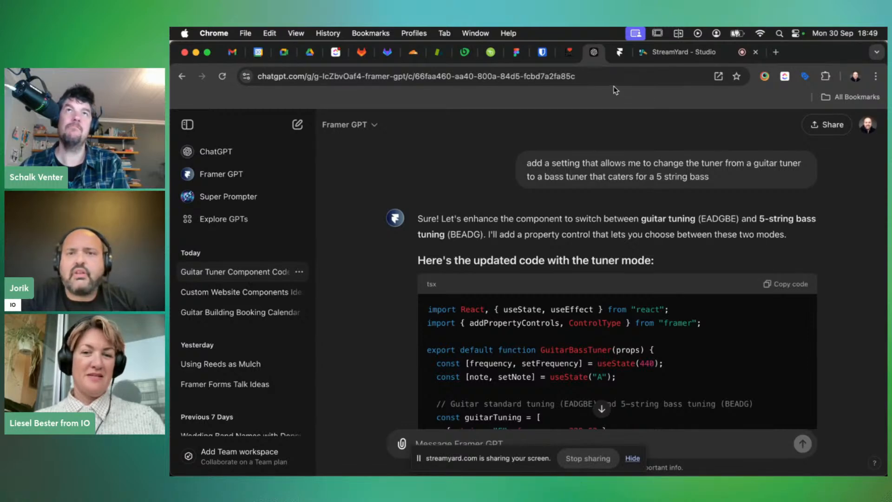
{"action": "key", "text": "super+grave"}
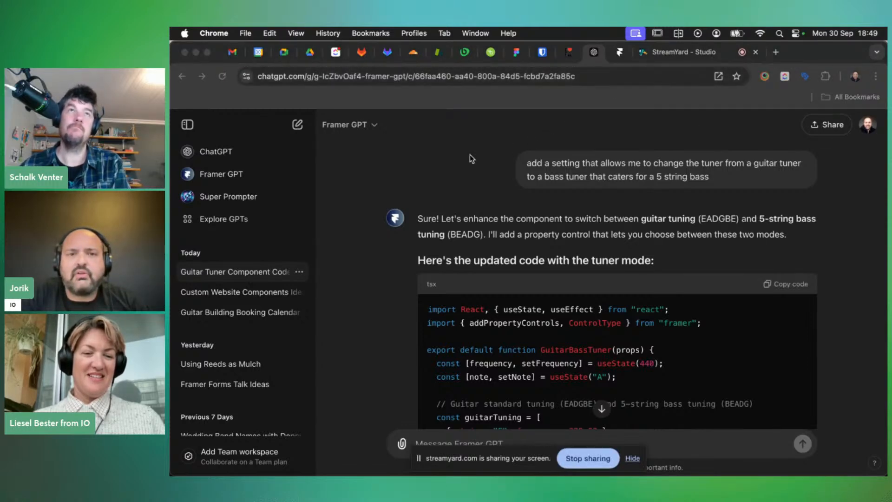
{"action": "key", "text": "super+grave"}
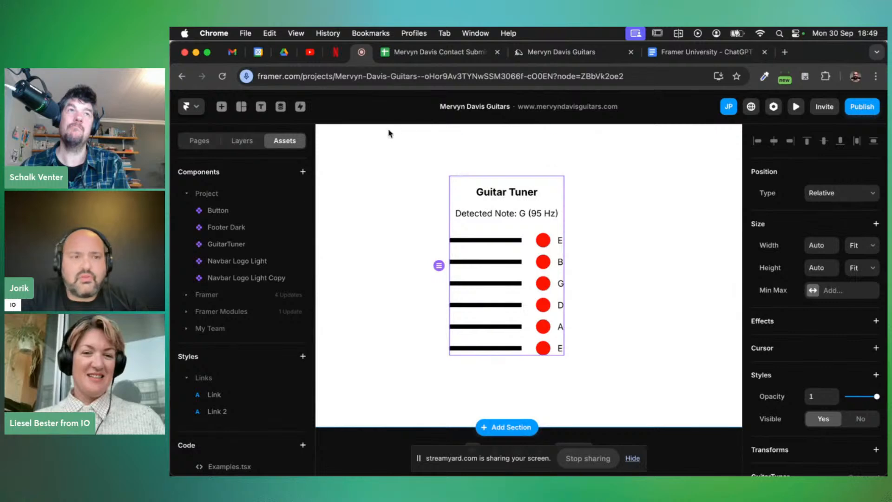
Replace GuitarTuner's code with the pasted GuitarBassTuner code, save it, and return to the page
{"action": "left_click", "coordinate": [233, 243]}
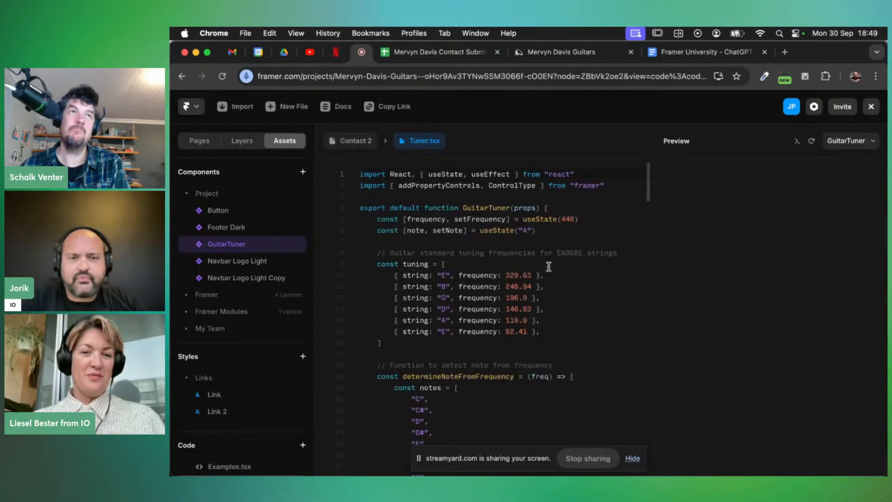
{"action": "left_click", "coordinate": [559, 302]}
{"action": "key", "text": "super+a"}
{"action": "key", "text": "super+v"}
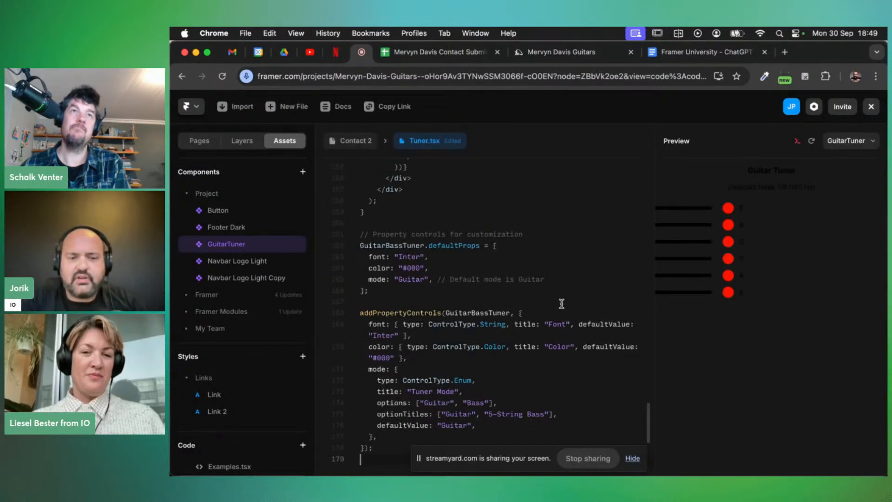
{"action": "key", "text": "super+s"}
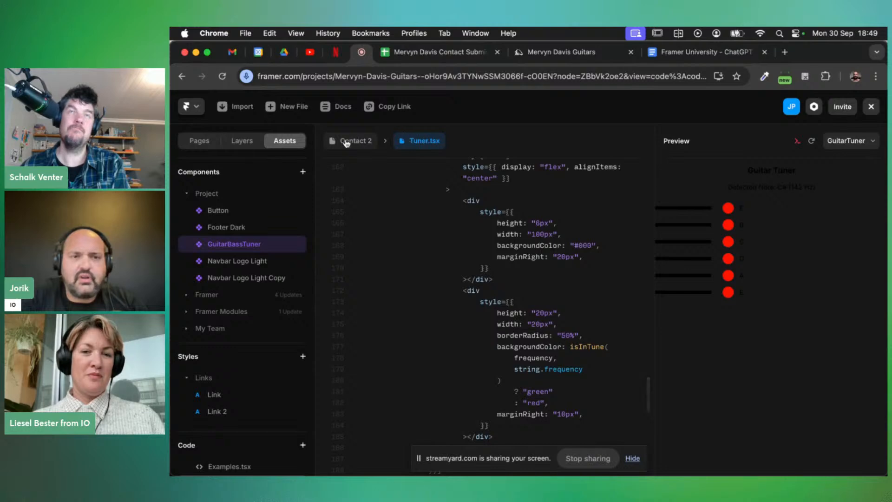
{"action": "left_click", "coordinate": [346, 142]}
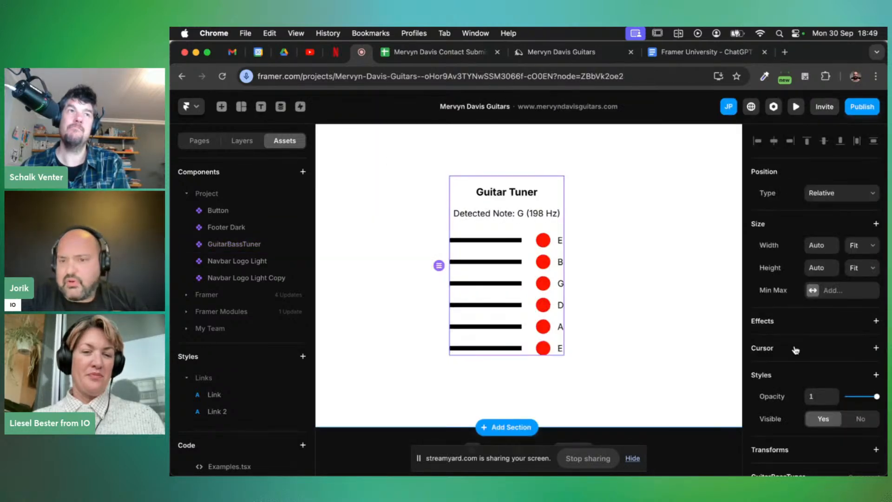
Set the component's Tuner Mode property to 5-String Bass
{"action": "scroll", "coordinate": [795, 350], "scroll_direction": "down", "scroll_amount": 4}
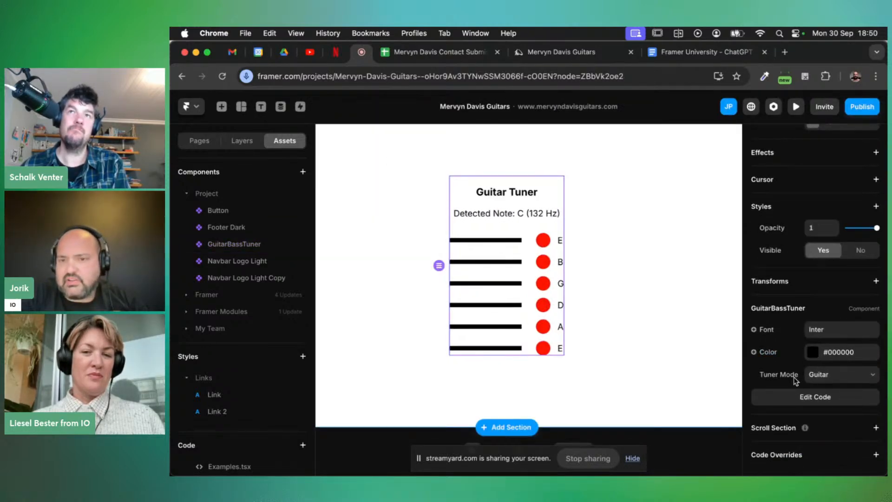
{"action": "left_click", "coordinate": [865, 375]}
{"action": "left_click", "coordinate": [839, 387]}
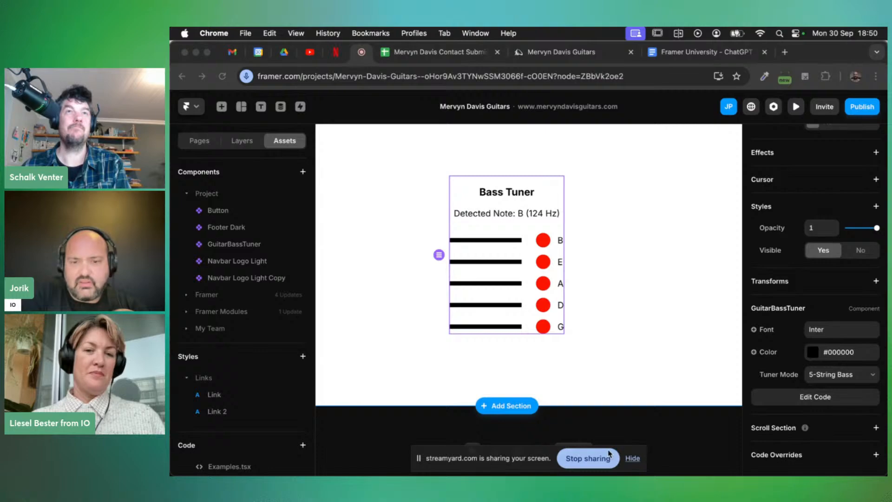
Hide the StreamYard sharing bar and read Framer GPT's tuner-mode code with Property Controls
{"action": "left_click", "coordinate": [632, 458]}
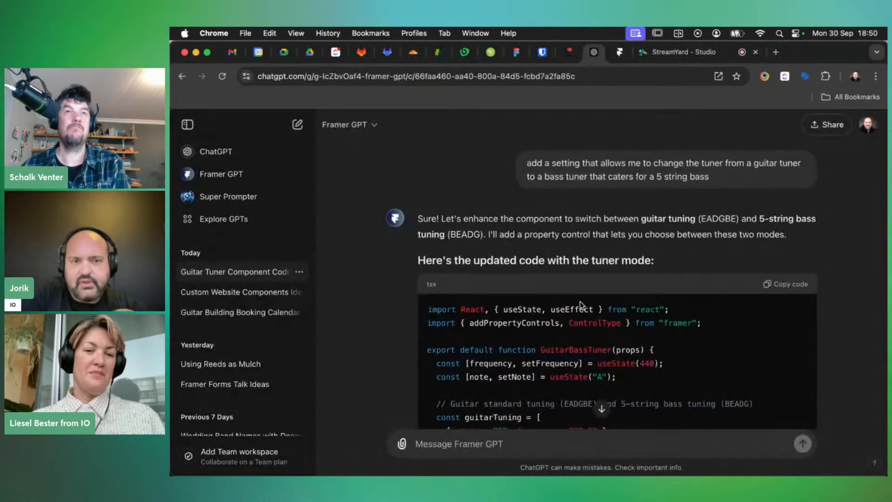
{"action": "scroll", "coordinate": [580, 302], "scroll_direction": "down", "scroll_amount": 15}
{"action": "scroll", "coordinate": [580, 300], "scroll_direction": "down", "scroll_amount": 15}
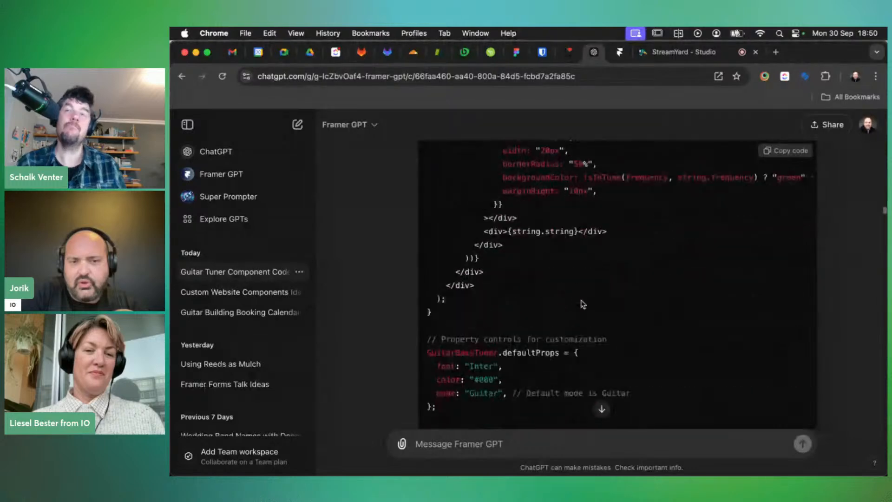
{"action": "scroll", "coordinate": [581, 302], "scroll_direction": "down", "scroll_amount": 10}
{"action": "scroll", "coordinate": [581, 301], "scroll_direction": "up", "scroll_amount": 1}
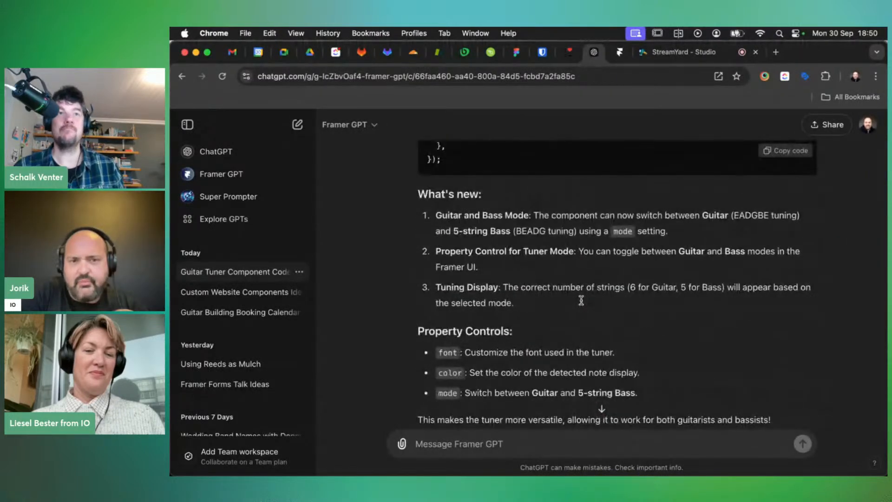
{"action": "scroll", "coordinate": [581, 301], "scroll_direction": "down", "scroll_amount": 1}
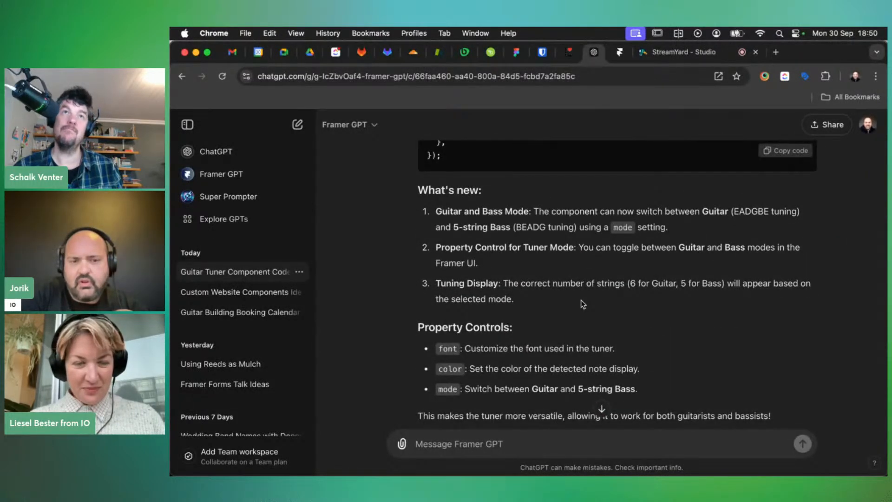
{"action": "scroll", "coordinate": [582, 304], "scroll_direction": "up", "scroll_amount": 20}
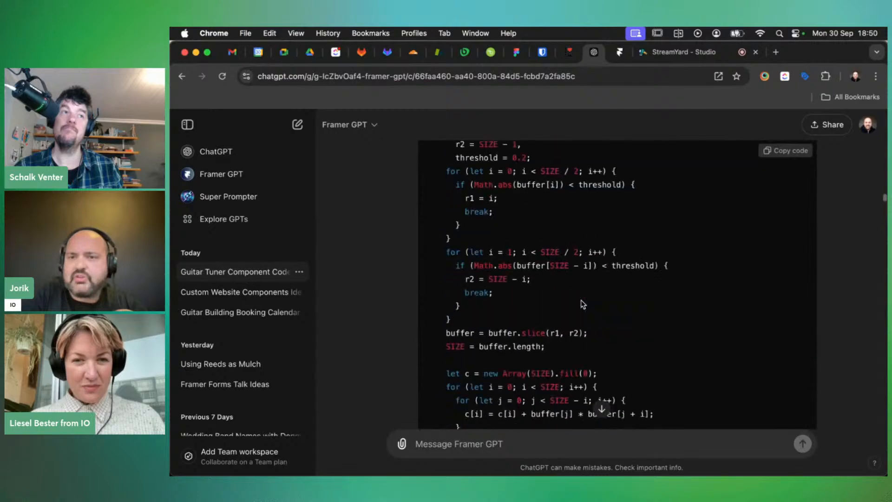
{"action": "scroll", "coordinate": [581, 302], "scroll_direction": "down", "scroll_amount": 15}
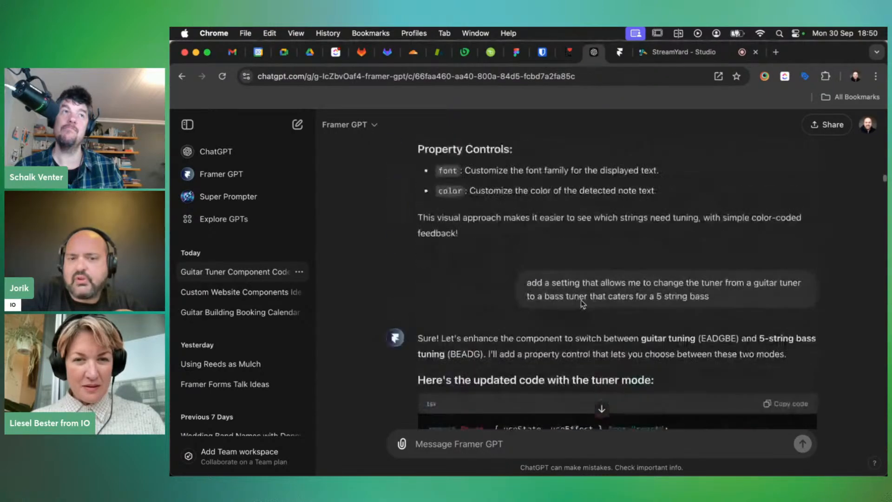
{"action": "scroll", "coordinate": [581, 300], "scroll_direction": "down", "scroll_amount": 20}
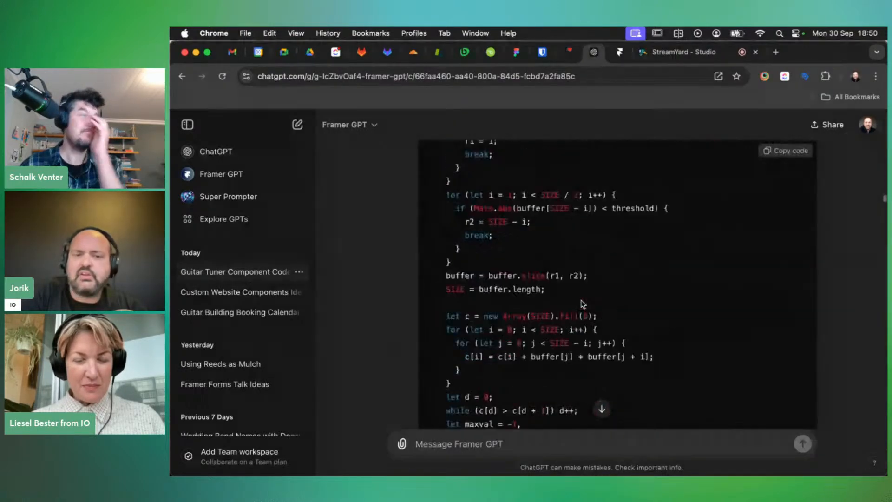
{"action": "scroll", "coordinate": [580, 299], "scroll_direction": "down", "scroll_amount": 20}
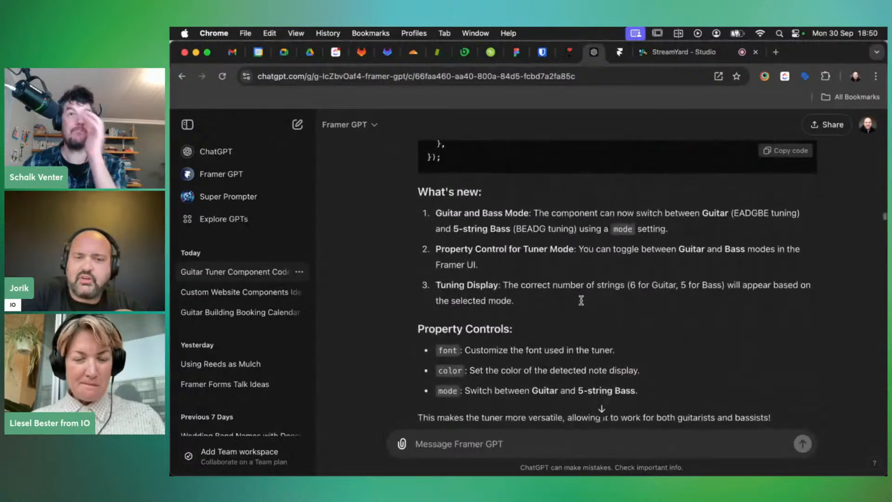
{"action": "scroll", "coordinate": [581, 302], "scroll_direction": "down", "scroll_amount": 5}
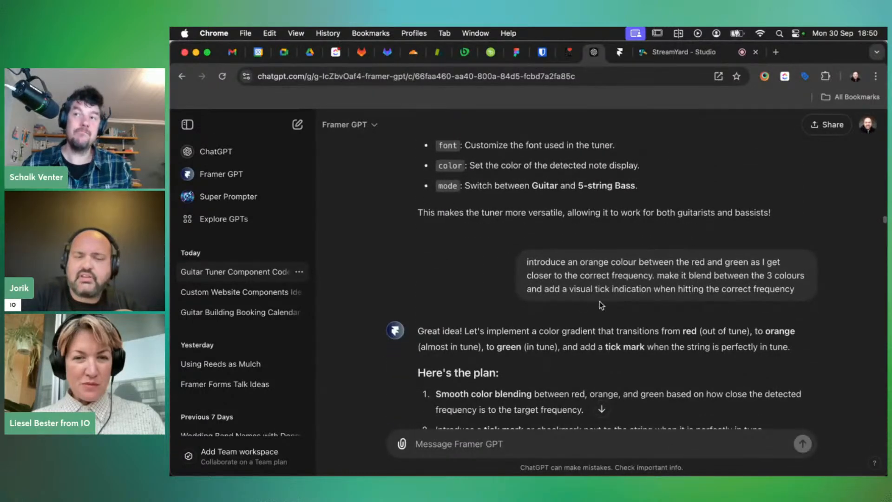
Scroll through the red-orange-green blended lights and in-tune tick plan down to the updated code
{"action": "scroll", "coordinate": [601, 305], "scroll_direction": "down", "scroll_amount": 2}
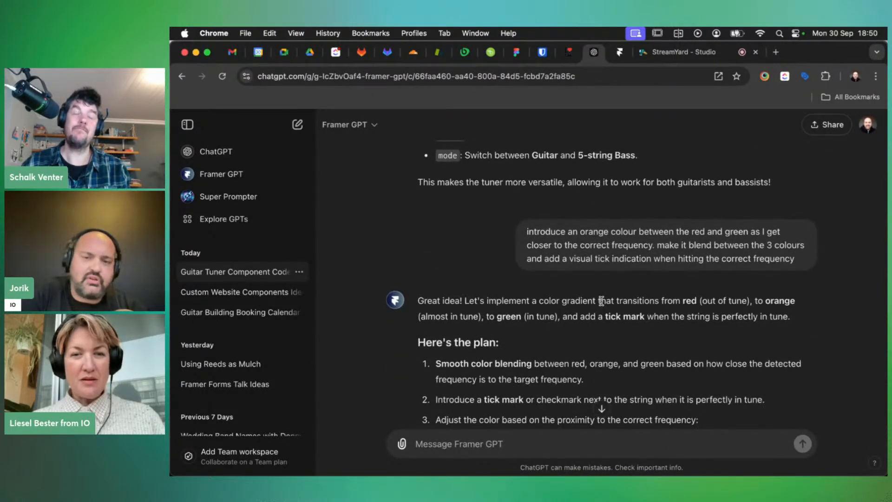
{"action": "scroll", "coordinate": [601, 301], "scroll_direction": "down", "scroll_amount": 1}
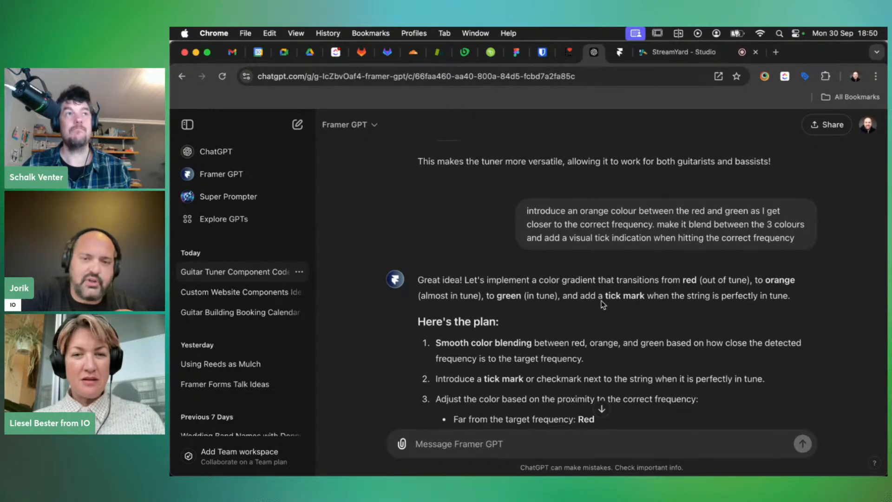
{"action": "scroll", "coordinate": [601, 300], "scroll_direction": "down", "scroll_amount": 1}
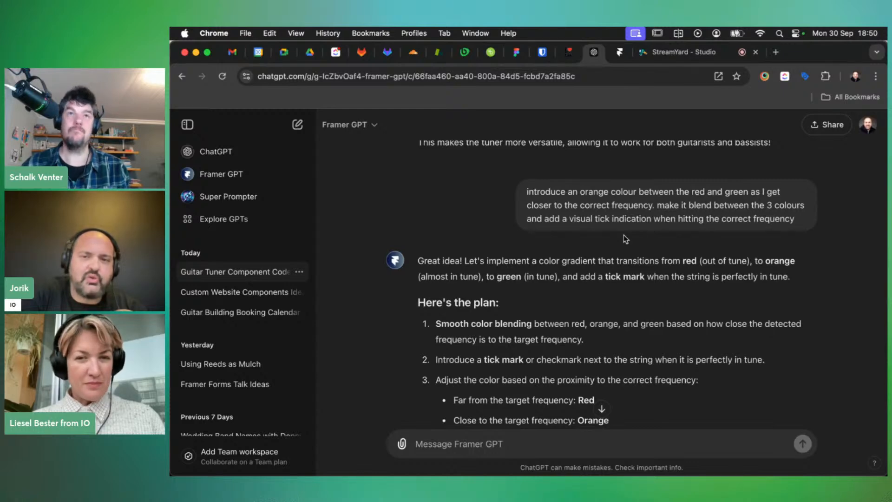
{"action": "scroll", "coordinate": [627, 250], "scroll_direction": "down", "scroll_amount": 6}
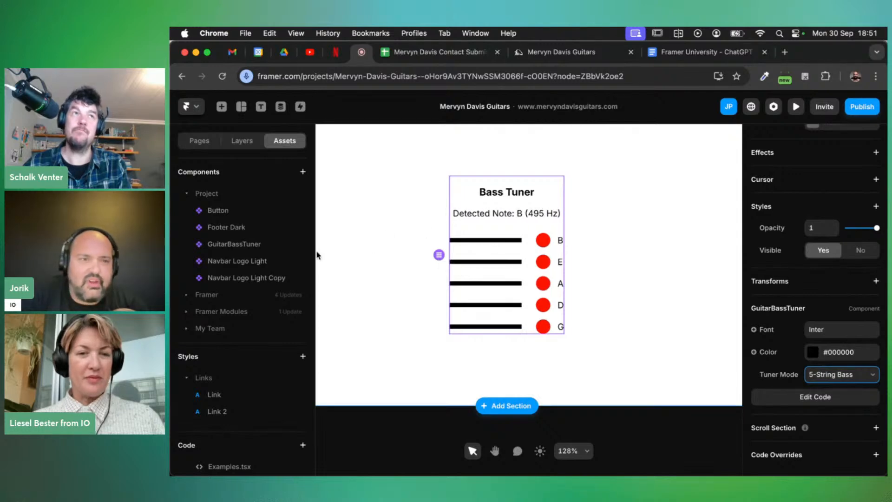
Paste the colour-blending, green-tick tuner code over the GuitarBassTuner code and return to the canvas
{"action": "double_click", "coordinate": [227, 243]}
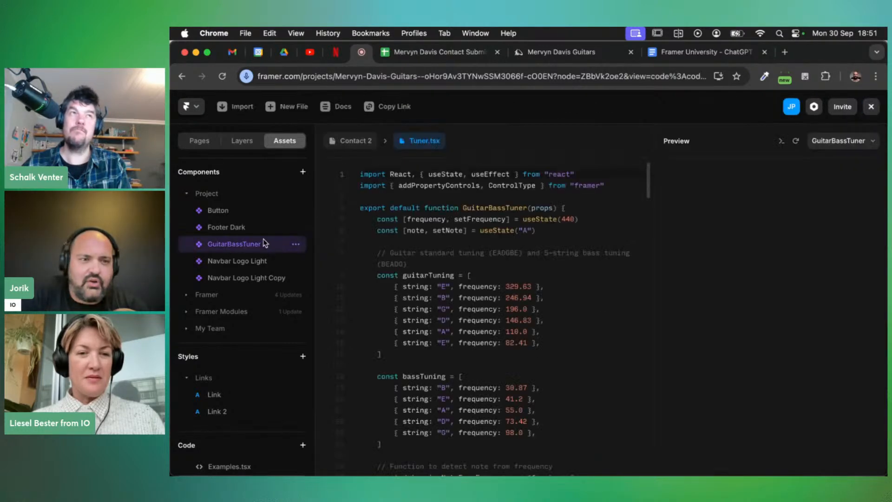
{"action": "key", "text": "ctrl+a"}
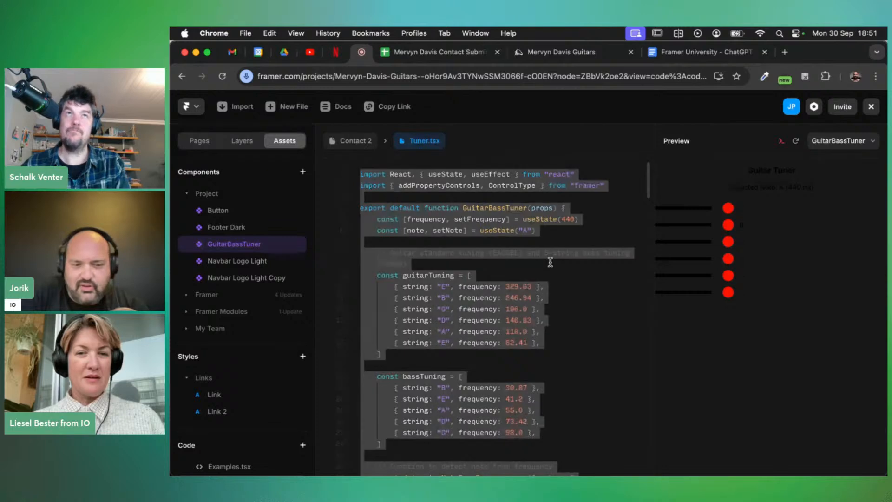
{"action": "key", "text": "ctrl+v"}
{"action": "scroll", "coordinate": [549, 262], "scroll_direction": "up", "scroll_amount": 10}
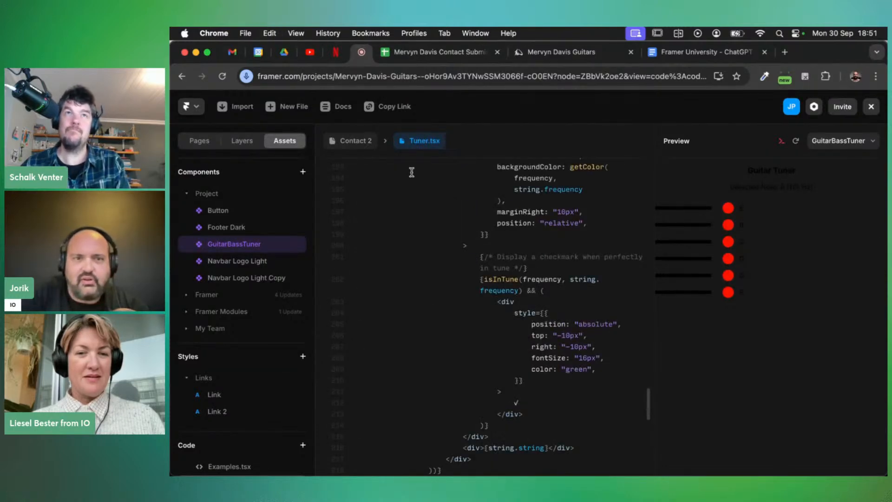
{"action": "left_click", "coordinate": [352, 141]}
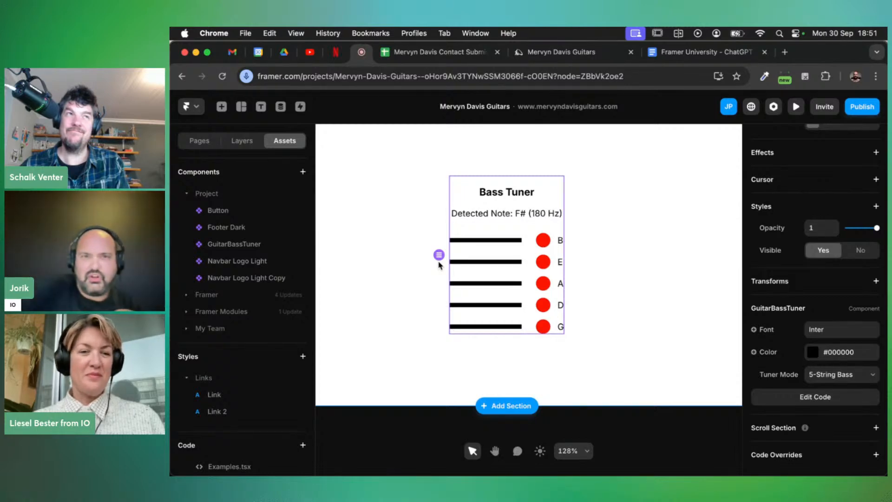
Copy the Framer GPT code that adds each string's target frequency, then come back to Framer
{"action": "key", "text": "super+grave"}
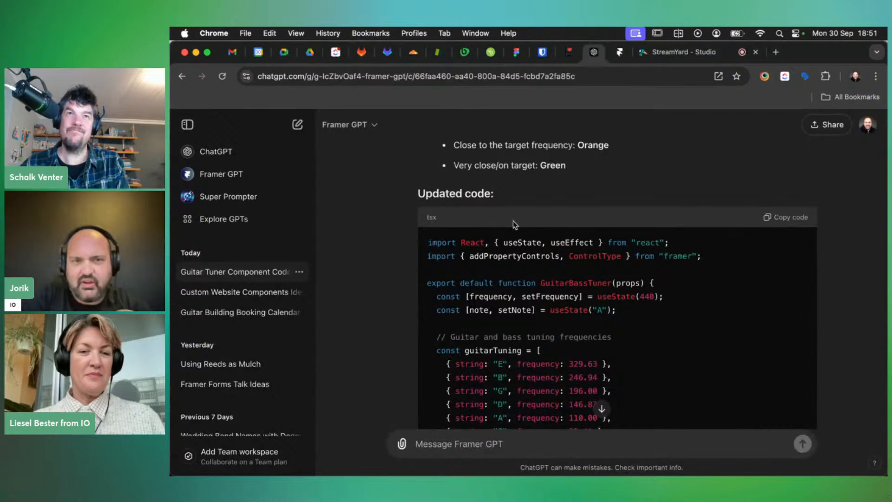
{"action": "scroll", "coordinate": [538, 224], "scroll_direction": "down", "scroll_amount": 8}
{"action": "scroll", "coordinate": [538, 223], "scroll_direction": "down", "scroll_amount": 15}
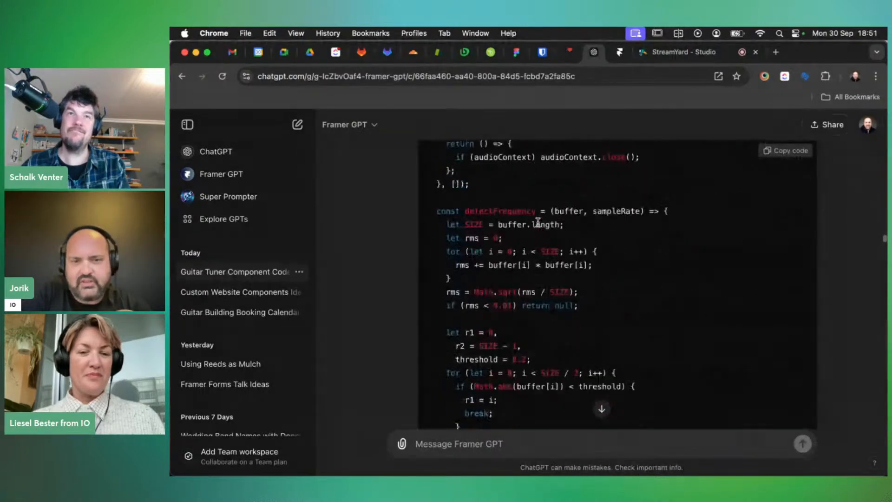
{"action": "scroll", "coordinate": [537, 225], "scroll_direction": "down", "scroll_amount": 15}
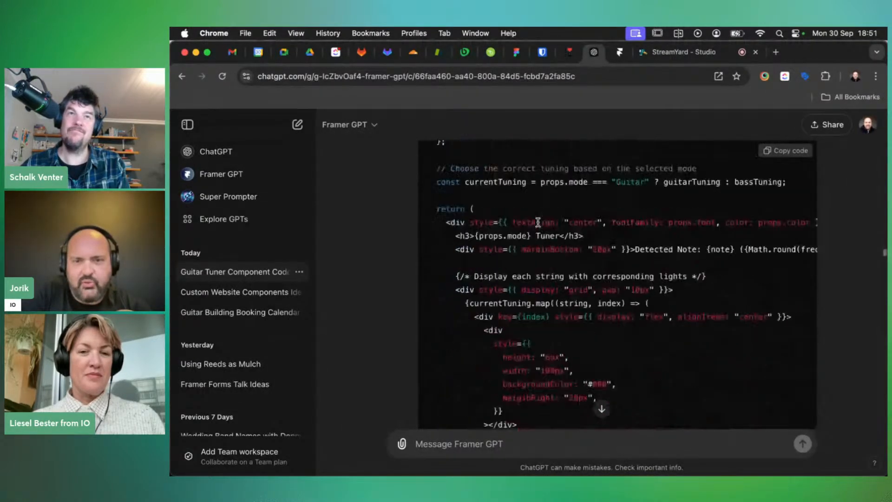
{"action": "scroll", "coordinate": [537, 224], "scroll_direction": "down", "scroll_amount": 15}
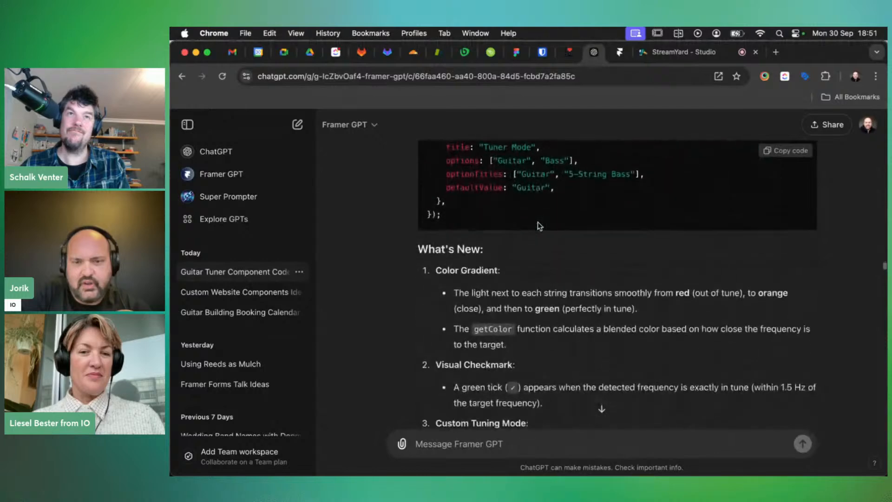
{"action": "scroll", "coordinate": [537, 222], "scroll_direction": "down", "scroll_amount": 5}
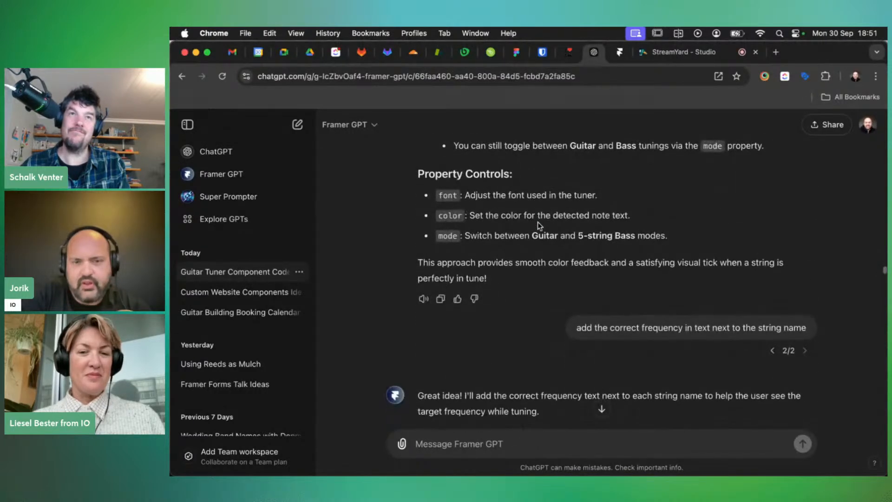
{"action": "scroll", "coordinate": [537, 222], "scroll_direction": "down", "scroll_amount": 1}
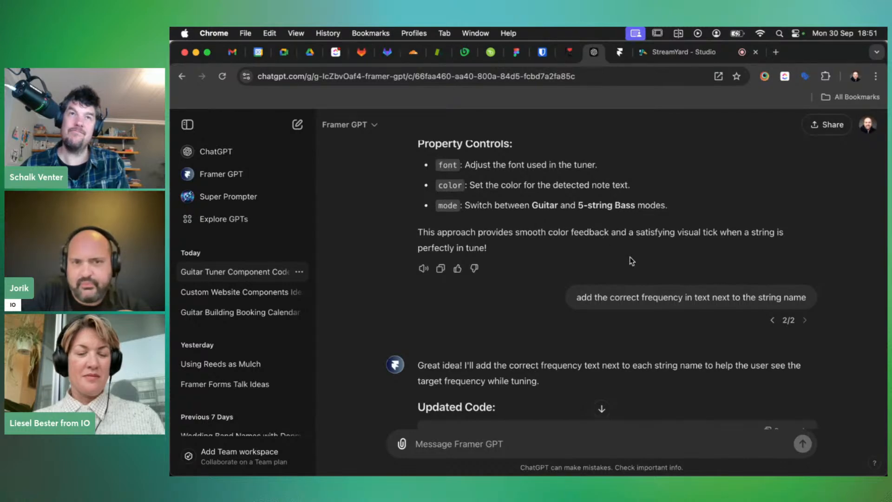
{"action": "scroll", "coordinate": [631, 261], "scroll_direction": "down", "scroll_amount": 10}
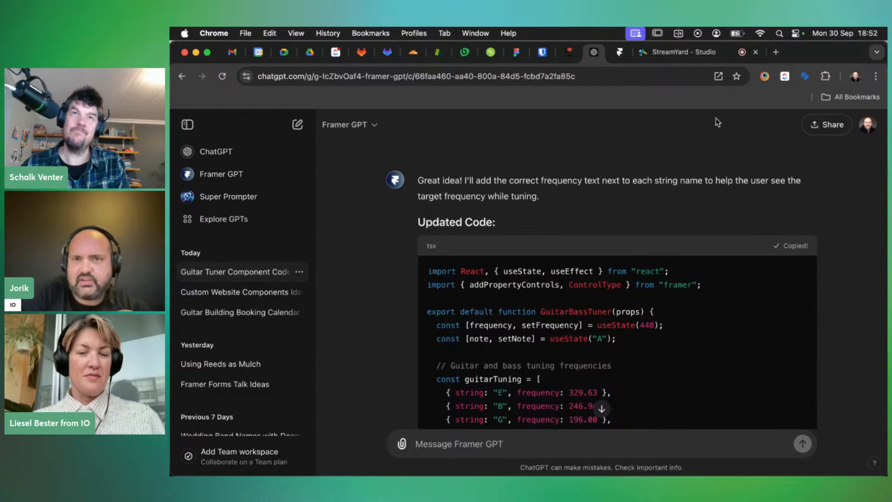
{"action": "key", "text": "super+grave"}
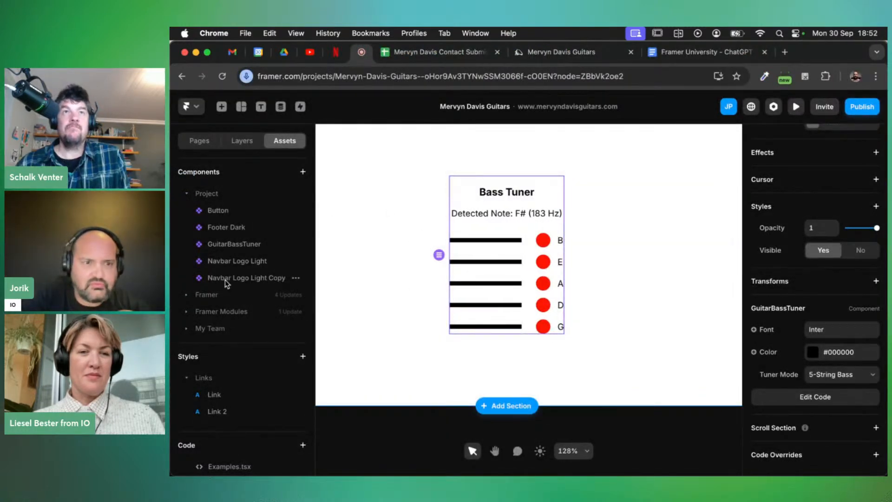
Paste the frequency-label code into GuitarBassTuner so strings read B - 31 Hz through G - 98 Hz
{"action": "double_click", "coordinate": [227, 244]}
{"action": "key", "text": "super+a"}
{"action": "key", "text": "super+v"}
{"action": "scroll", "coordinate": [478, 264], "scroll_direction": "up", "scroll_amount": 5}
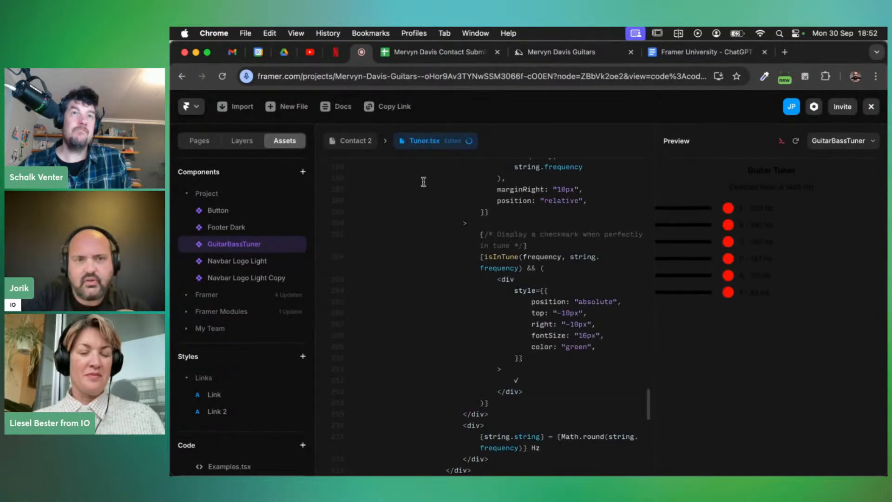
{"action": "left_click", "coordinate": [347, 142]}
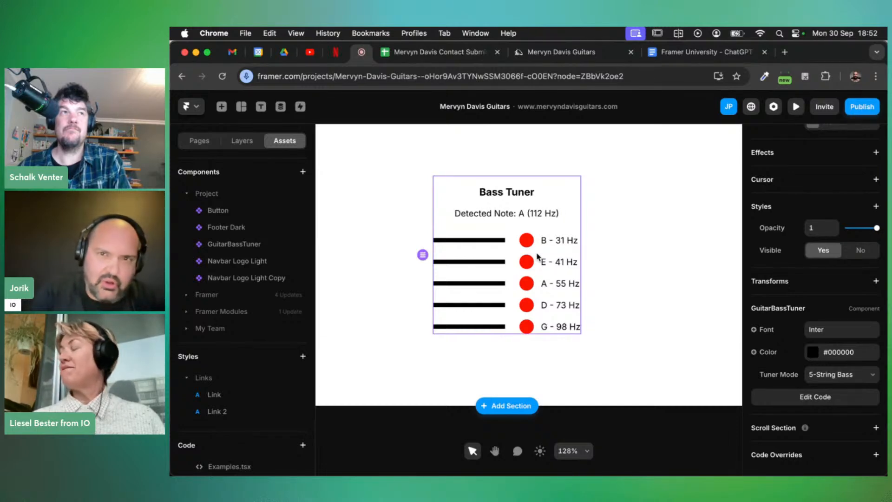
Find Framer GPT's range-limited tuner code (bass ~31–98 Hz), then return to Framer
{"action": "key", "text": "super+grave"}
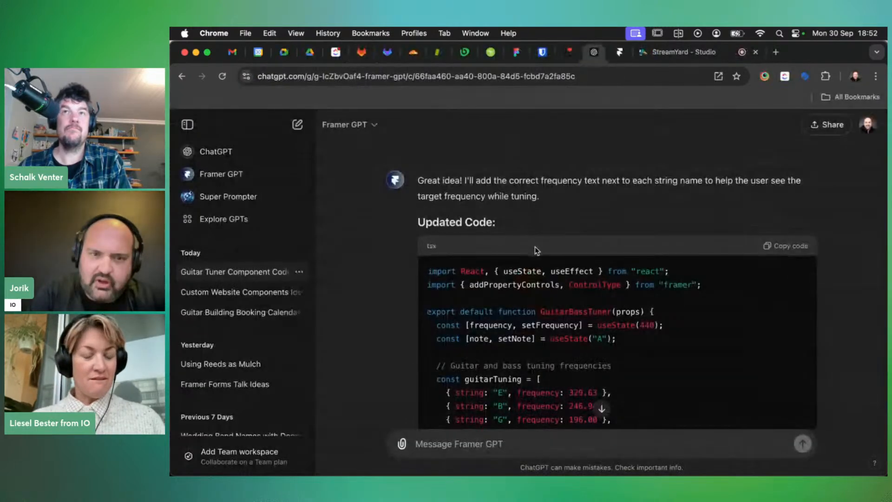
{"action": "scroll", "coordinate": [534, 247], "scroll_direction": "down", "scroll_amount": 10}
{"action": "scroll", "coordinate": [535, 246], "scroll_direction": "down", "scroll_amount": 15}
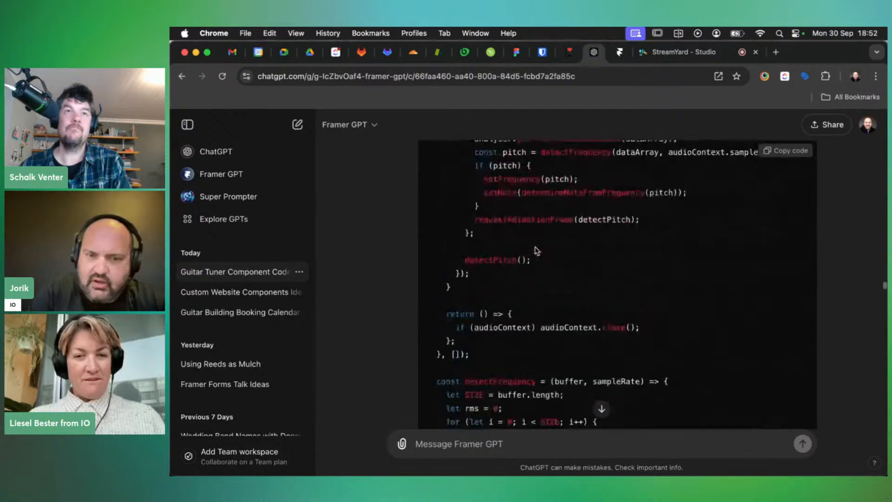
{"action": "scroll", "coordinate": [534, 248], "scroll_direction": "down", "scroll_amount": 20}
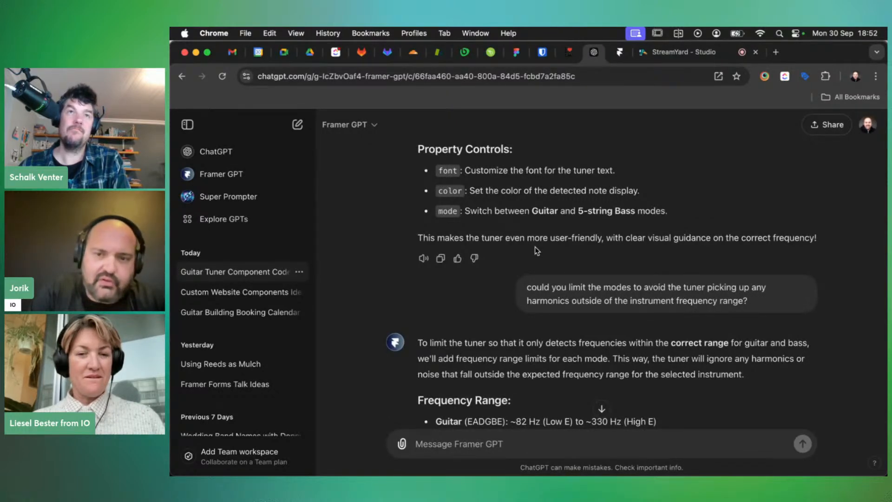
{"action": "scroll", "coordinate": [604, 282], "scroll_direction": "down", "scroll_amount": 3}
{"action": "scroll", "coordinate": [605, 285], "scroll_direction": "down", "scroll_amount": 7}
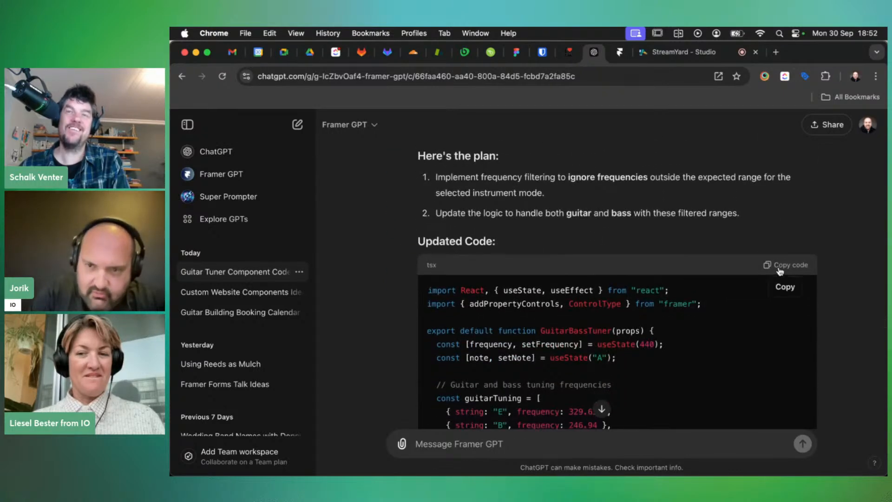
{"action": "key", "text": "super+grave"}
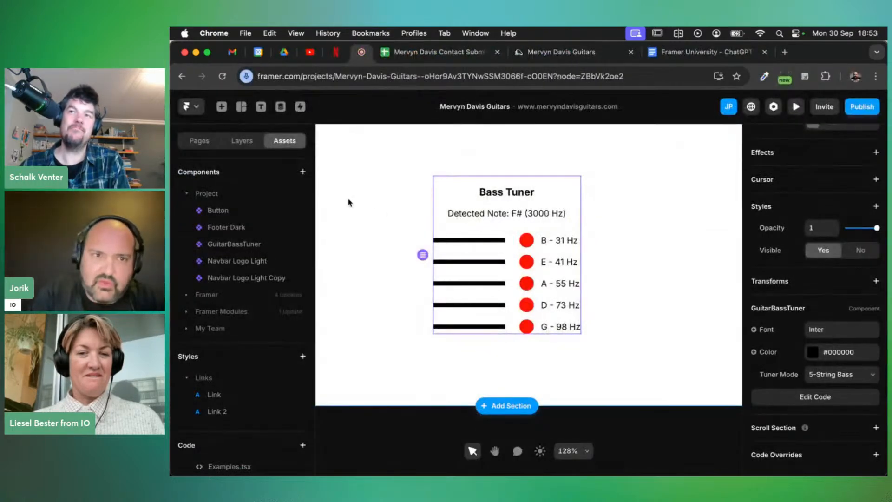
Swap in the range-limited GuitarBassTuner code; the tuner now shows D near 72 Hz with a green tick
{"action": "double_click", "coordinate": [233, 243]}
{"action": "double_click", "coordinate": [449, 263]}
{"action": "key", "text": "super+a"}
{"action": "key", "text": "super+v"}
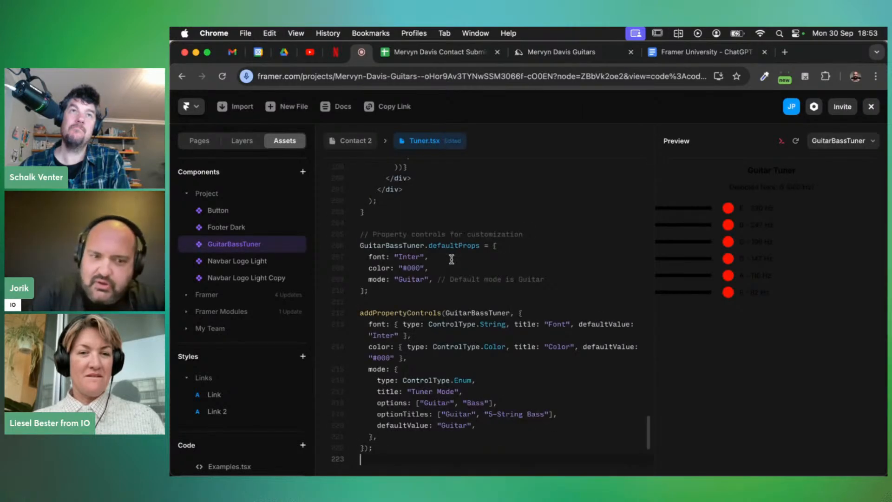
{"action": "scroll", "coordinate": [459, 246], "scroll_direction": "up", "scroll_amount": 5}
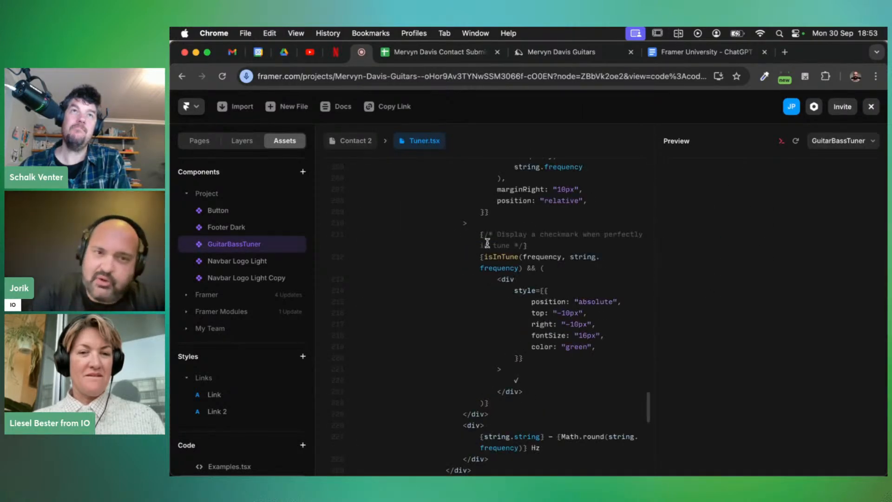
{"action": "left_click", "coordinate": [351, 143]}
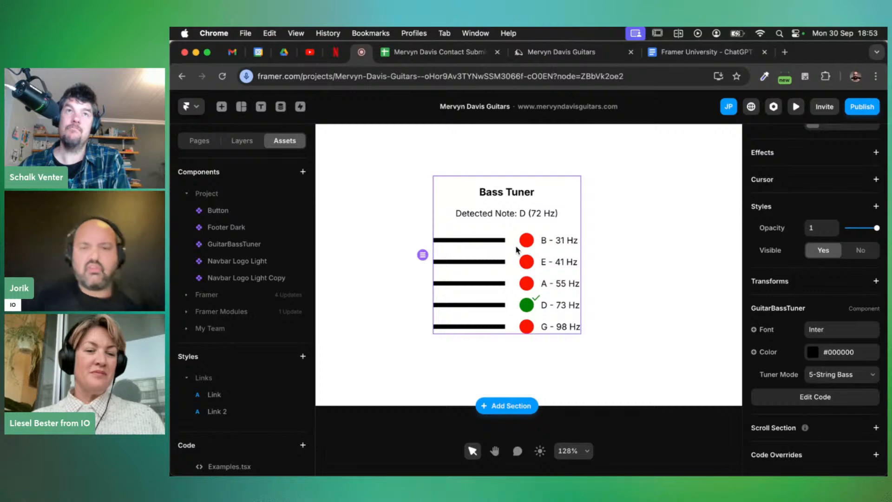
Copy the up/down arrow-indicator tsx code block from Framer GPT's reply
{"action": "key", "text": "super+grave"}
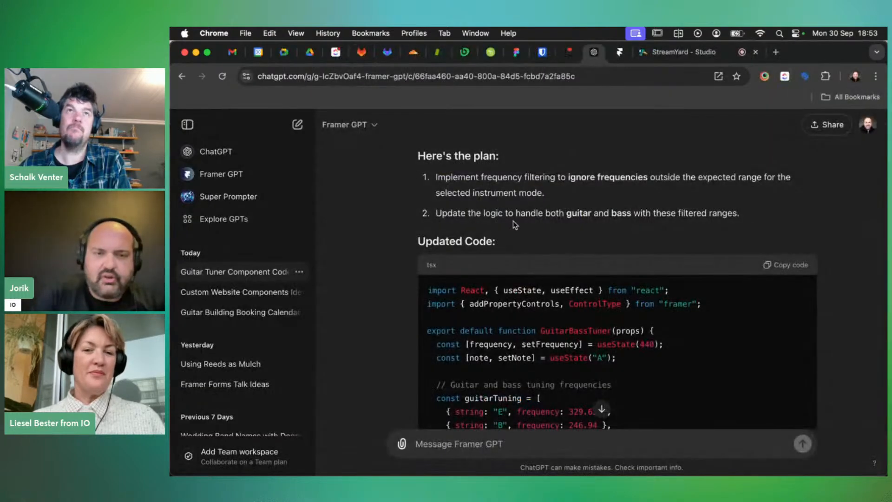
{"action": "scroll", "coordinate": [536, 247], "scroll_direction": "down", "scroll_amount": 9}
{"action": "scroll", "coordinate": [537, 247], "scroll_direction": "down", "scroll_amount": 15}
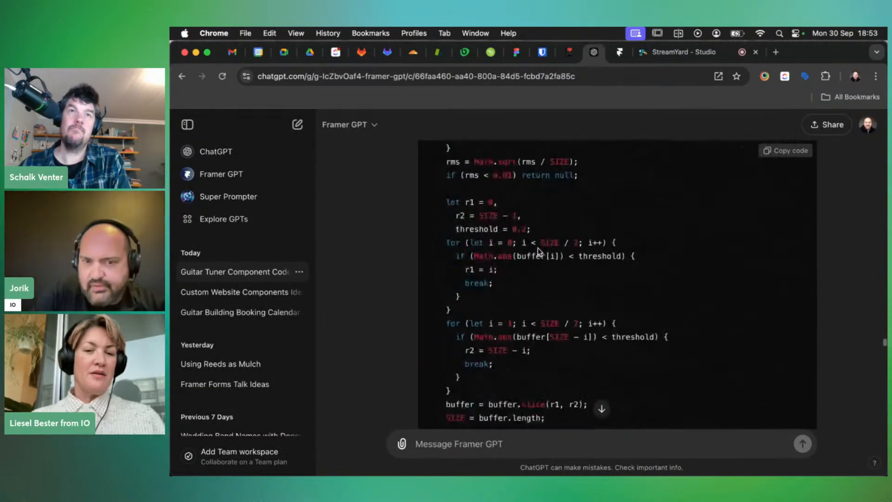
{"action": "scroll", "coordinate": [537, 247], "scroll_direction": "down", "scroll_amount": 20}
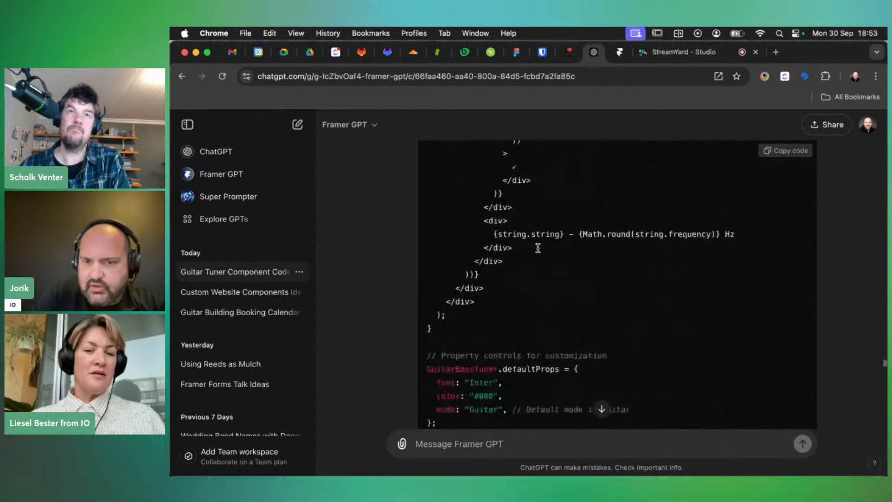
{"action": "scroll", "coordinate": [538, 247], "scroll_direction": "down", "scroll_amount": 4}
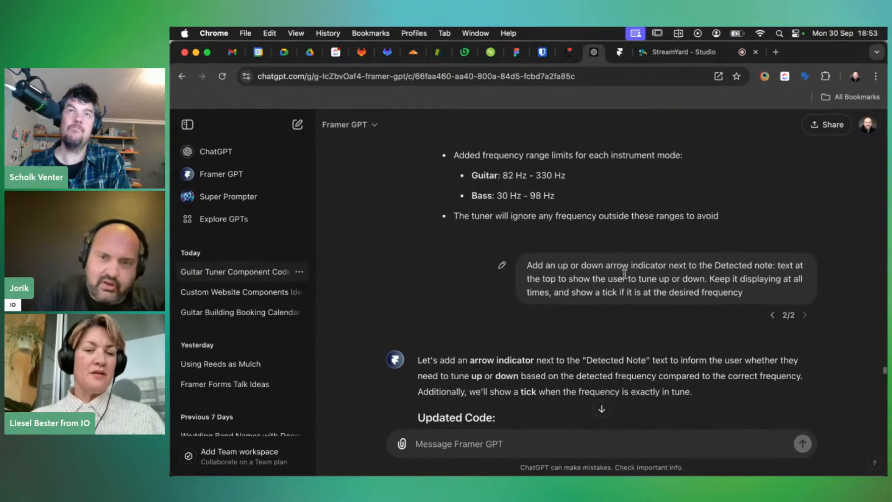
{"action": "scroll", "coordinate": [625, 276], "scroll_direction": "down", "scroll_amount": 1}
{"action": "scroll", "coordinate": [751, 255], "scroll_direction": "down", "scroll_amount": 1}
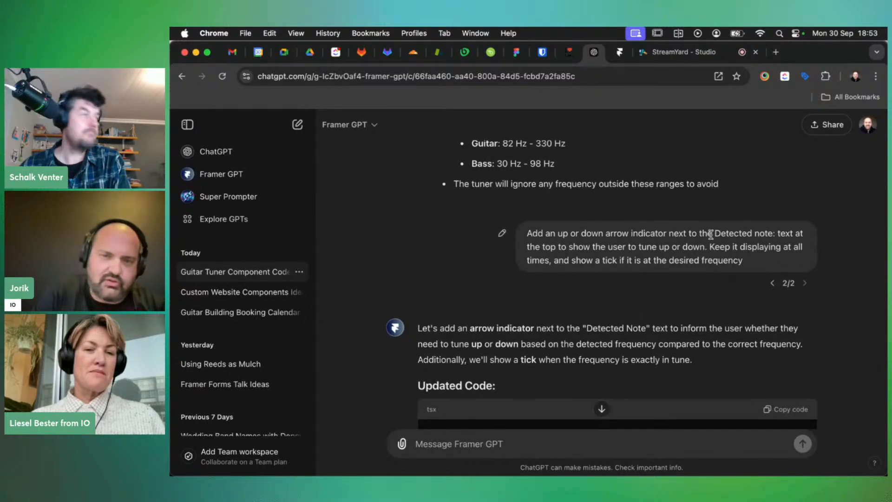
{"action": "scroll", "coordinate": [710, 234], "scroll_direction": "down", "scroll_amount": 1}
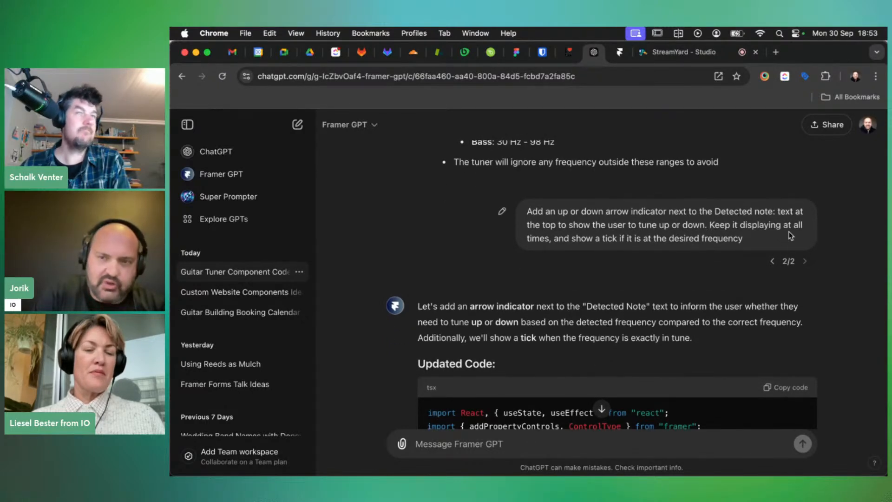
{"action": "scroll", "coordinate": [788, 231], "scroll_direction": "down", "scroll_amount": 1}
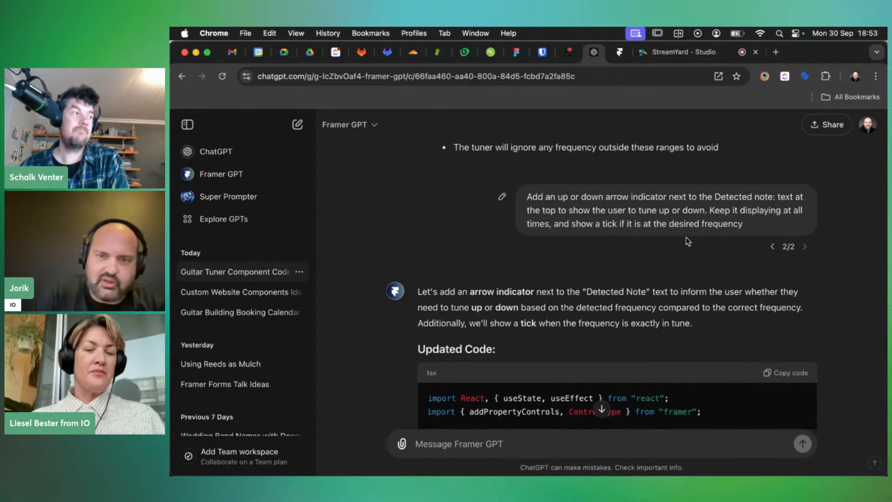
{"action": "scroll", "coordinate": [671, 276], "scroll_direction": "down", "scroll_amount": 5}
{"action": "left_click", "coordinate": [789, 228]}
{"action": "scroll", "coordinate": [734, 322], "scroll_direction": "down", "scroll_amount": 5}
{"action": "scroll", "coordinate": [735, 322], "scroll_direction": "up", "scroll_amount": 1}
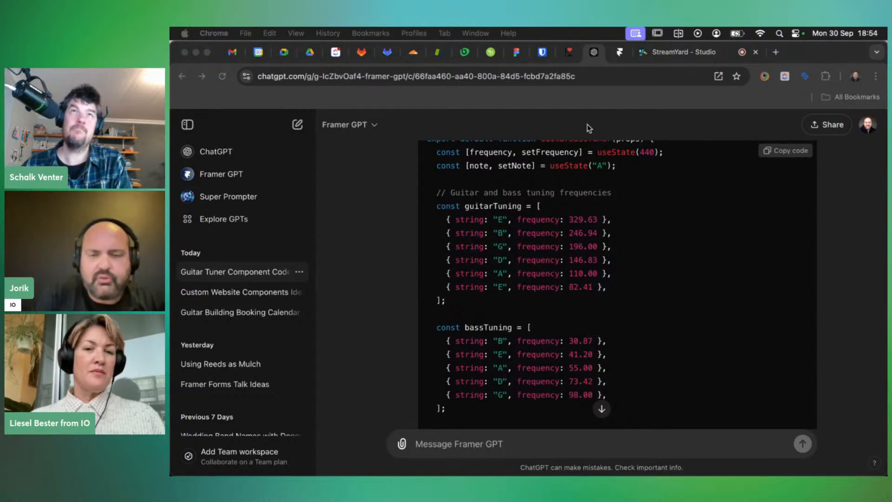
{"action": "left_click", "coordinate": [350, 156]}
Replace the GuitarBassTuner code with the arrow-indicator version, now pointing down at E (83 Hz)
{"action": "key", "text": "super+grave"}
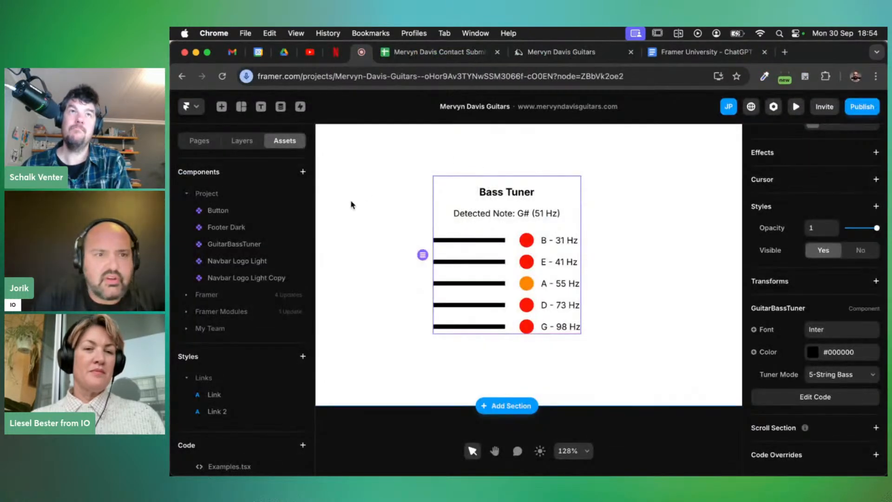
{"action": "double_click", "coordinate": [225, 244]}
{"action": "key", "text": "super+a"}
{"action": "key", "text": "super+v"}
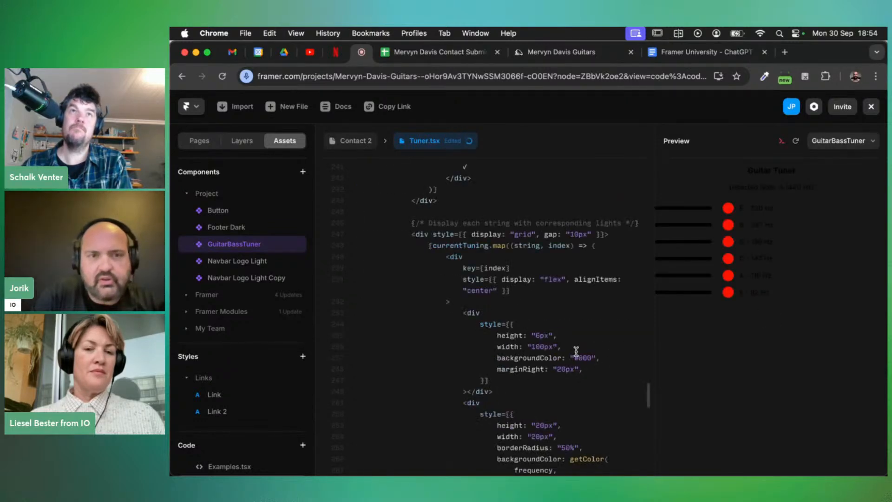
{"action": "left_click", "coordinate": [358, 145]}
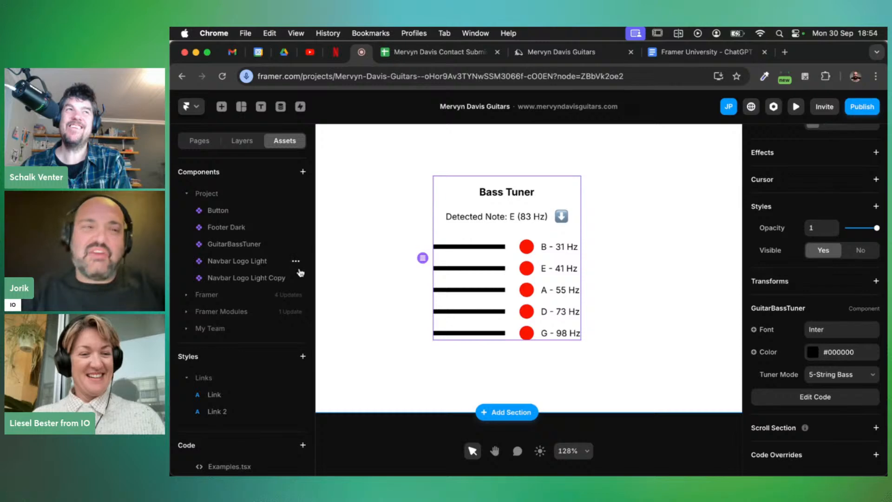
{"action": "scroll", "coordinate": [264, 280], "scroll_direction": "down", "scroll_amount": 2}
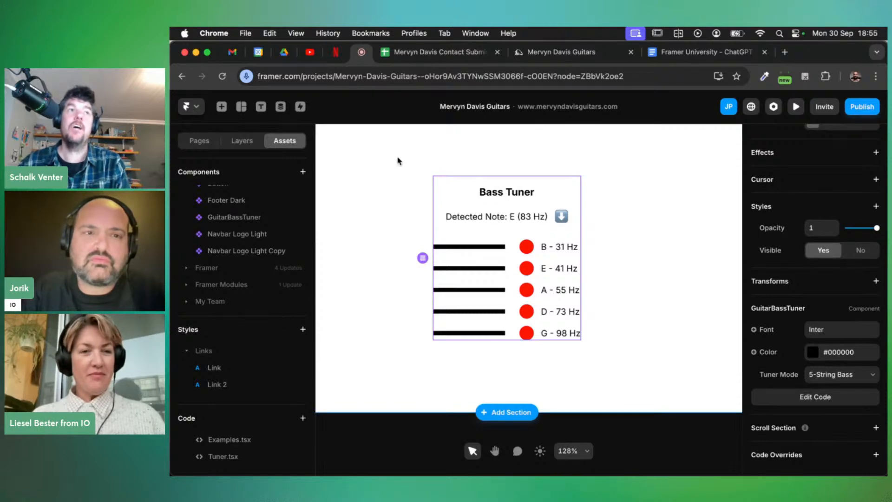
Review the guitar and bass string frequency arrays and ranges in Tuner.tsx, then return to ChatGPT
{"action": "scroll", "coordinate": [398, 161], "scroll_direction": "up", "scroll_amount": 1}
{"action": "scroll", "coordinate": [398, 161], "scroll_direction": "down", "scroll_amount": 1}
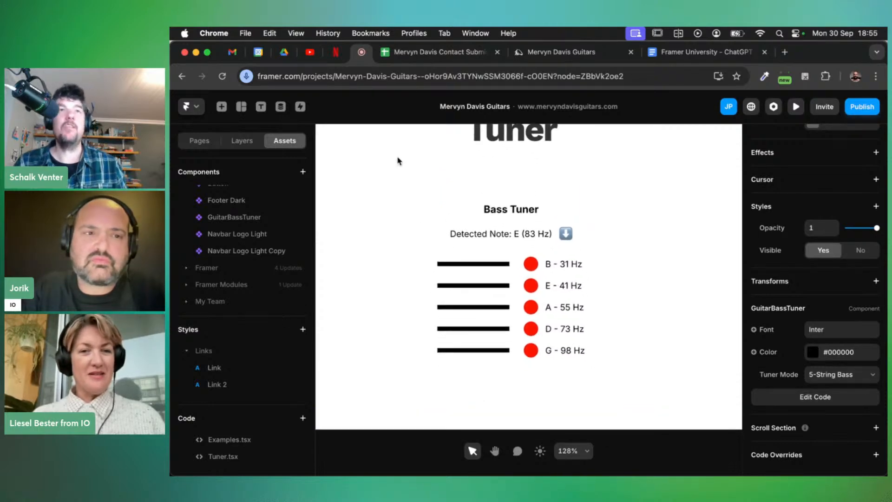
{"action": "scroll", "coordinate": [238, 215], "scroll_direction": "up", "scroll_amount": 1}
{"action": "left_click", "coordinate": [240, 226]}
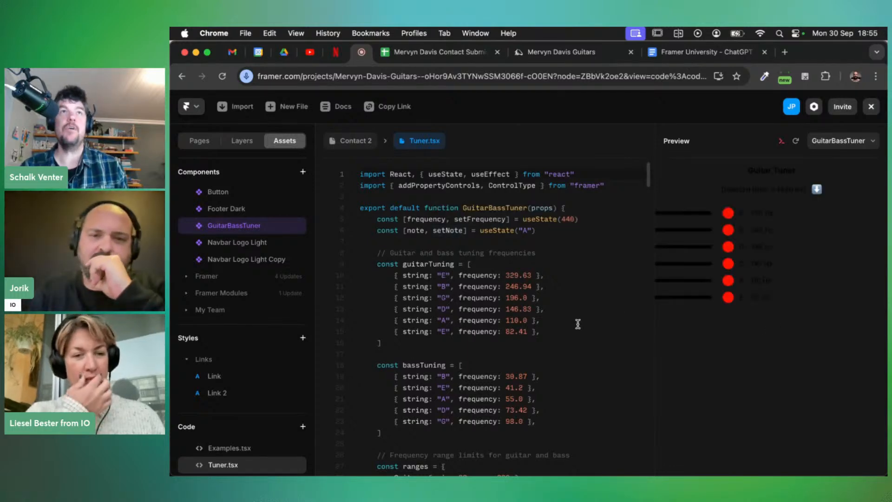
{"action": "scroll", "coordinate": [577, 323], "scroll_direction": "down", "scroll_amount": 1}
{"action": "scroll", "coordinate": [578, 324], "scroll_direction": "down", "scroll_amount": 5}
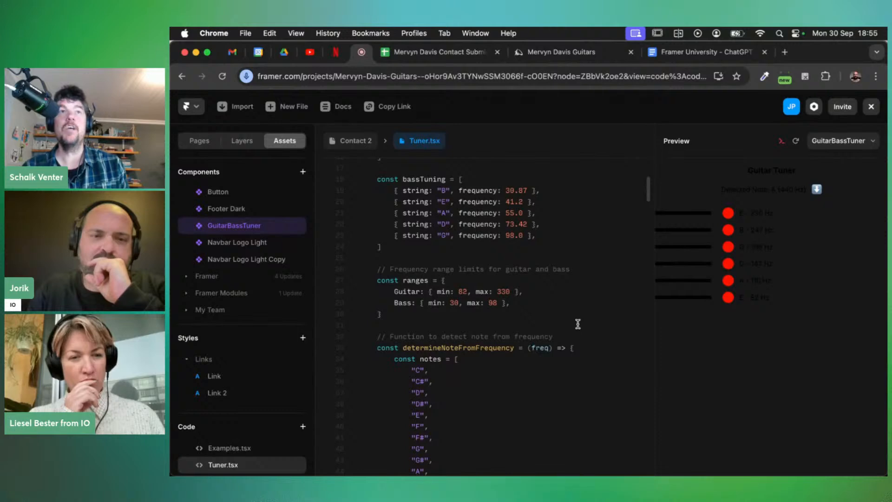
{"action": "scroll", "coordinate": [577, 323], "scroll_direction": "down", "scroll_amount": 12}
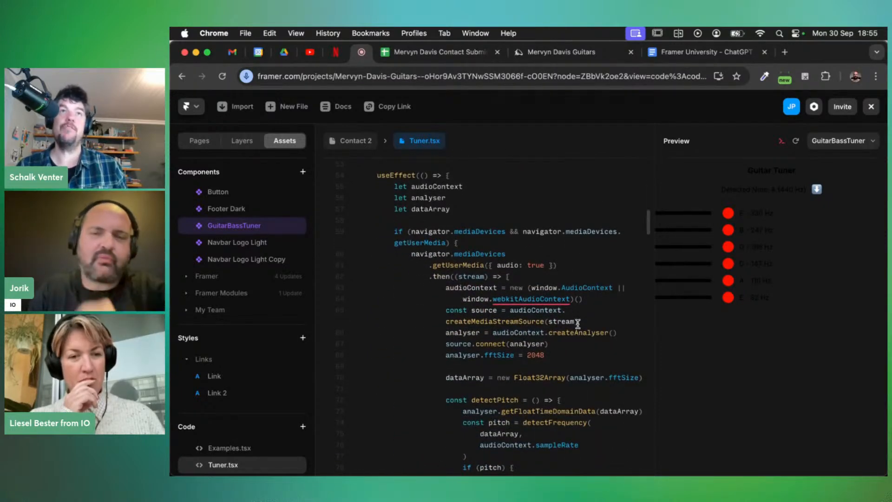
{"action": "key", "text": "super+grave"}
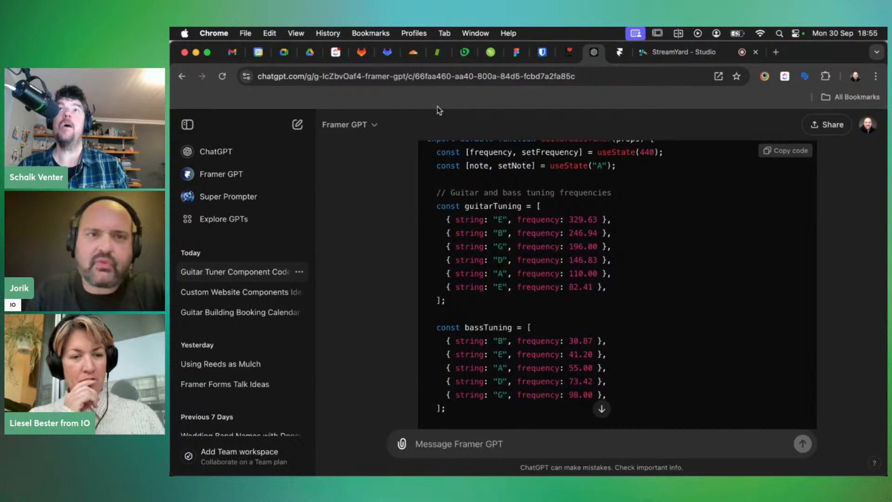
Stop the screen share in the StreamYard studio, leaving only the three presenters' cameras
{"action": "left_click", "coordinate": [669, 52]}
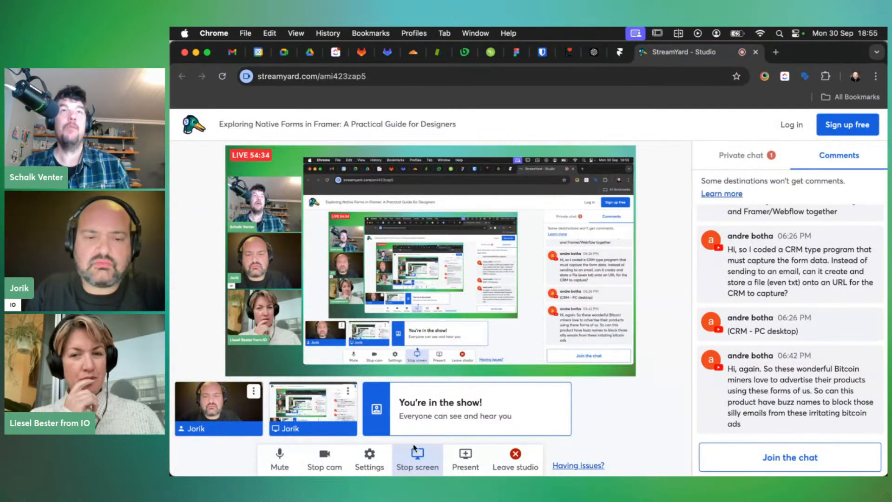
{"action": "left_click", "coordinate": [417, 457]}
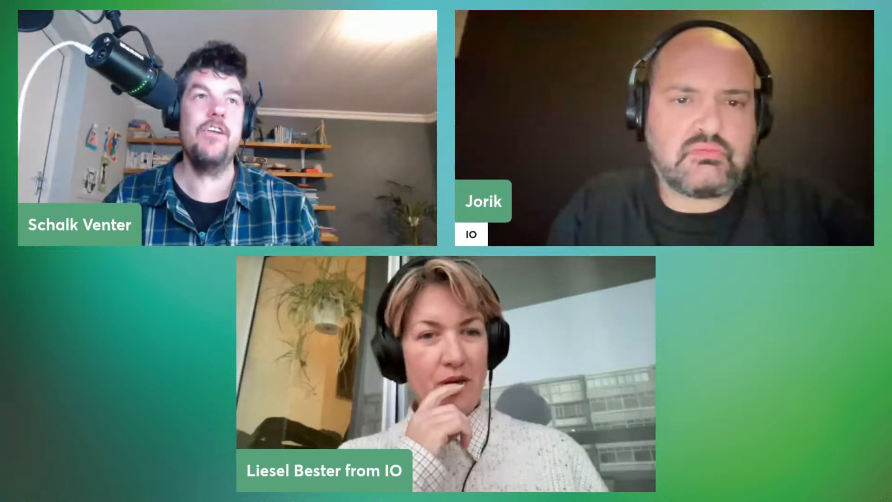